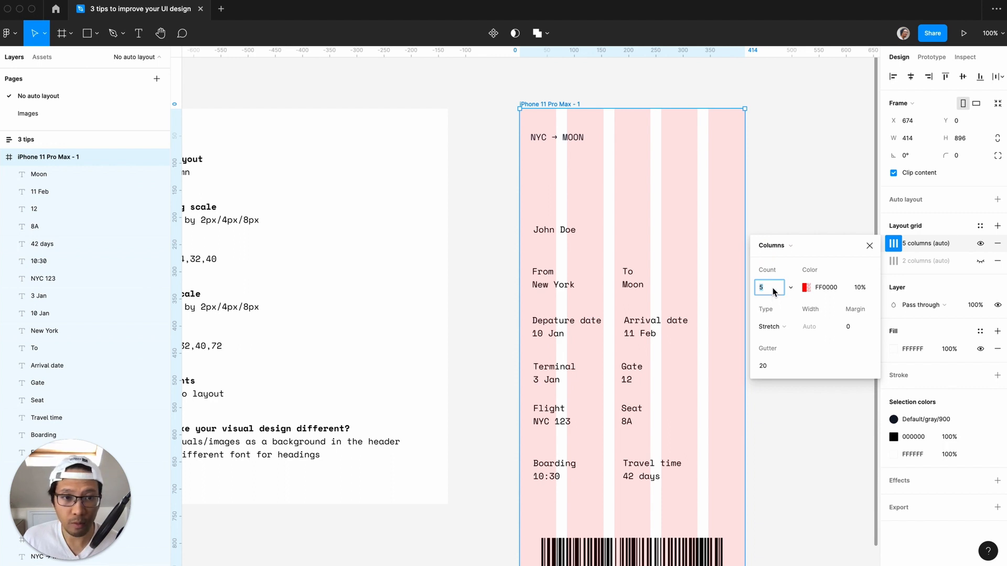
# - Set the phone frame's column layout grid to 2 columns with a margin of 20, keeping the gutter at 20
pyautogui.write('2')
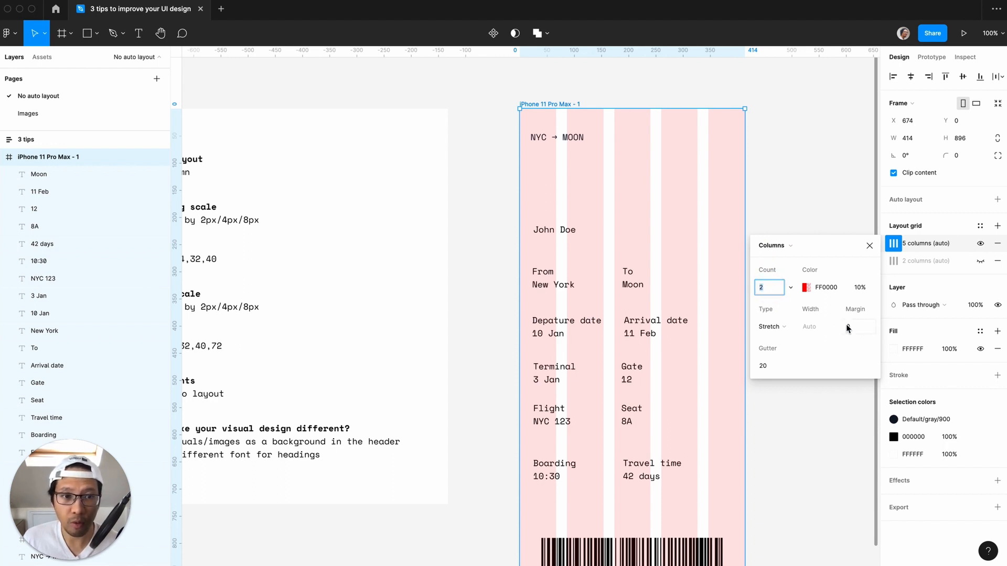
pyautogui.click(848, 327)
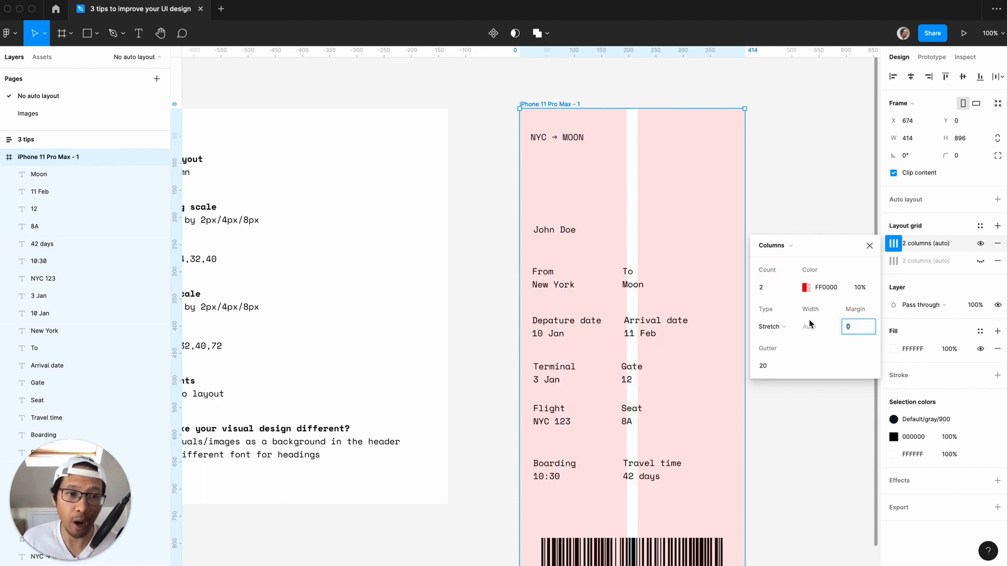
pyautogui.hscroll(-4, 468, 232)
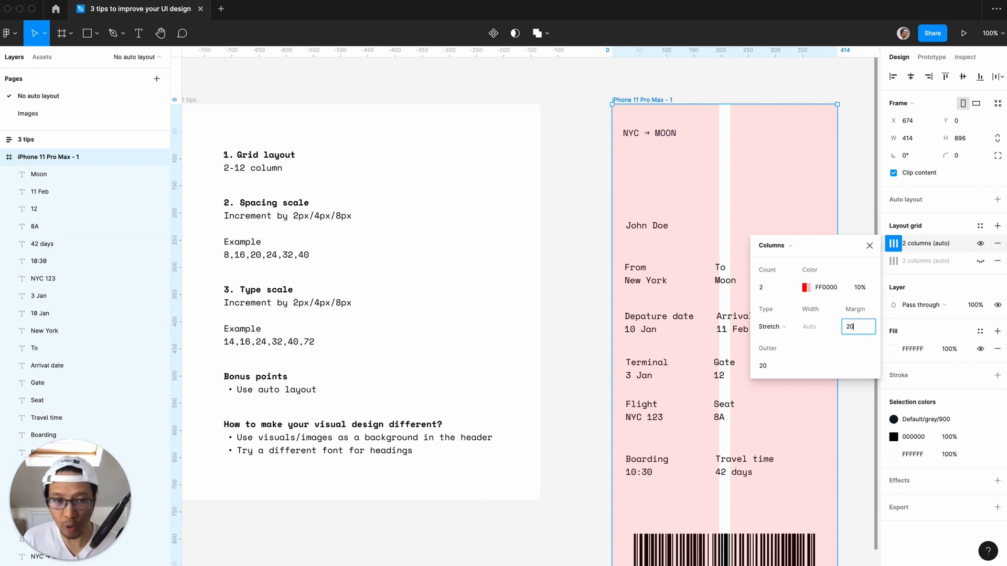
pyautogui.press('Return')
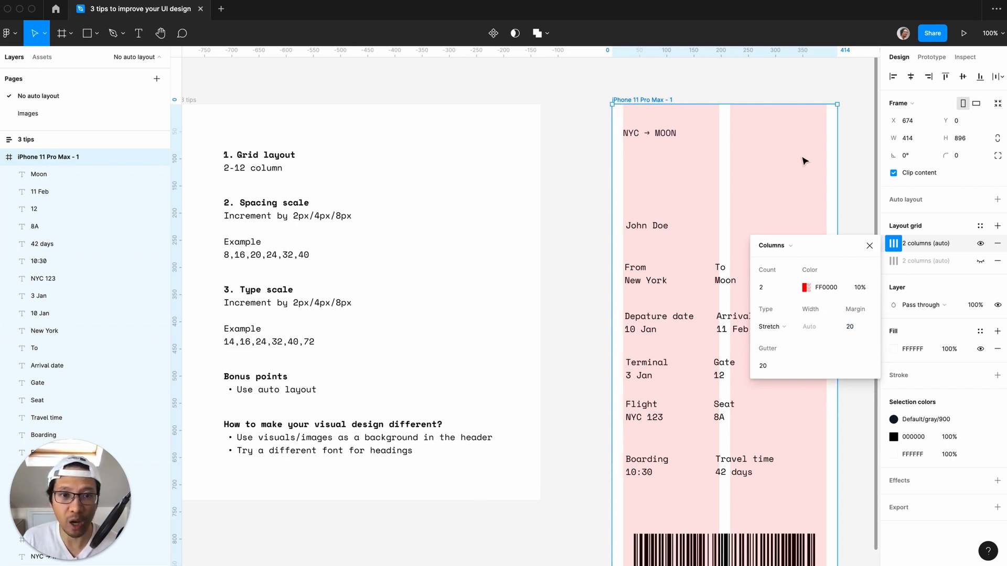
pyautogui.click(772, 369)
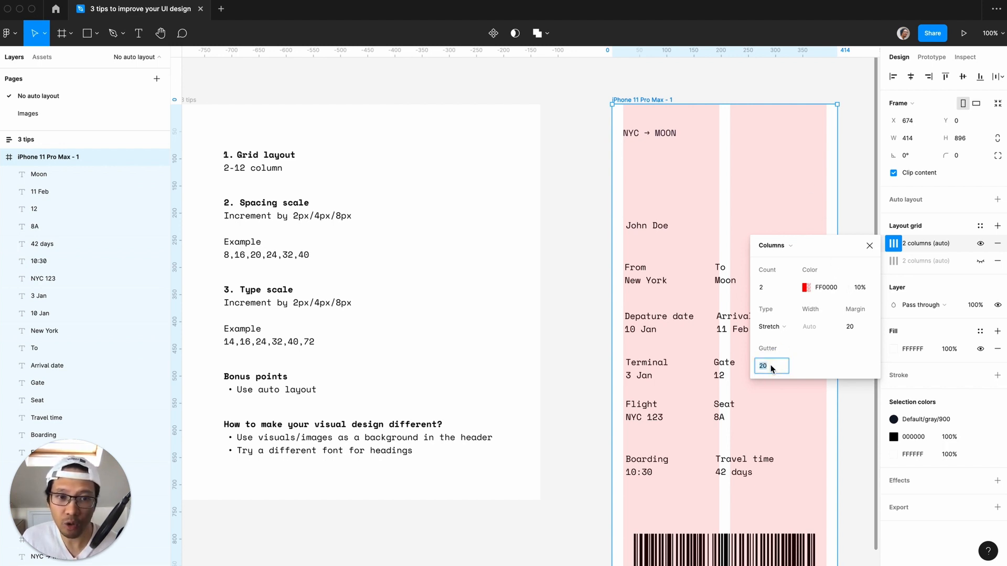
pyautogui.click(870, 245)
pyautogui.press('Escape')
pyautogui.hscroll(5, 752, 286)
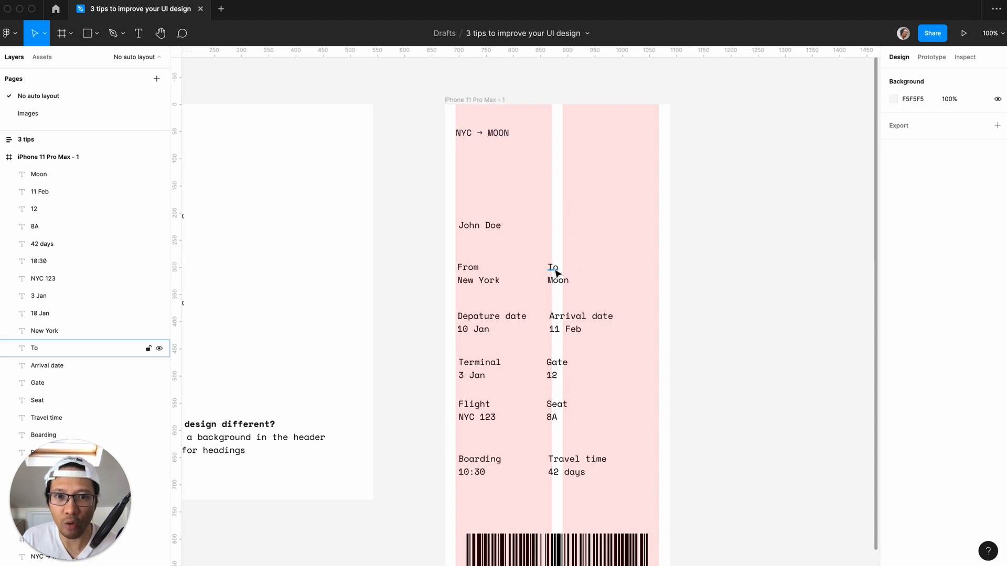
pyautogui.click(552, 268)
pyautogui.click(773, 288)
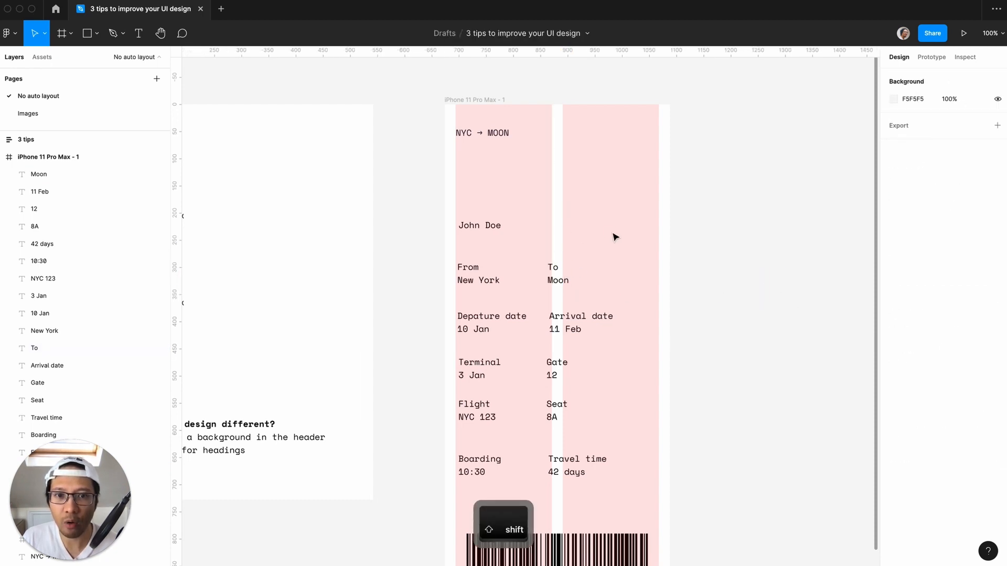
pyautogui.moveTo(611, 231); pyautogui.dragTo(579, 457)
pyautogui.hotkey('ctrl', 'z')
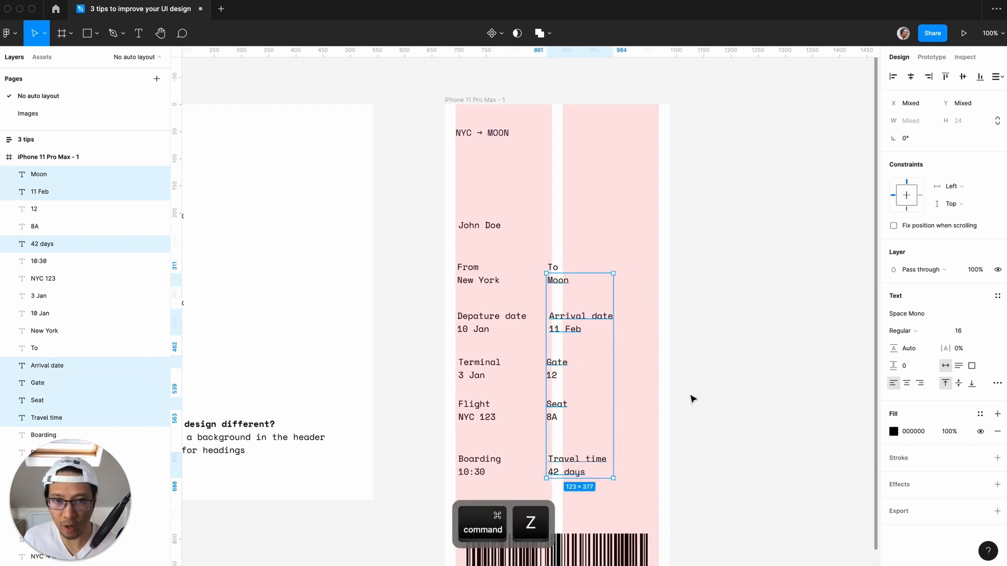
pyautogui.click(692, 398)
# - Move the whole right-hand group of texts, from "To" down to "42 days", onto the start of the second grid column
pyautogui.moveTo(624, 209); pyautogui.dragTo(583, 464)
pyautogui.click(715, 427)
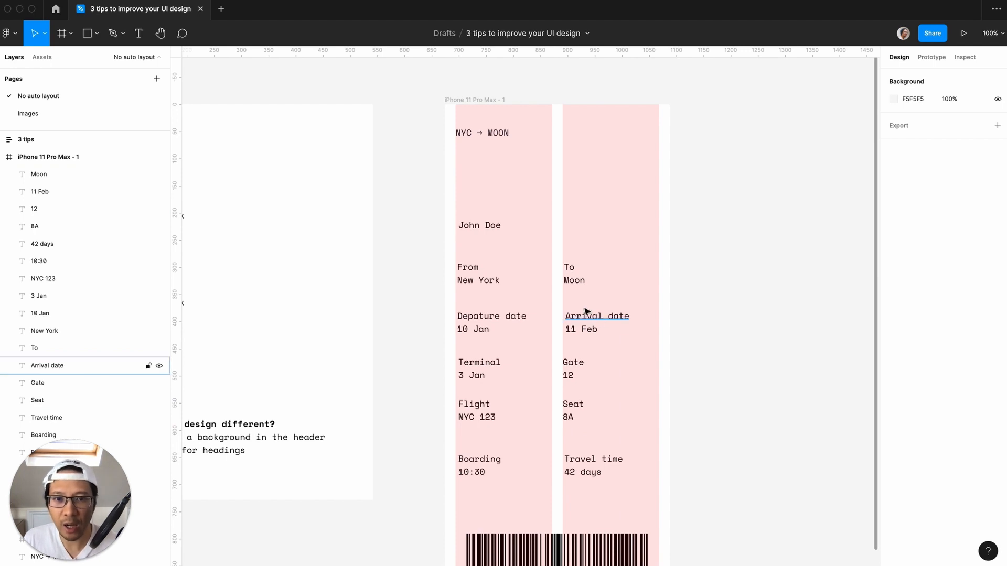
# - Review the spacing scale tip and inspect how the left-hand texts line up with the first grid column
pyautogui.press('-')
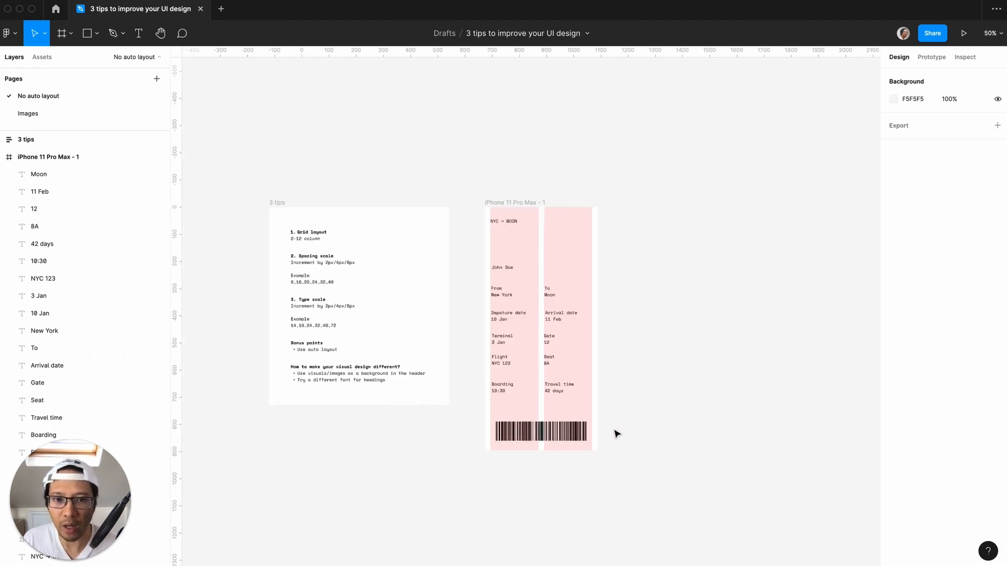
pyautogui.press('+')
pyautogui.hscroll(-3, 344, 245)
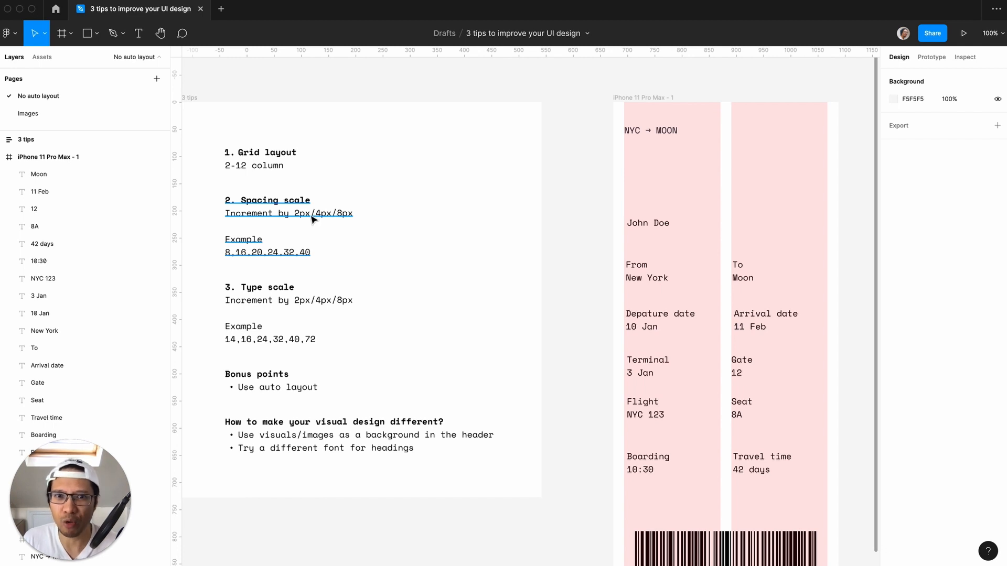
pyautogui.hscroll(3, 577, 319)
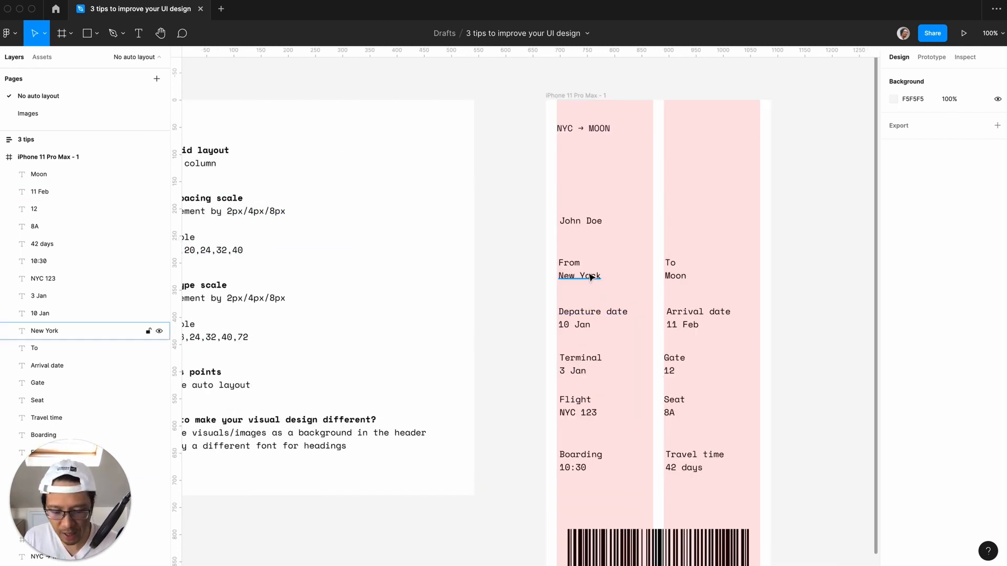
pyautogui.press('super+equal')
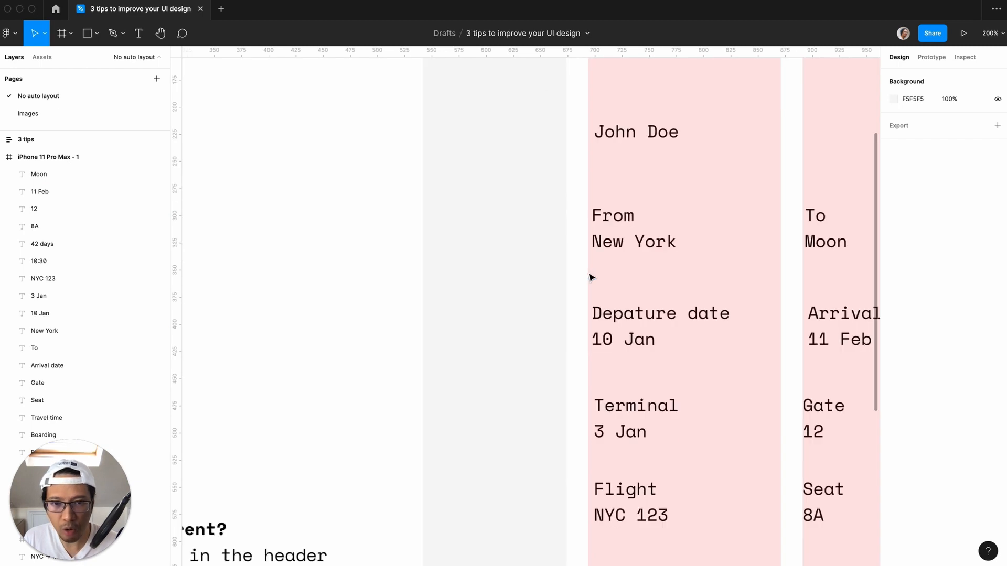
pyautogui.click(633, 241)
pyautogui.press('super+minus')
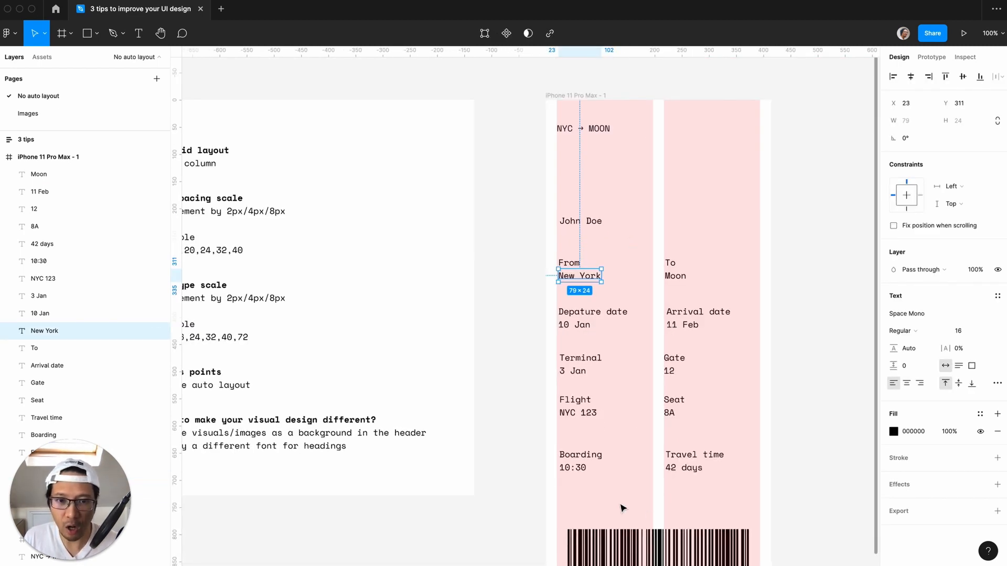
pyautogui.moveTo(598, 492); pyautogui.dragTo(566, 124)
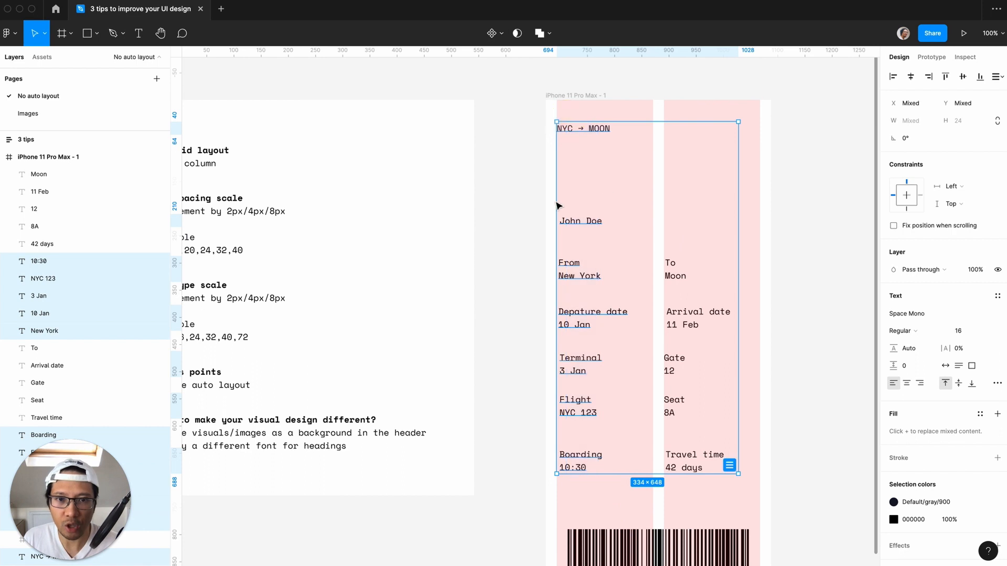
pyautogui.click(532, 206)
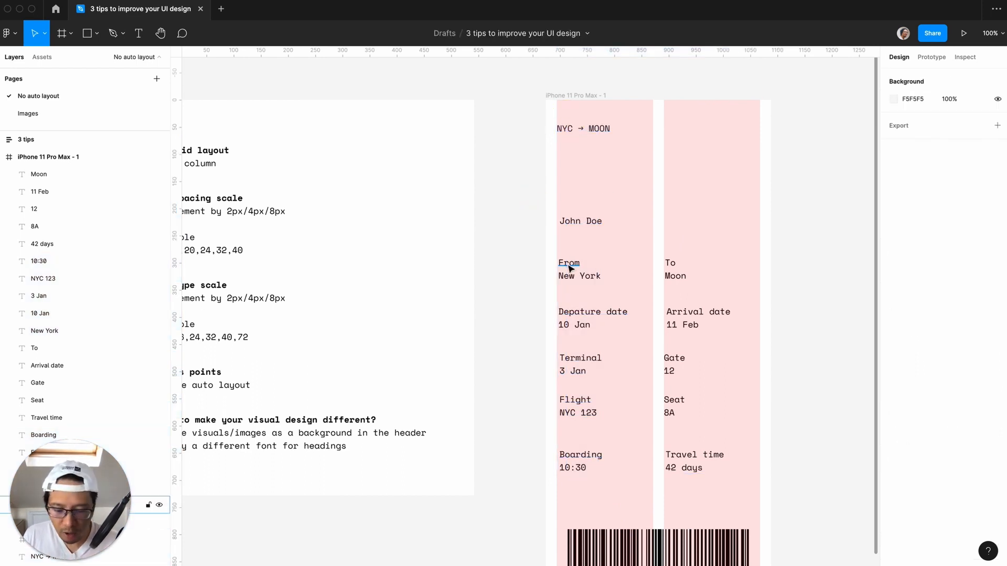
# - Align the "New York" and "From" texts to the first grid column's left edge at X 20
pyautogui.press('super+plus')
pyautogui.click(602, 250)
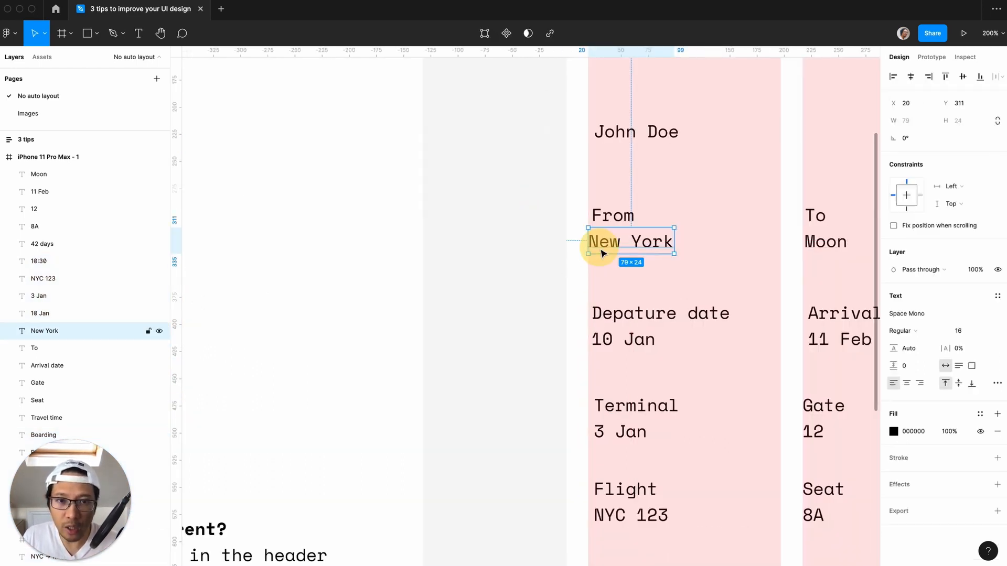
pyautogui.click(617, 222)
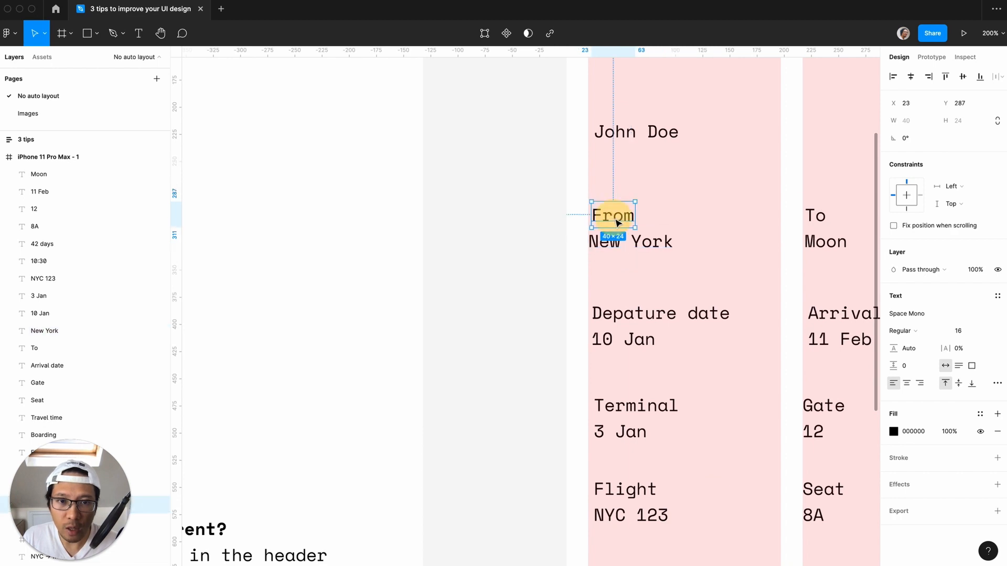
pyautogui.moveTo(616, 221); pyautogui.dragTo(613, 222)
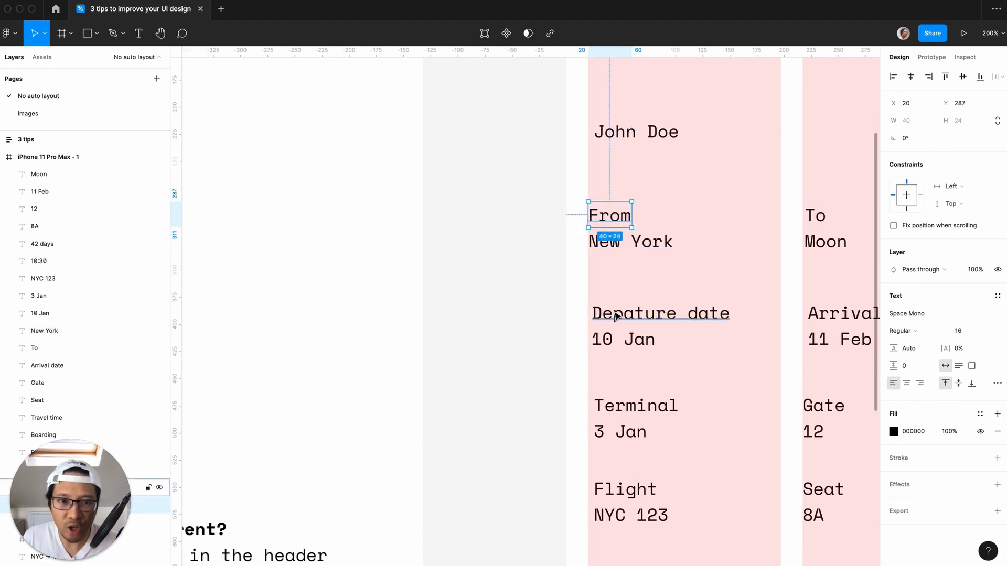
# - Shift the departure date and terminal labels with their values to the left edge of the first grid column
pyautogui.moveTo(616, 316); pyautogui.dragTo(596, 341)
pyautogui.click(619, 342)
pyautogui.click(631, 389)
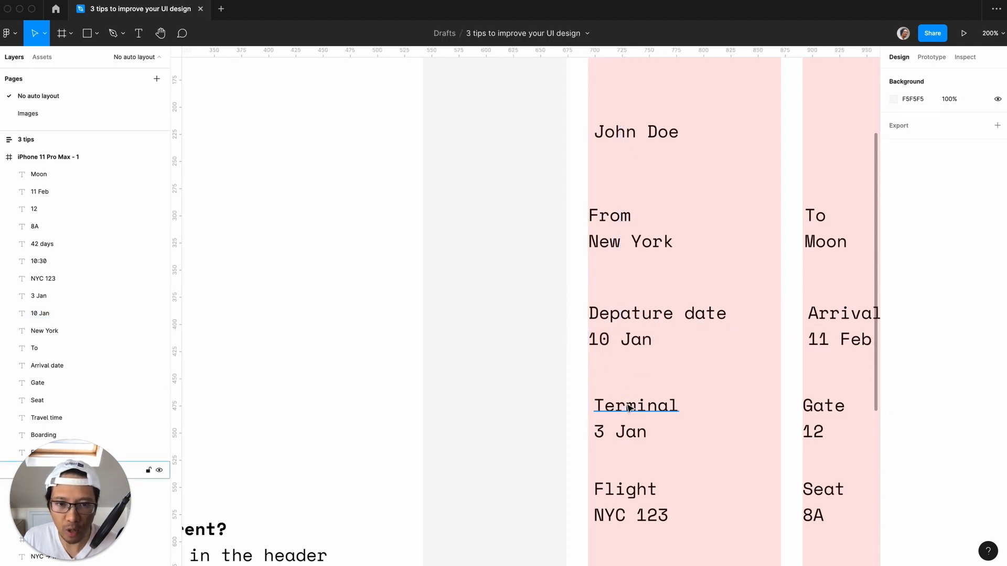
pyautogui.moveTo(628, 408); pyautogui.dragTo(636, 438)
pyautogui.click(681, 456)
# - Review the type scale tip against the text sizes used in the phone frame
pyautogui.hotkey('shift', '0')
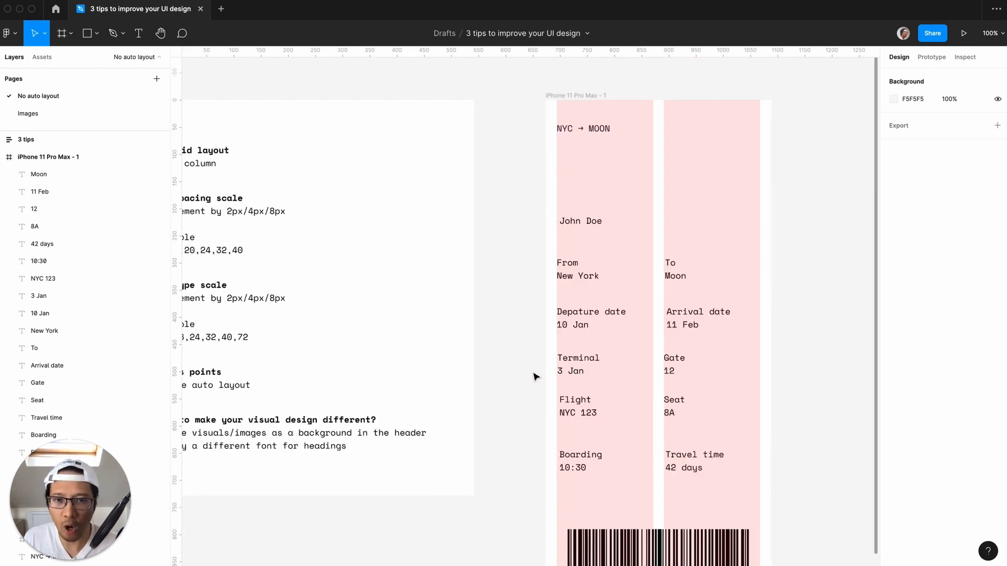
pyautogui.hscroll(-3, 531, 374)
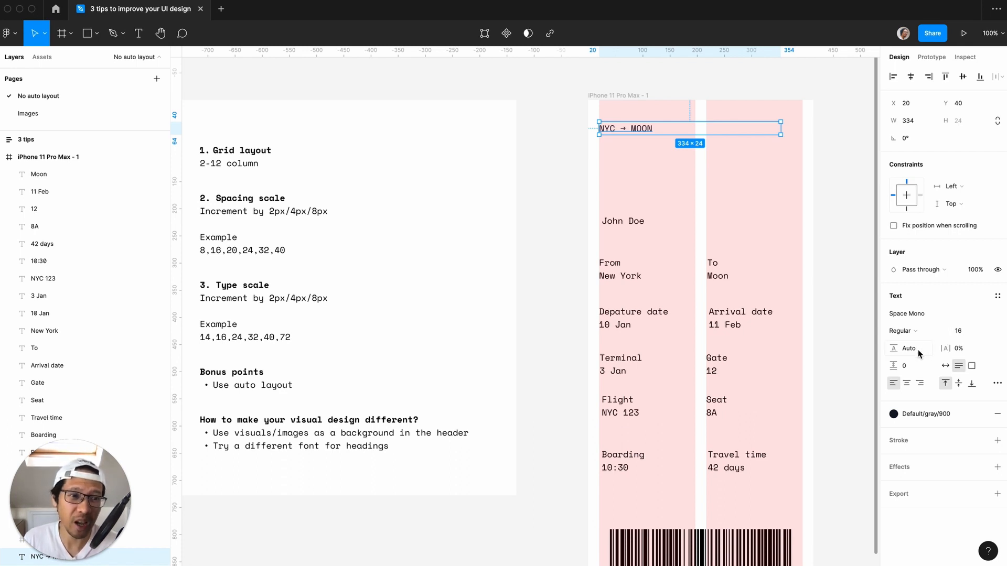
pyautogui.click(831, 255)
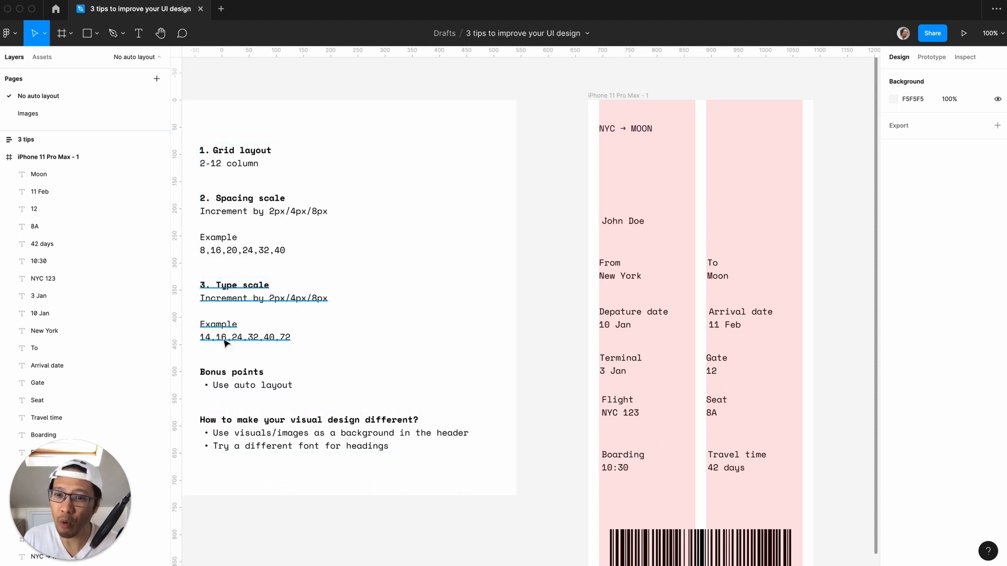
pyautogui.hscroll(-3, 226, 342)
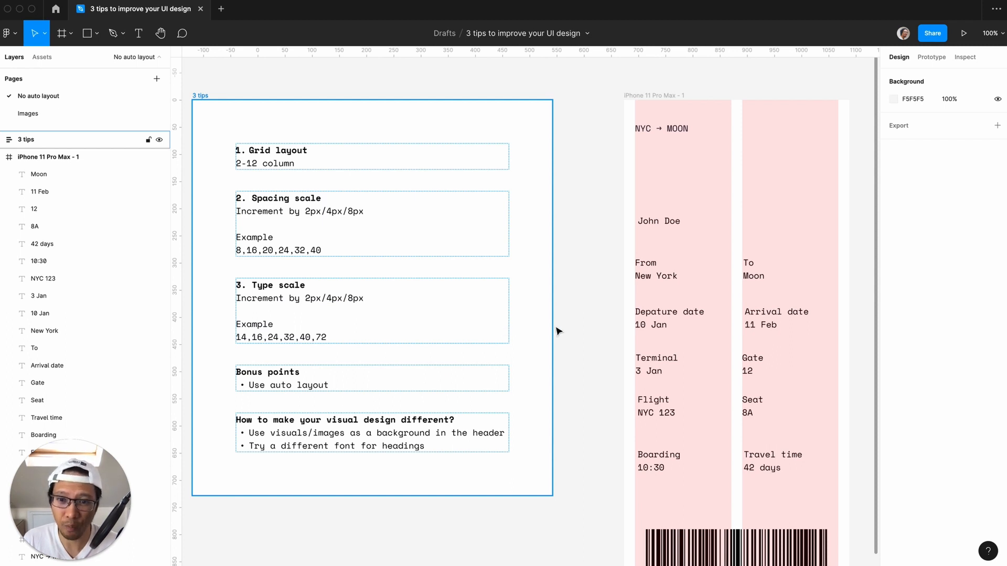
pyautogui.hscroll(2, 557, 331)
pyautogui.scroll(5, 557, 331)
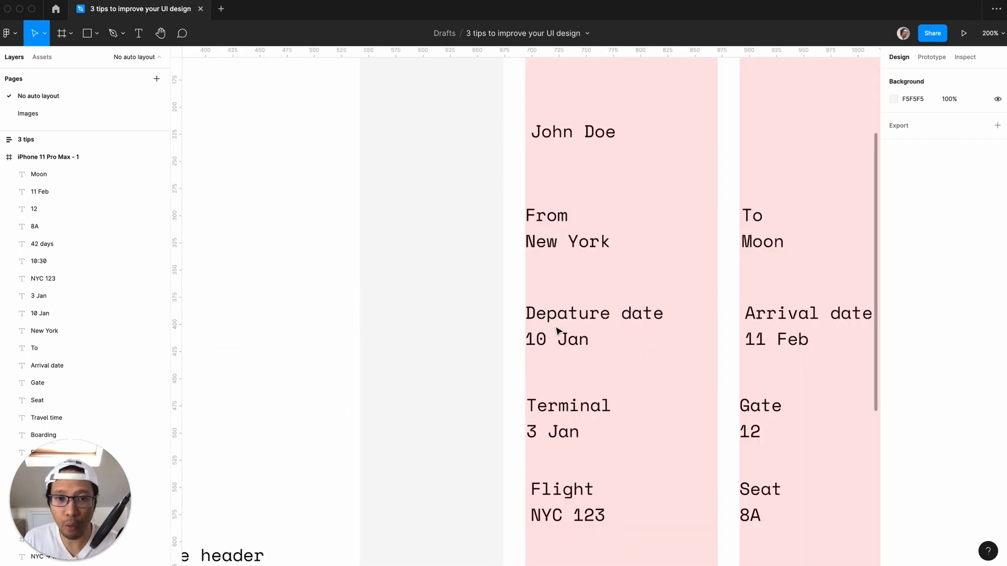
pyautogui.scroll(-5, 557, 331)
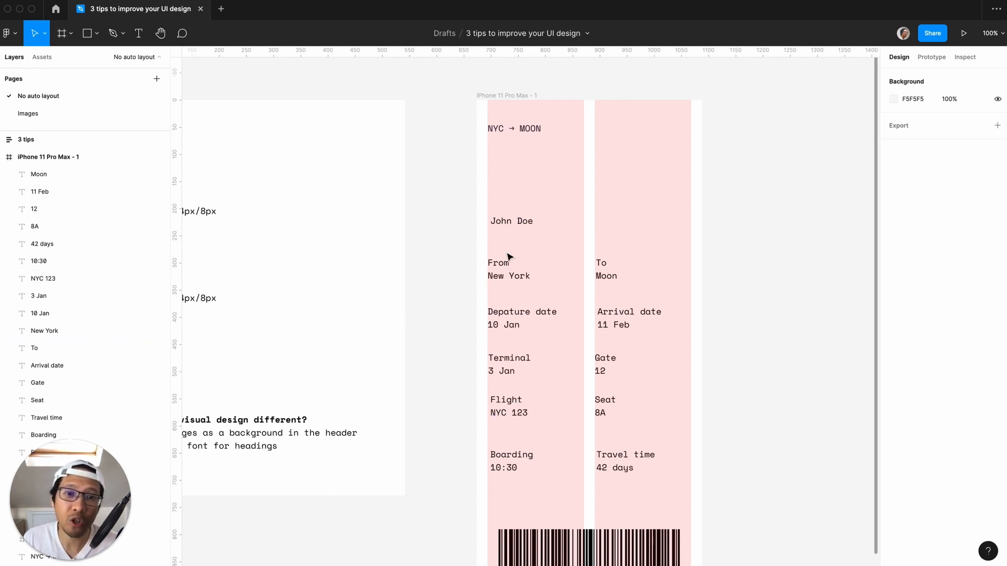
# - Set the font size of the "NYC → MOON" heading to 72
pyautogui.click(518, 134)
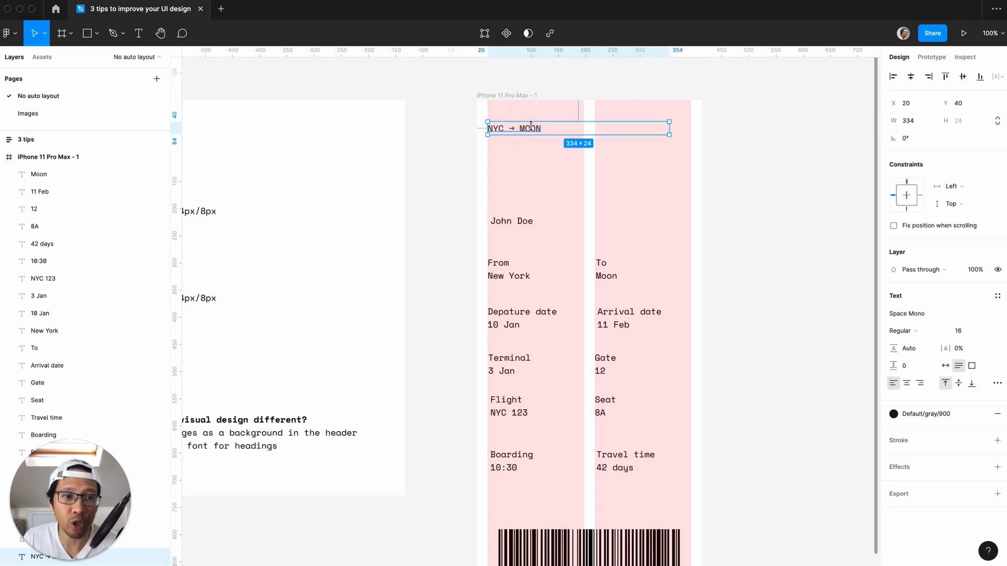
pyautogui.click(958, 330)
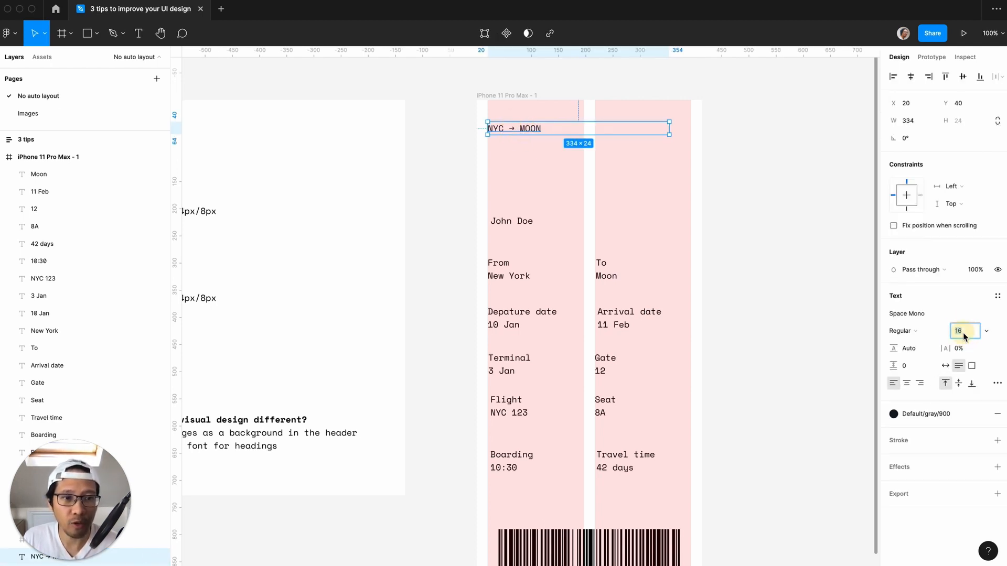
pyautogui.write('72')
pyautogui.press('Return')
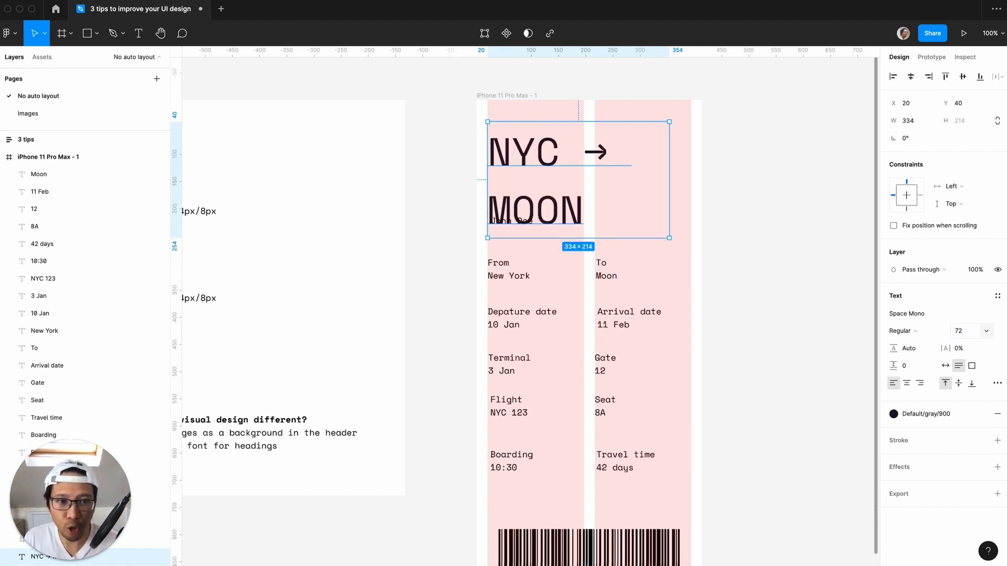
# - Set the line height of the "NYC → MOON" heading to 72 and deselect it
pyautogui.hscroll(-5, 615, 236)
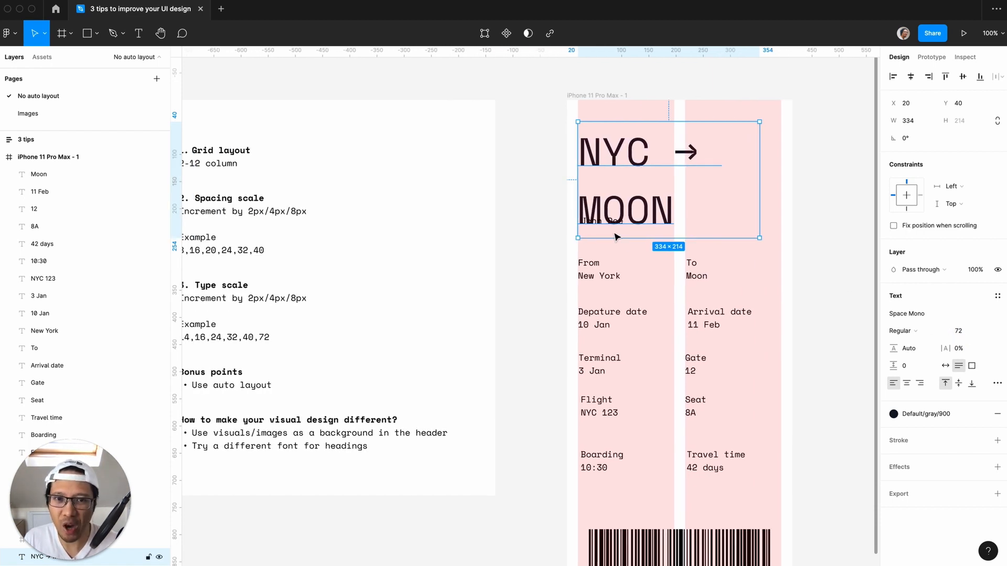
pyautogui.hscroll(3, 571, 231)
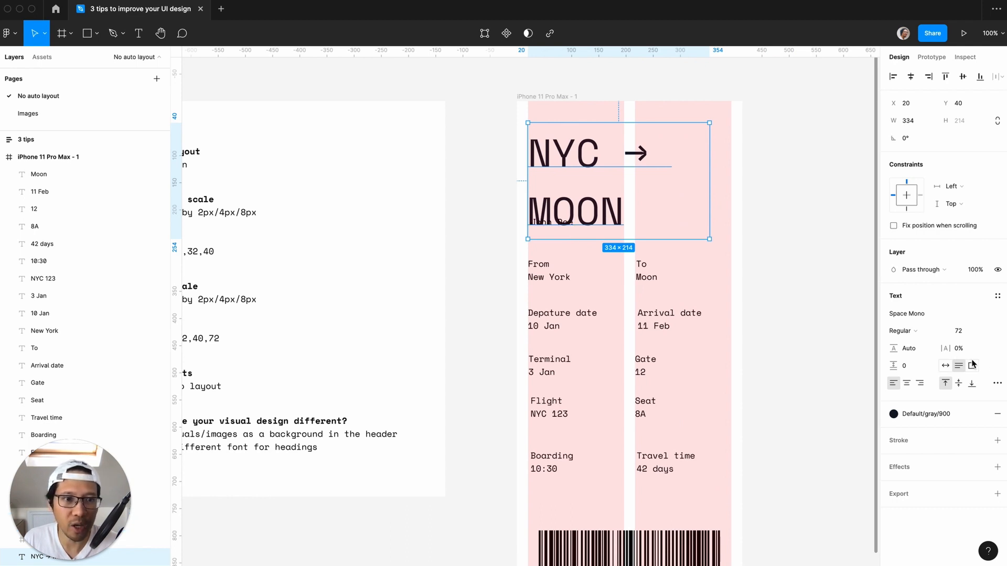
pyautogui.click(918, 349)
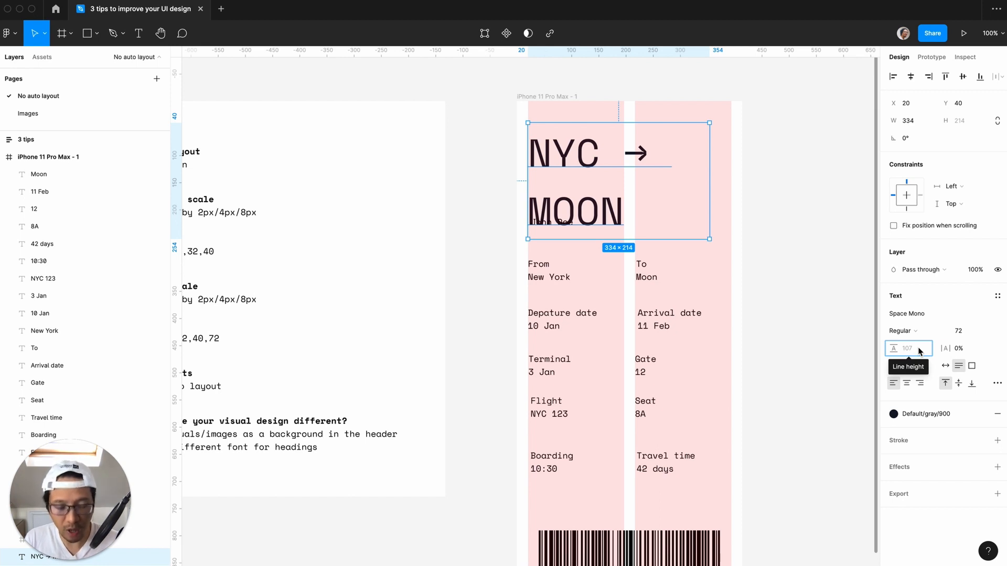
pyautogui.write('72')
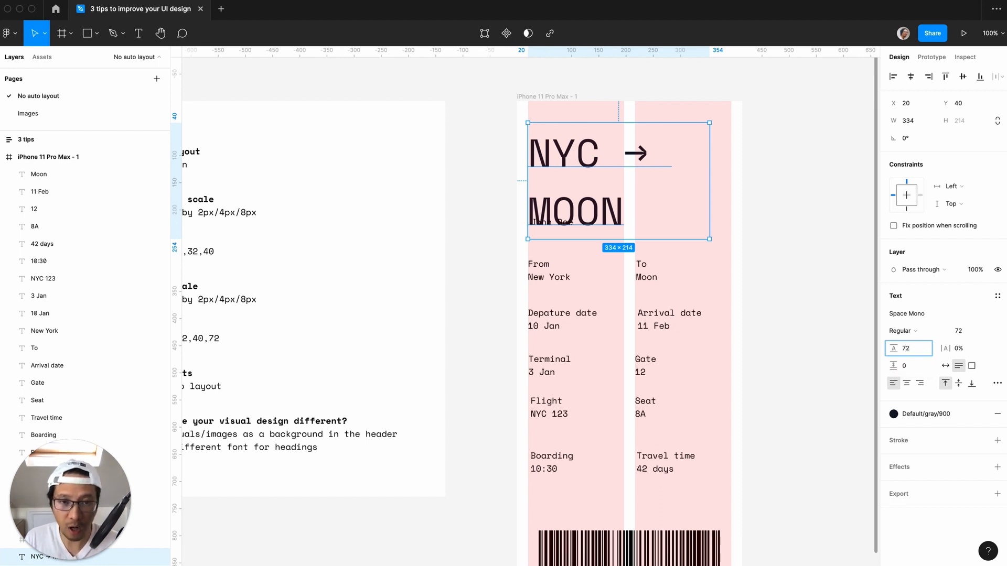
pyautogui.press('Return')
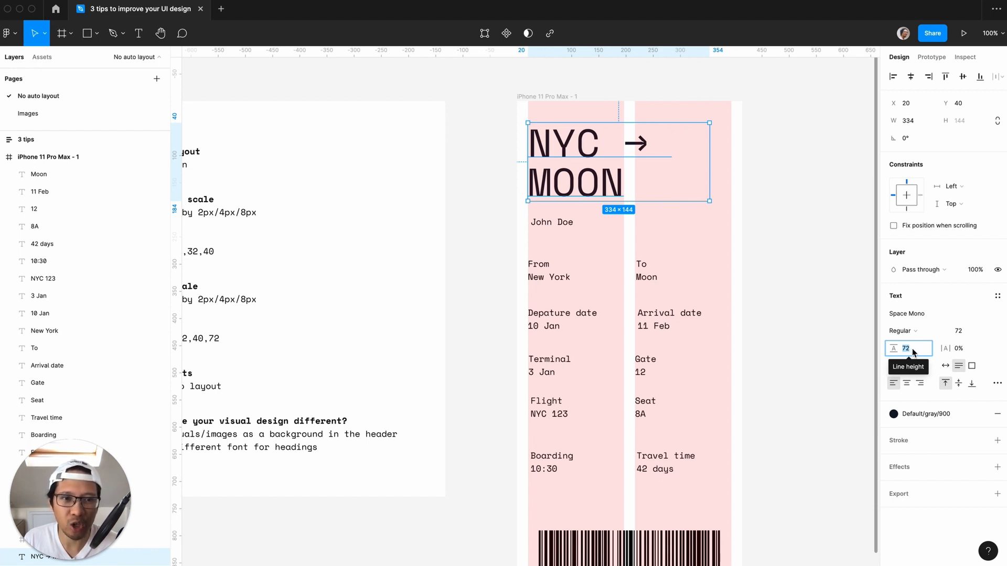
pyautogui.click(814, 318)
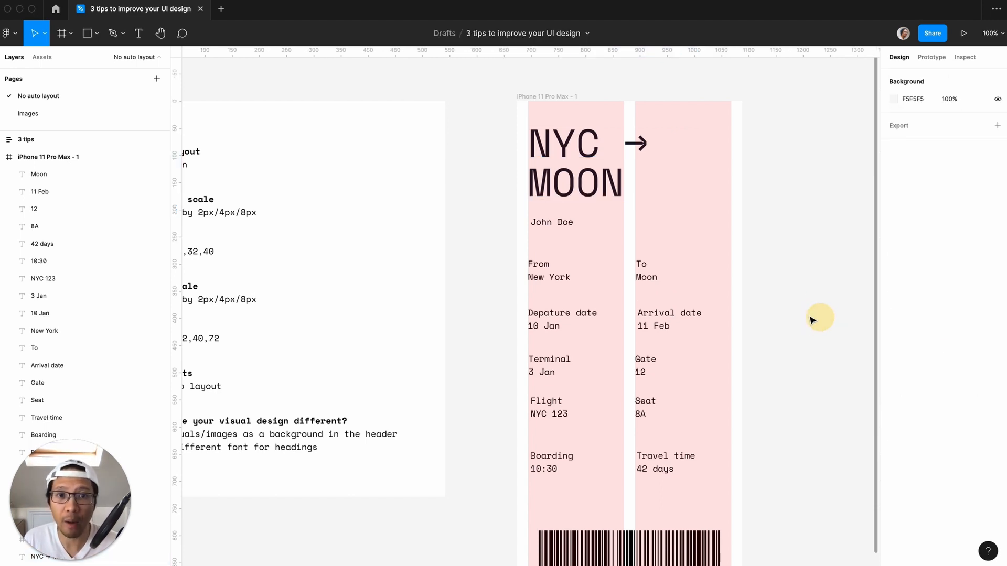
# - Set the font size of the passenger name below the heading to 24
pyautogui.click(596, 197)
pyautogui.hscroll(-3, 598, 188)
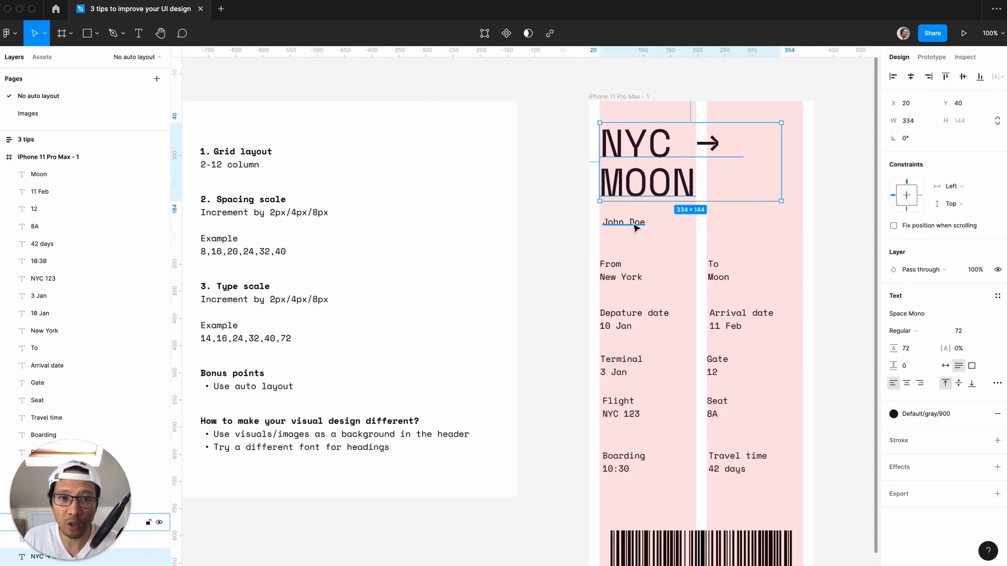
pyautogui.click(623, 222)
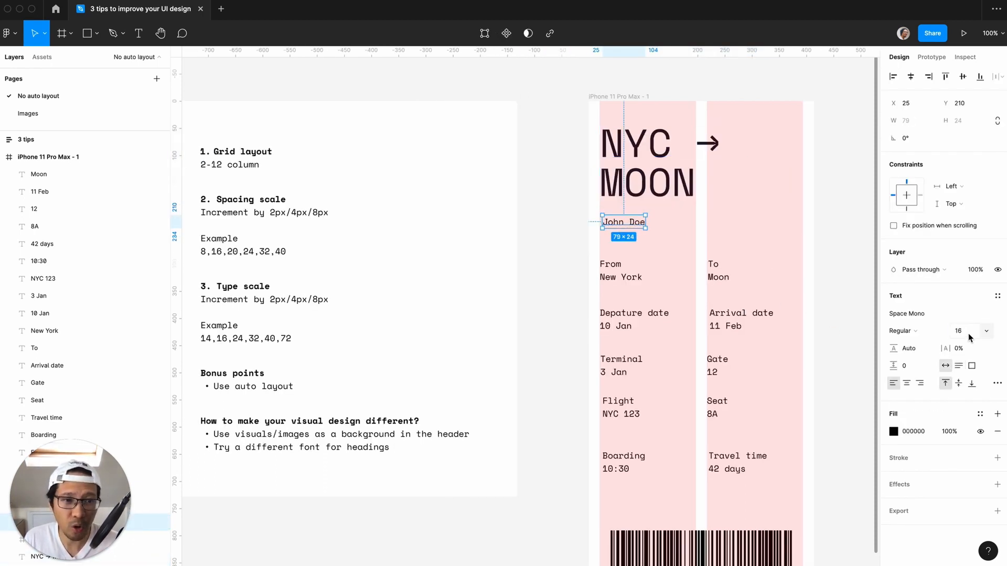
pyautogui.click(960, 331)
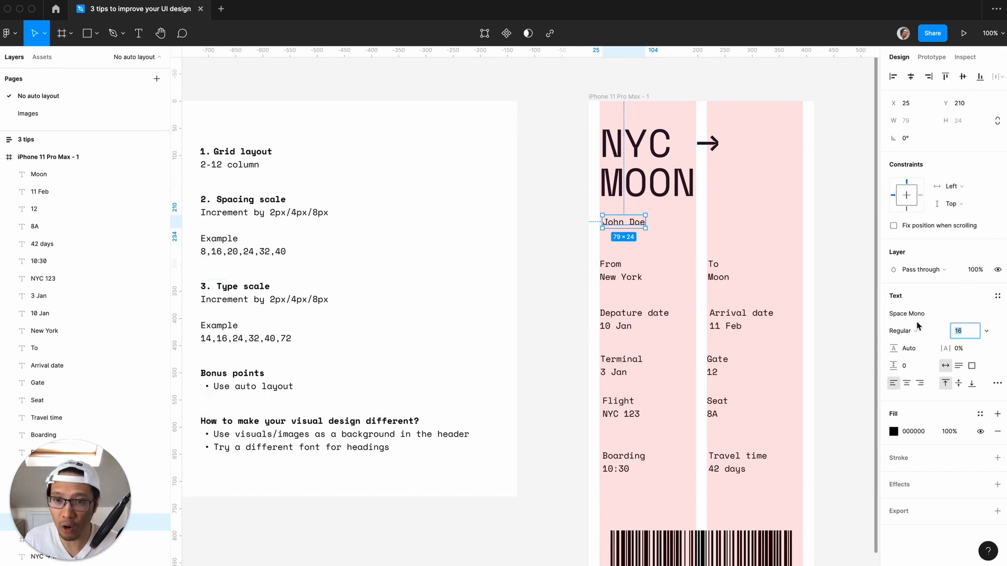
pyautogui.write('24')
pyautogui.press('Return')
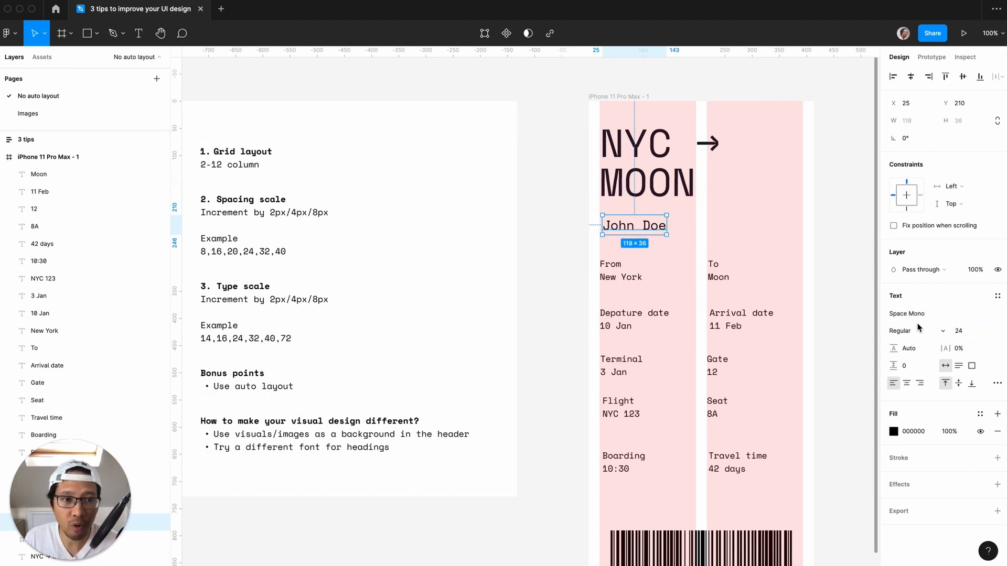
# - Try a font size of 32 on the passenger name and return it to 24
pyautogui.click(964, 334)
pyautogui.write('32')
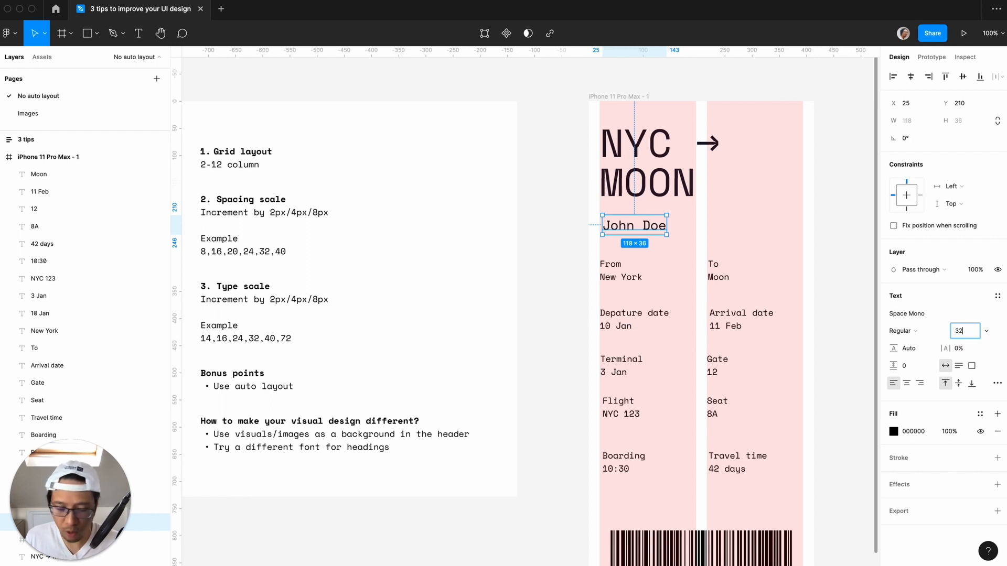
pyautogui.press('Return')
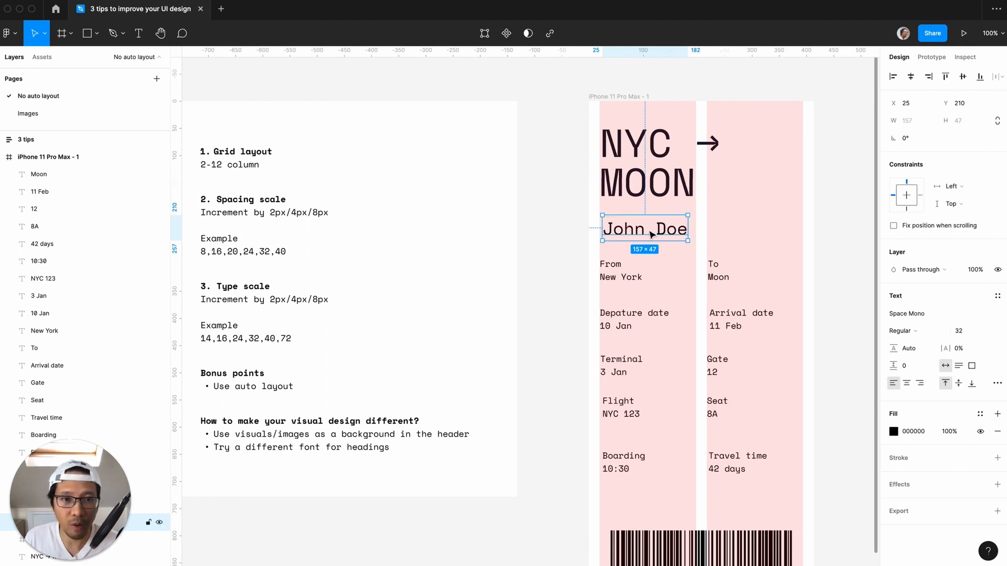
pyautogui.click(958, 334)
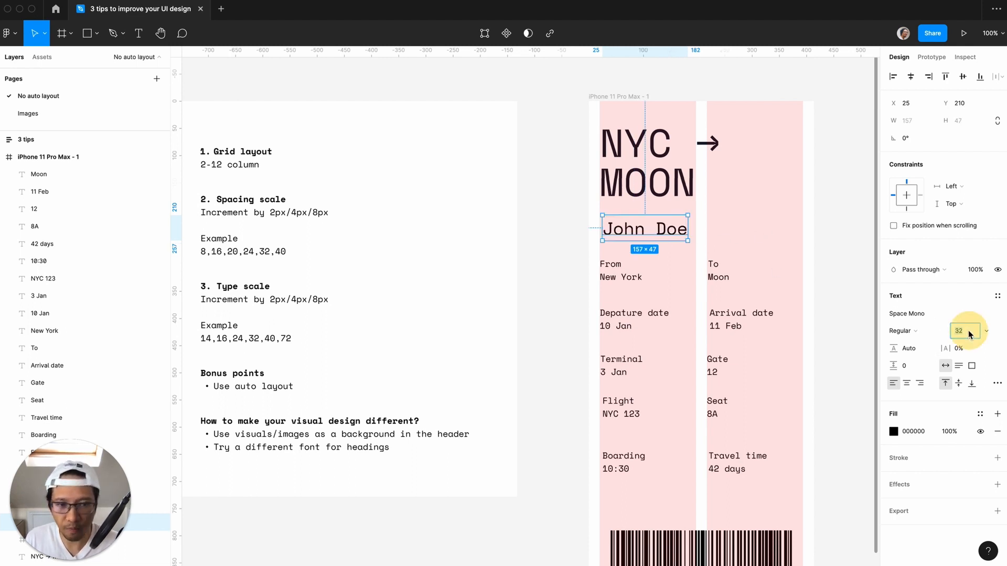
pyautogui.write('24')
pyautogui.press('Return')
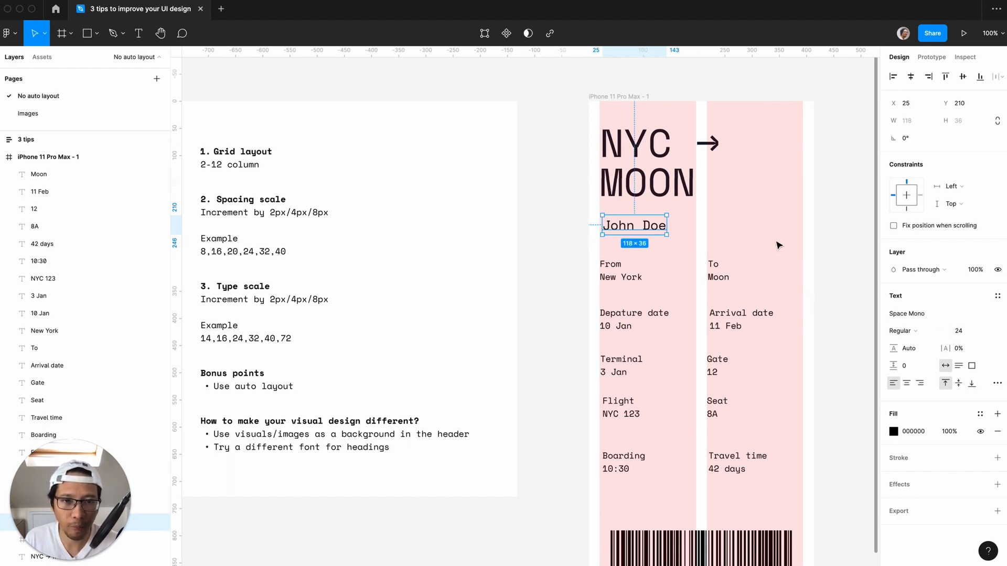
# - Make the passenger name bold and deselect it
pyautogui.click(900, 331)
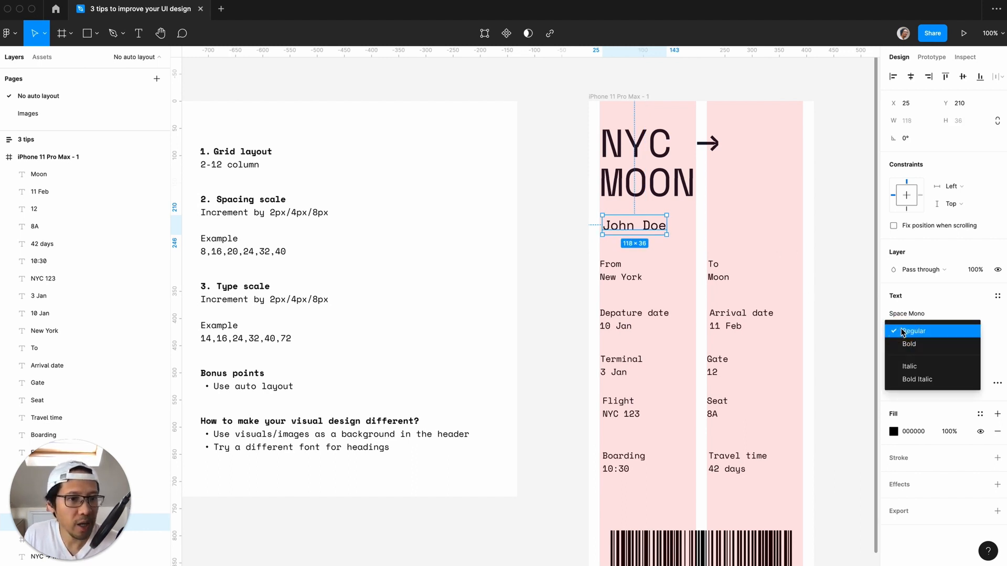
pyautogui.click(912, 347)
pyautogui.click(797, 288)
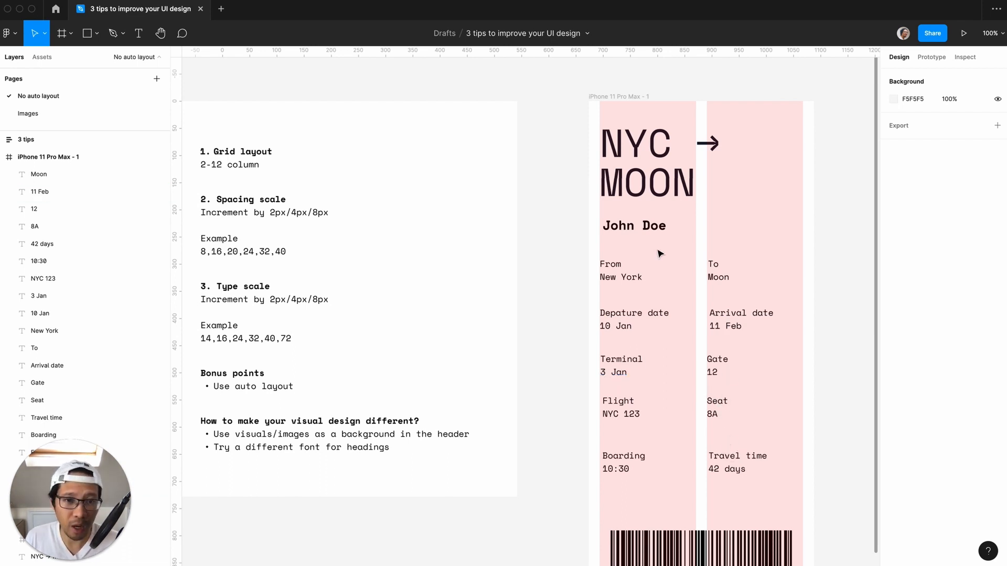
# - Set the font size of all ten detail values, from "New York" and "Moon" down to "10:30" and "42 days", to 24
pyautogui.click(624, 277)
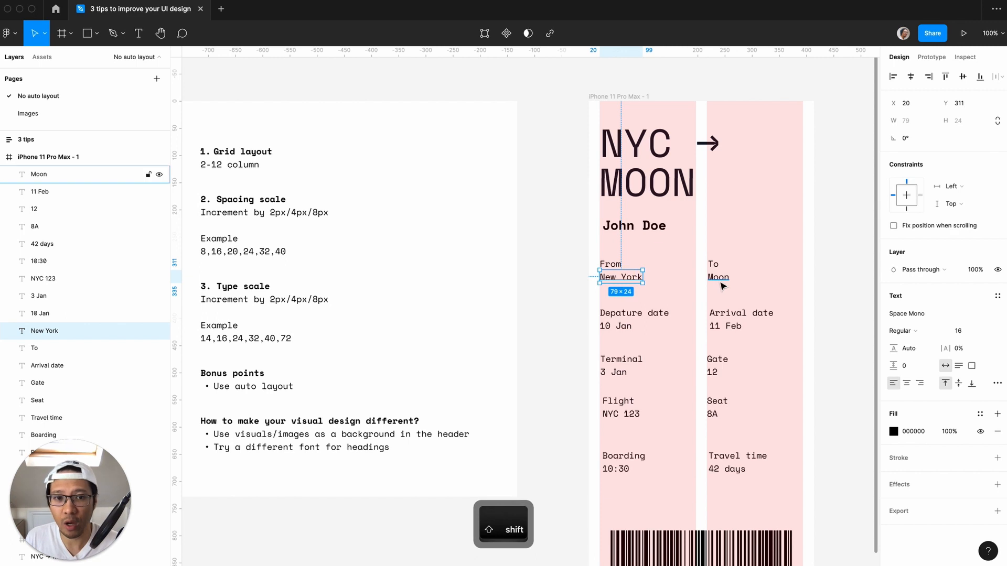
pyautogui.keyDown('shift'); pyautogui.click(718, 277); pyautogui.keyUp('shift')
pyautogui.keyDown('shift'); pyautogui.click(729, 326); pyautogui.keyUp('shift')
pyautogui.keyDown('shift'); pyautogui.click(614, 325); pyautogui.keyUp('shift')
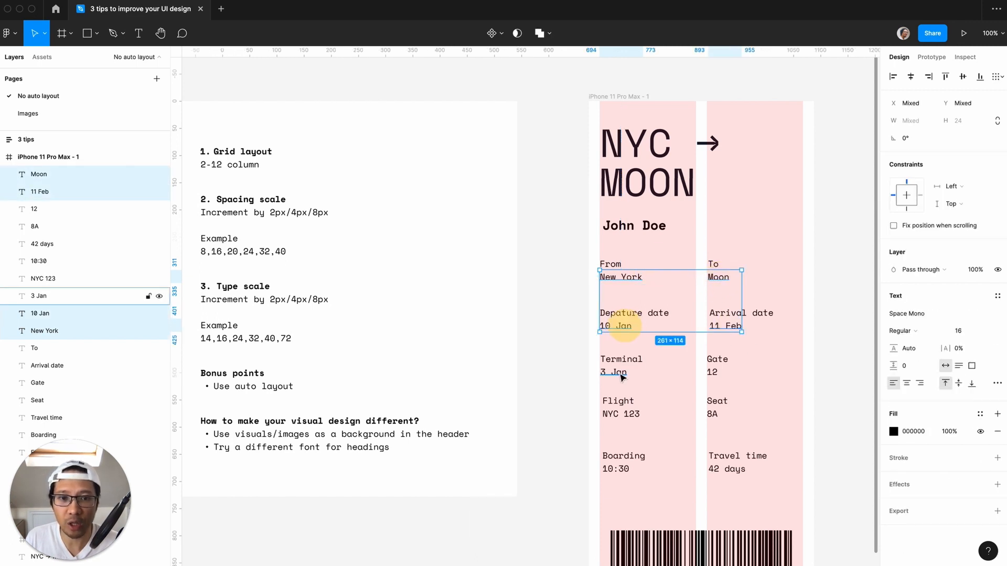
pyautogui.keyDown('shift'); pyautogui.click(617, 372); pyautogui.keyUp('shift')
pyautogui.keyDown('shift'); pyautogui.click(712, 372); pyautogui.keyUp('shift')
pyautogui.keyDown('shift'); pyautogui.click(713, 413); pyautogui.keyUp('shift')
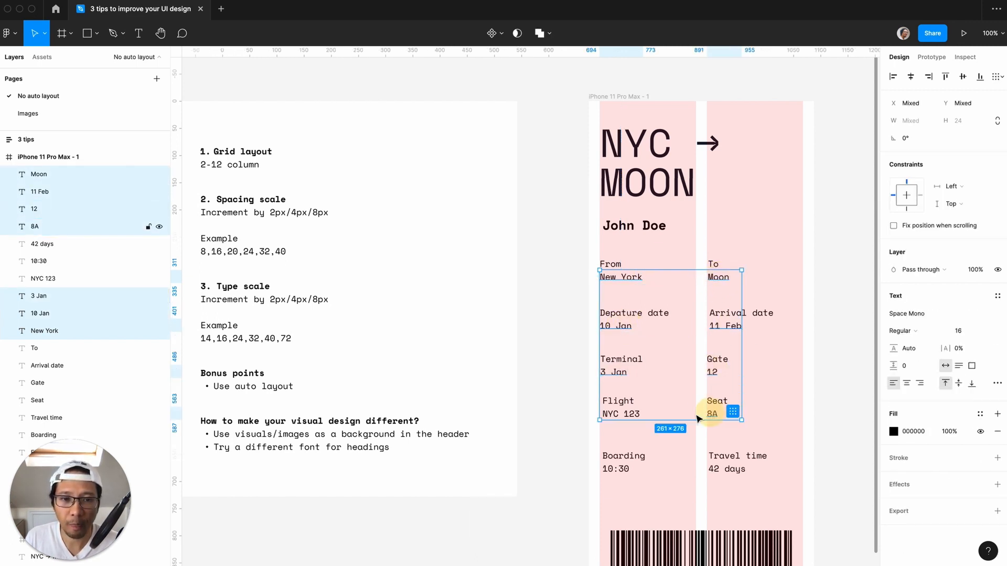
pyautogui.keyDown('shift'); pyautogui.click(637, 414); pyautogui.keyUp('shift')
pyautogui.keyDown('shift'); pyautogui.click(618, 469); pyautogui.keyUp('shift')
pyautogui.keyDown('shift'); pyautogui.click(726, 469); pyautogui.keyUp('shift')
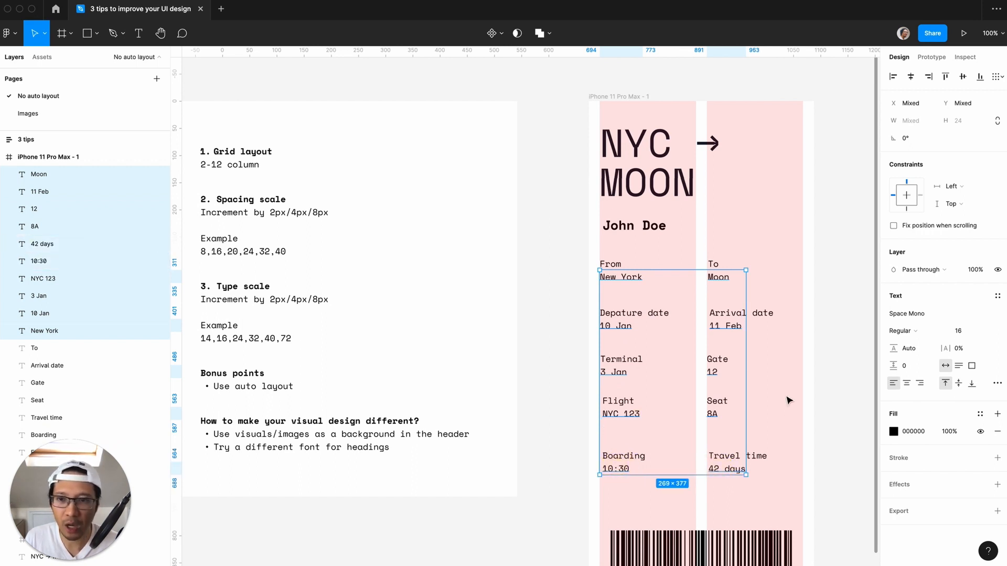
pyautogui.click(963, 332)
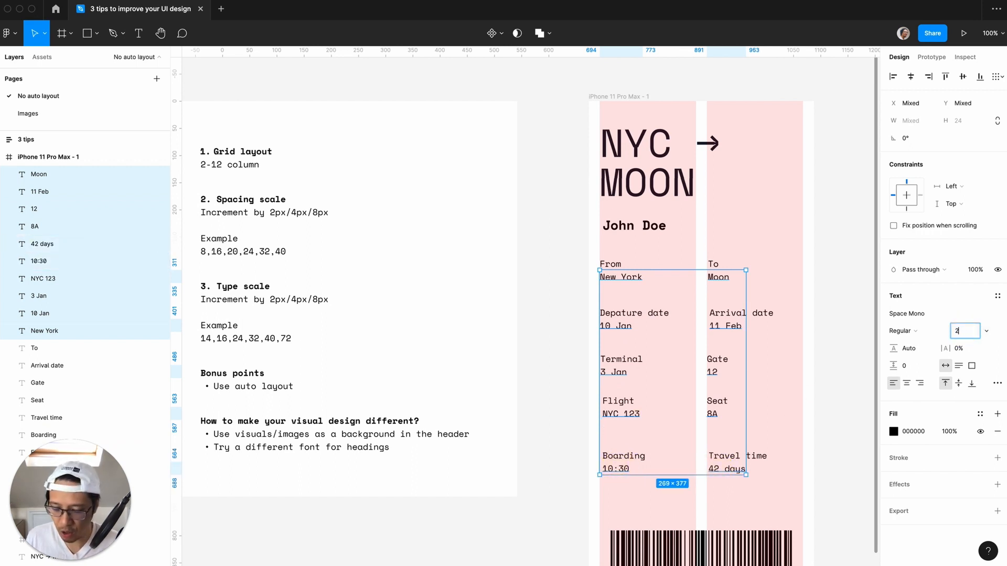
pyautogui.write('24')
pyautogui.press('Return')
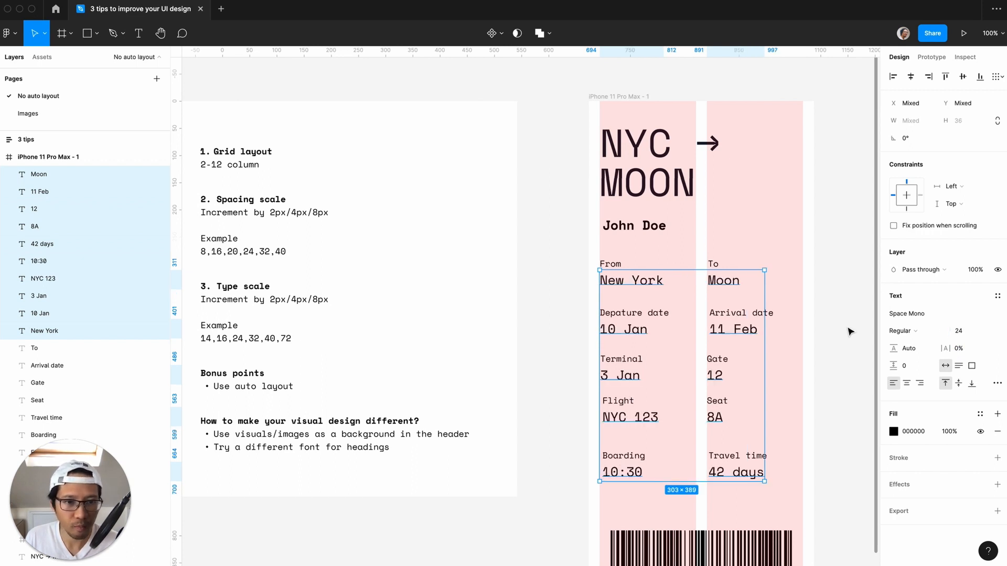
pyautogui.click(823, 278)
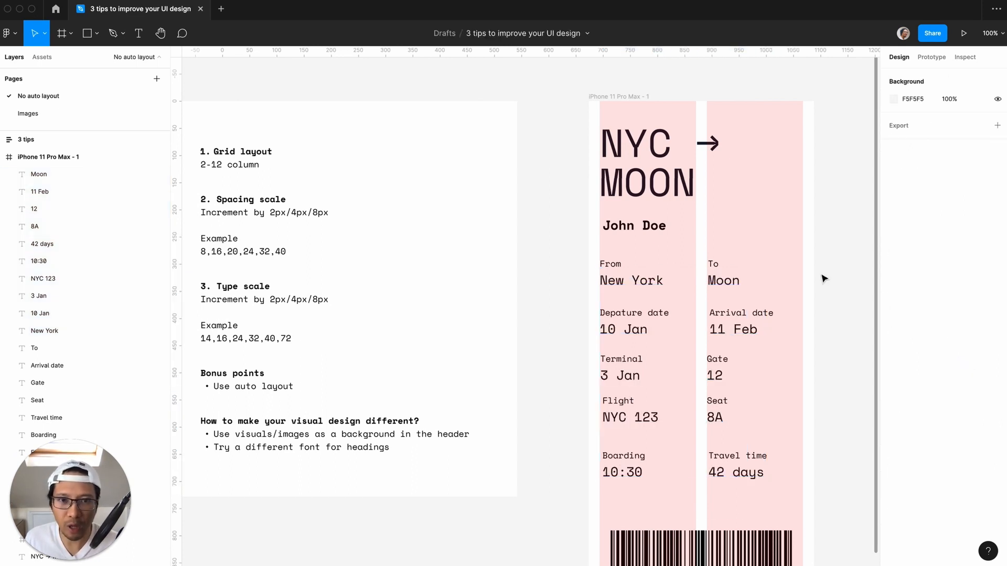
# - Undo the type scale changes made to the detail values, the passenger name and the "NYC → MOON" heading
pyautogui.hscroll(2, 823, 278)
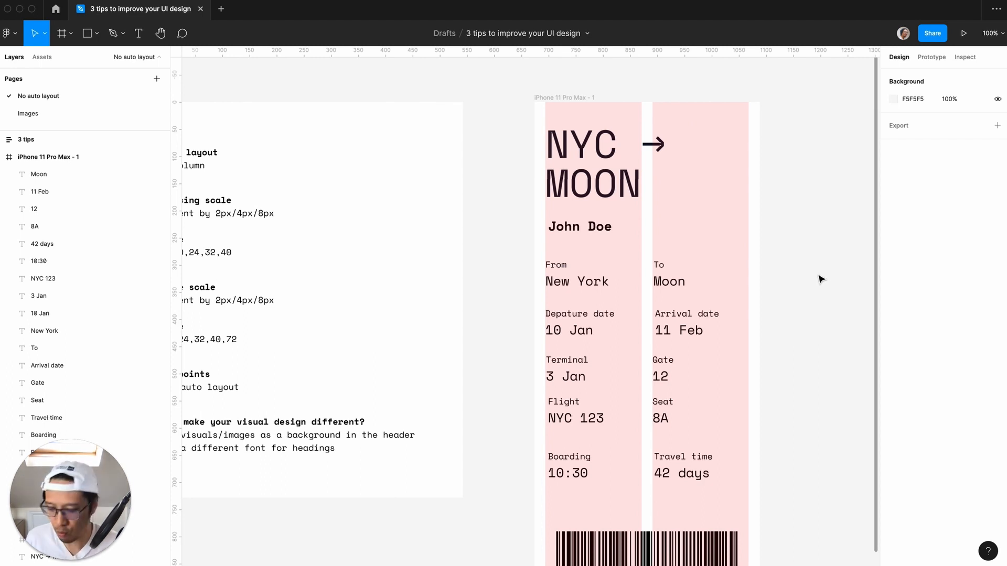
pyautogui.hscroll(3, 805, 278)
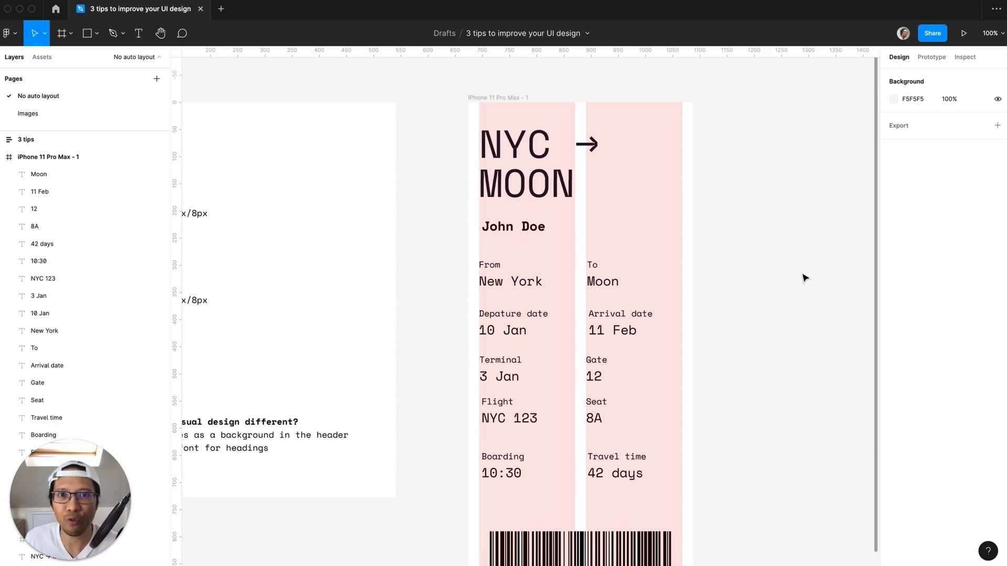
pyautogui.press('super+z')
pyautogui.press('super+z')
pyautogui.press('super+z')
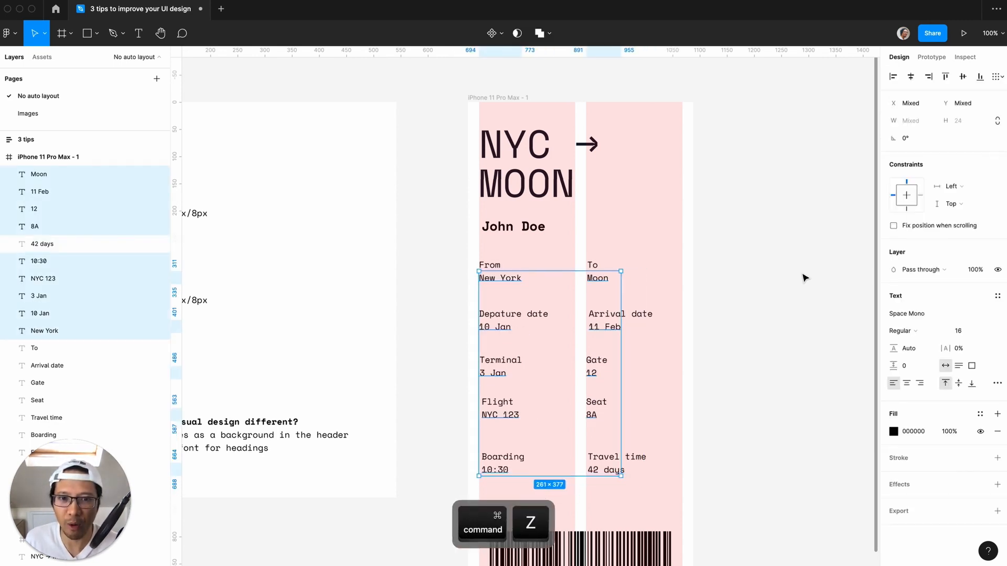
pyautogui.press('super+z')
pyautogui.press('super+z')
pyautogui.press('super+z')
pyautogui.press('super+z')
pyautogui.press('super+z')
pyautogui.press('super+z')
pyautogui.press('super+z')
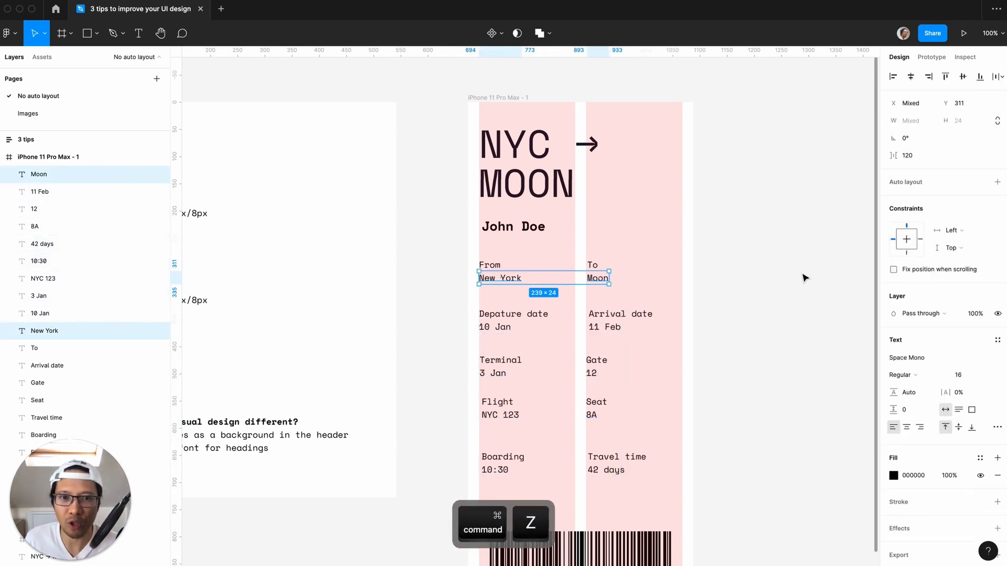
pyautogui.press('super+z')
pyautogui.press('super+z')
pyautogui.press('super+z')
pyautogui.press('super+z')
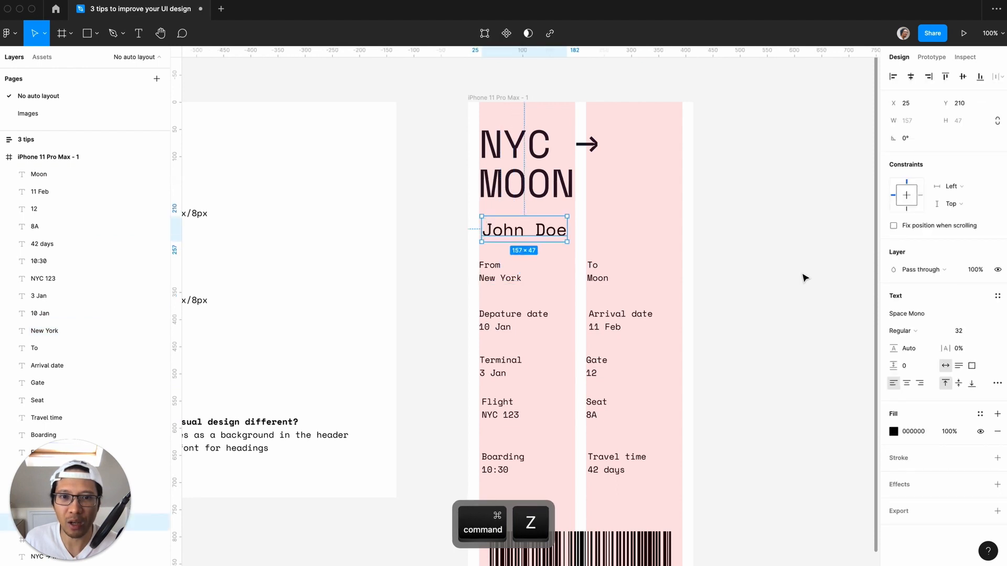
pyautogui.press('super+z')
pyautogui.press('super+z')
pyautogui.press('super+z')
pyautogui.press('super+z')
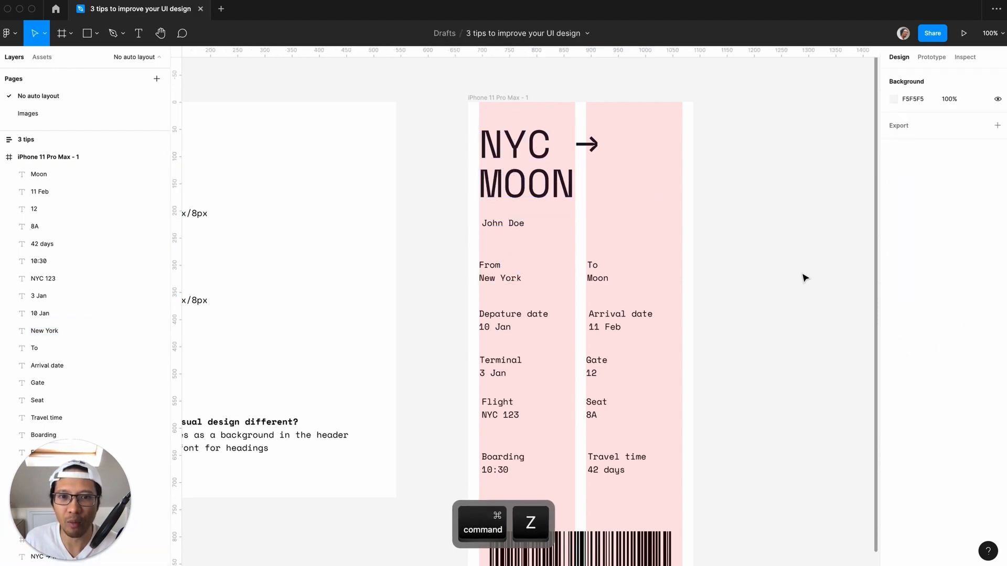
pyautogui.press('super+z')
pyautogui.click(801, 273)
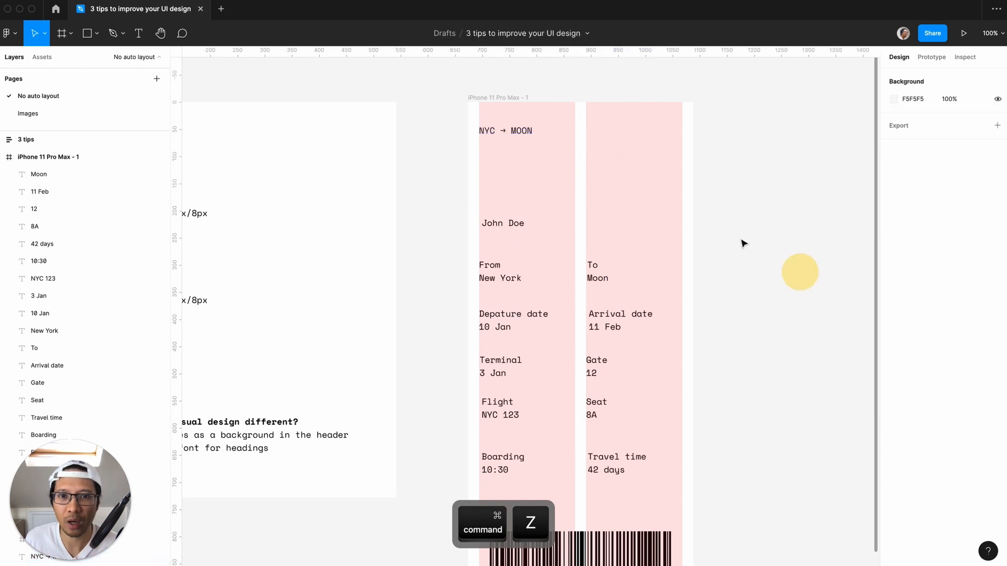
# - Duplicate the "iPhone 11 Pro Max - 1" frame and deselect the copy
pyautogui.click(470, 97)
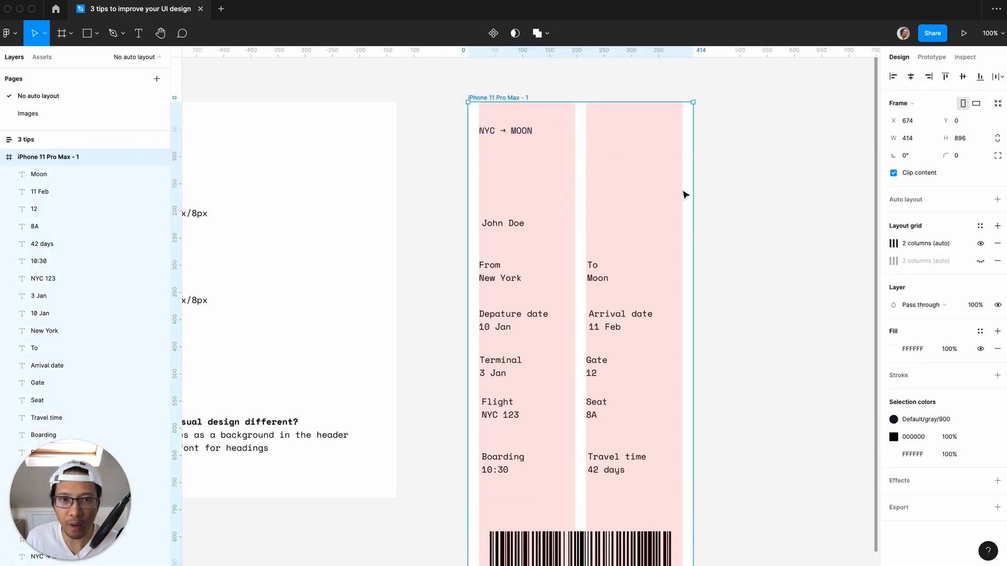
pyautogui.press('super+d')
pyautogui.click(596, 84)
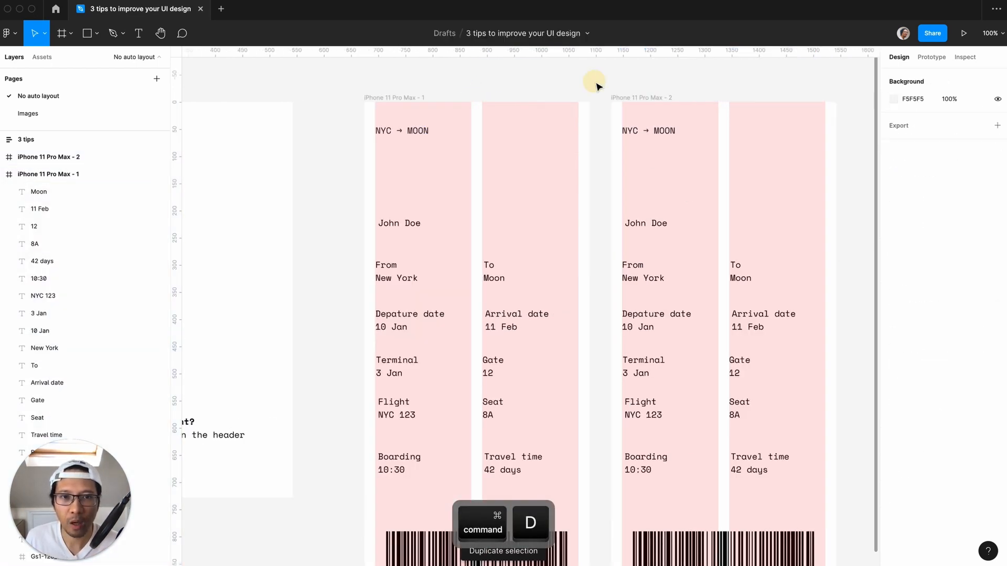
# - Set both the font size and line height of the "NYC → MOON" heading in the duplicated frame to 72
pyautogui.hscroll(3, 596, 85)
pyautogui.click(581, 134)
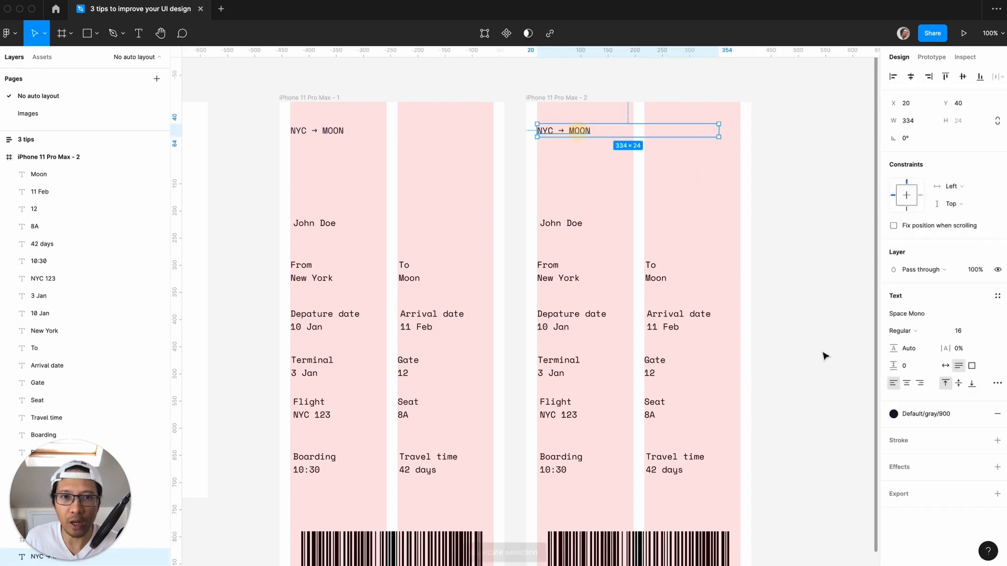
pyautogui.click(969, 334)
pyautogui.write('72')
pyautogui.press('Return')
pyautogui.click(915, 348)
pyautogui.write('72')
pyautogui.press('Return')
# - Format the passenger name in the duplicated frame as bold with a font size of 24
pyautogui.click(568, 233)
pyautogui.click(902, 330)
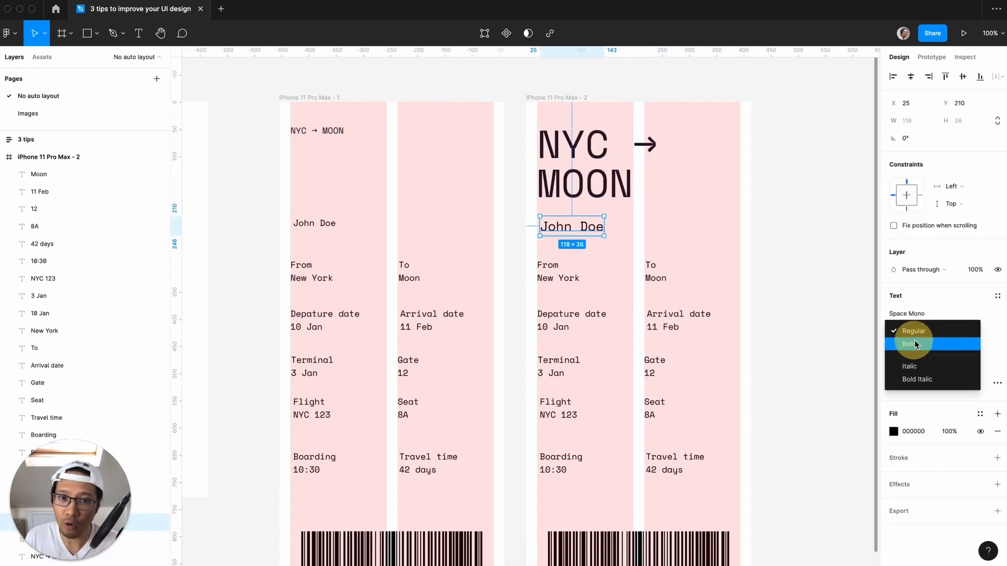
pyautogui.click(914, 344)
# - Set the font size of the ten detail values in the duplicated frame, leaving out their labels, to 24
pyautogui.click(558, 278)
pyautogui.keyDown('shift'); pyautogui.click(656, 278); pyautogui.keyUp('shift')
pyautogui.keyDown('shift'); pyautogui.click(553, 327); pyautogui.keyUp('shift')
pyautogui.keyDown('shift'); pyautogui.click(662, 326); pyautogui.keyUp('shift')
pyautogui.keyDown('shift'); pyautogui.click(649, 372); pyautogui.keyUp('shift')
pyautogui.keyDown('shift'); pyautogui.click(556, 373); pyautogui.keyUp('shift')
pyautogui.keyDown('shift'); pyautogui.click(558, 415); pyautogui.keyUp('shift')
pyautogui.keyDown('shift'); pyautogui.click(649, 415); pyautogui.keyUp('shift')
pyautogui.keyDown('shift'); pyautogui.click(664, 470); pyautogui.keyUp('shift')
pyautogui.keyDown('shift'); pyautogui.click(553, 470); pyautogui.keyUp('shift')
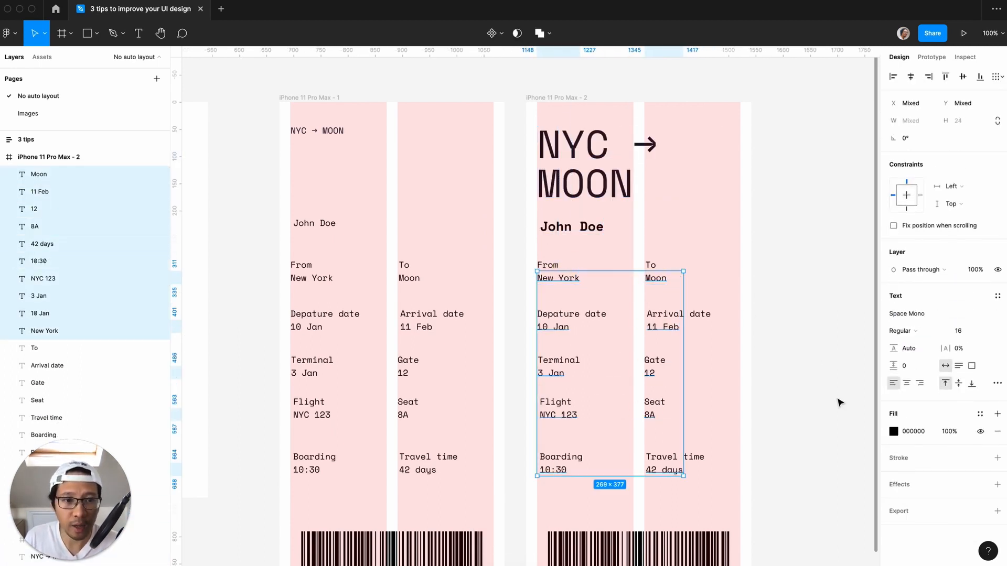
pyautogui.click(967, 331)
pyautogui.write('24')
pyautogui.press('Return')
# - Try a font size of 32 on the ten detail values, return them to 24 and deselect them
pyautogui.click(966, 332)
pyautogui.write('32')
pyautogui.press('Return')
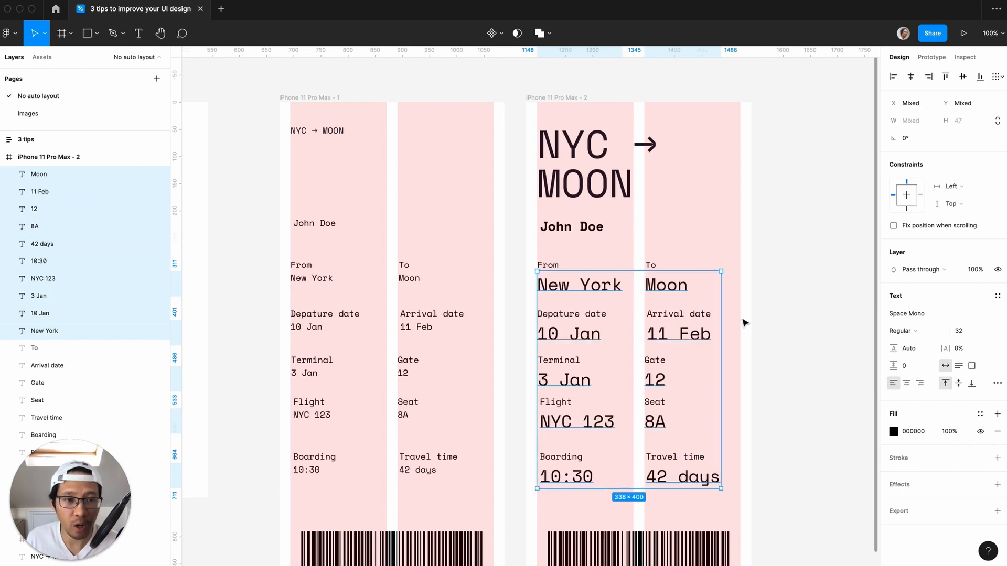
pyautogui.click(966, 331)
pyautogui.write('23')
pyautogui.press('Return')
pyautogui.click(771, 295)
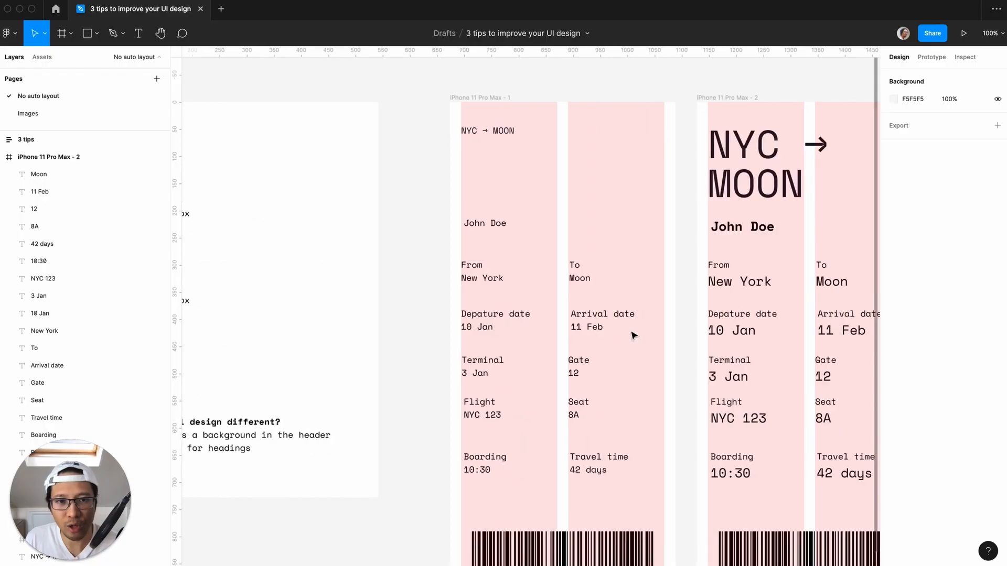
# - Duplicate the "iPhone 11 Pro Max - 2" frame and deselect the copy
pyautogui.hscroll(5, 632, 335)
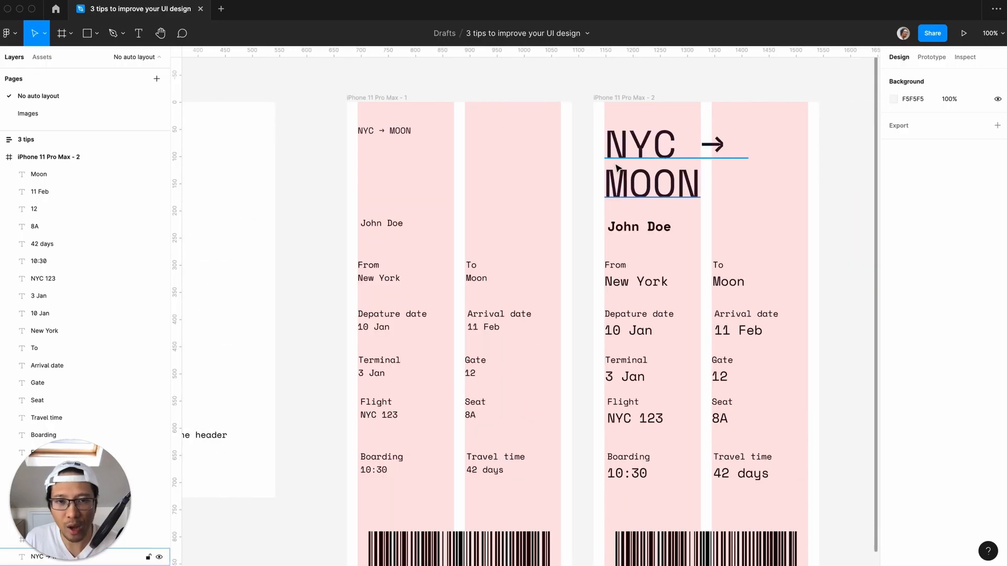
pyautogui.hscroll(5, 656, 276)
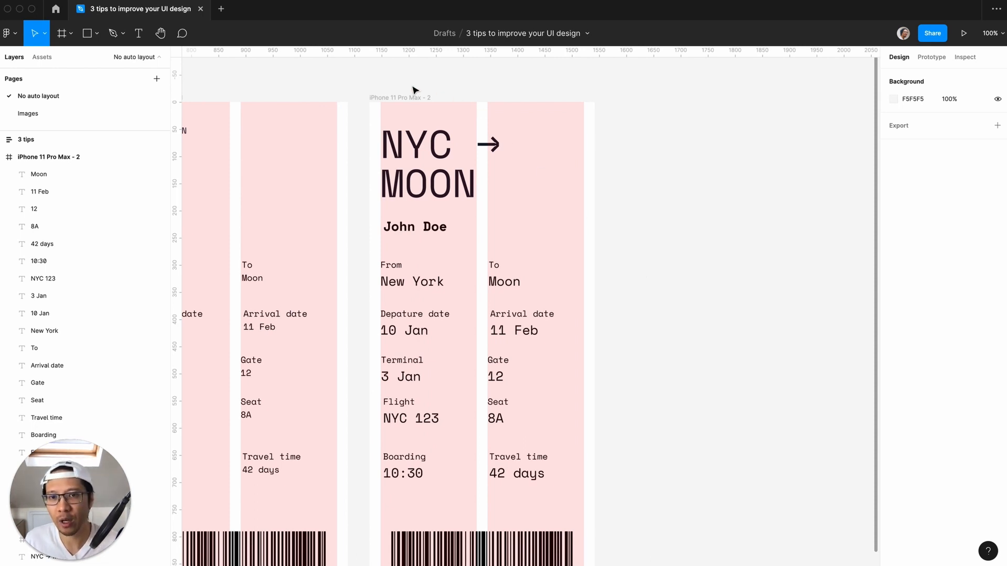
pyautogui.click(399, 98)
pyautogui.press('super+d')
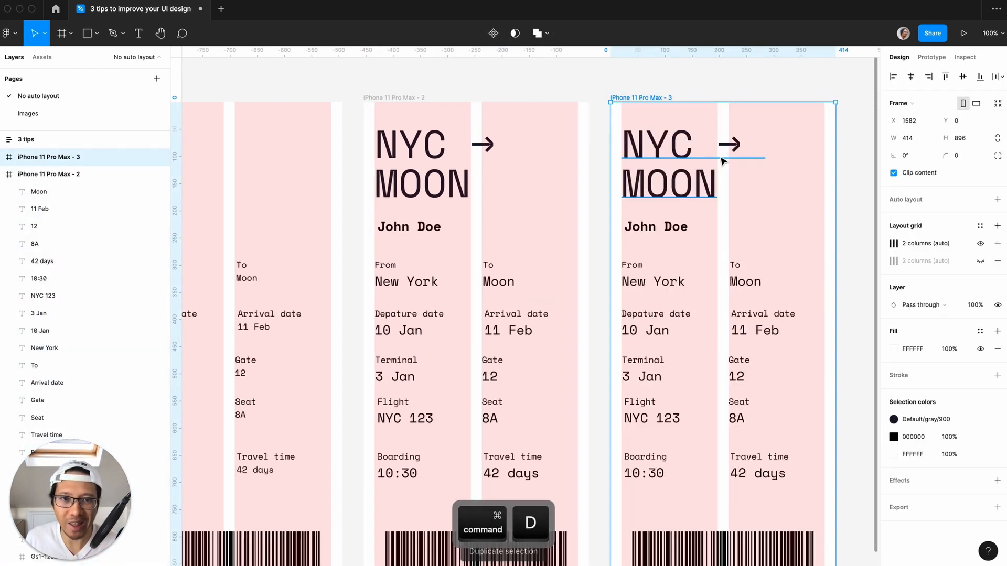
pyautogui.click(603, 167)
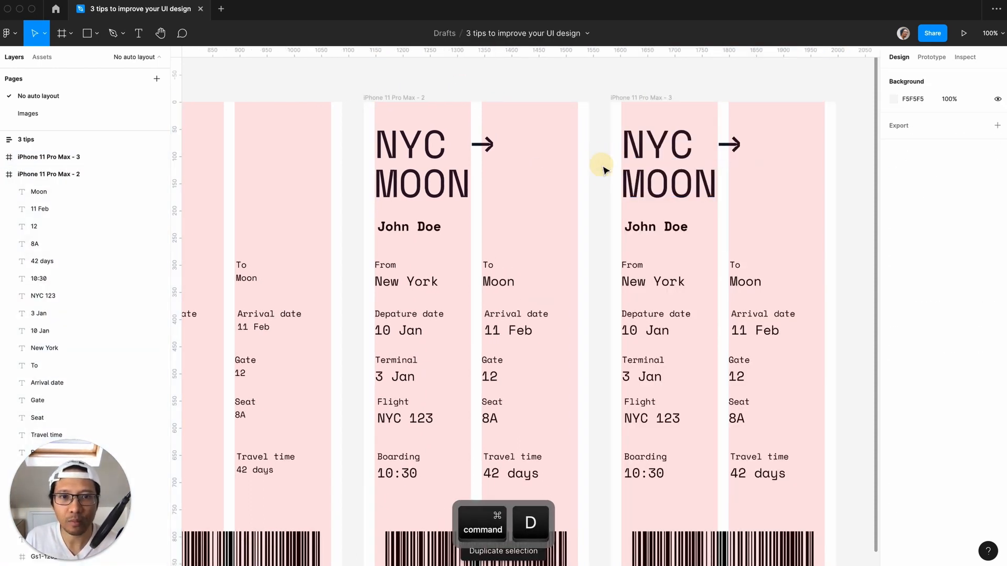
# - Wrap the "NYC → MOON" heading in the "iPhone 11 Pro Max - 3" frame in its own auto layout frame
pyautogui.click(686, 197)
pyautogui.hscroll(3, 683, 195)
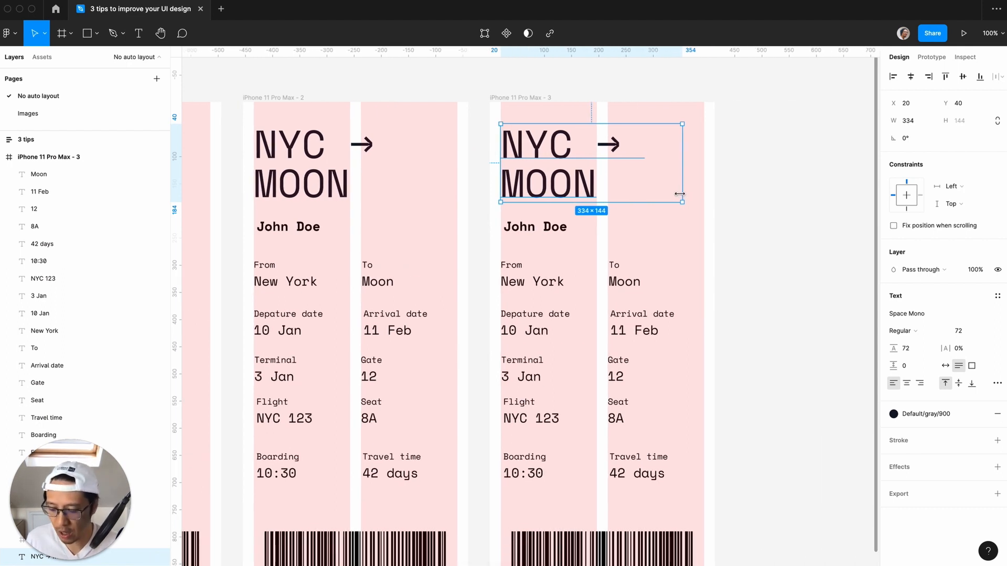
pyautogui.hotkey('shift', 'a')
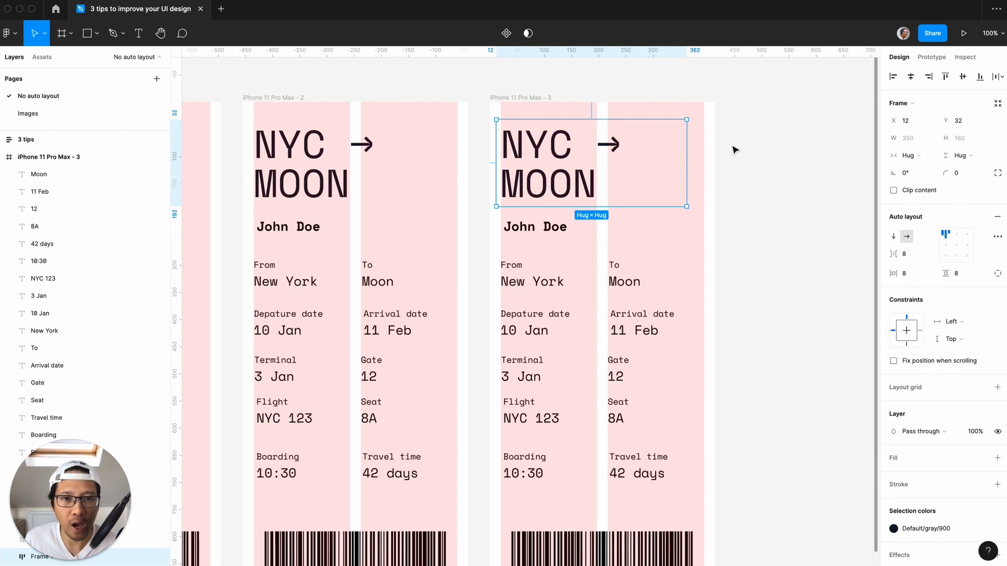
pyautogui.click(497, 98)
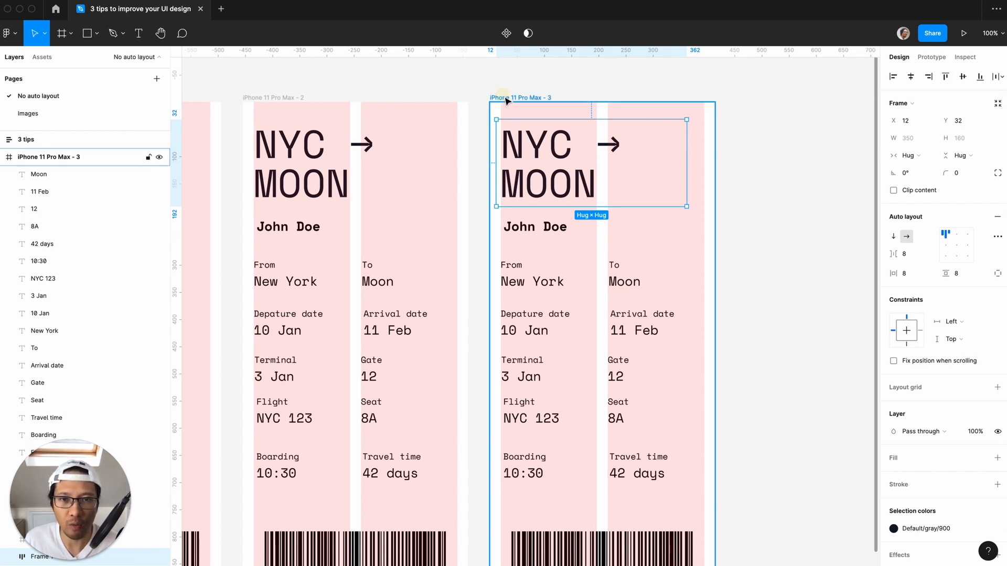
pyautogui.click(552, 144)
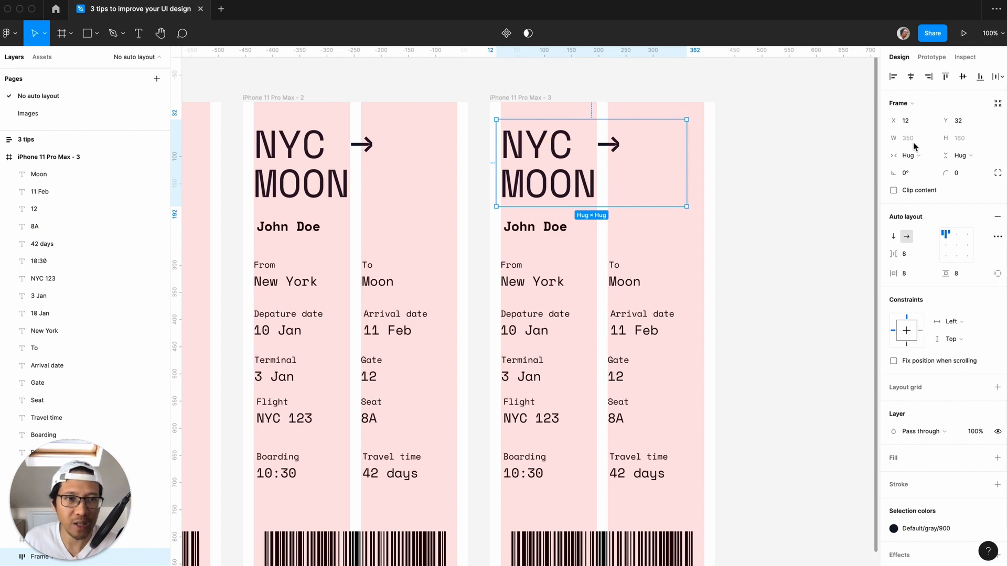
# - Give the heading's auto layout frame a fixed width of 414 and deselect it
pyautogui.click(956, 327)
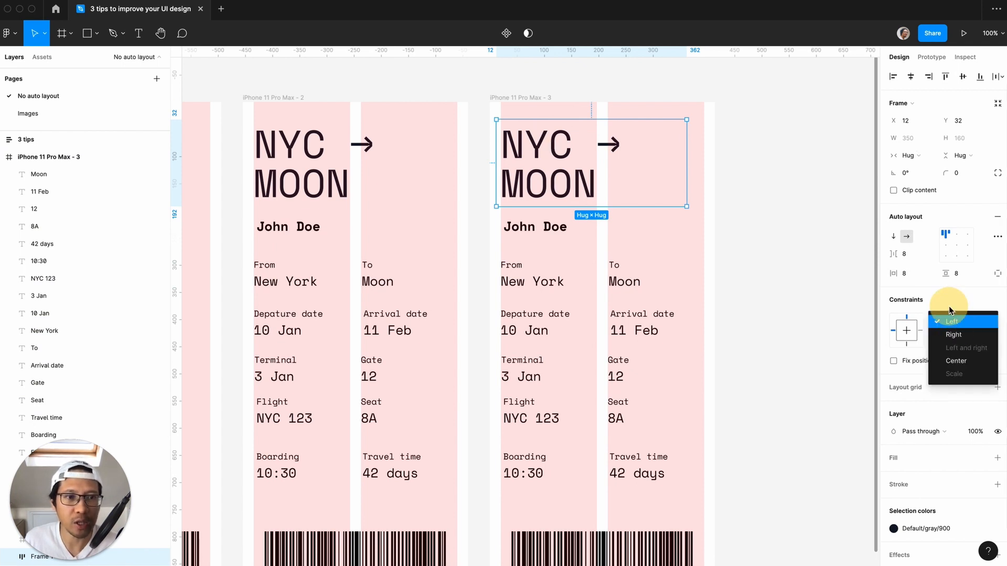
pyautogui.click(948, 316)
pyautogui.click(918, 162)
pyautogui.click(910, 141)
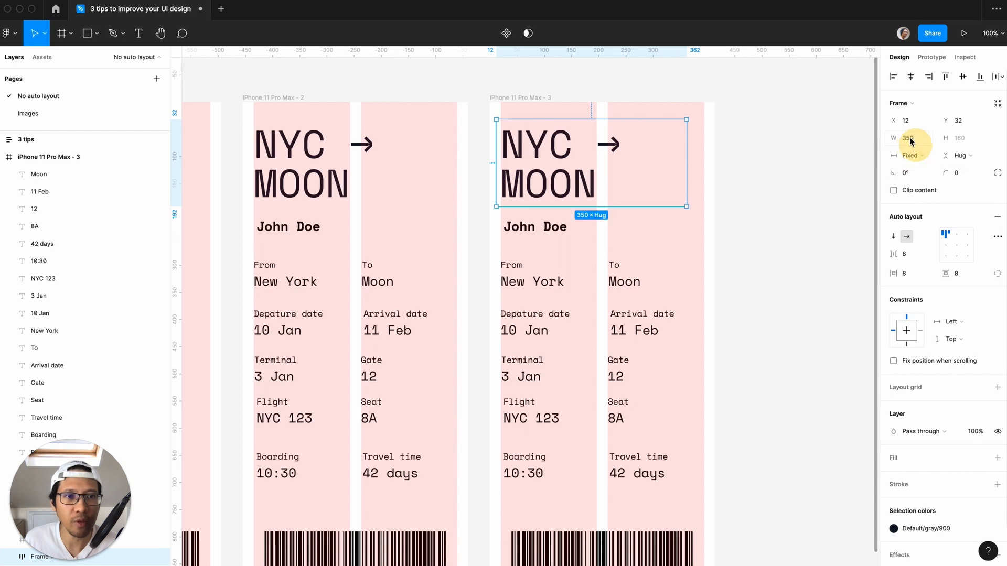
pyautogui.click(908, 138)
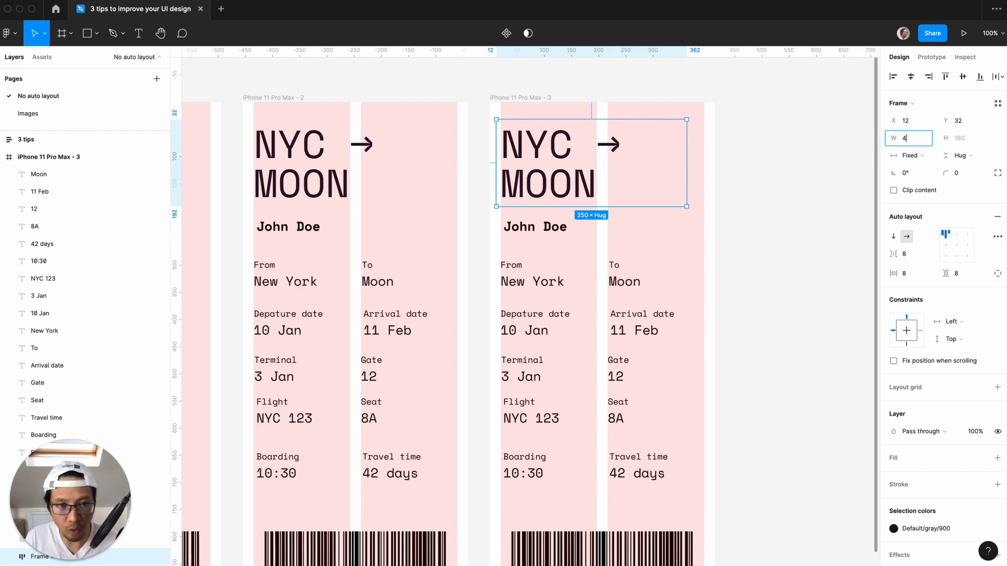
pyautogui.press('Return')
pyautogui.click(582, 68)
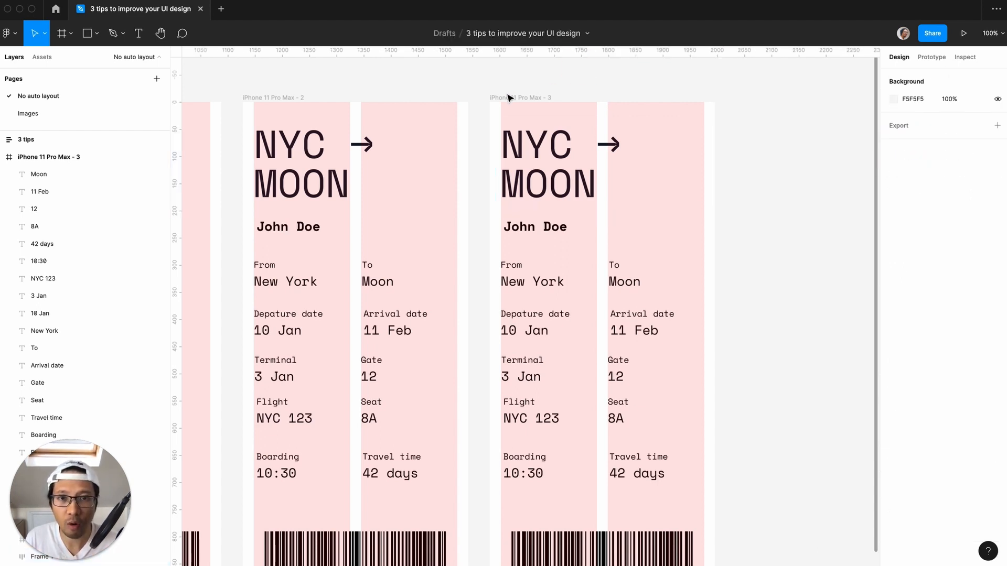
# - Align the heading's auto layout frame to the left and top edges of the "iPhone 11 Pro Max - 3" frame
pyautogui.click(507, 98)
pyautogui.click(553, 149)
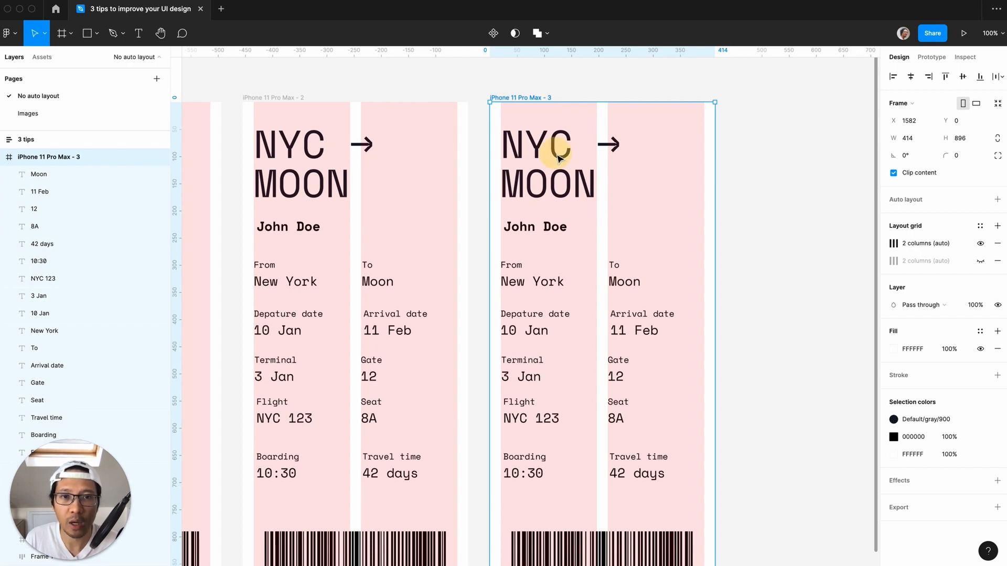
pyautogui.click(893, 77)
pyautogui.click(945, 77)
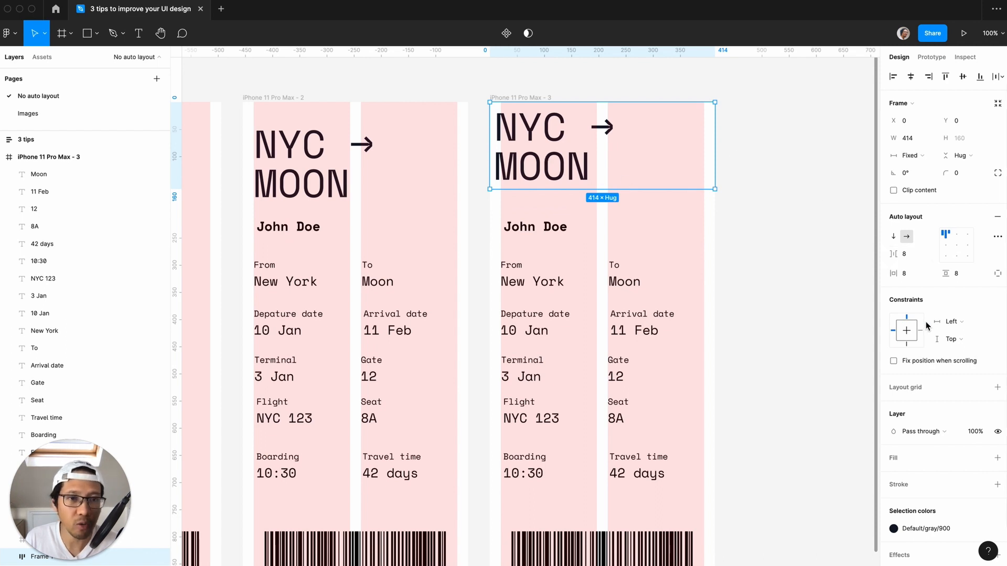
# - Set the horizontal padding of the heading's auto layout frame to 20
pyautogui.click(911, 276)
pyautogui.write('20')
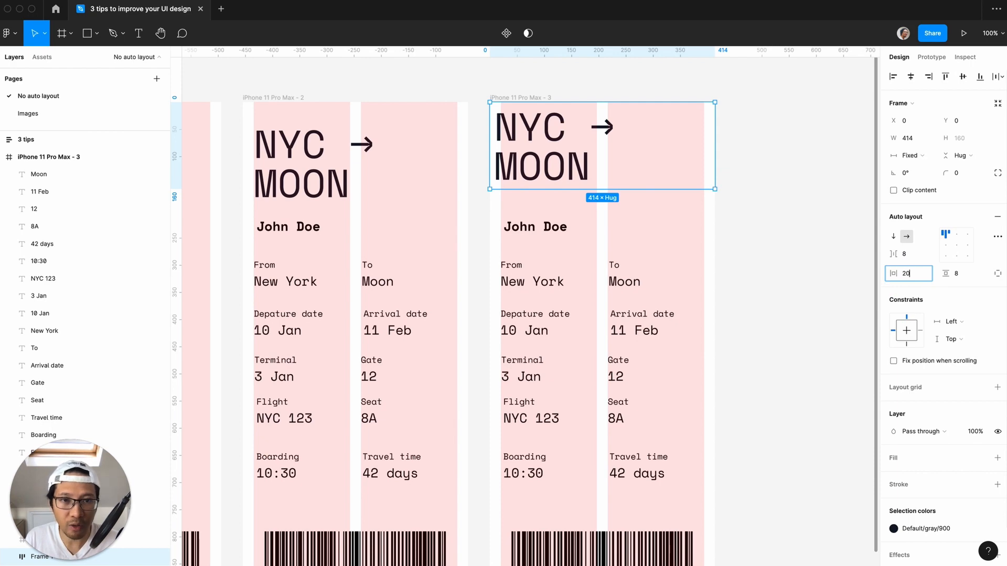
pyautogui.press('Return')
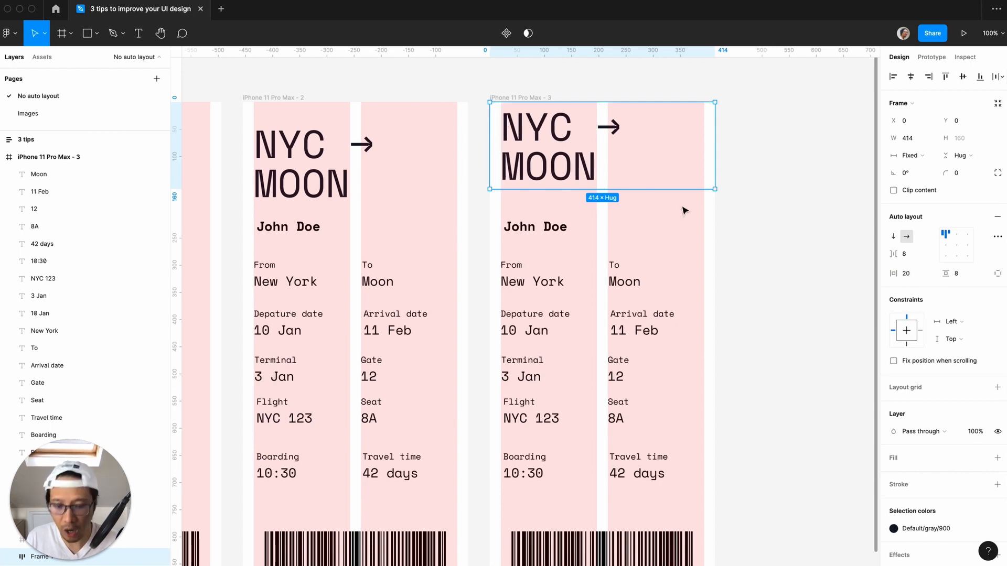
# - Check the heading text inside its auto layout frame, set that frame's vertical padding to 40 and deselect it
pyautogui.press('+')
pyautogui.scroll(4, 685, 210)
pyautogui.press('+')
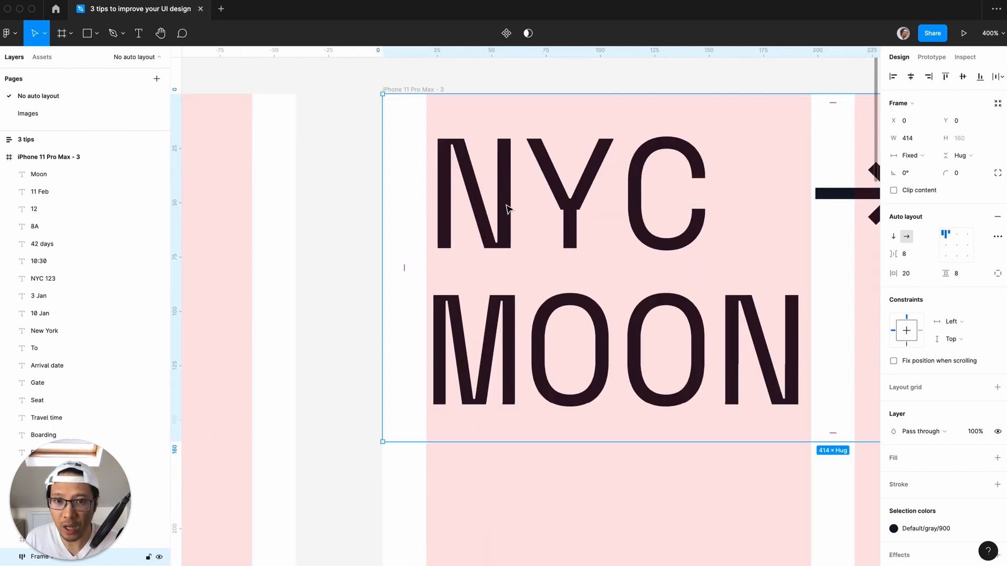
pyautogui.doubleClick(505, 208)
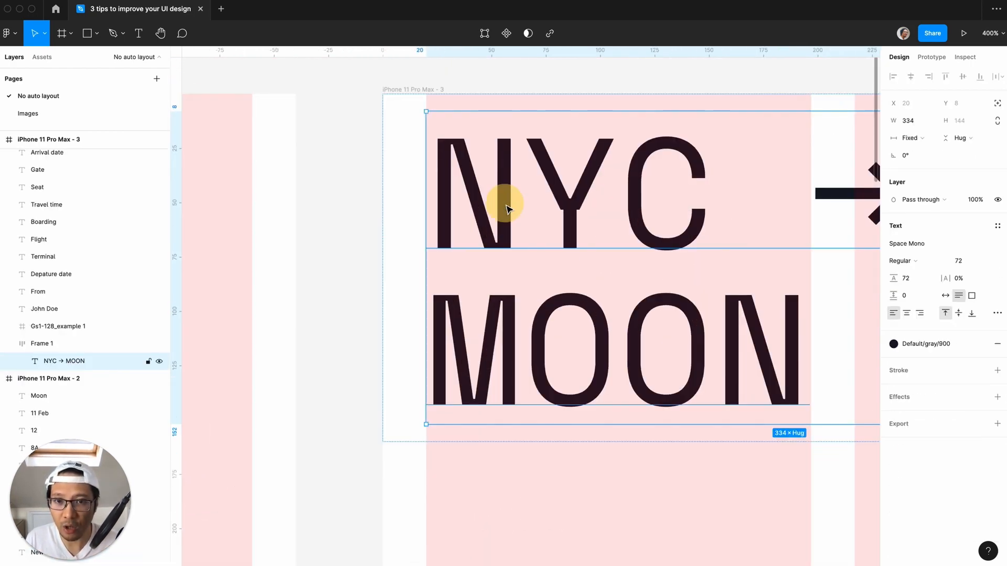
pyautogui.click(354, 146)
pyautogui.press('-')
pyautogui.hscroll(3, 591, 240)
pyautogui.click(482, 254)
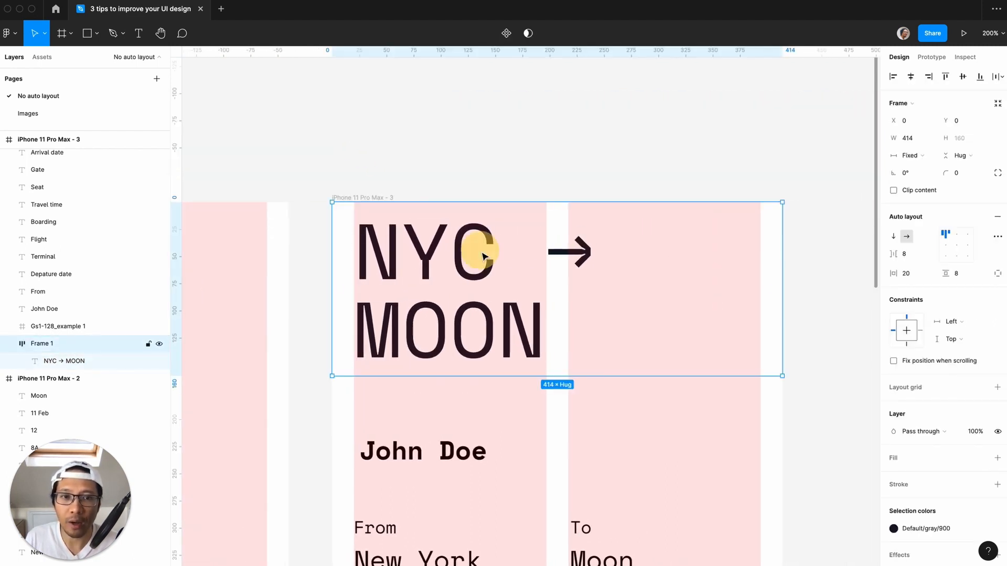
pyautogui.click(964, 275)
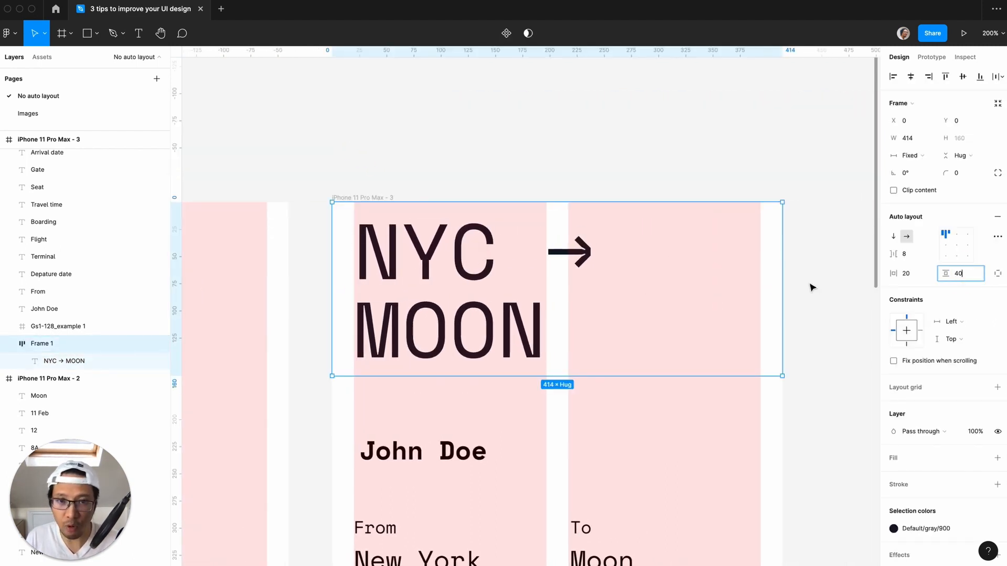
pyautogui.press('Return')
pyautogui.click(831, 298)
pyautogui.scroll(-2, 832, 299)
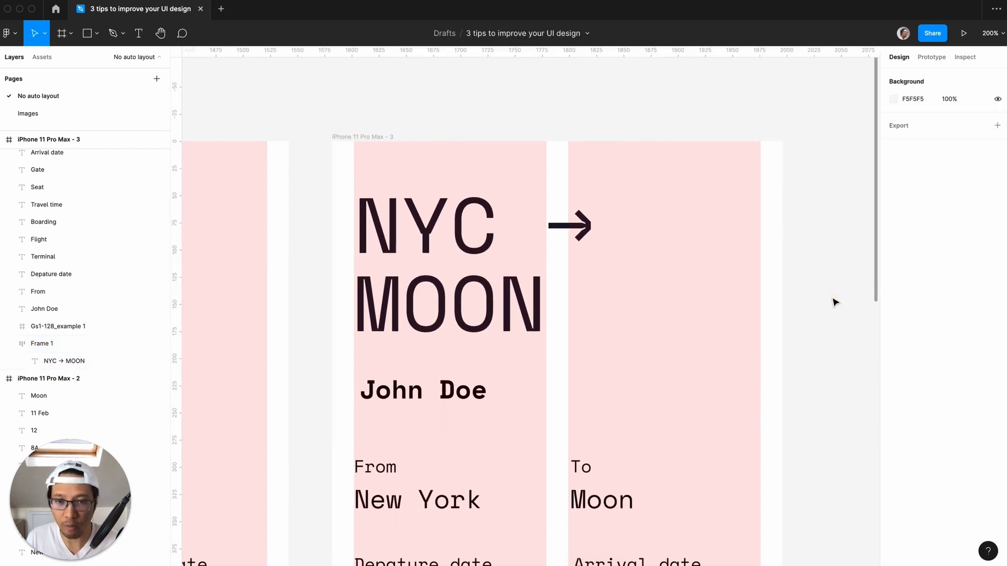
pyautogui.click(573, 288)
pyautogui.click(825, 377)
# - Move the passenger name down to Y 224 and wrap it in its own auto layout frame
pyautogui.scroll(-3, 824, 377)
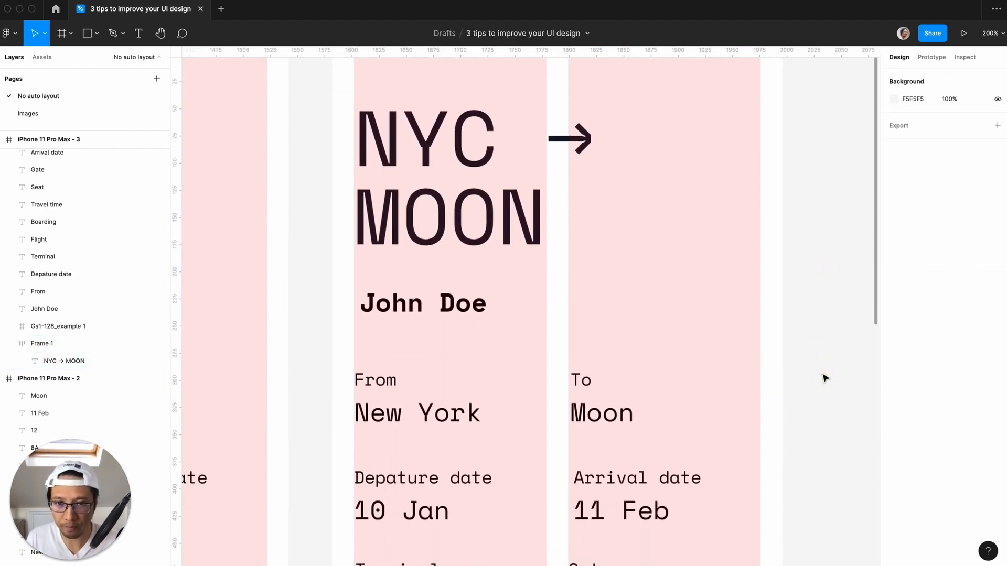
pyautogui.click(399, 315)
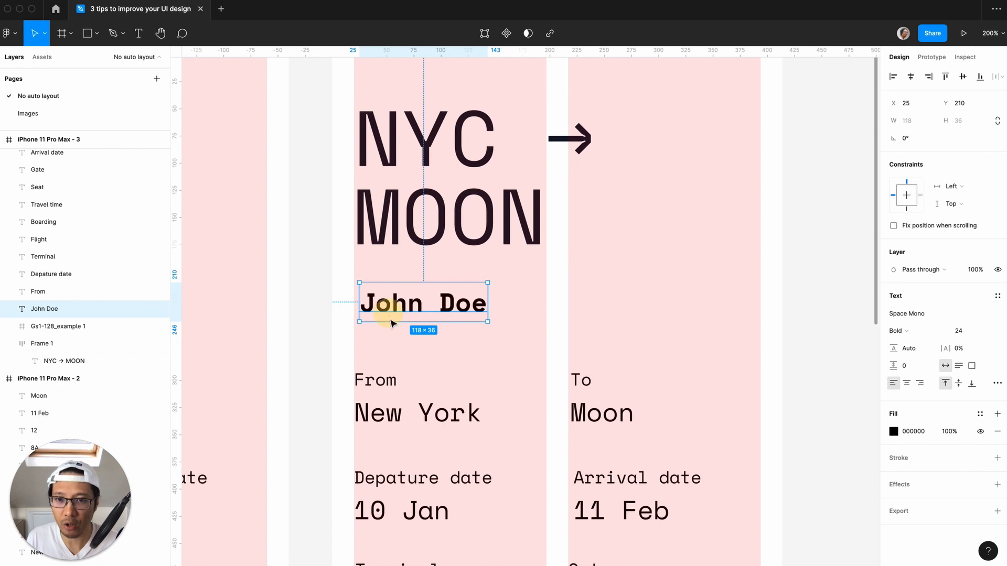
pyautogui.moveTo(383, 299); pyautogui.dragTo(409, 328)
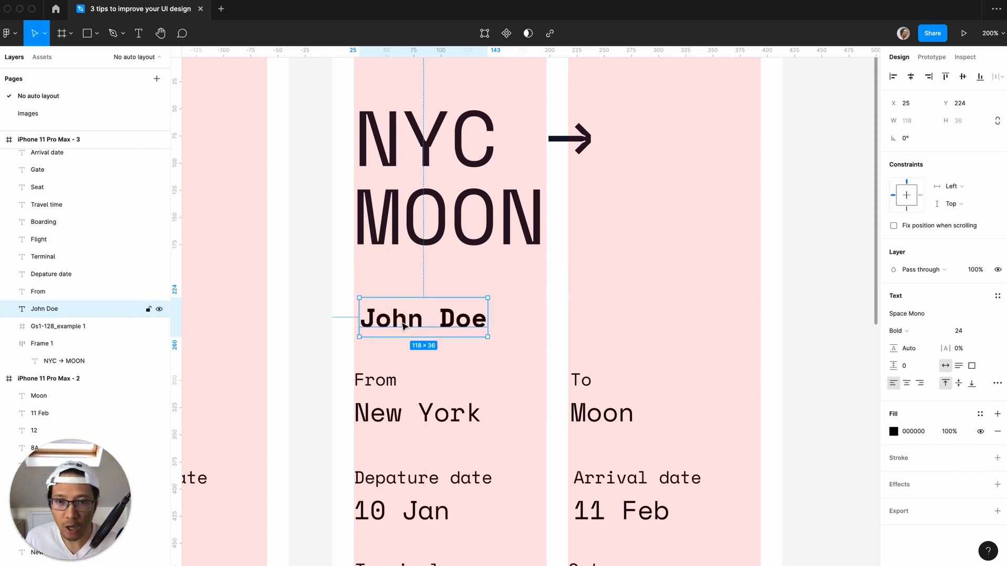
pyautogui.hotkey('shift', 'a')
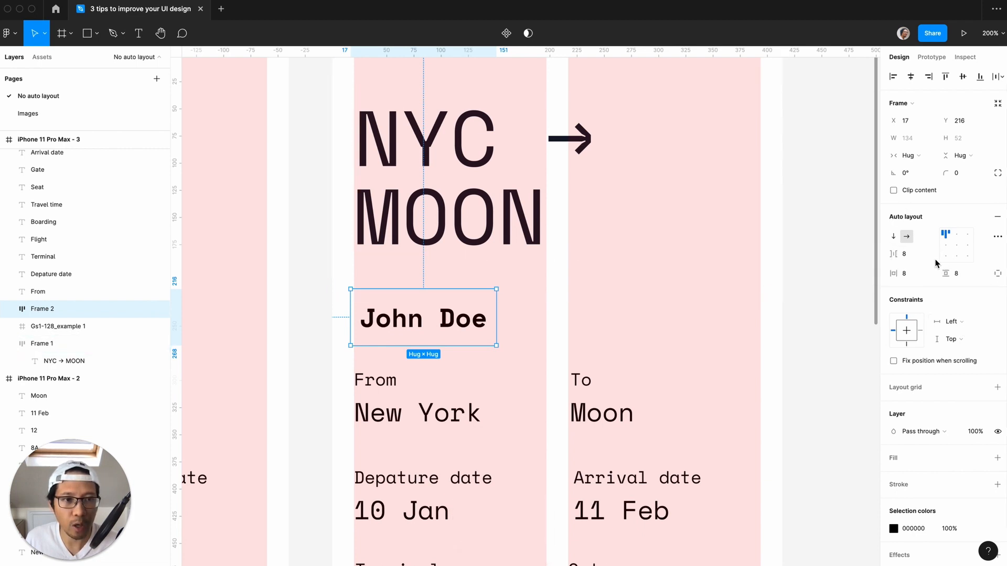
# - Give the passenger name's auto layout frame a fixed width of 414
pyautogui.click(914, 156)
pyautogui.click(917, 142)
pyautogui.click(913, 142)
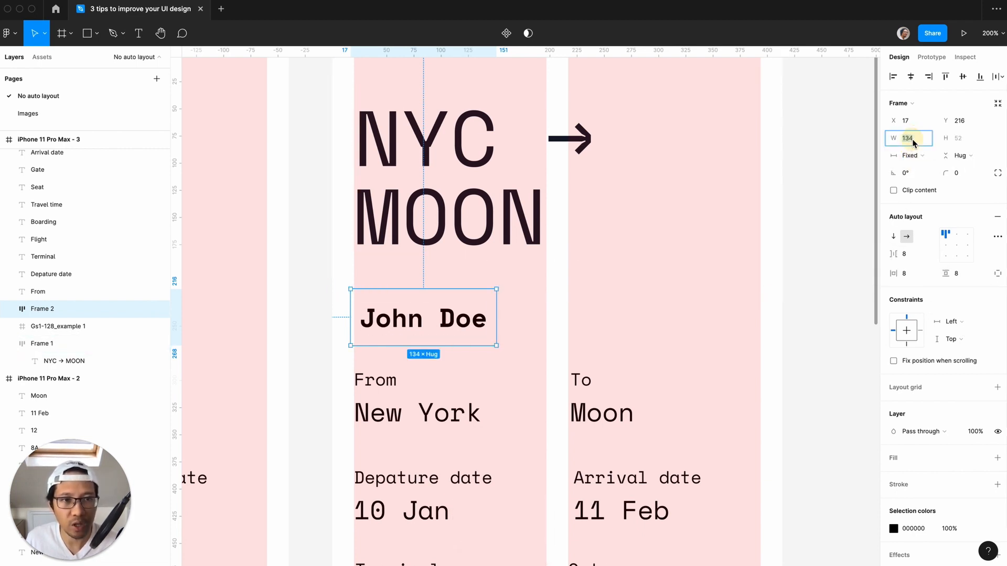
pyautogui.write('414')
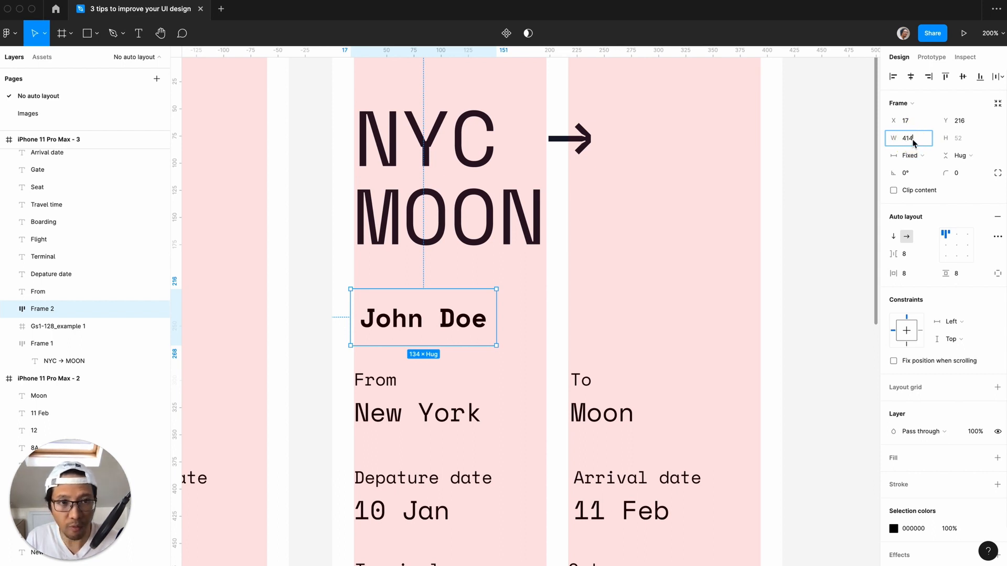
pyautogui.press('Return')
pyautogui.click(912, 155)
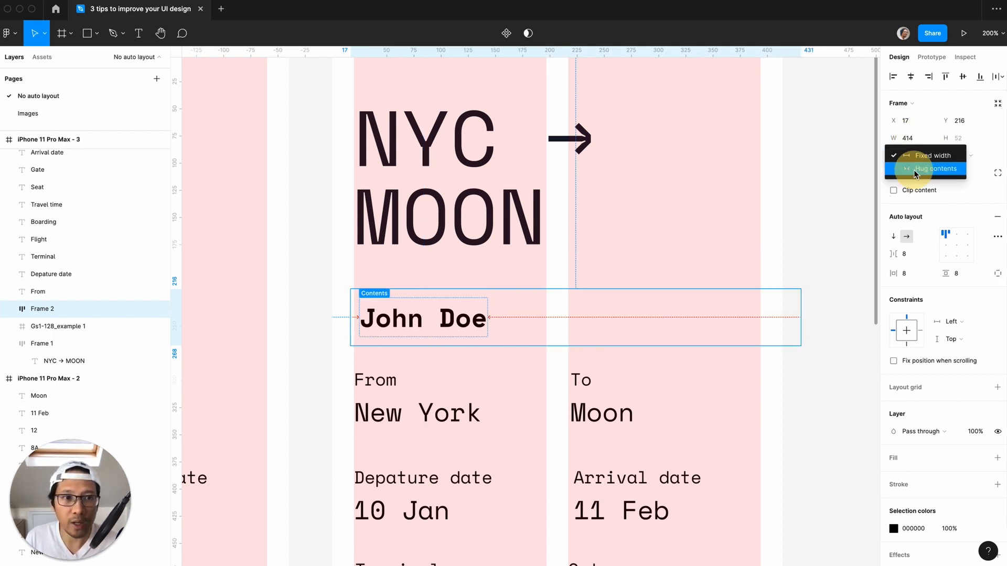
pyautogui.click(846, 161)
# - Align the passenger name's frame to the parent's left edge, set its horizontal padding to 20 and deselect it
pyautogui.click(892, 76)
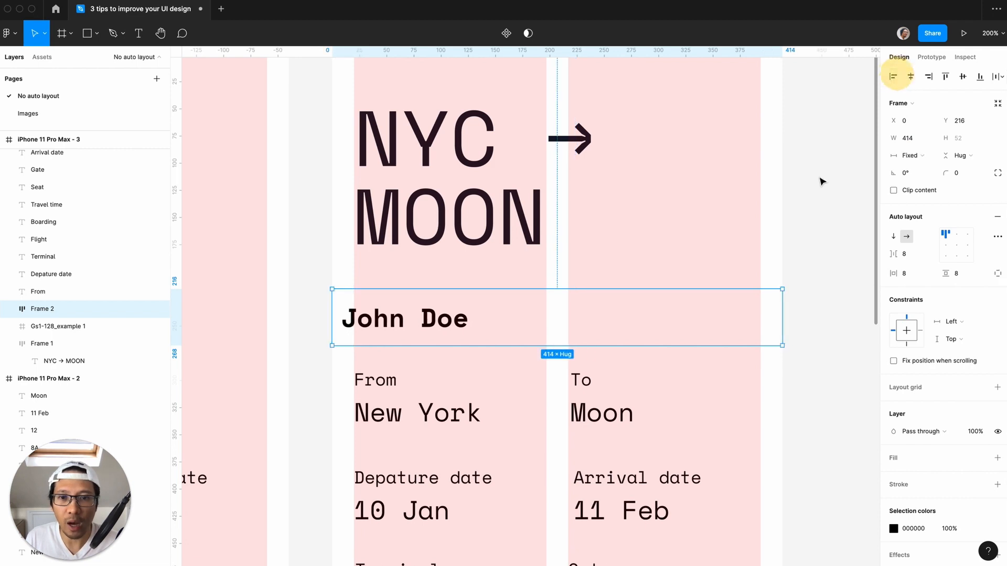
pyautogui.click(905, 275)
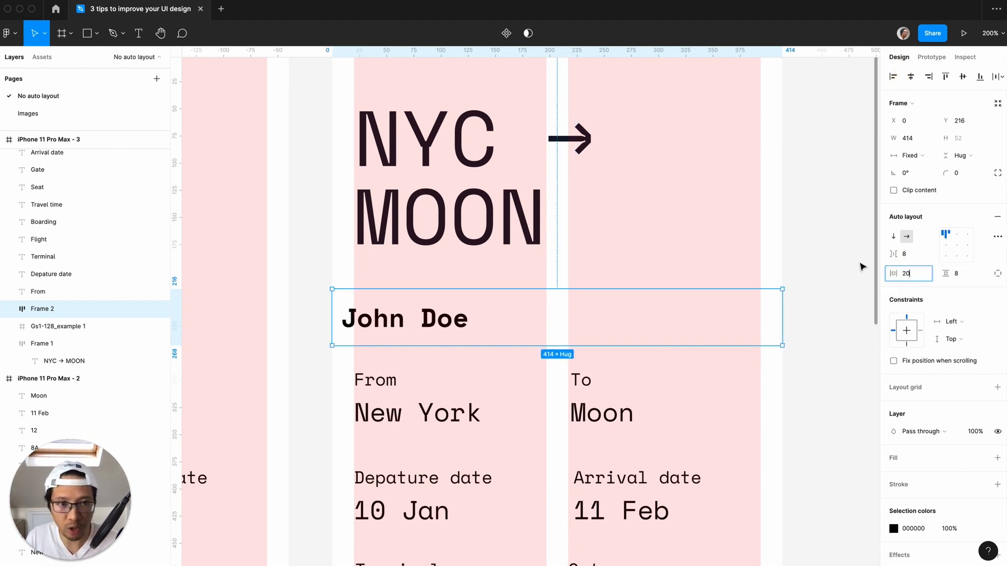
pyautogui.write('20')
pyautogui.press('Return')
pyautogui.click(832, 261)
pyautogui.scroll(-3, 832, 261)
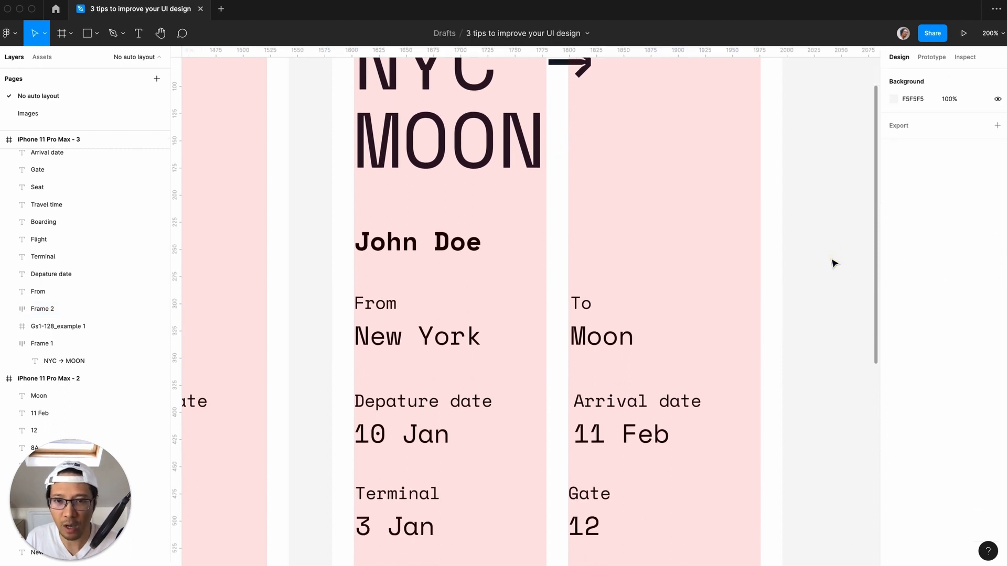
# - Wrap the "From" label and its "New York" value in the "iPhone 11 Pro Max - 3" frame in one auto layout frame
pyautogui.hotkey('shift', '0')
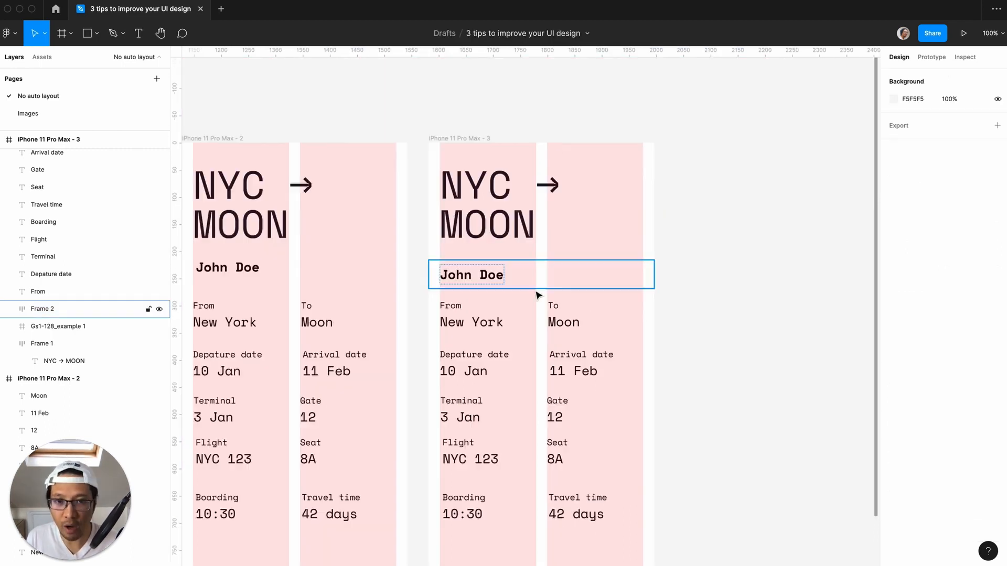
pyautogui.click(486, 274)
pyautogui.click(456, 315)
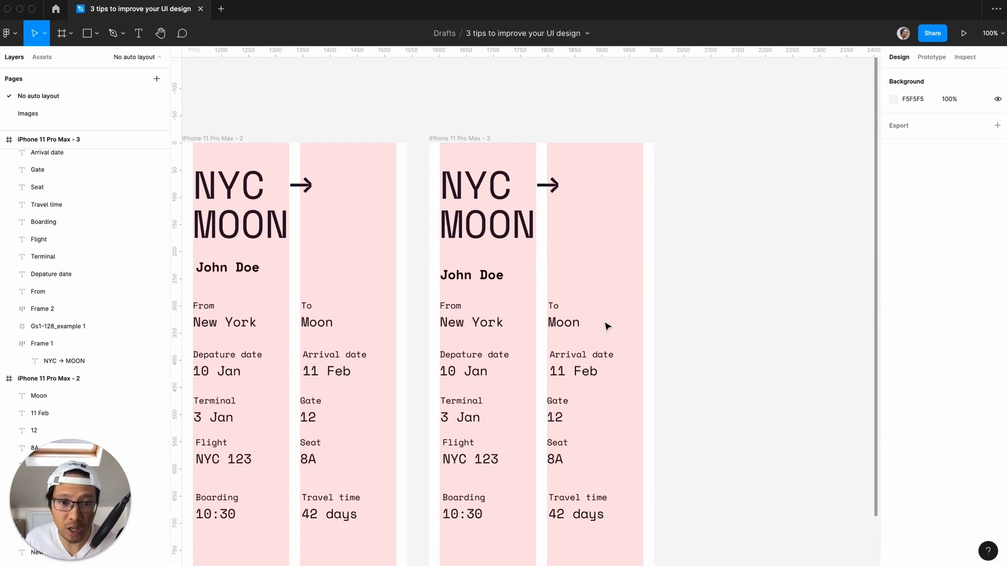
pyautogui.click(458, 308)
pyautogui.keyDown('shift'); pyautogui.click(464, 323); pyautogui.keyUp('shift')
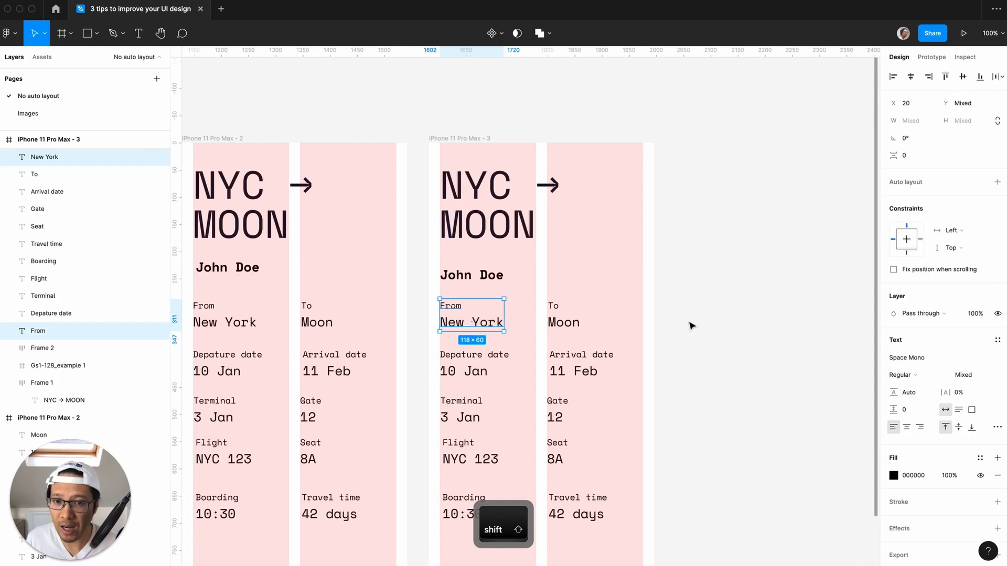
pyautogui.hotkey('shift', 'a')
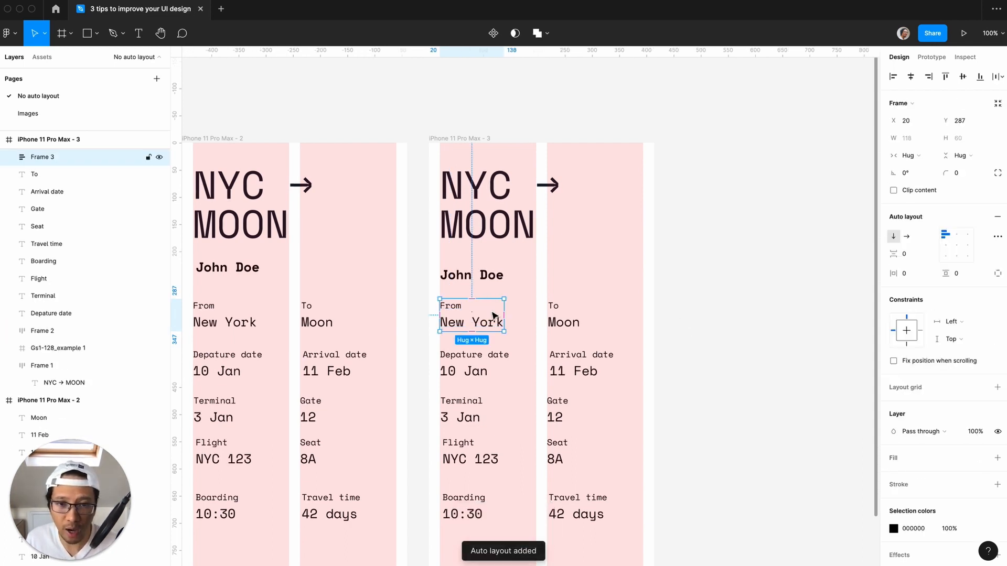
# - Rename the auto layout frame holding "From" and "New York" as "Col"
pyautogui.doubleClick(44, 159)
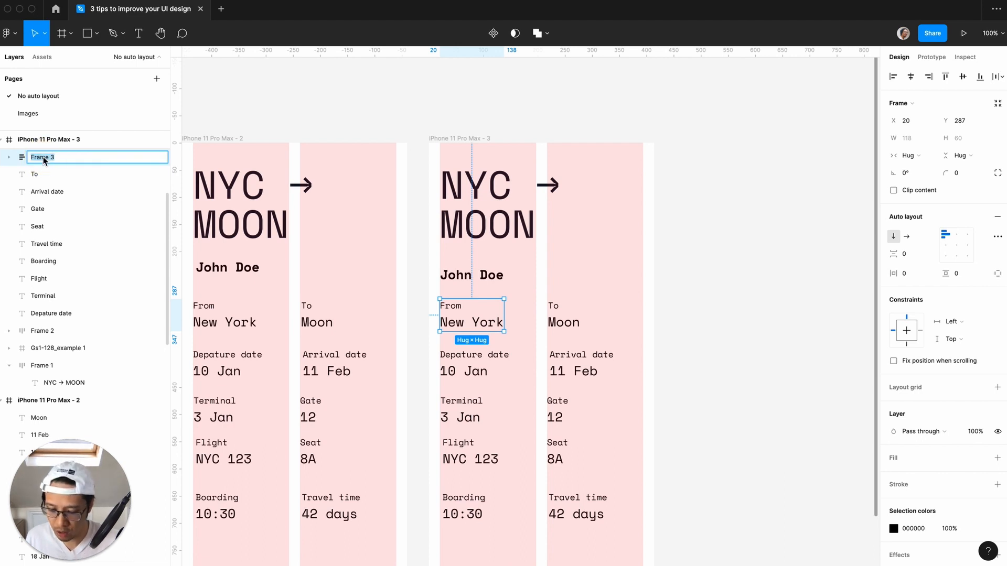
pyautogui.write('C')
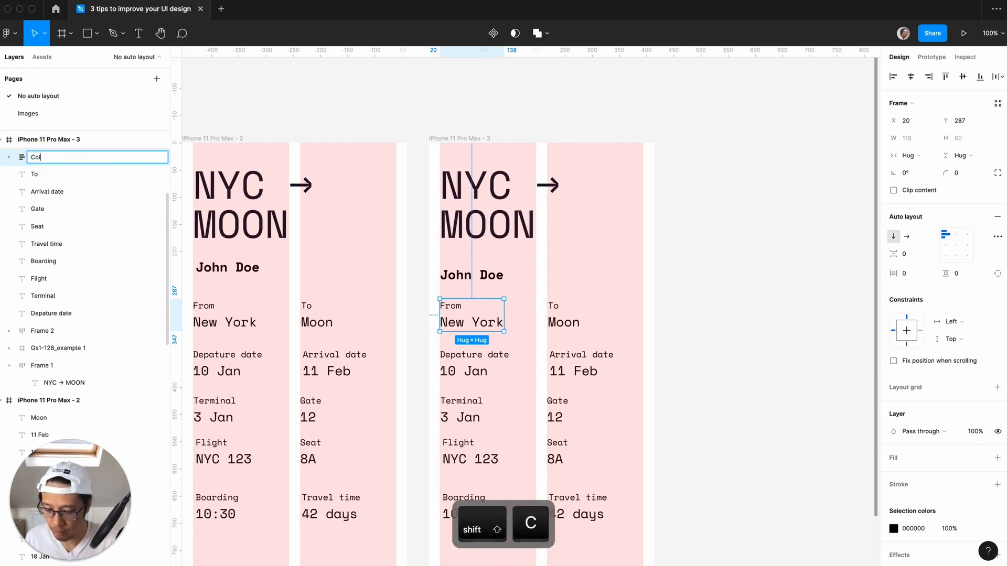
pyautogui.write('ol')
pyautogui.press('Return')
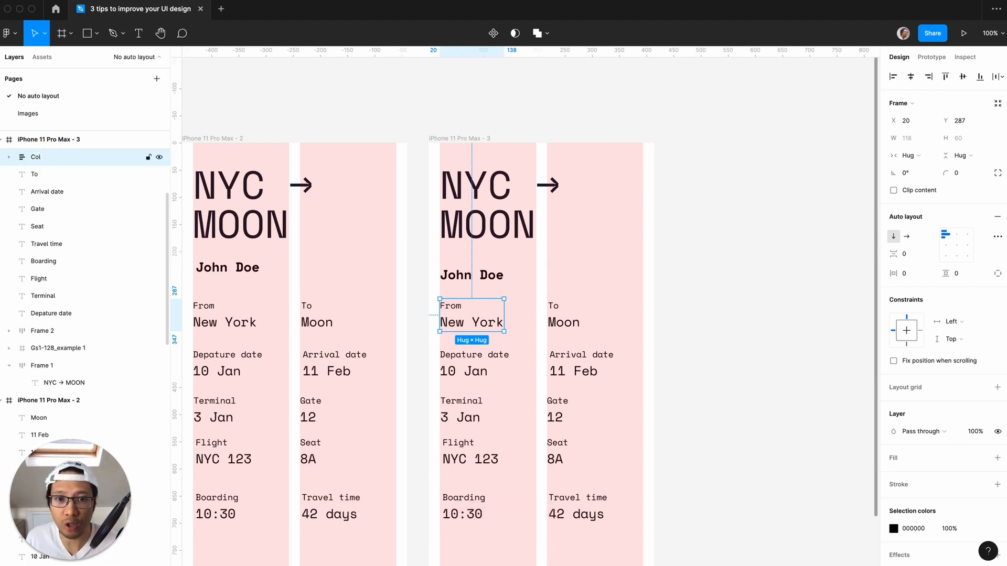
# - Wrap the "To" label and its "Moon" value in one auto layout frame and rename that frame "Col"
pyautogui.click(578, 324)
pyautogui.keyDown('shift'); pyautogui.click(553, 306); pyautogui.keyUp('shift')
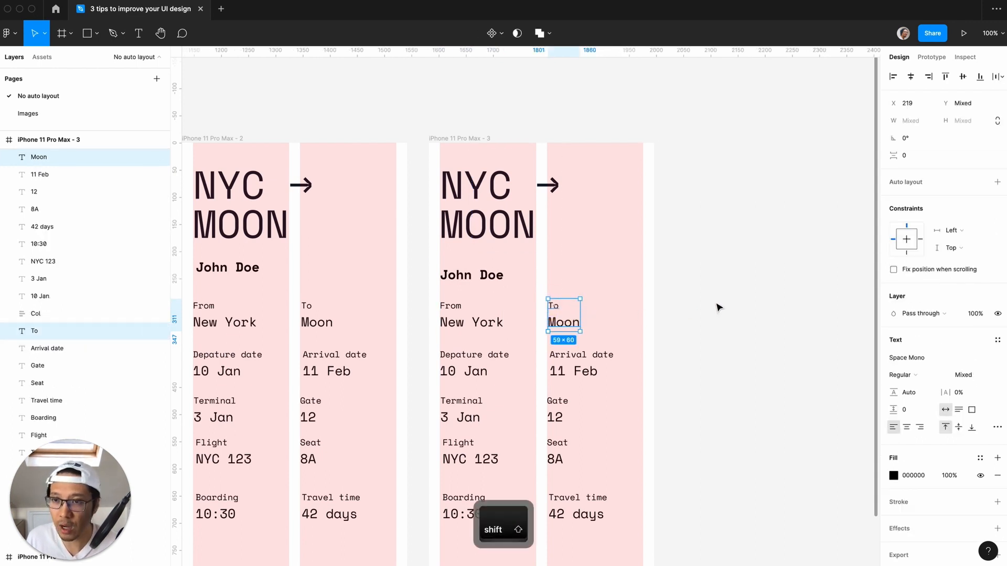
pyautogui.hotkey('shift', 'a')
pyautogui.doubleClick(53, 158)
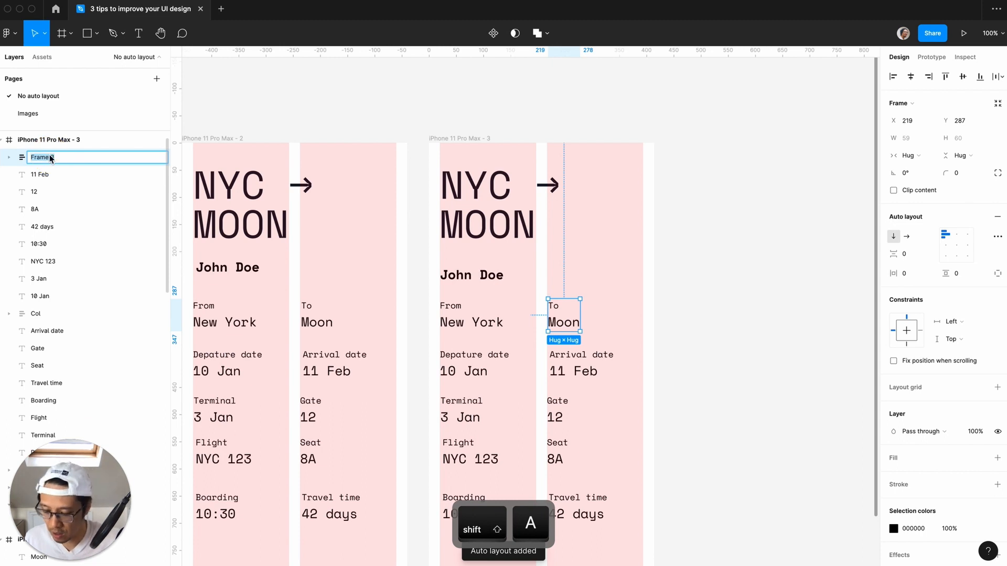
pyautogui.write('Colum')
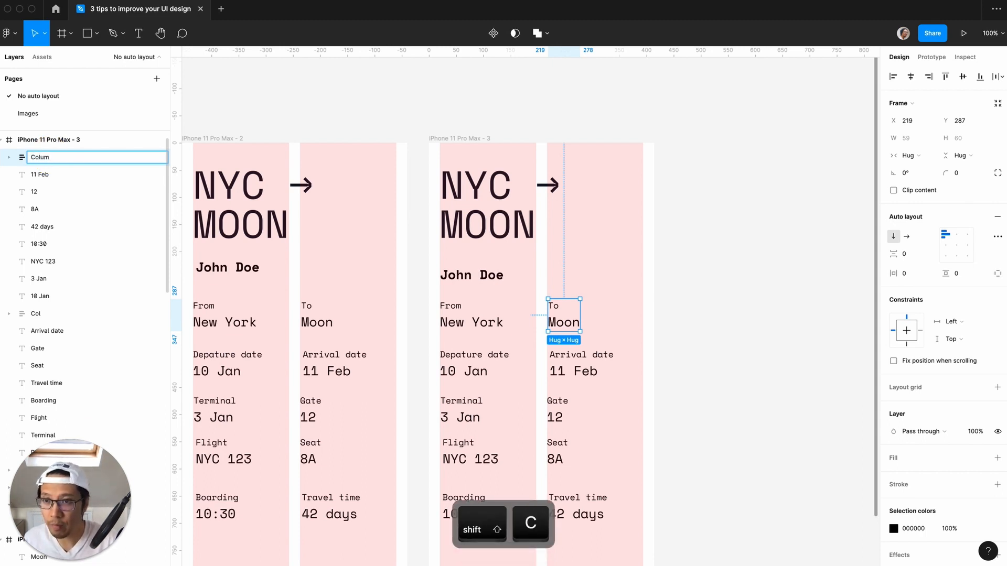
pyautogui.press('BackSpace')
pyautogui.press('BackSpace')
pyautogui.press('Return')
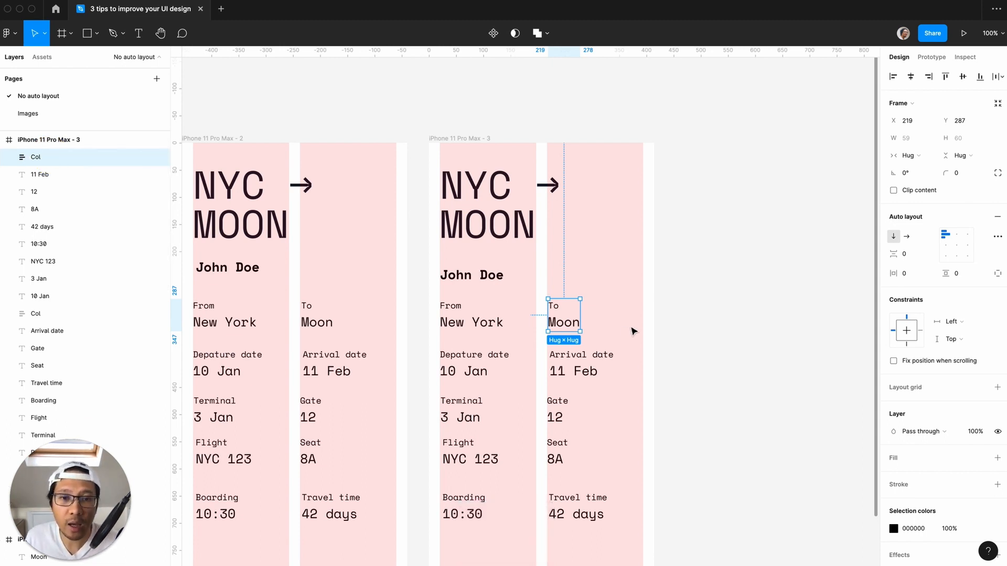
# - Try an item spacing of 4 between "From" and "New York" in their auto layout column, and reset it to 0
pyautogui.click(685, 326)
pyautogui.click(459, 315)
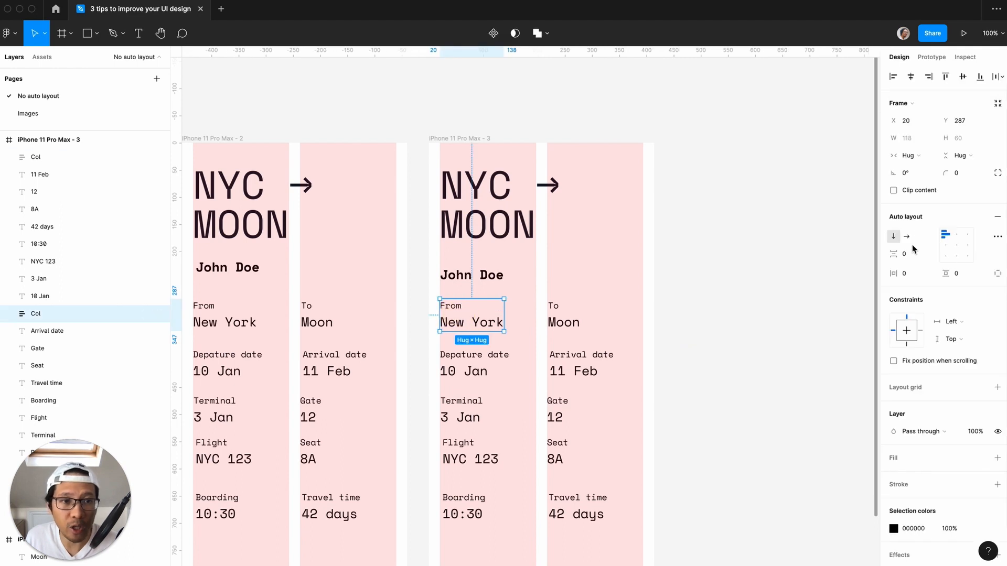
pyautogui.click(910, 255)
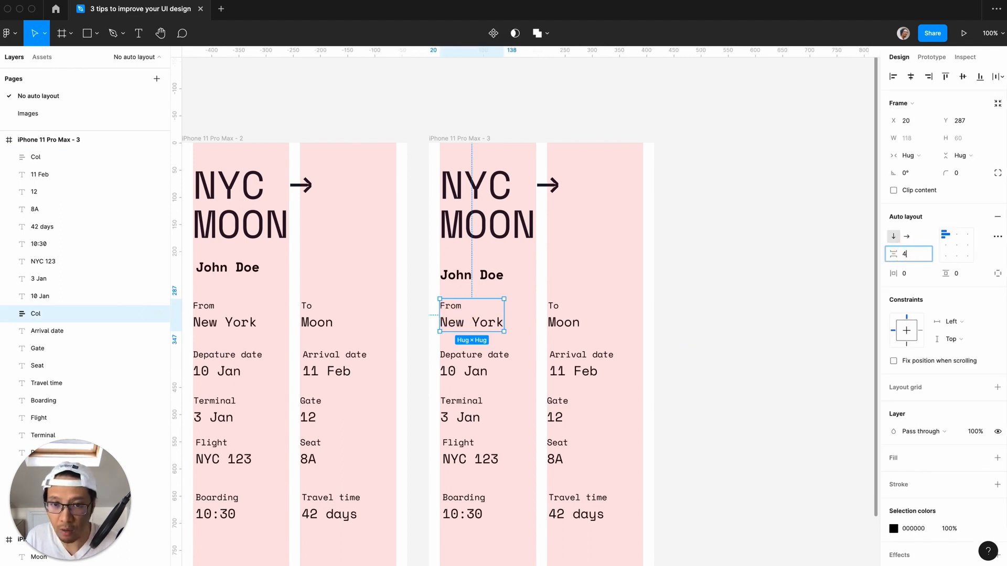
pyautogui.write('4')
pyautogui.press('Return')
pyautogui.click(910, 257)
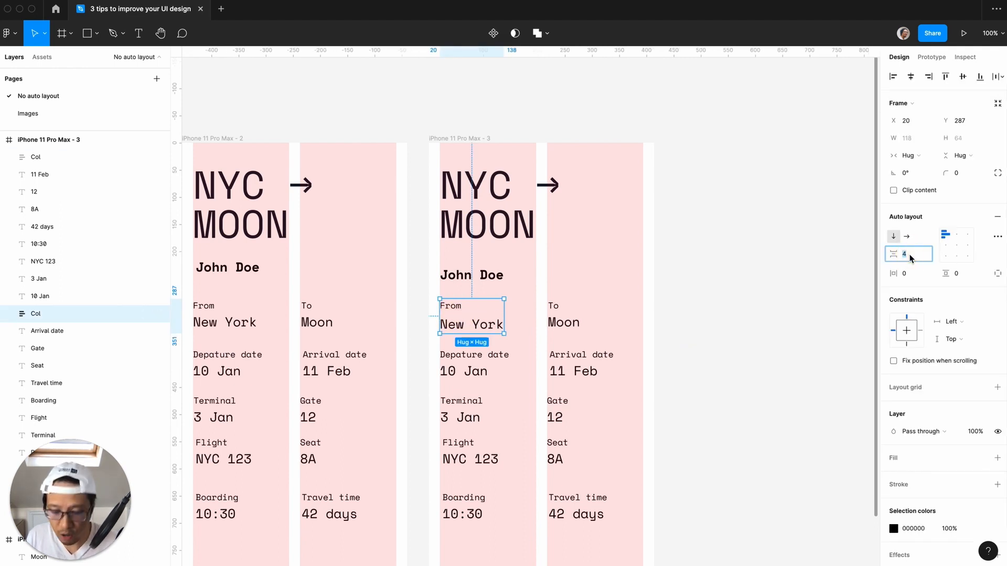
pyautogui.press('Return')
# - Review the spacing and type scales in the "3 tips" frame, and inspect the "From" and "To" columns
pyautogui.hscroll(-10, 710, 332)
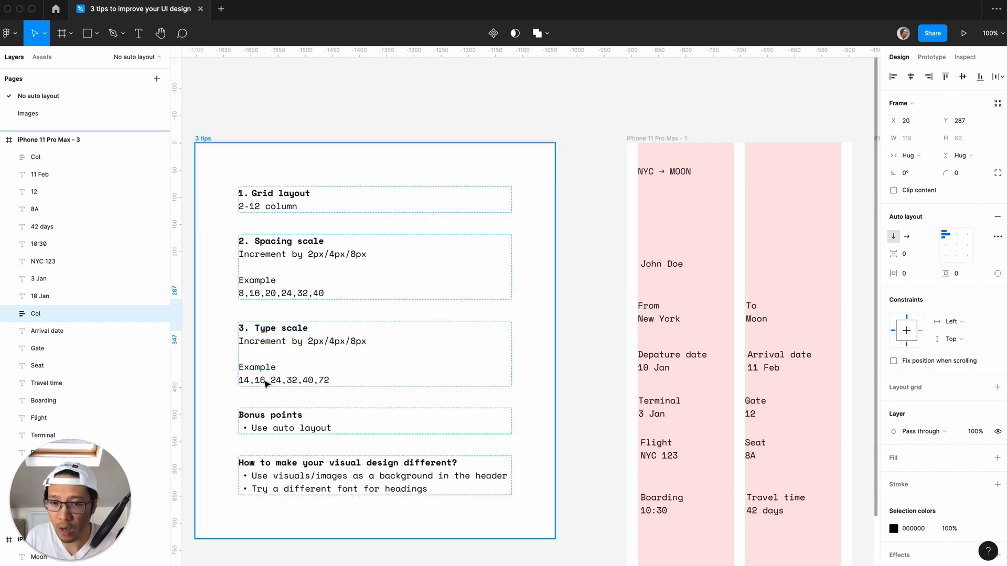
pyautogui.hscroll(10, 412, 376)
pyautogui.hscroll(5, 413, 376)
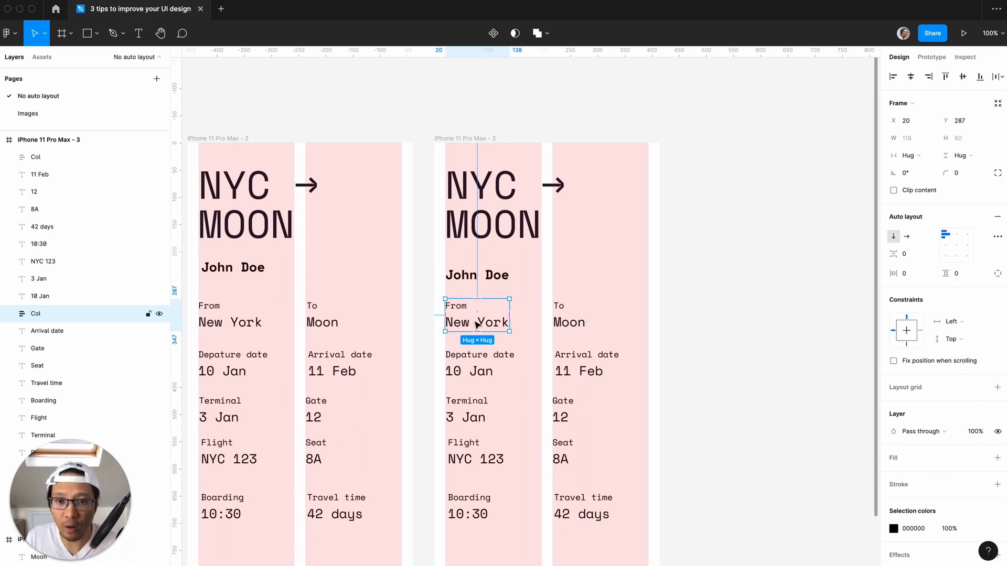
pyautogui.click(574, 326)
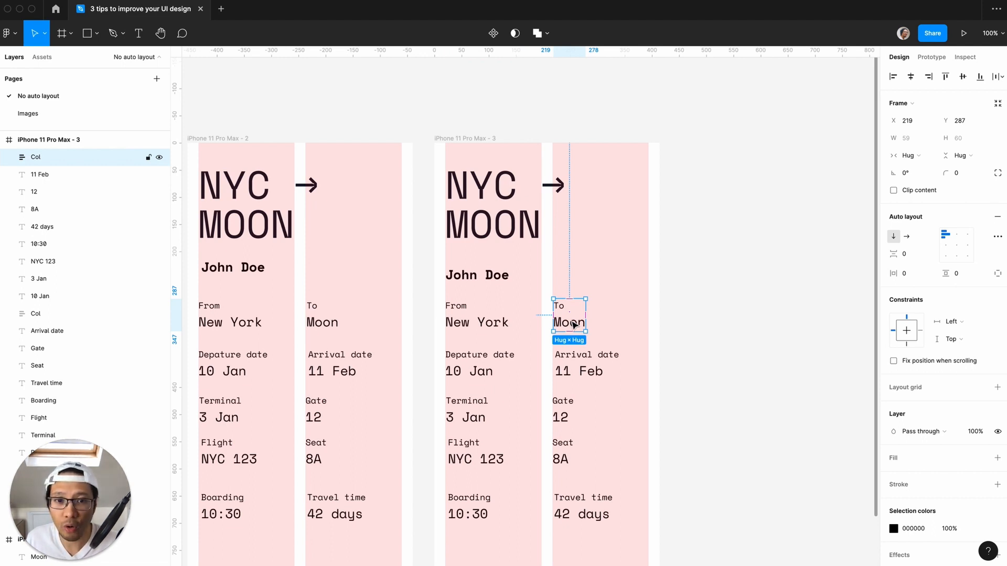
pyautogui.click(476, 316)
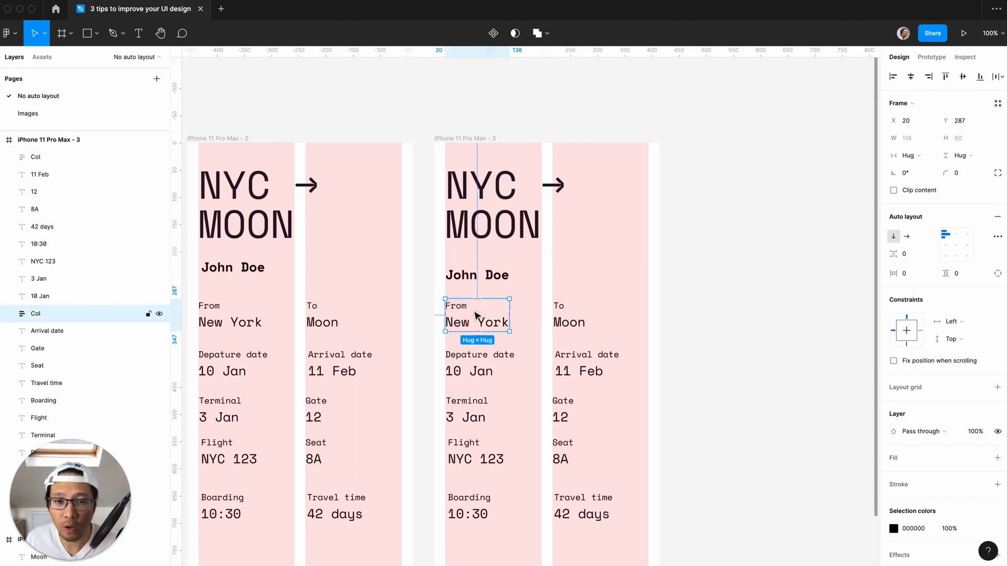
pyautogui.click(570, 321)
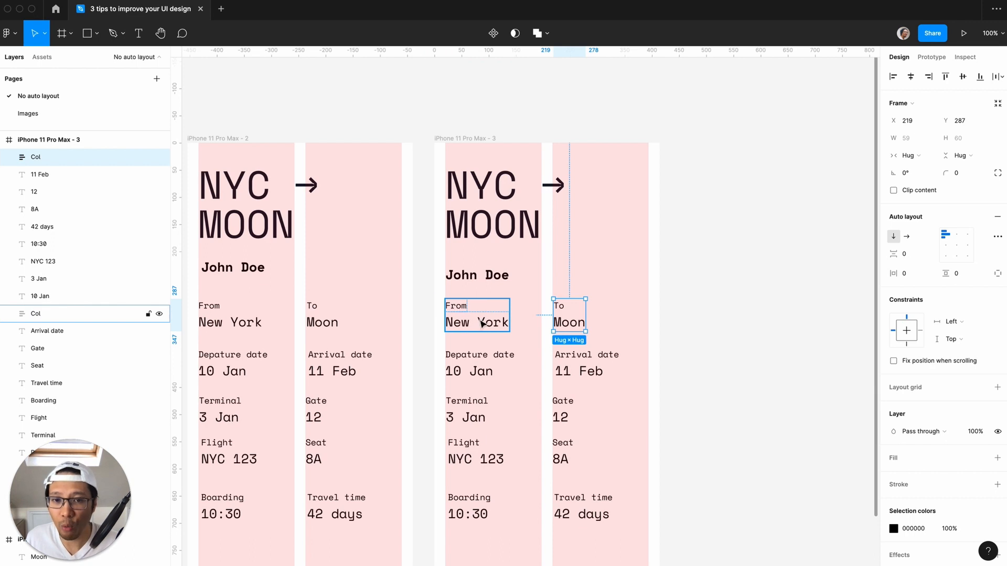
pyautogui.click(736, 308)
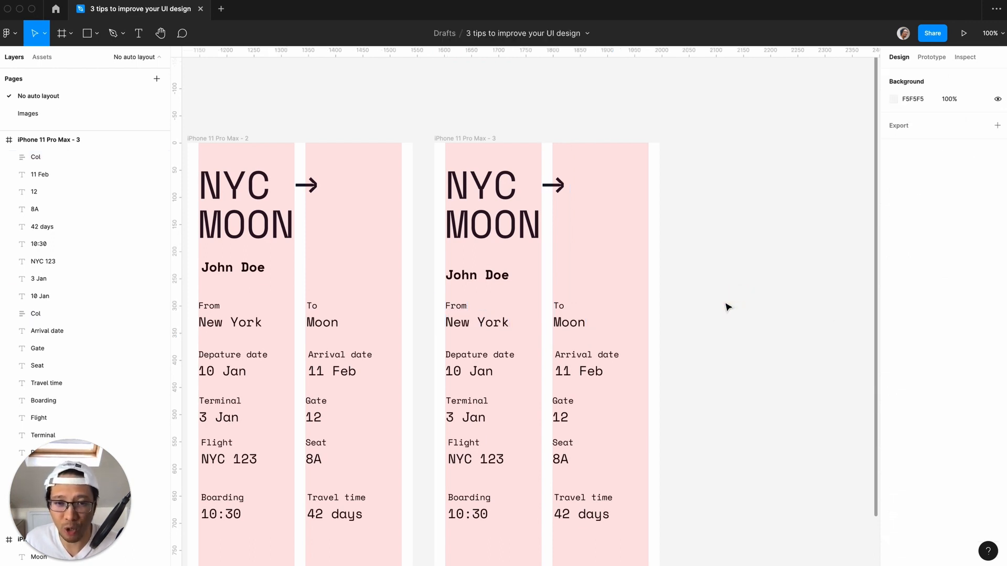
# - Wrap the "From" and "To" columns together in one auto layout frame and rename it "Row"
pyautogui.click(482, 322)
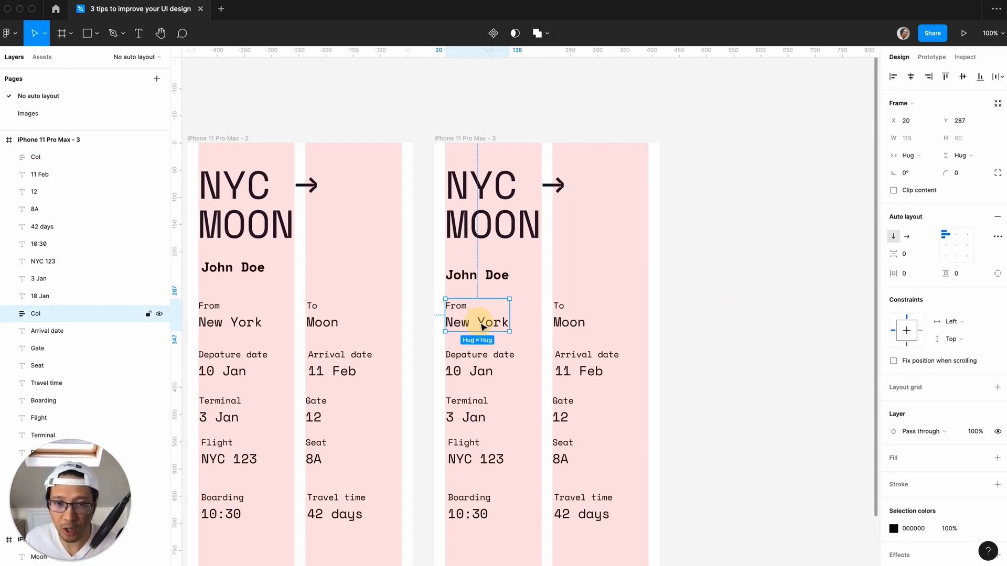
pyautogui.keyDown('shift'); pyautogui.click(565, 321); pyautogui.keyUp('shift')
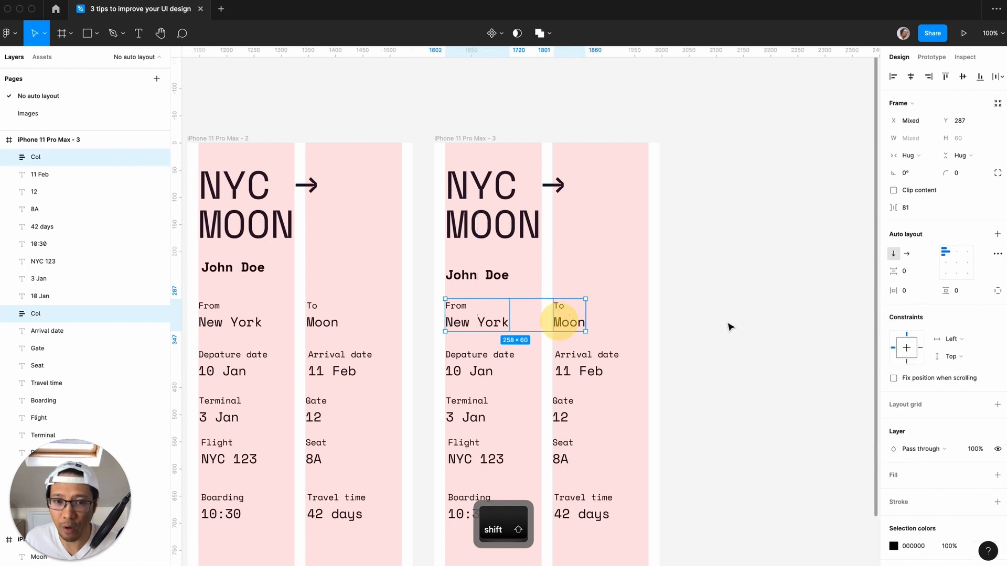
pyautogui.hotkey('shift', 'a')
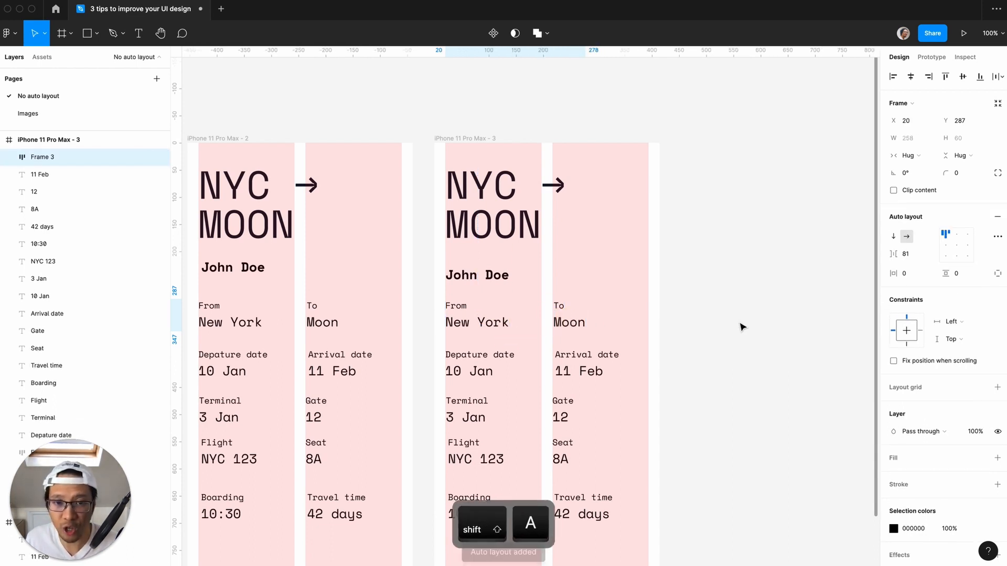
pyautogui.doubleClick(39, 157)
pyautogui.write('Row')
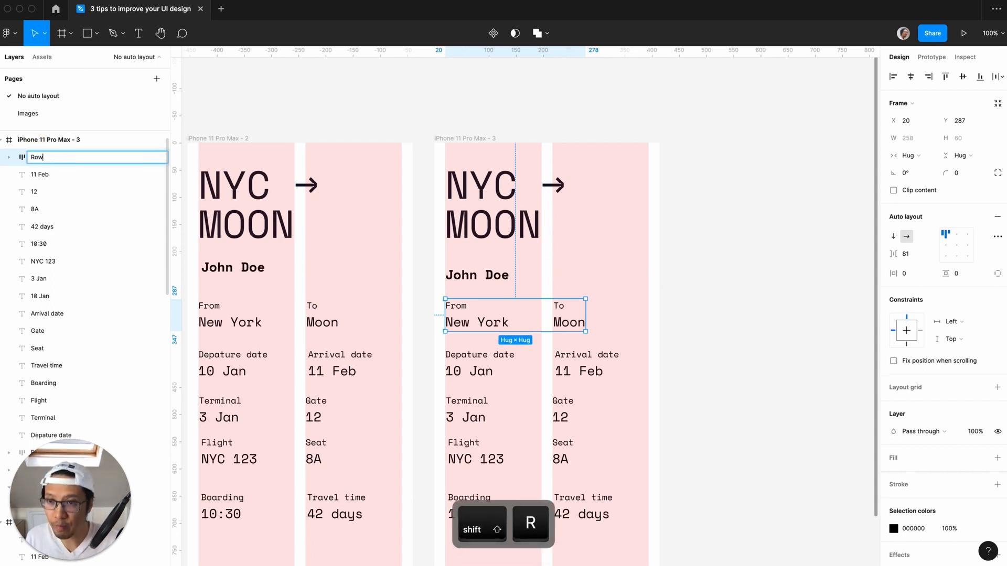
pyautogui.press('Return')
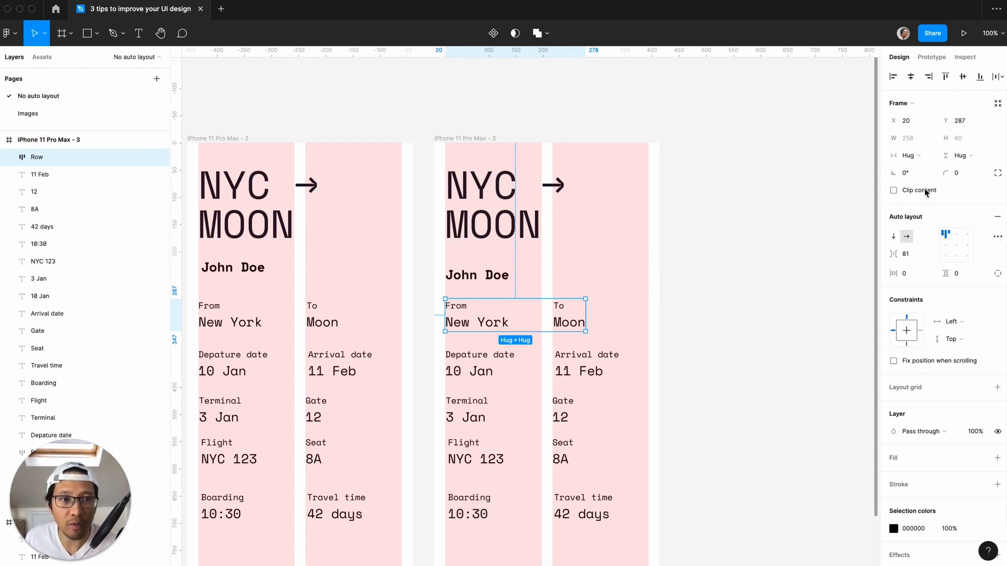
# - Give the "Row" frame a fixed width of 414 and align it to its parent's left edge
pyautogui.click(918, 157)
pyautogui.click(914, 143)
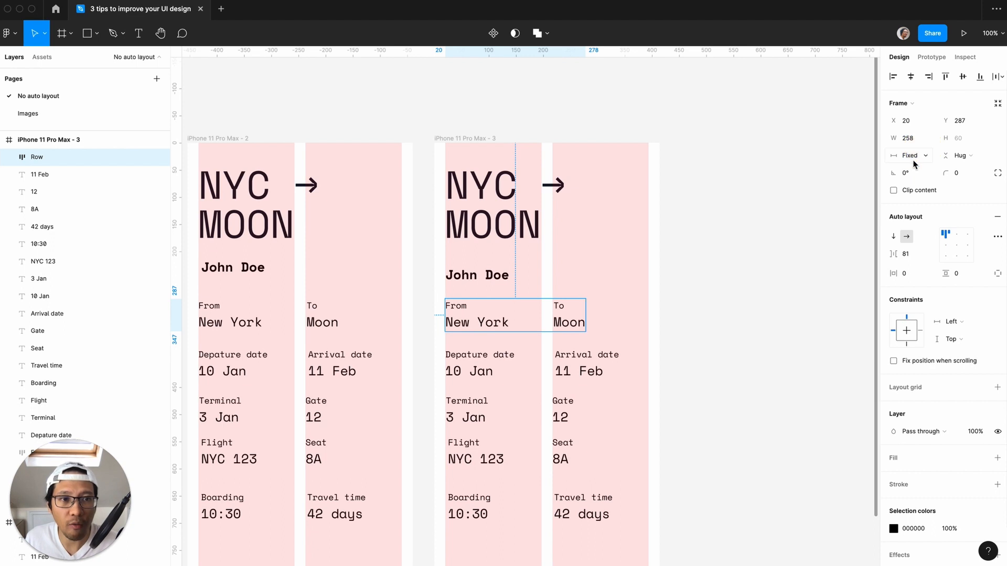
pyautogui.click(913, 157)
pyautogui.click(913, 152)
pyautogui.click(915, 140)
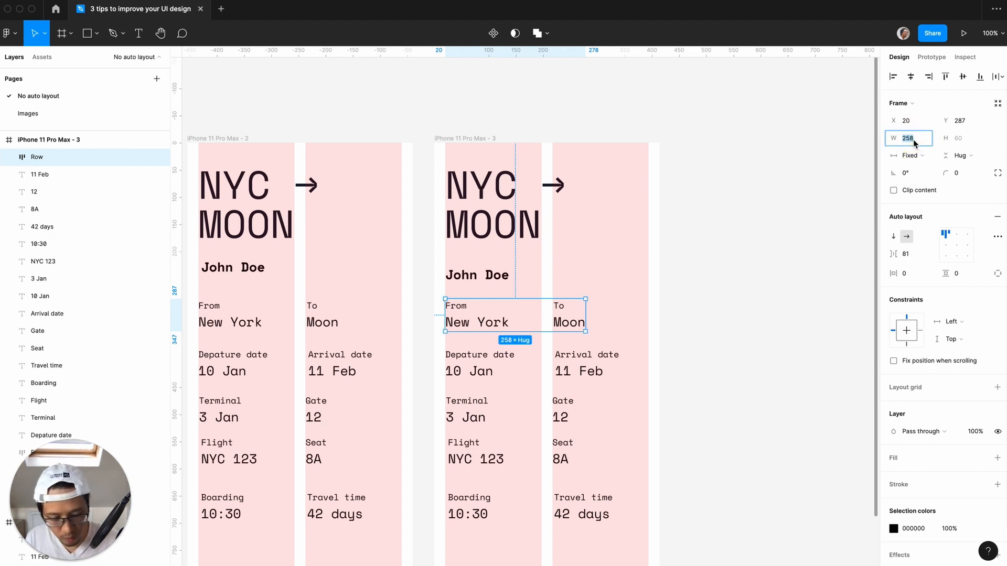
pyautogui.write('414')
pyautogui.press('Return')
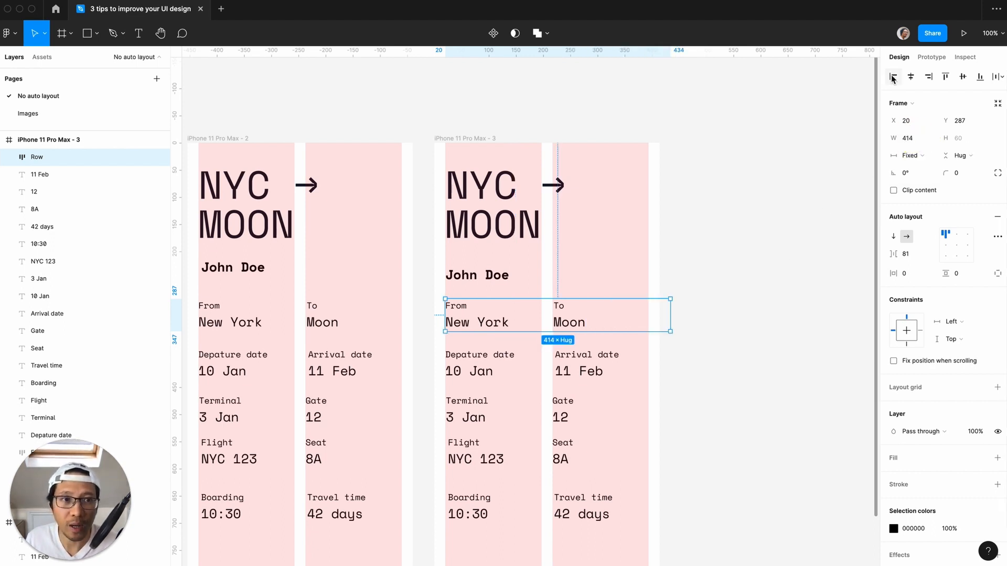
pyautogui.click(893, 76)
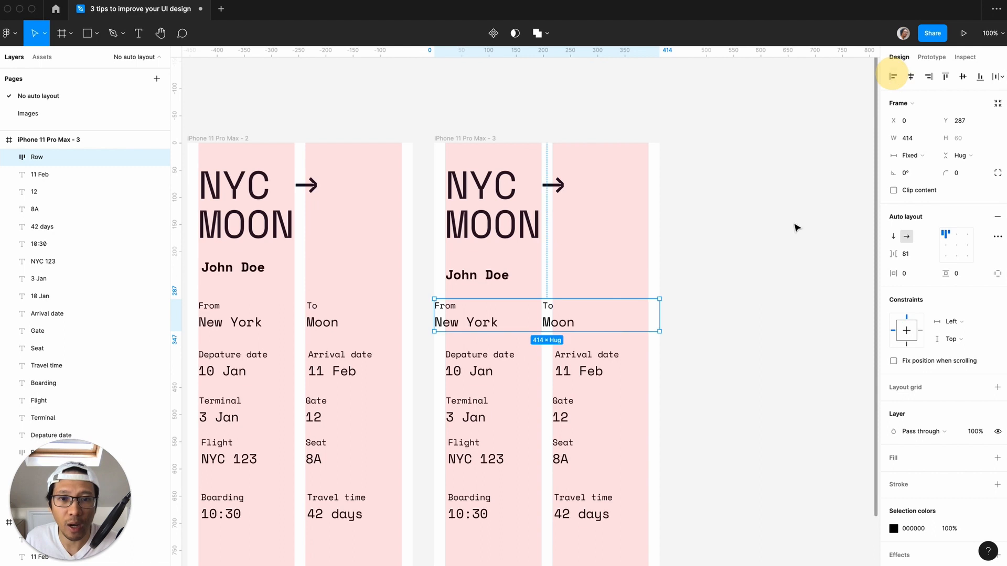
# - Set the "Row" frame's spacing between items to 20 and its horizontal padding to 20
pyautogui.click(910, 255)
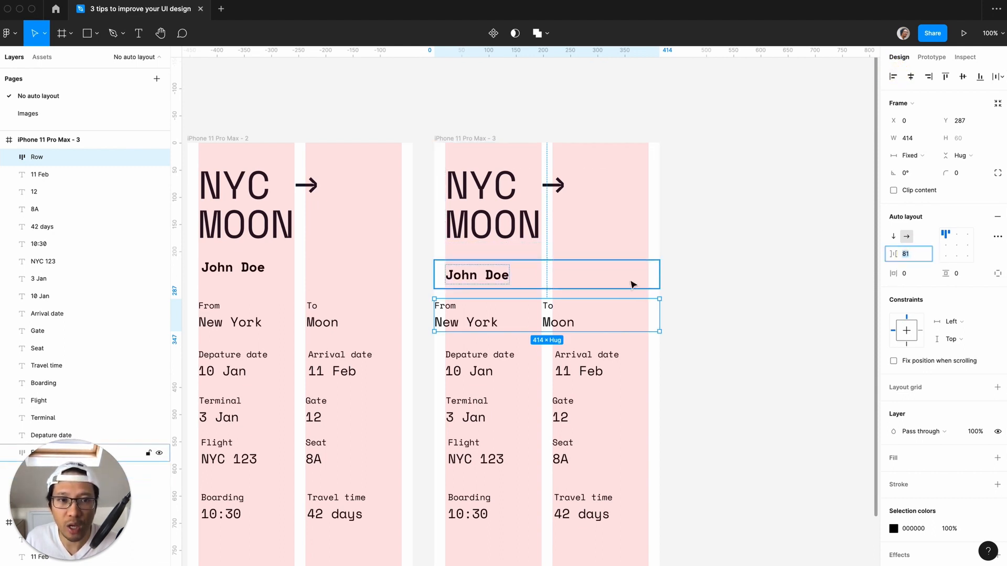
pyautogui.write('20')
pyautogui.press('Return')
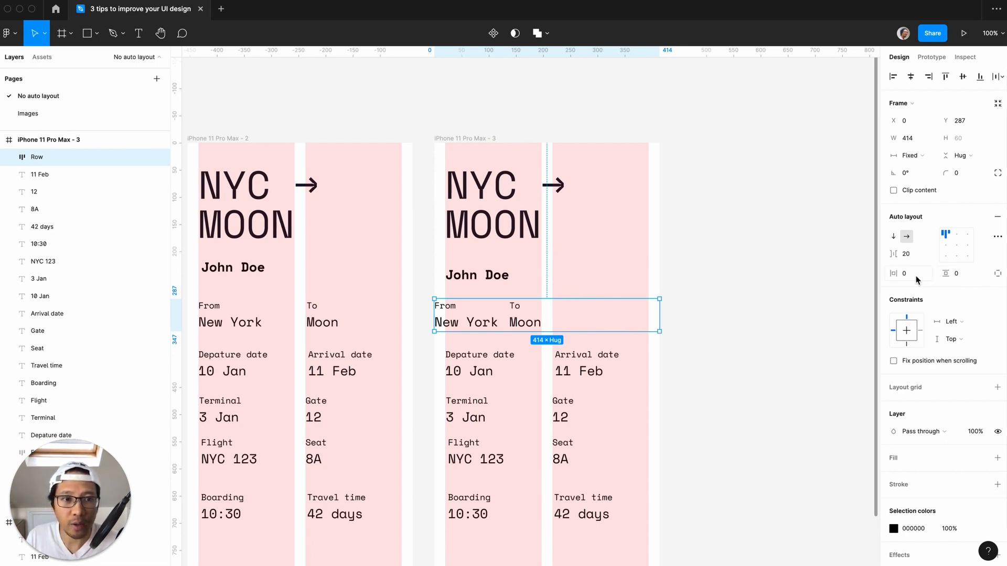
pyautogui.click(912, 273)
pyautogui.write('20')
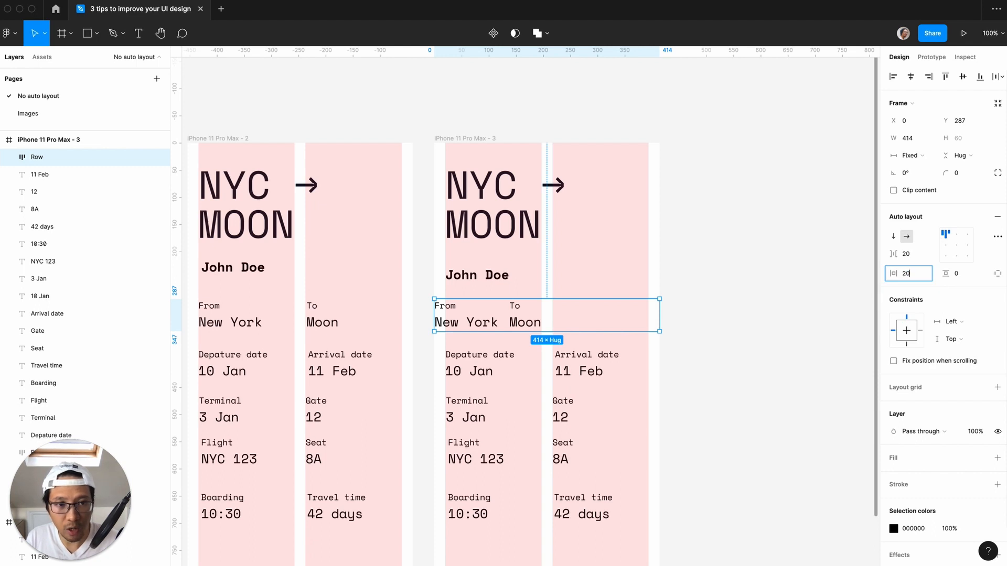
pyautogui.press('Return')
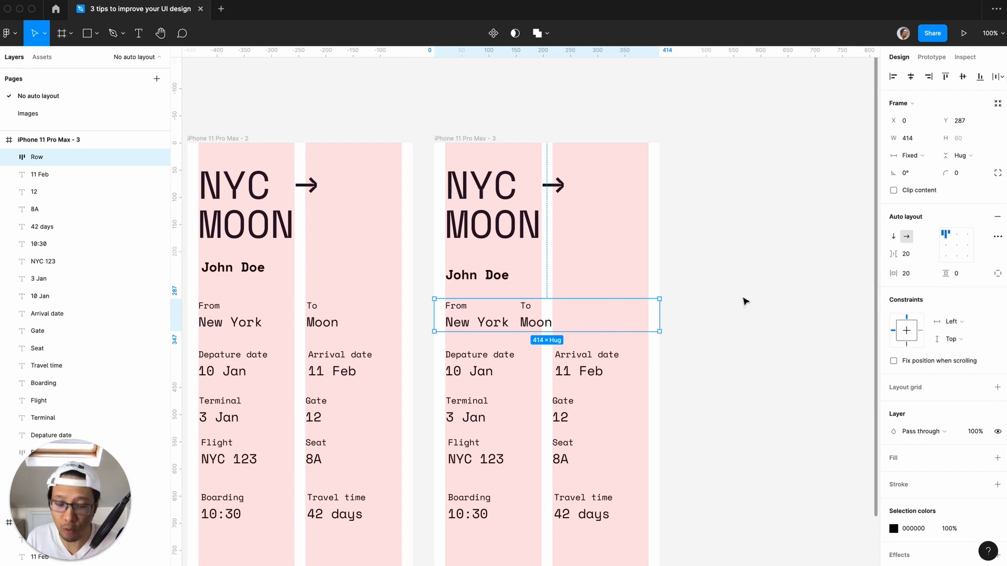
# - Set the width of both "Col" frames inside the "Row" frame to fill container, and deselect them
pyautogui.press('Return')
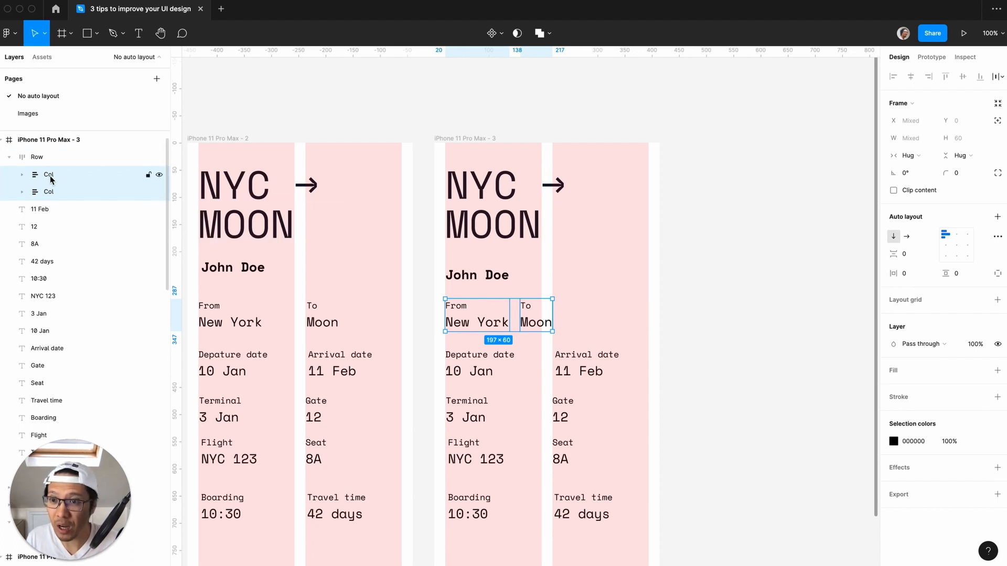
pyautogui.click(922, 159)
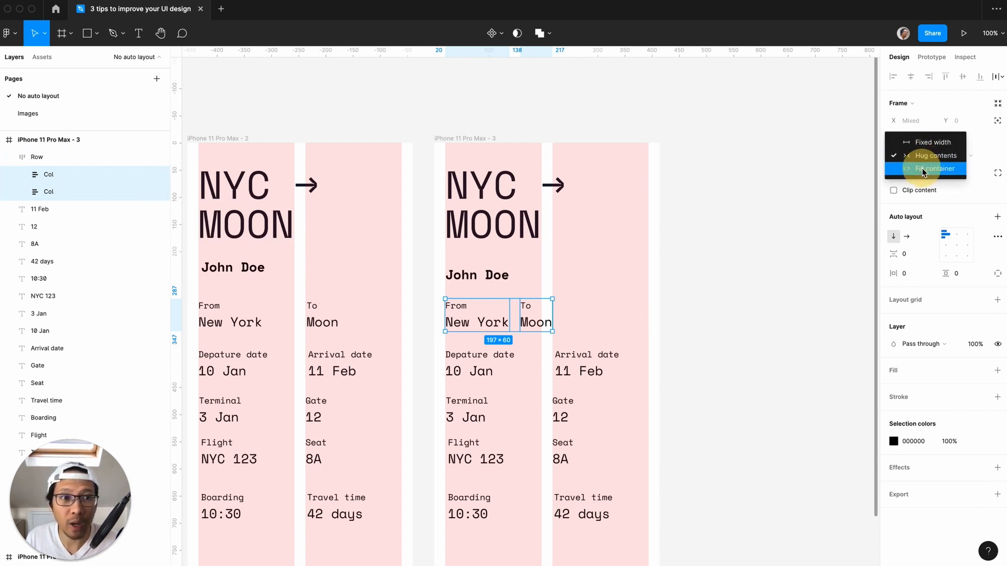
pyautogui.click(921, 169)
pyautogui.press('+')
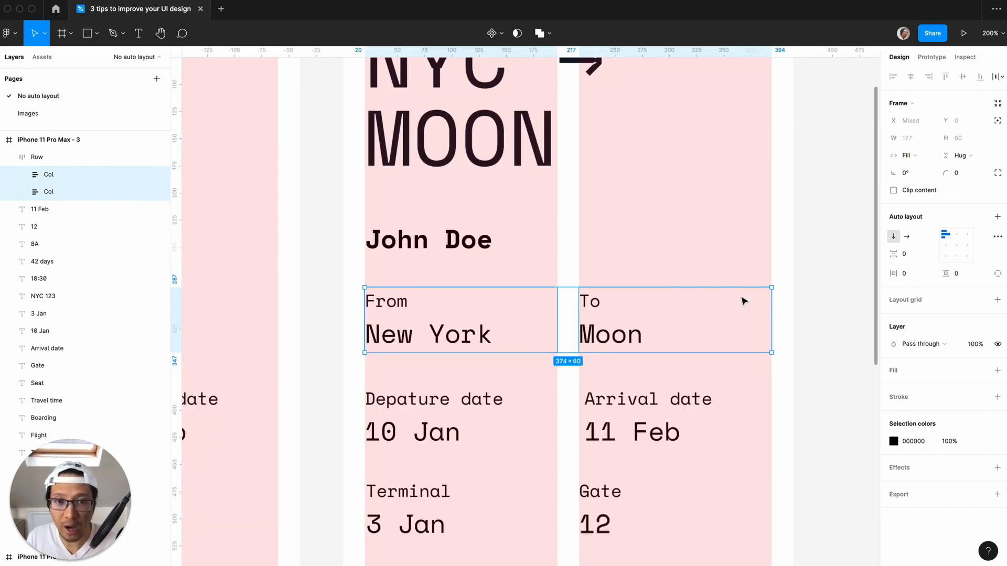
pyautogui.press('-')
pyautogui.click(741, 324)
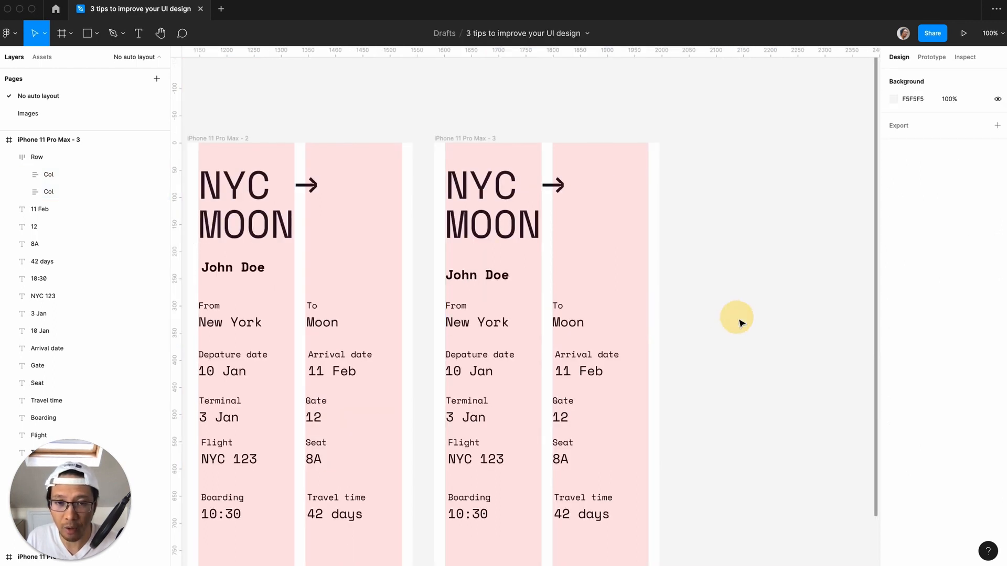
# - Move the "Depature date" and "Arrival date" labels with their values out of the "iPhone 11 Pro Max - 3" frame onto the empty canvas beside it
pyautogui.click(501, 318)
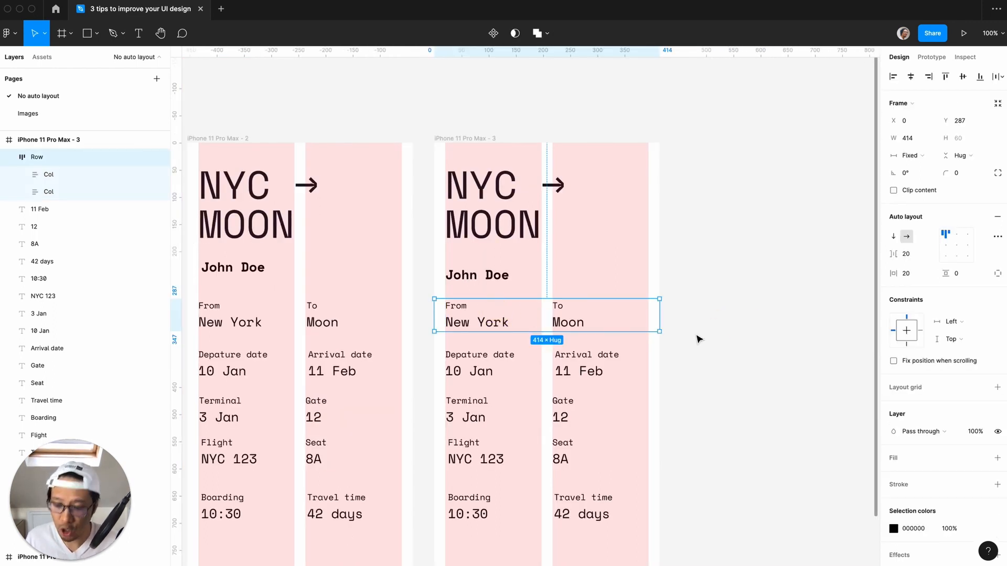
pyautogui.scroll(-2, 696, 339)
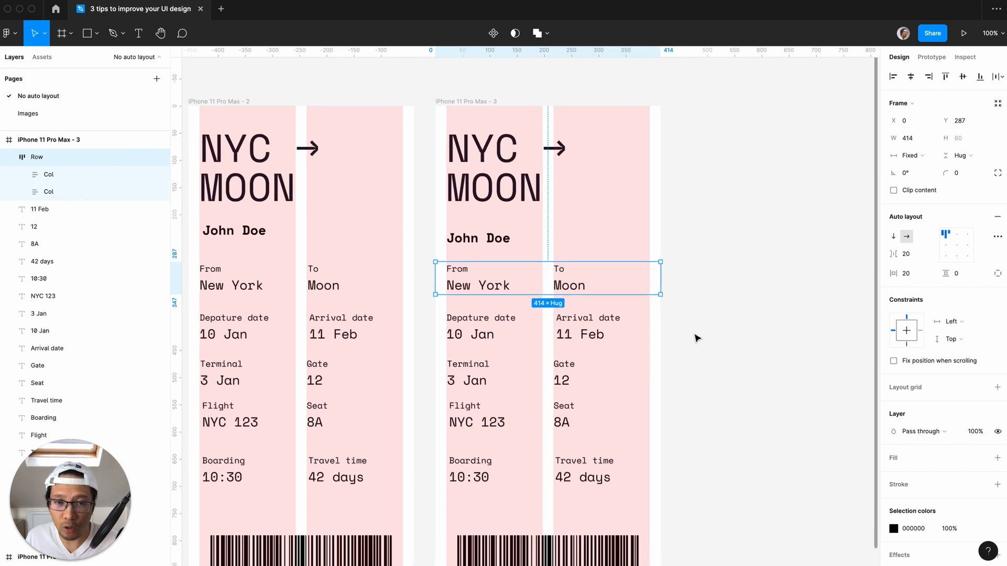
pyautogui.click(475, 335)
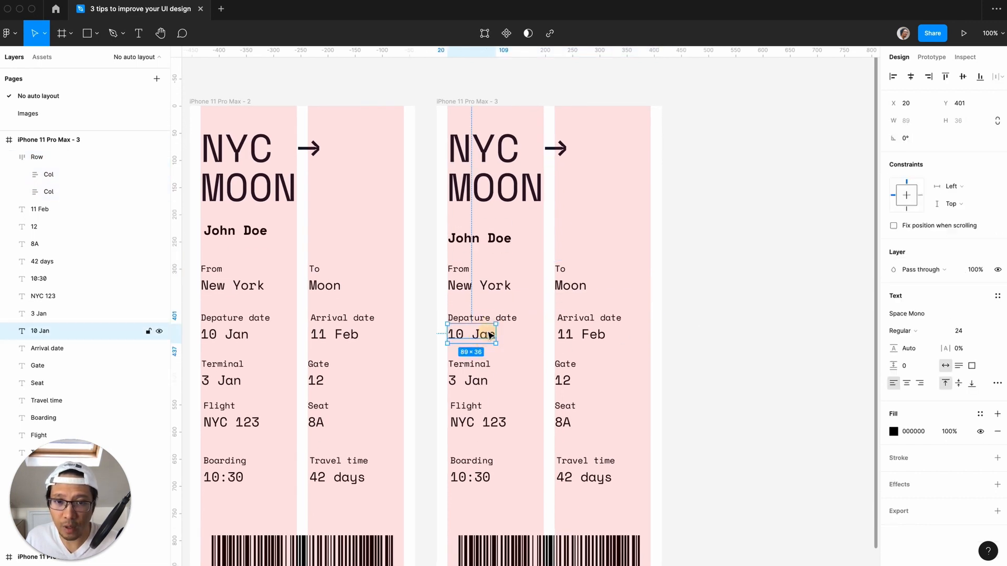
pyautogui.click(481, 318)
pyautogui.click(555, 345)
pyautogui.moveTo(595, 351); pyautogui.dragTo(696, 322)
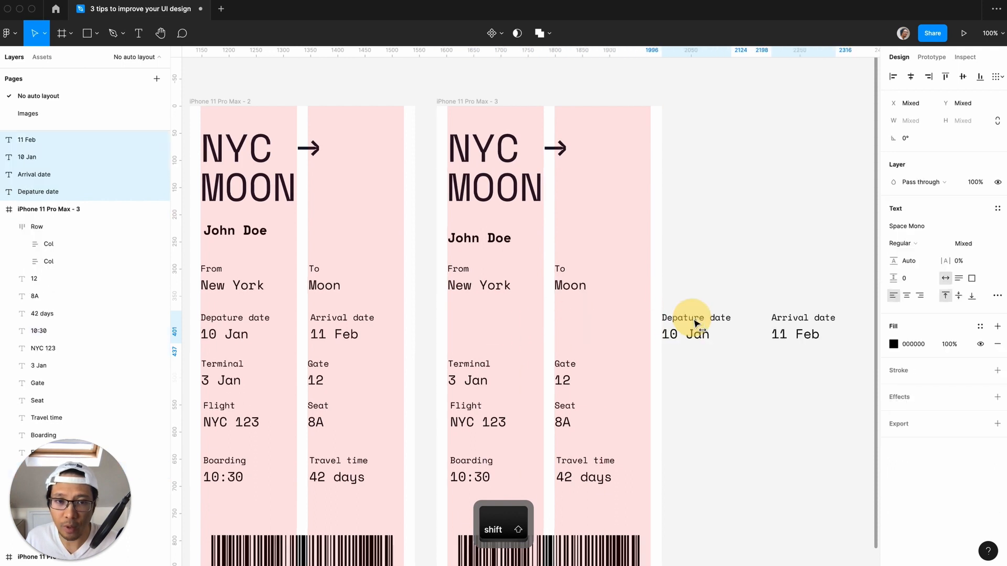
# - Move the Terminal, Gate, Flight and Seat labels with their values out onto the canvas, below the date texts
pyautogui.click(598, 338)
pyautogui.moveTo(605, 402); pyautogui.dragTo(699, 371)
pyautogui.click(599, 420)
pyautogui.moveTo(590, 438); pyautogui.dragTo(702, 423)
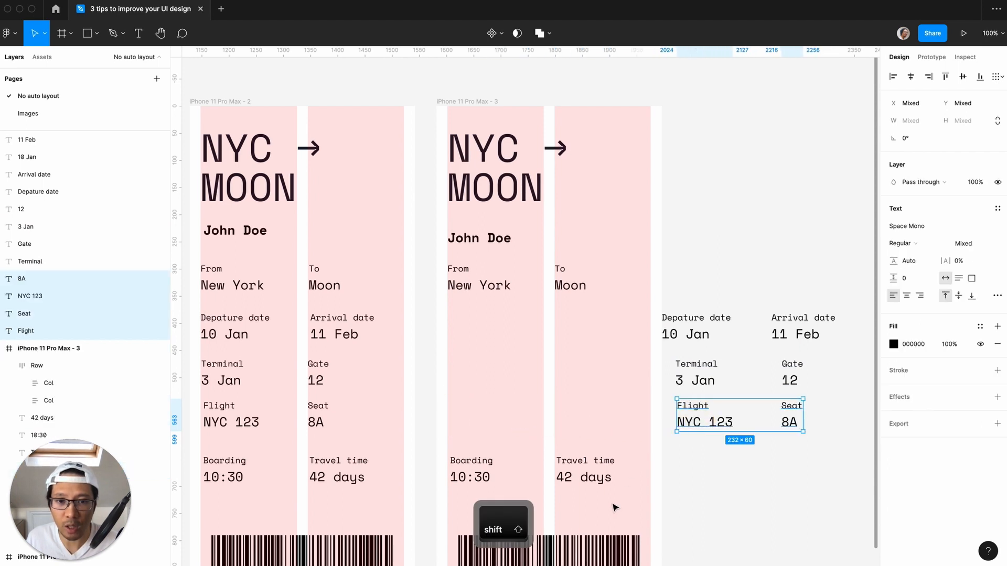
# - Move the Boarding and Travel time labels with their values onto the canvas, and shift the date texts into line with the other texts there
pyautogui.moveTo(616, 504); pyautogui.dragTo(443, 435)
pyautogui.moveTo(483, 474); pyautogui.dragTo(712, 464)
pyautogui.click(677, 286)
pyautogui.moveTo(677, 286); pyautogui.dragTo(807, 337)
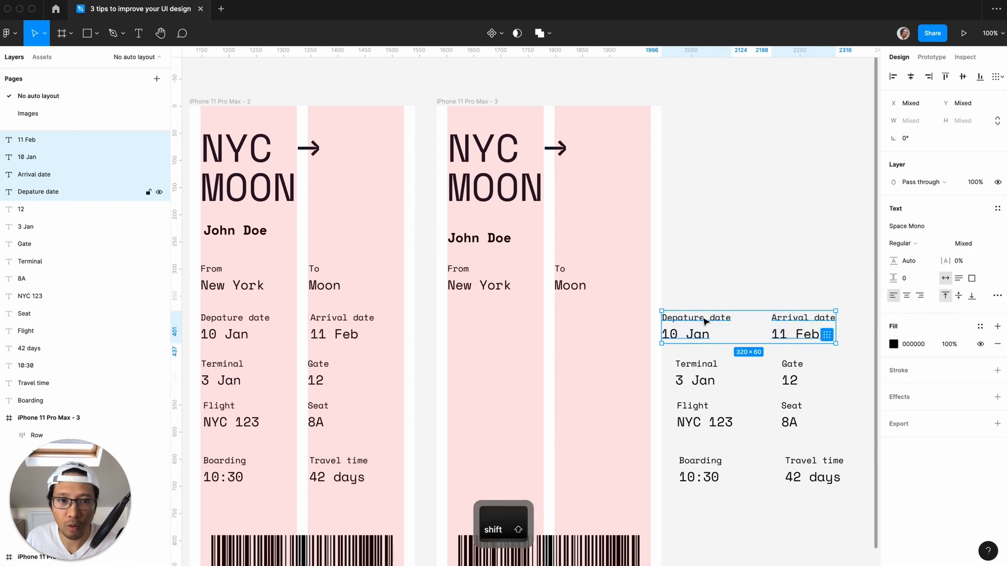
pyautogui.moveTo(703, 321); pyautogui.dragTo(717, 319)
pyautogui.click(708, 266)
# - Set the width of the From, New York, To and Moon texts inside the "Row" frame to fill container
pyautogui.click(478, 275)
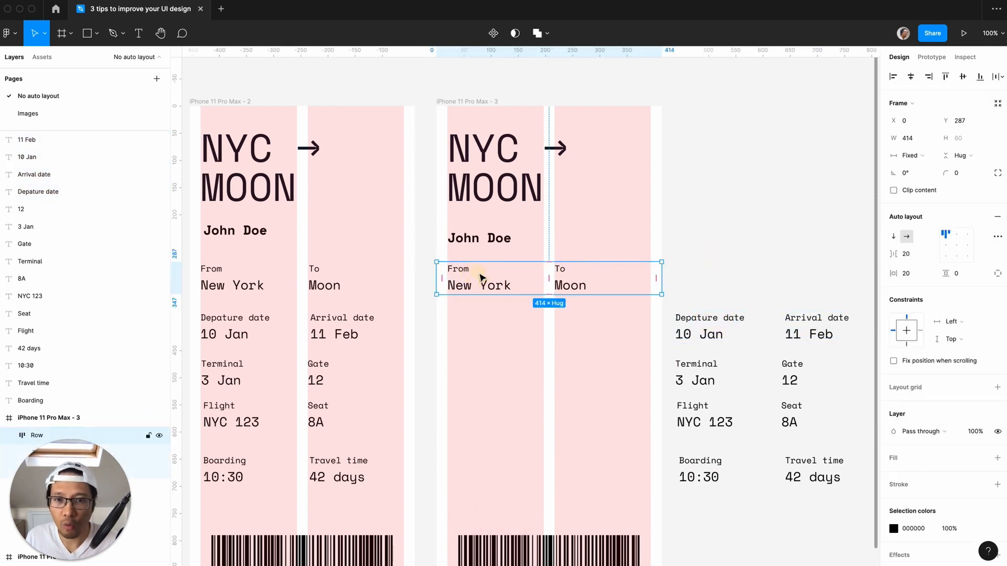
pyautogui.press('Return')
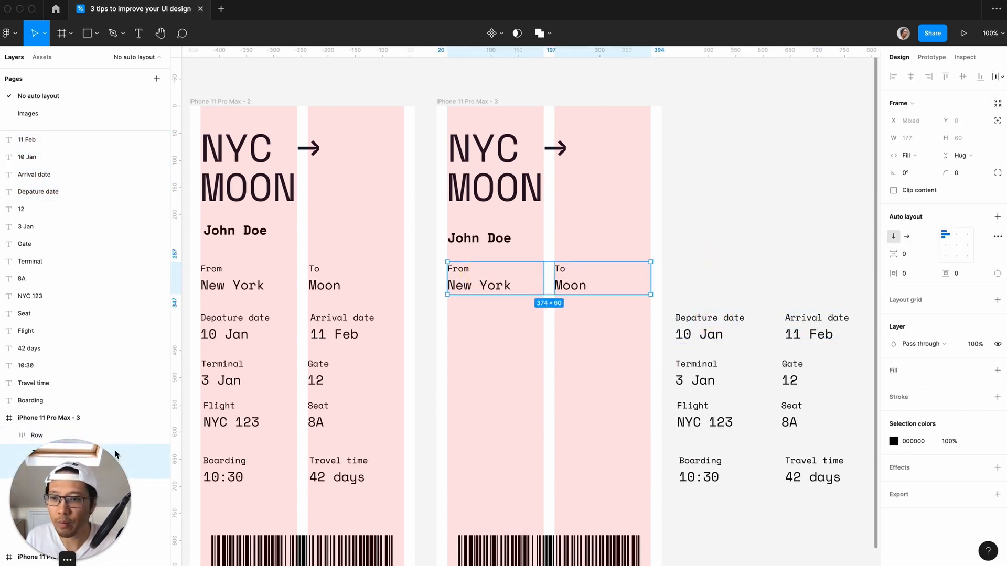
pyautogui.moveTo(78, 472); pyautogui.dragTo(258, 467)
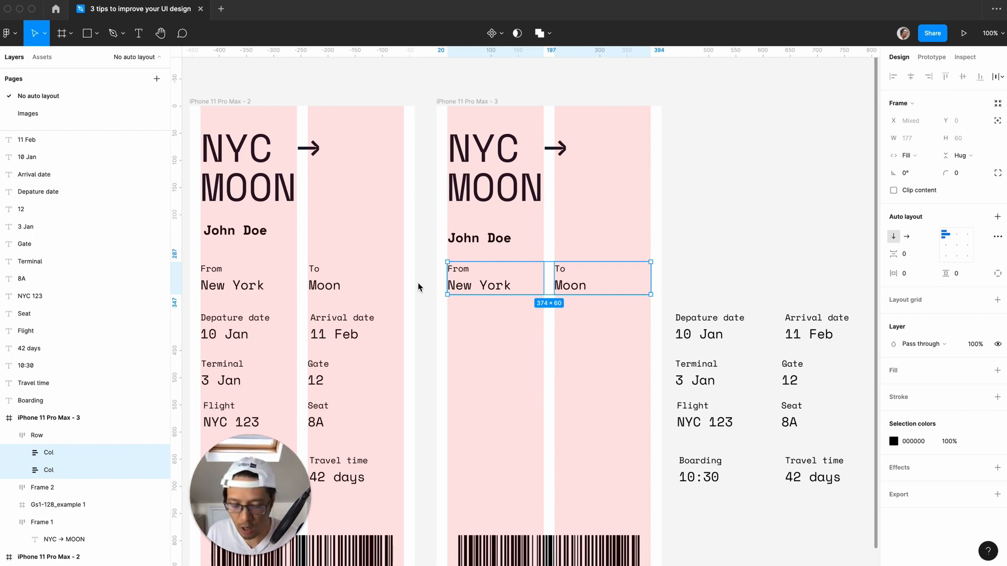
pyautogui.click(38, 435)
pyautogui.press('Return')
pyautogui.press('Return')
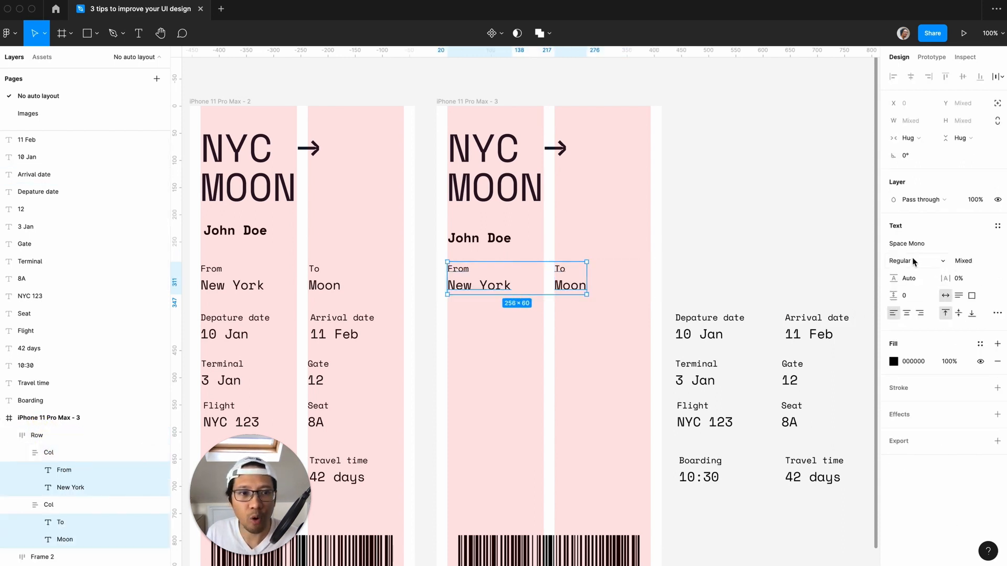
pyautogui.click(918, 144)
pyautogui.click(921, 150)
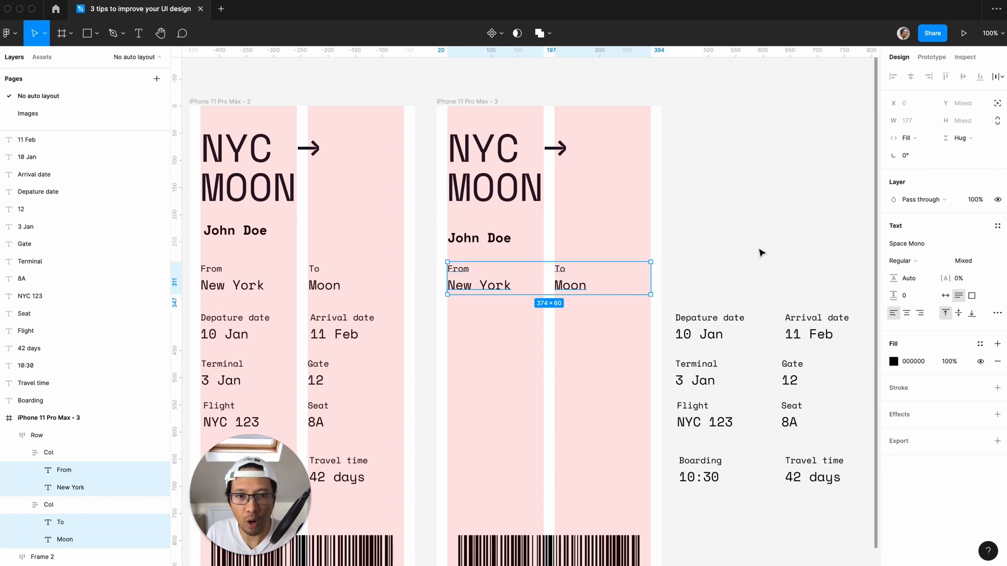
# - Set the width of the passenger name text and the "NYC → MOON" text to fill container, and deselect them
pyautogui.click(480, 251)
pyautogui.doubleClick(479, 252)
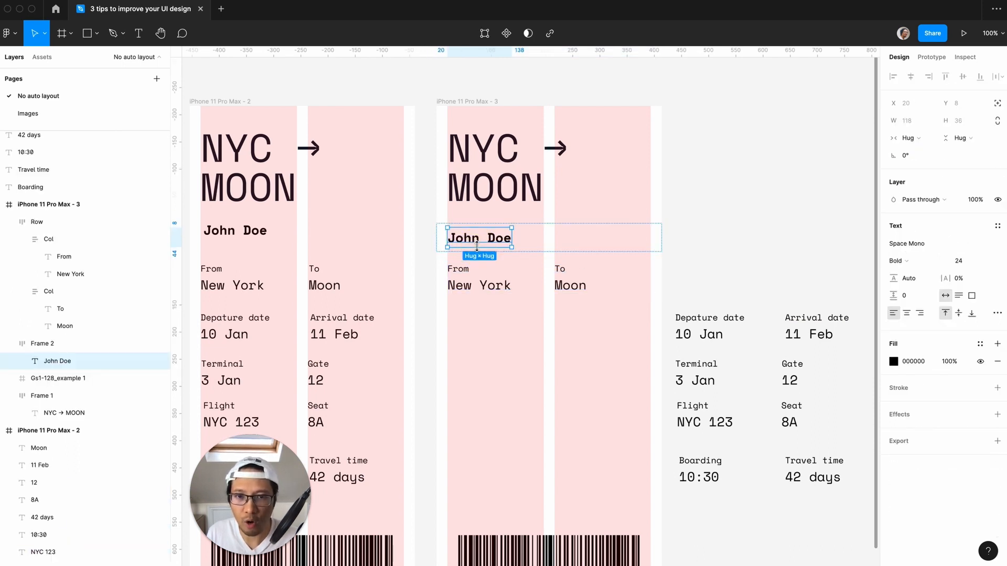
pyautogui.click(917, 146)
pyautogui.click(921, 157)
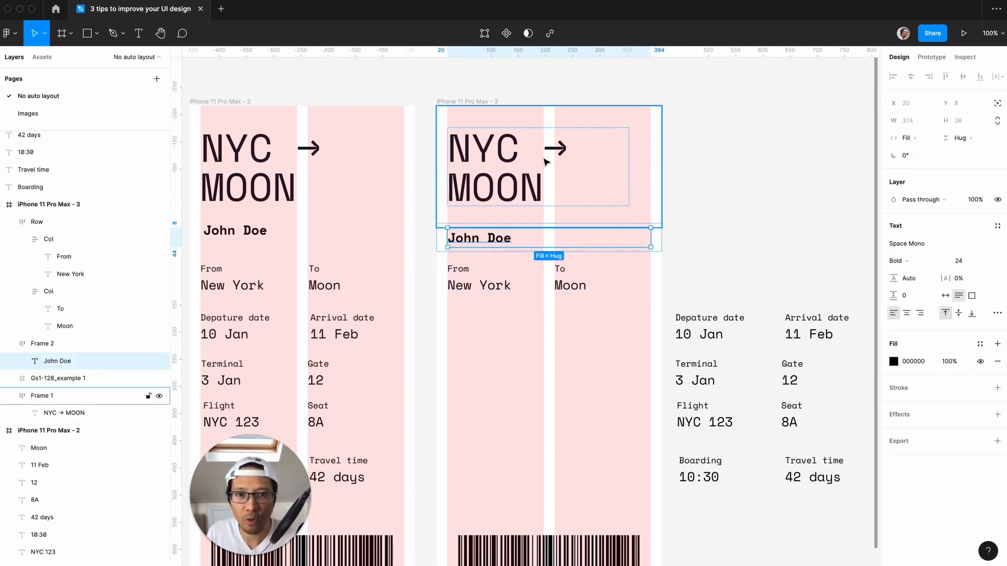
pyautogui.click(521, 158)
pyautogui.doubleClick(534, 163)
pyautogui.click(913, 138)
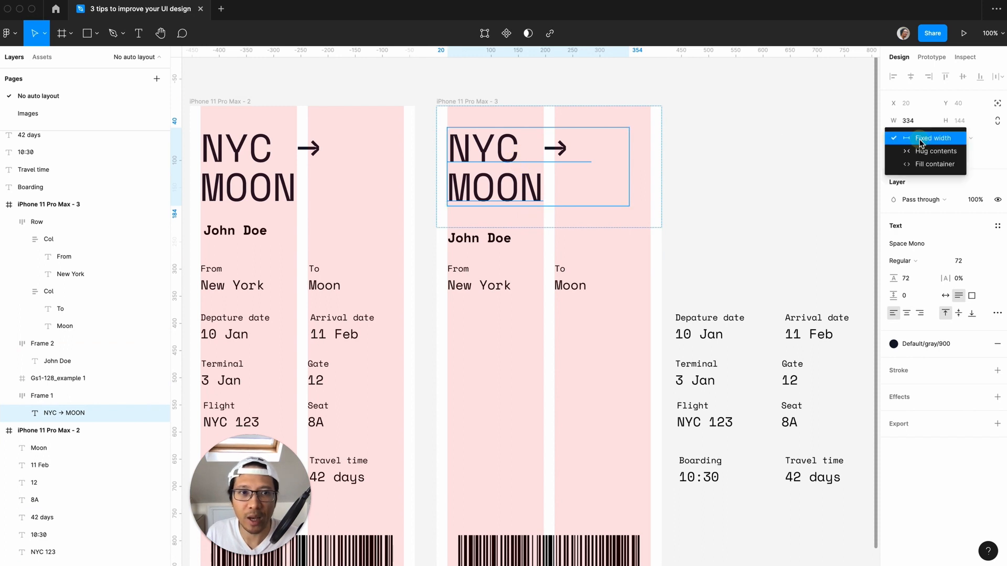
pyautogui.click(921, 158)
pyautogui.click(758, 187)
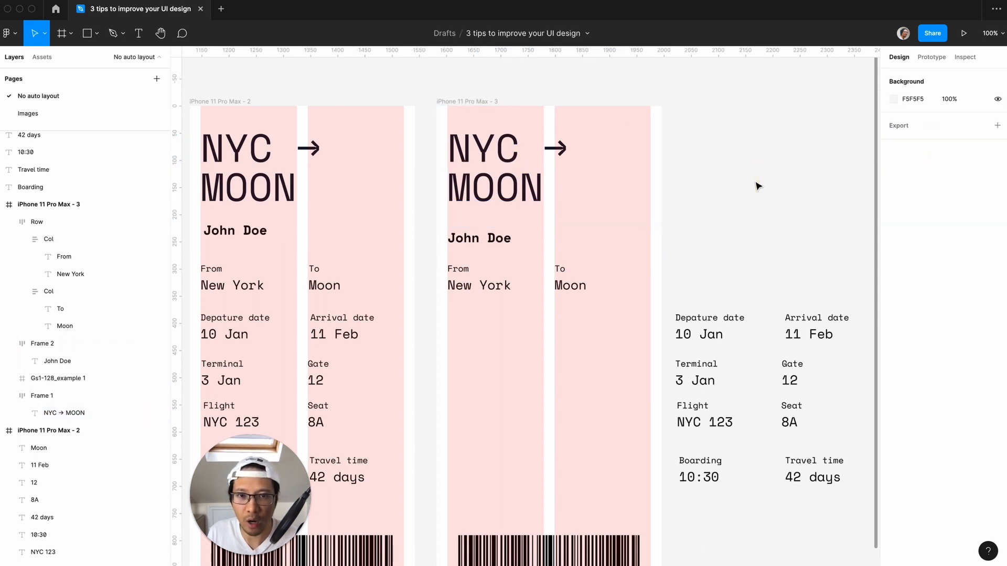
# - Try narrowing the "iPhone 11 Pro Max - 3" frame to about 259 wide, and undo the resize
pyautogui.click(457, 102)
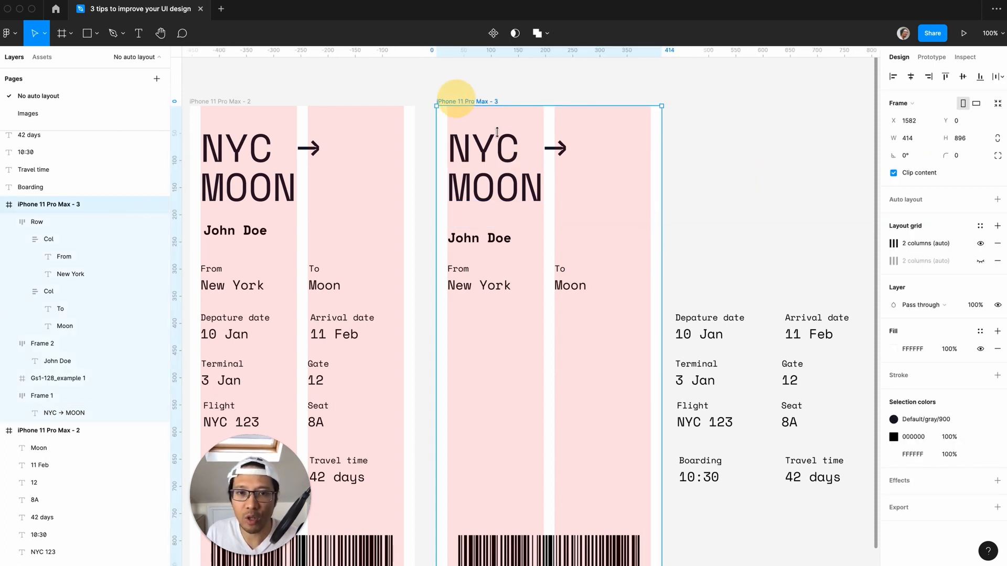
pyautogui.moveTo(664, 170); pyautogui.dragTo(576, 172)
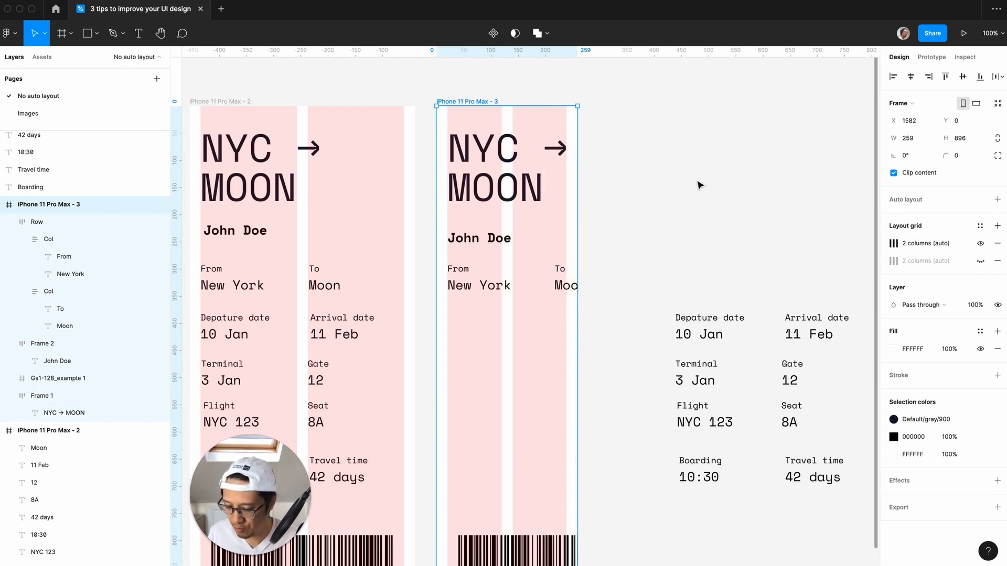
pyautogui.press('super+z')
pyautogui.press('super+z')
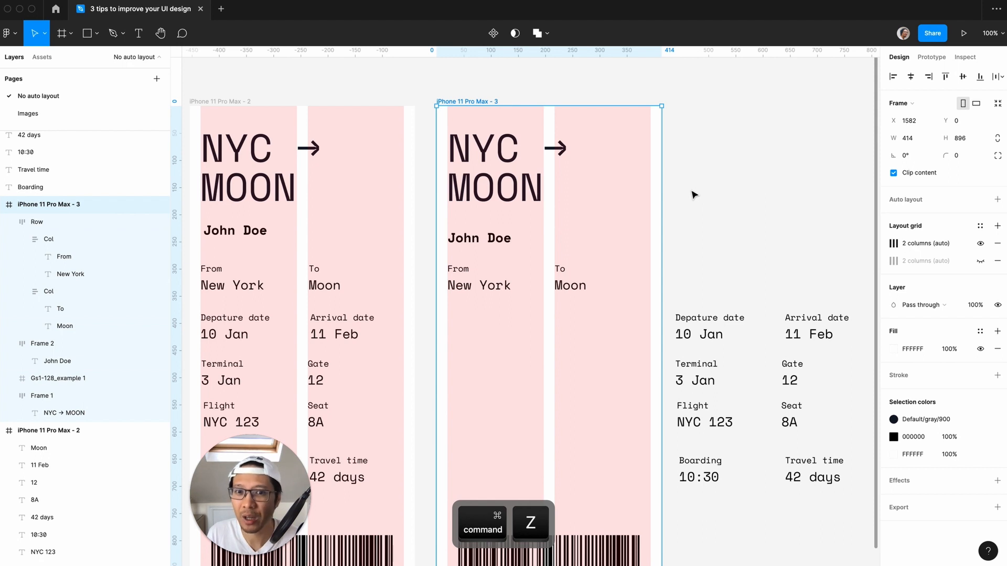
# - Collapse the "Row" layer and rename the "Frame 2" layer holding the passenger name as "Header"
pyautogui.click(487, 270)
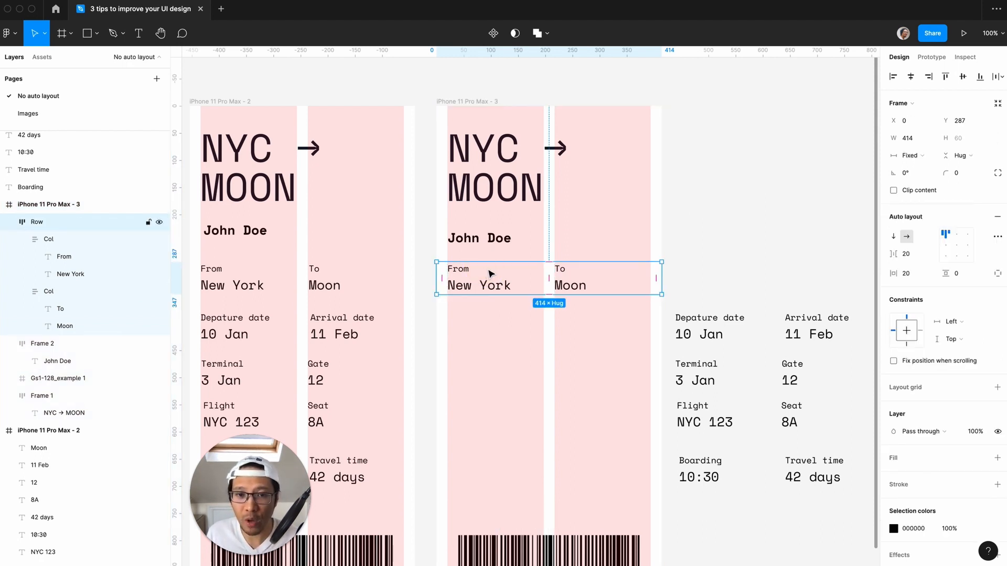
pyautogui.click(10, 222)
pyautogui.doubleClick(50, 240)
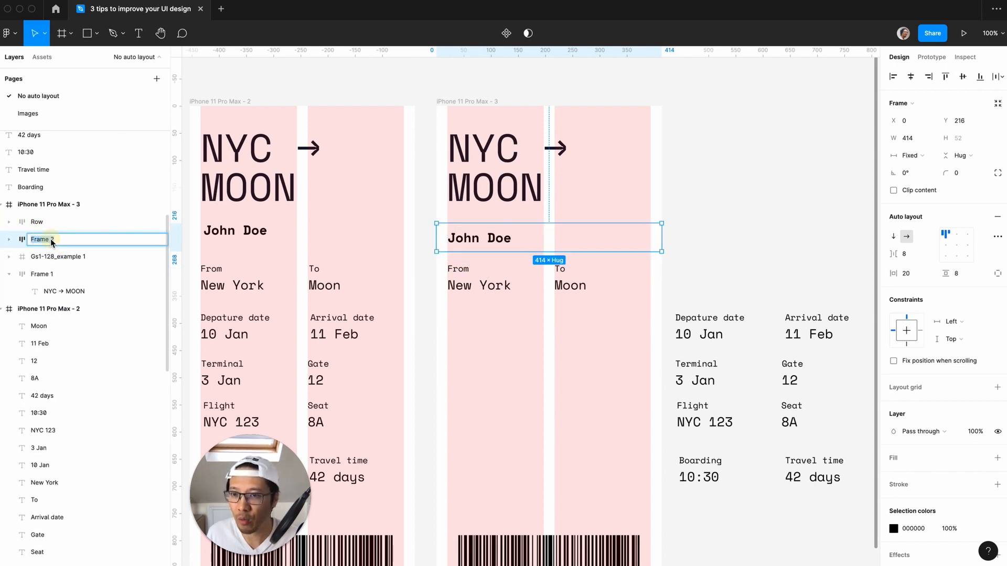
pyautogui.write('Header')
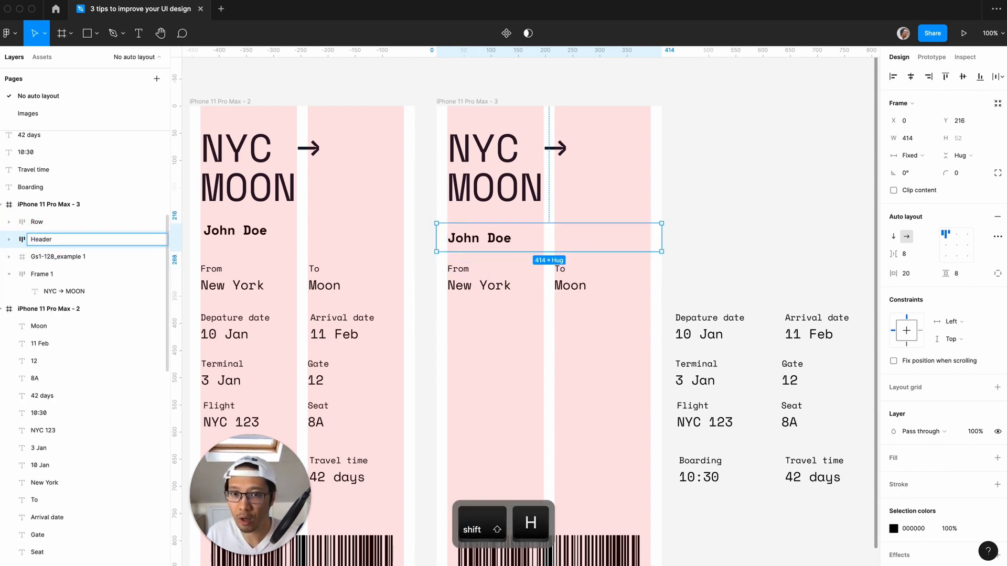
pyautogui.press('Return')
# - Rename the "Frame 1" layer holding the "NYC → MOON" title as "Banner"
pyautogui.click(42, 274)
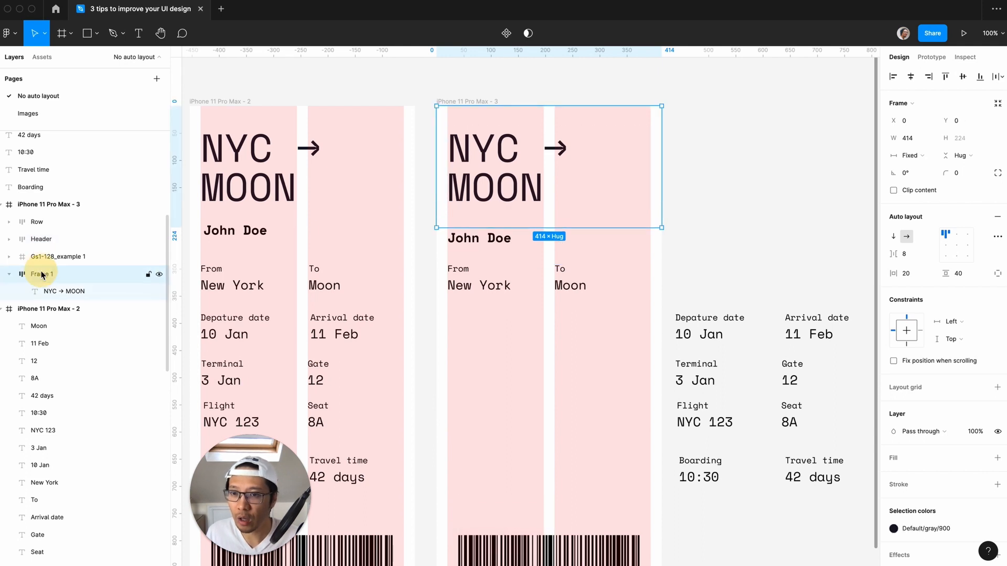
pyautogui.doubleClick(42, 274)
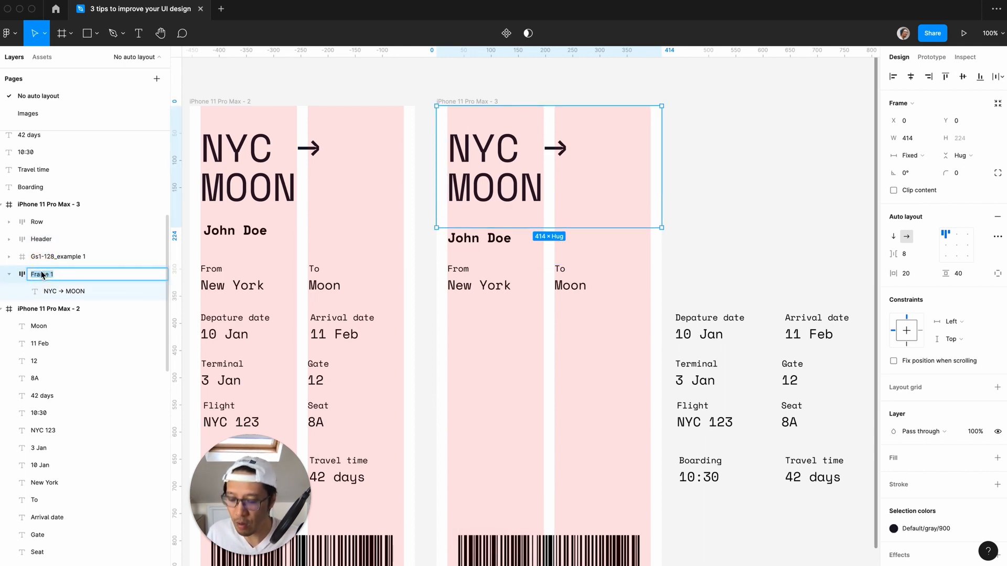
pyautogui.write('H')
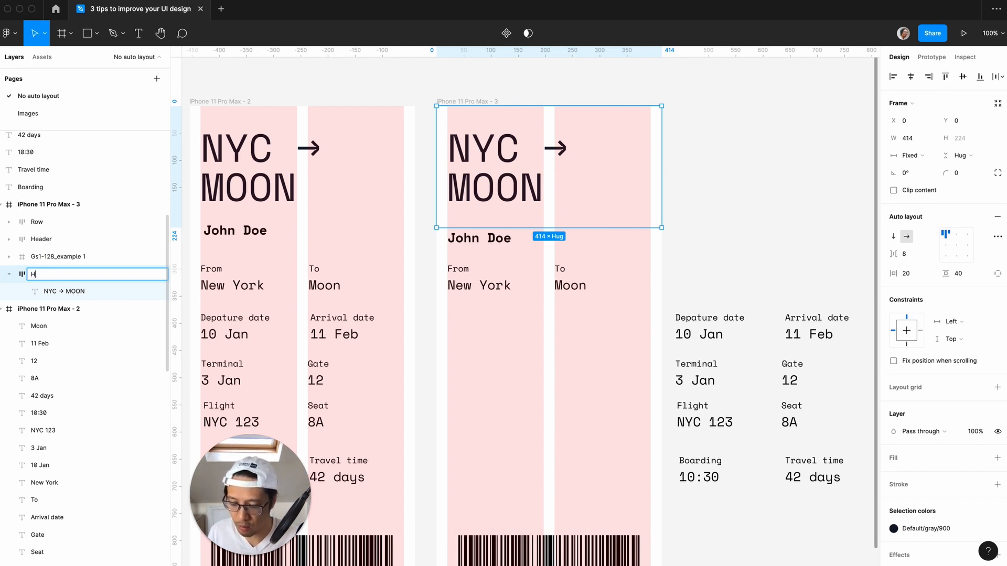
pyautogui.write('B')
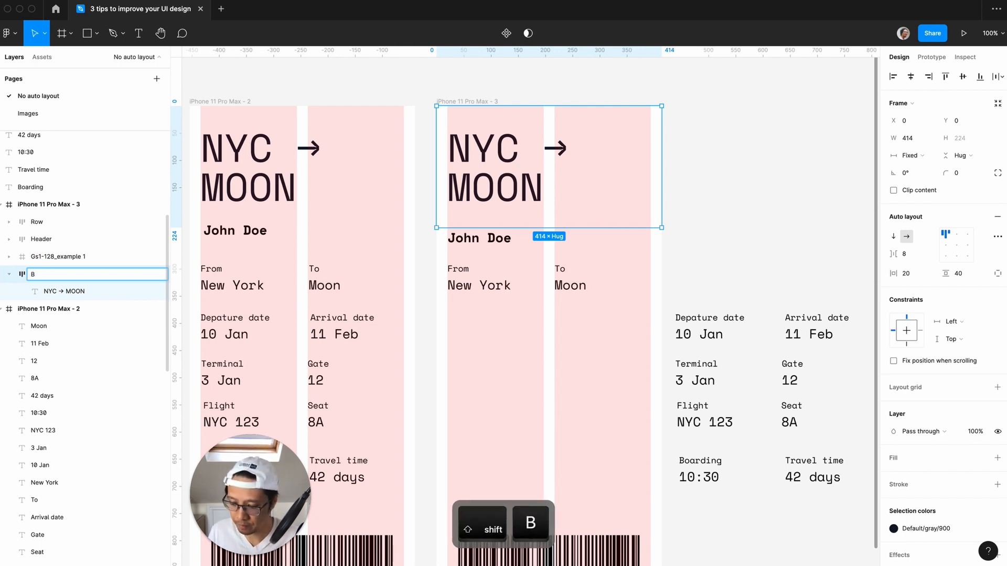
pyautogui.write('anner')
pyautogui.press('Return')
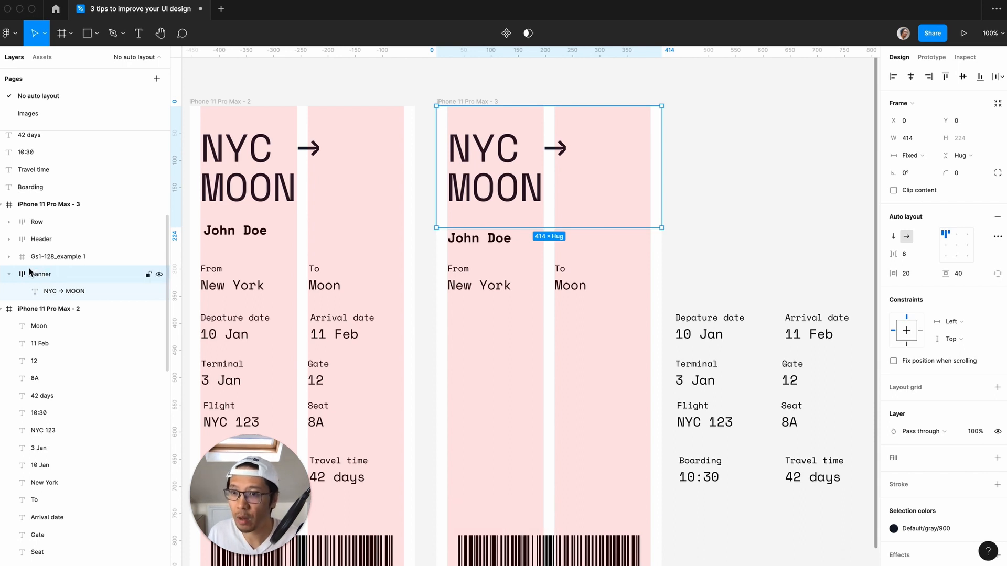
# - Collapse the "Banner" layer and move the barcode layer "Gs1-128_example 1" below it in the layer order
pyautogui.click(38, 257)
pyautogui.click(9, 274)
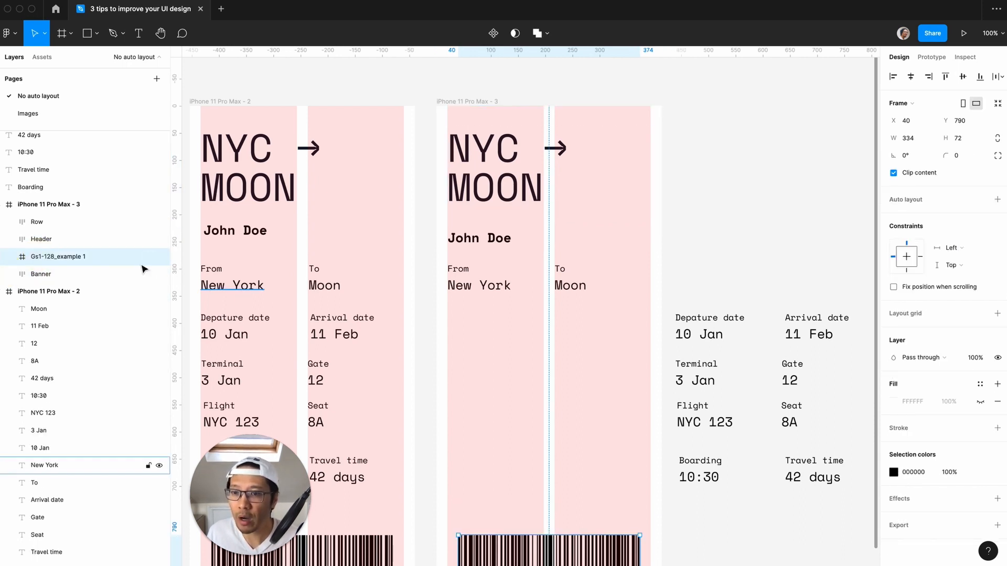
pyautogui.moveTo(34, 259); pyautogui.dragTo(35, 285)
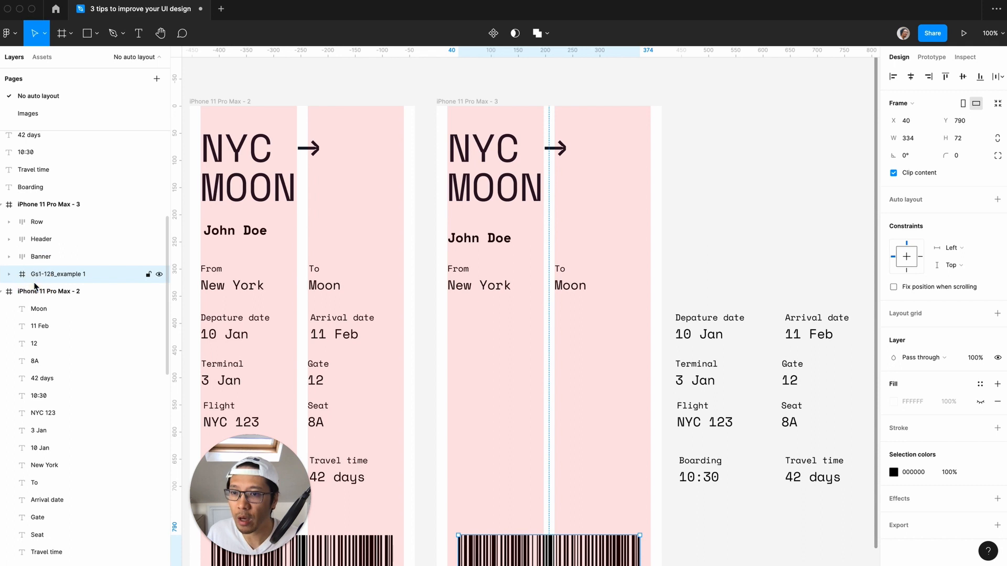
pyautogui.click(35, 239)
pyautogui.click(35, 260)
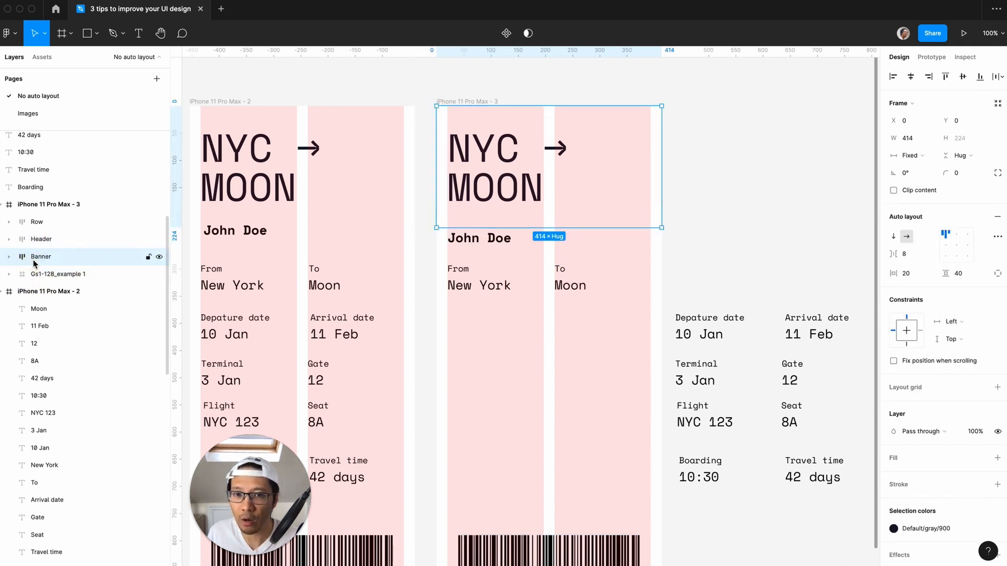
# - Wrap the "Banner", "Header" and "Row" frames in one auto layout frame and give it a fixed width
pyautogui.click(734, 229)
pyautogui.press('-')
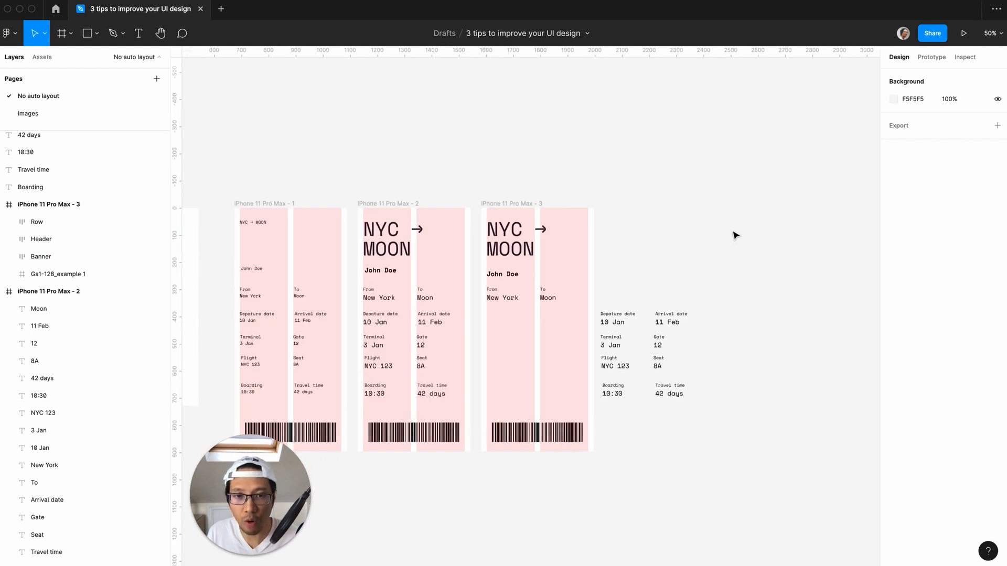
pyautogui.hscroll(3, 731, 236)
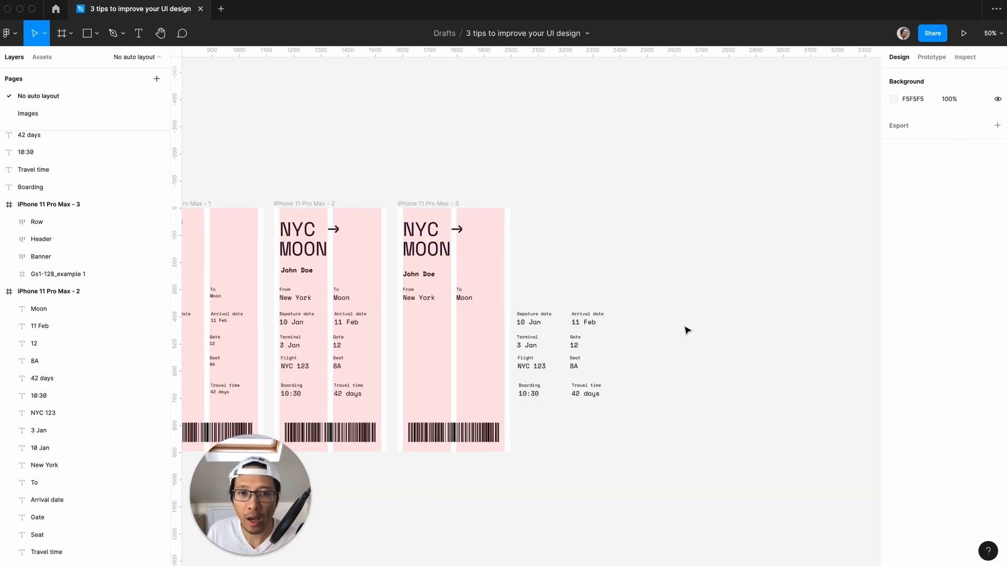
pyautogui.hotkey('shift', '0')
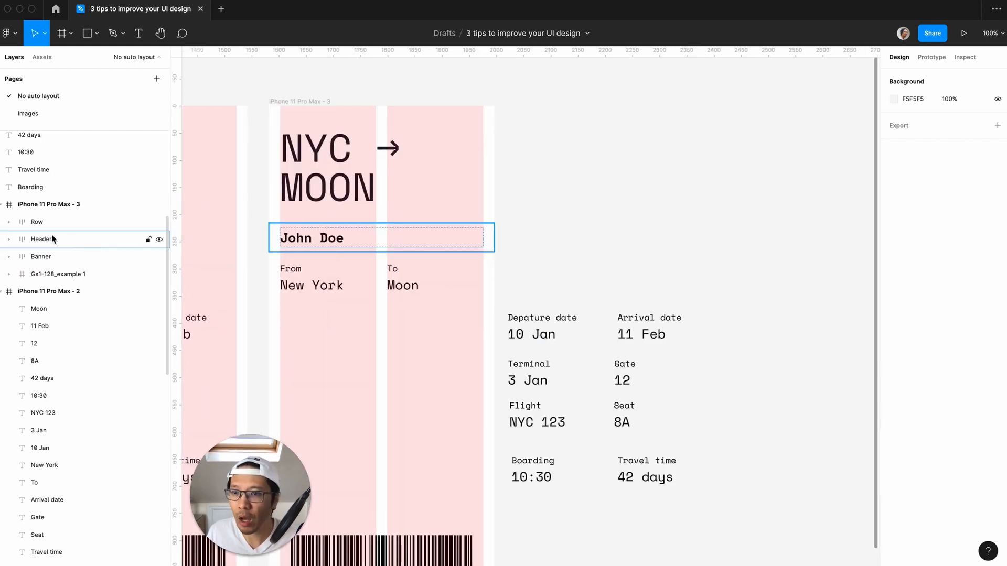
pyautogui.click(49, 257)
pyautogui.keyDown('shift'); pyautogui.click(45, 221); pyautogui.keyUp('shift')
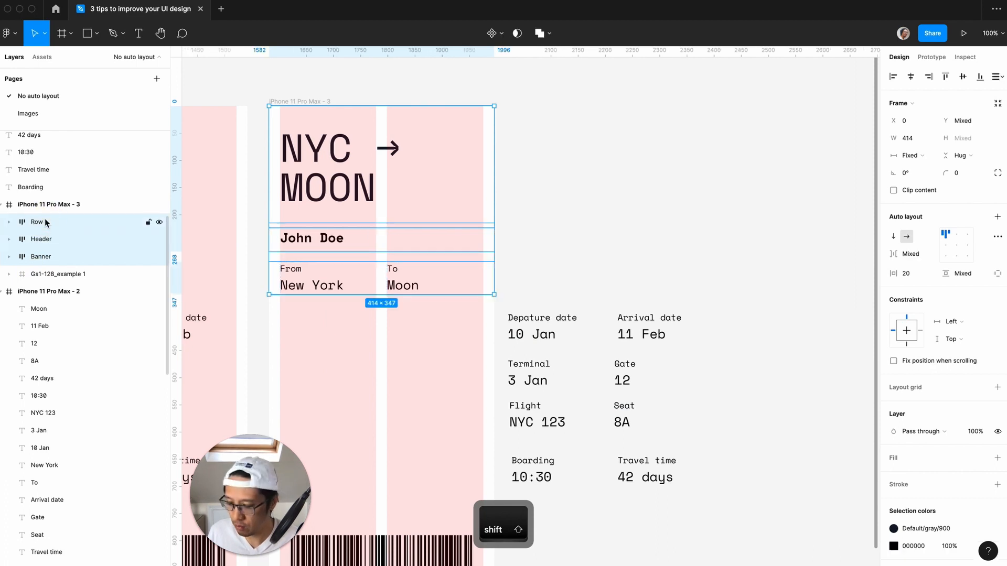
pyautogui.hotkey('shift', 'a')
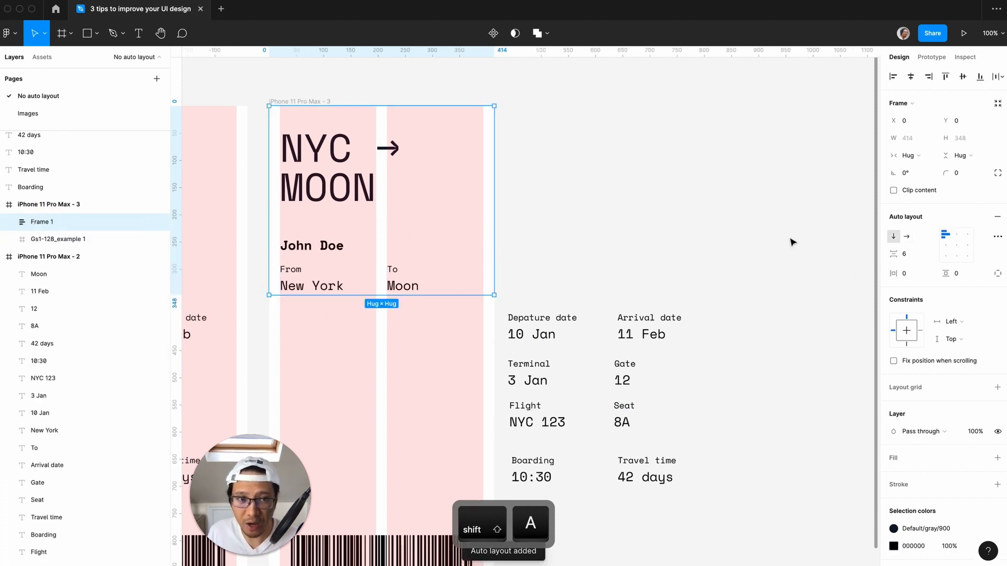
pyautogui.click(915, 154)
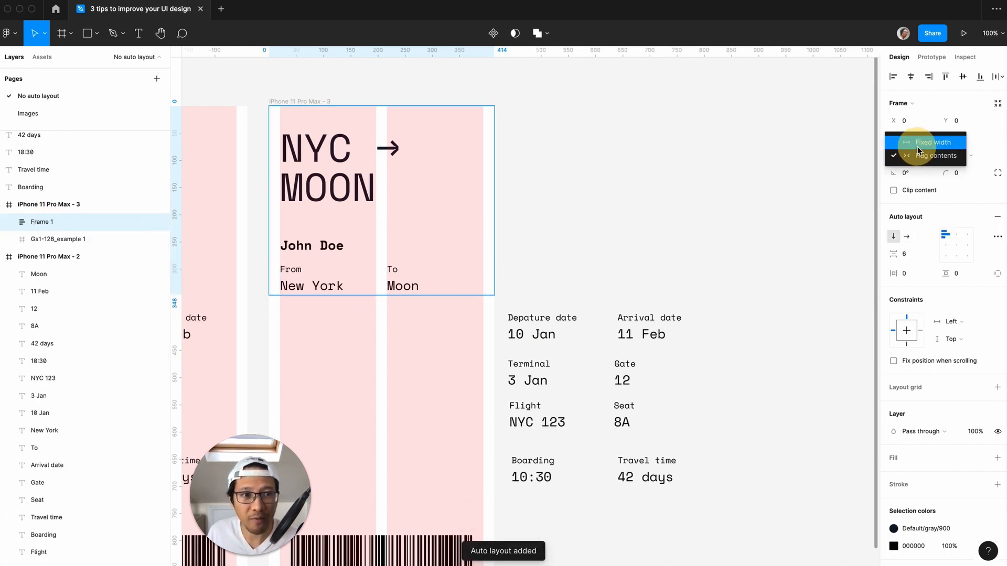
pyautogui.click(916, 143)
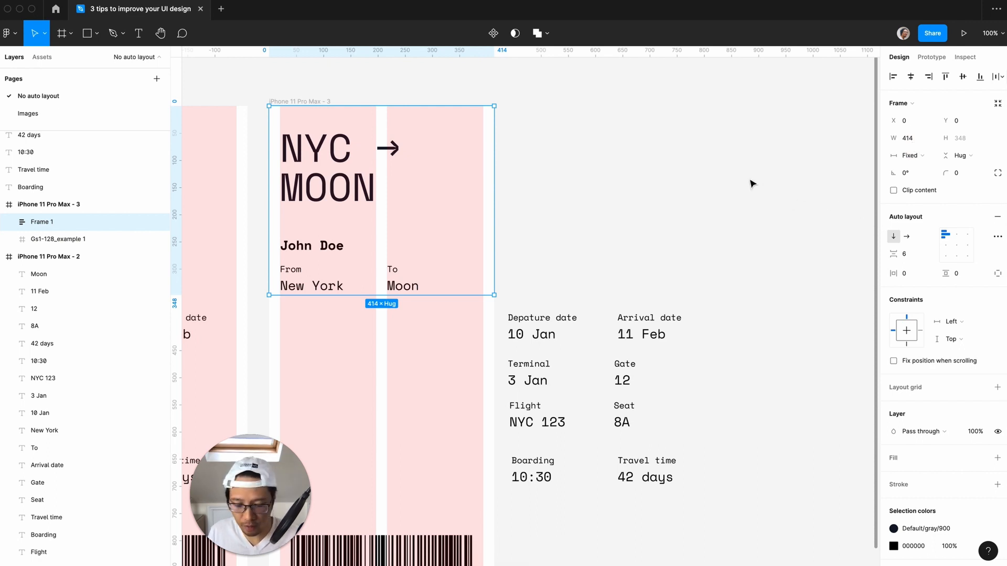
# - Set the width of the nested "Banner", "Header" and "Row" frames to fill container, and deselect them
pyautogui.press('Return')
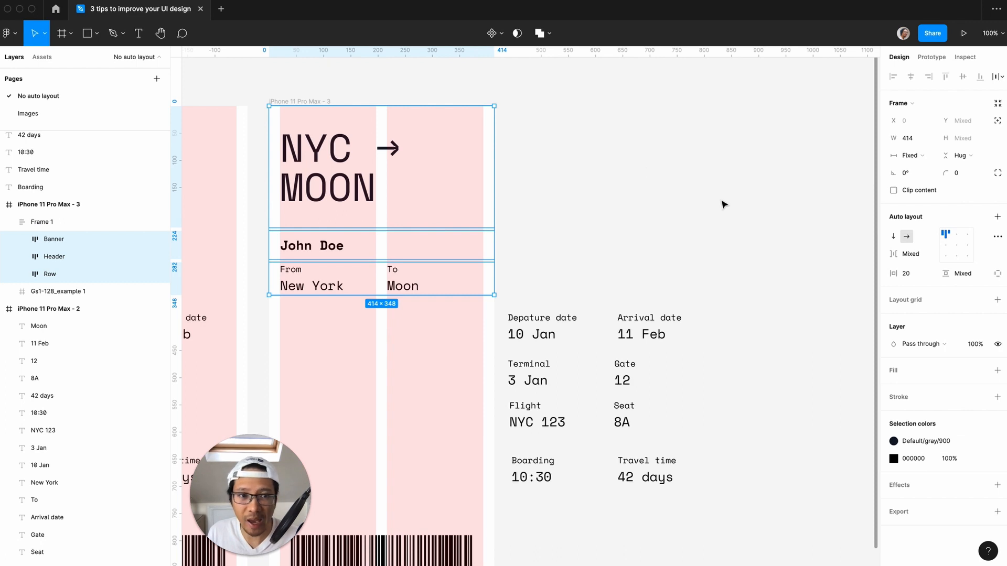
pyautogui.click(909, 158)
pyautogui.click(915, 180)
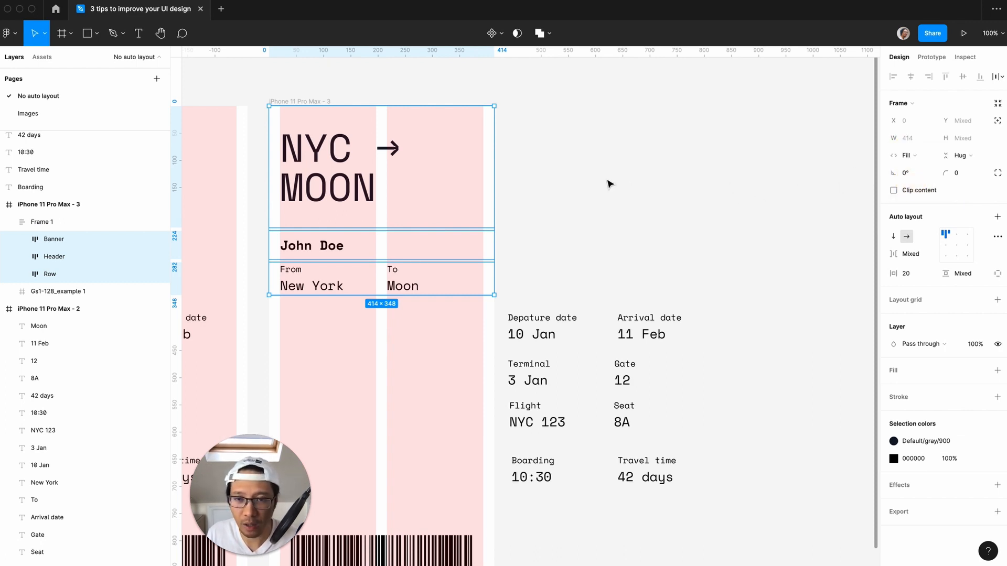
pyautogui.click(603, 178)
# - Narrow the "iPhone 11 Pro Max - 3" frame to about 267 wide to test how its content resizes
pyautogui.click(278, 102)
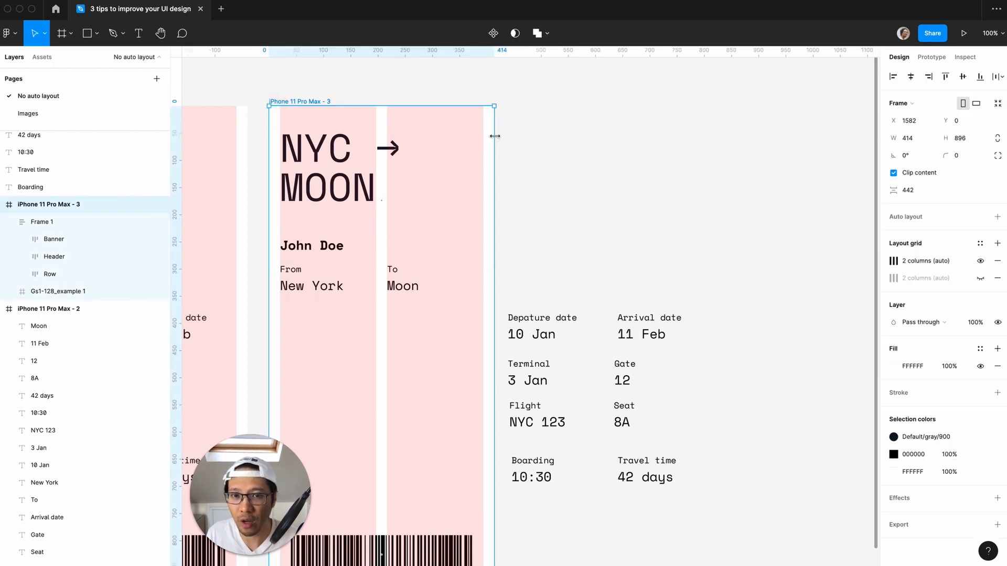
pyautogui.moveTo(494, 136); pyautogui.dragTo(415, 140)
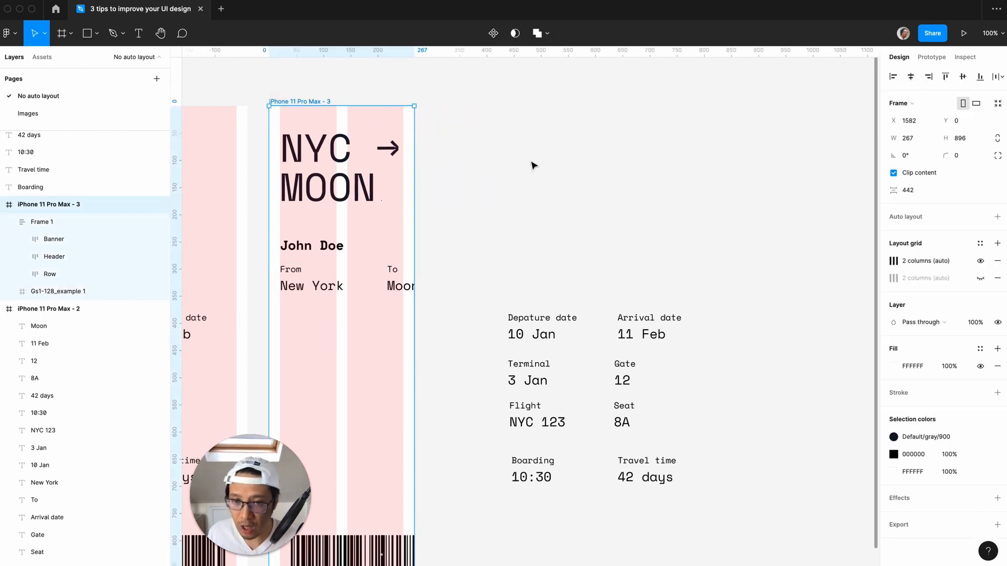
# - Undo the narrowing of the "iPhone 11 Pro Max - 3" frame and walk through "Frame 1"'s nesting levels down to its text layers
pyautogui.press('super+z')
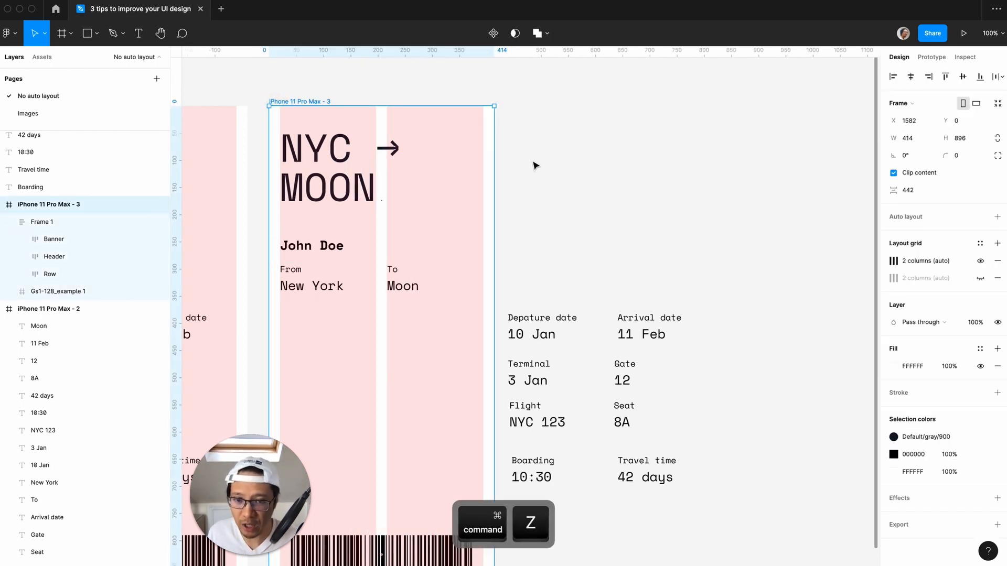
pyautogui.click(358, 152)
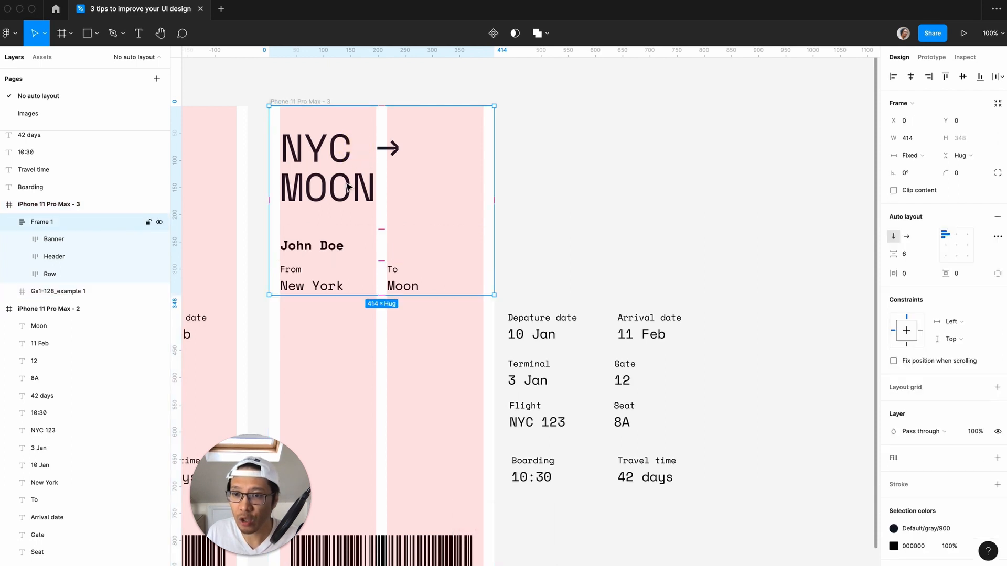
pyautogui.press('Return')
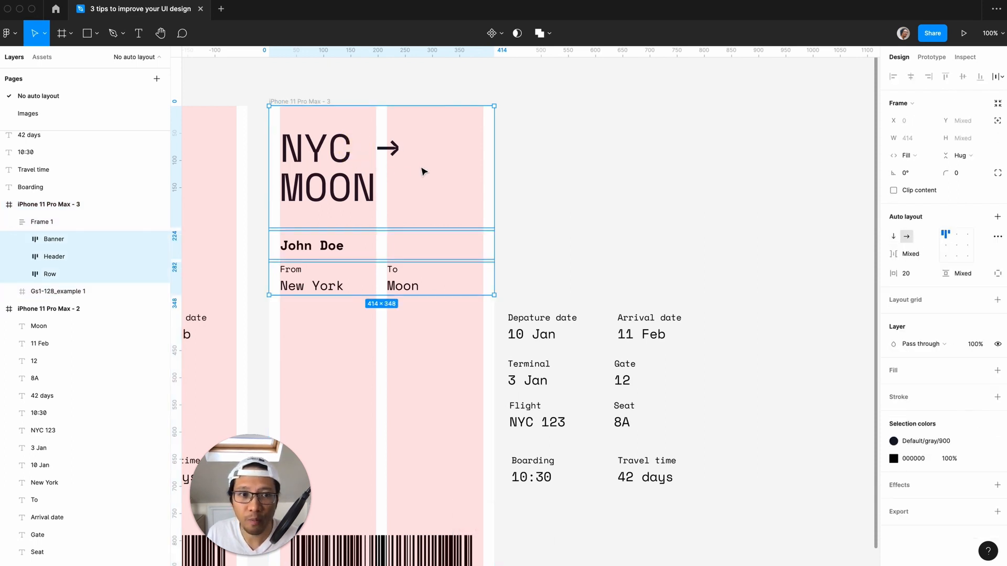
pyautogui.press('Return')
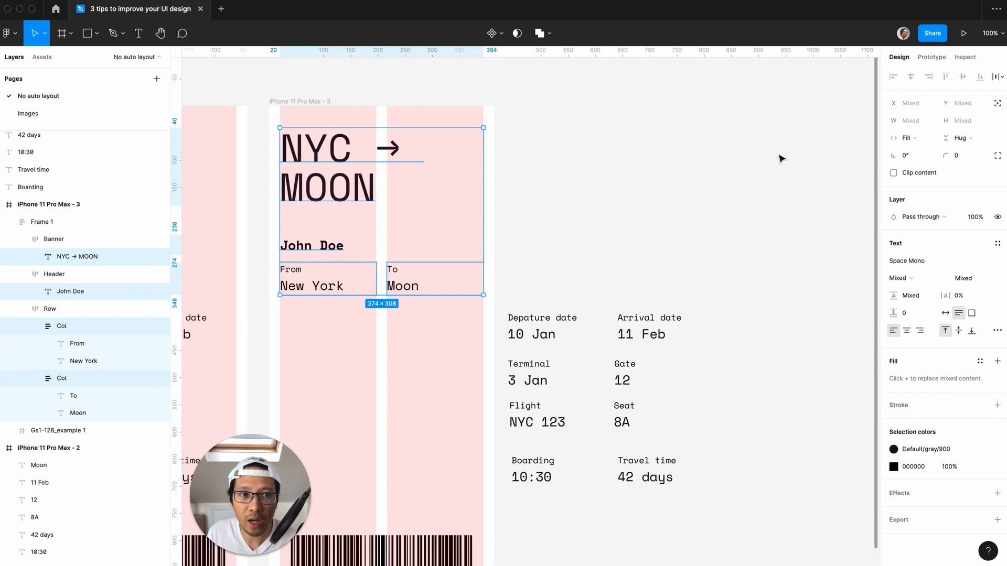
pyautogui.press('Return')
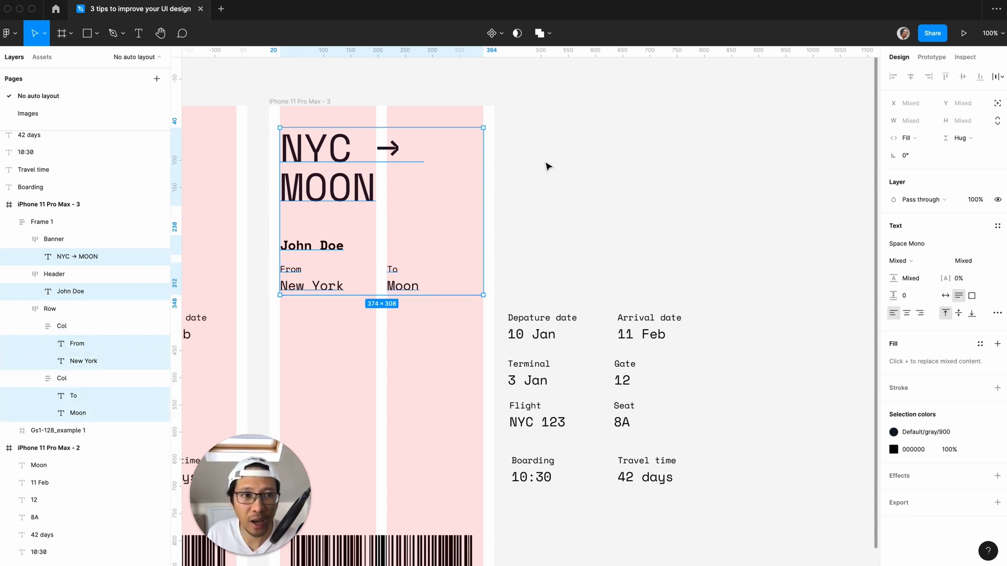
pyautogui.click(613, 158)
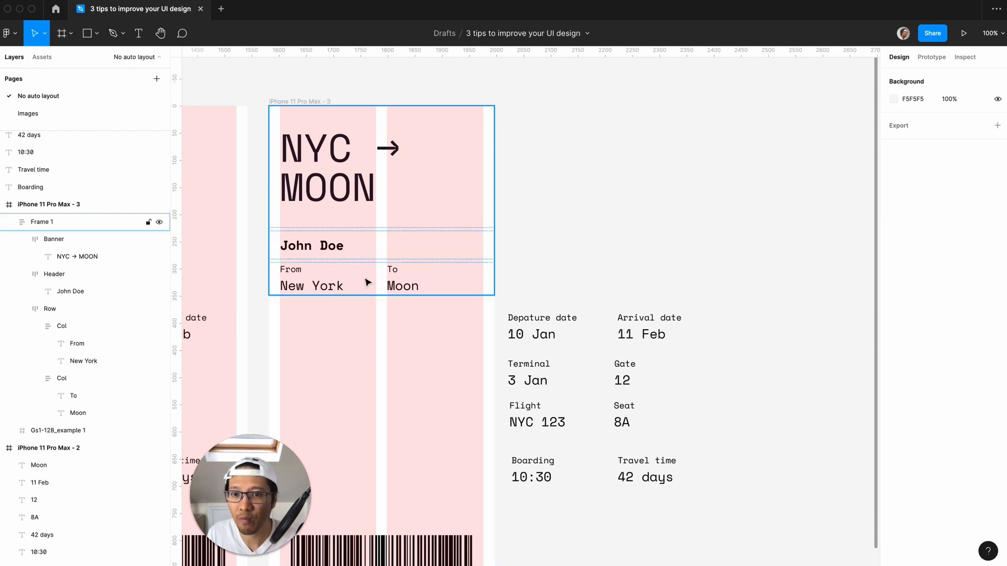
# - Rename the "Frame 1" auto layout frame to "Container"
pyautogui.click(293, 116)
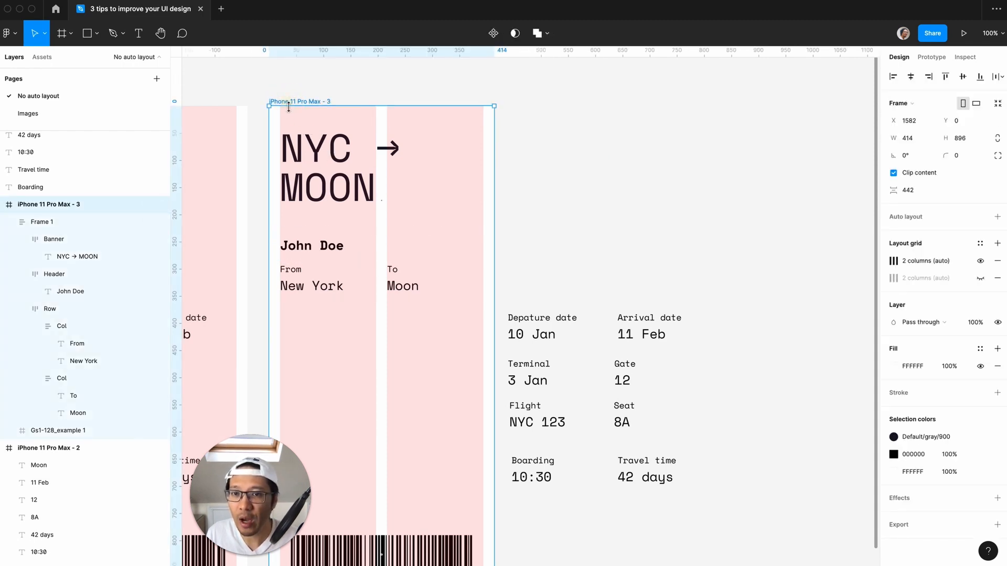
pyautogui.doubleClick(39, 221)
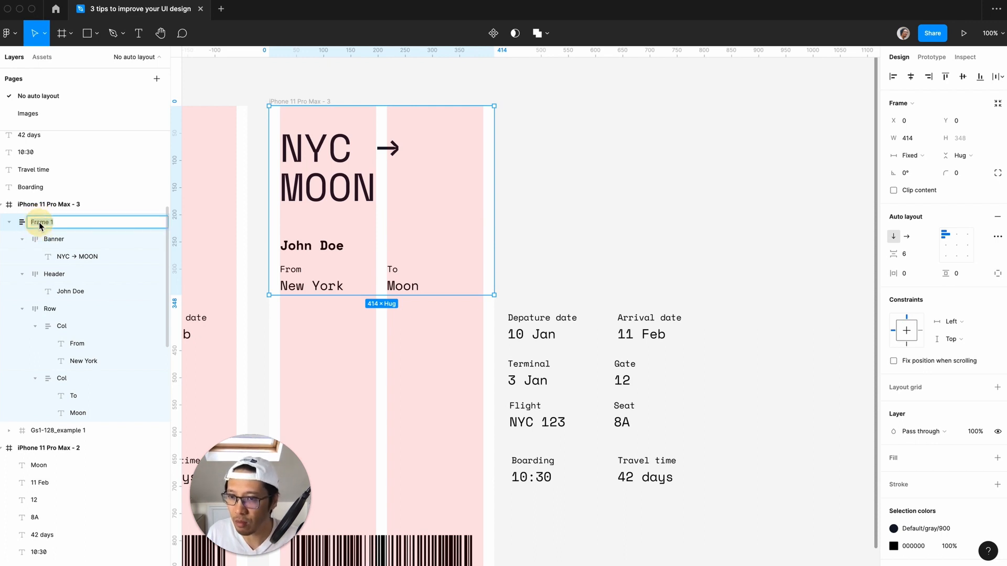
pyautogui.write('Container')
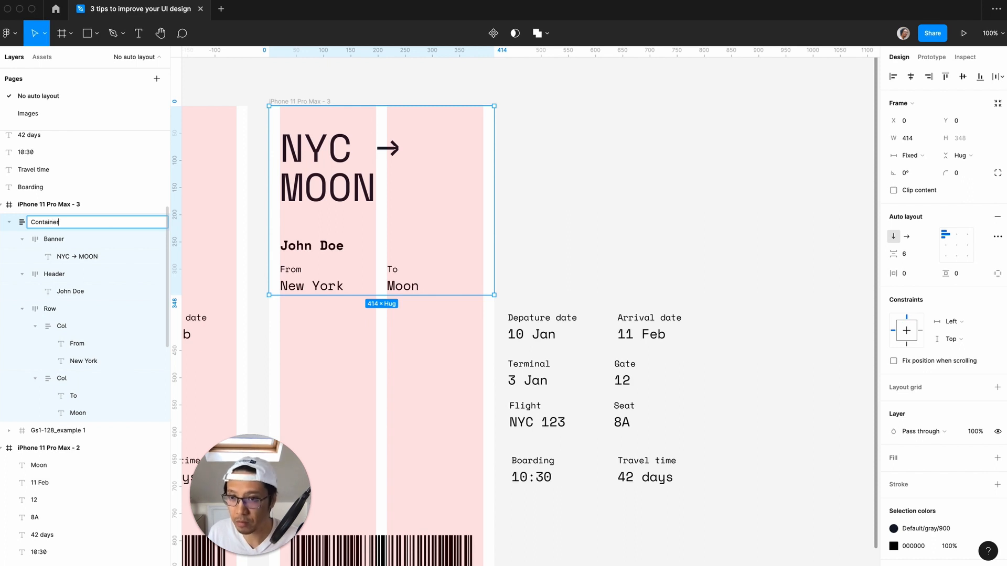
pyautogui.press('Return')
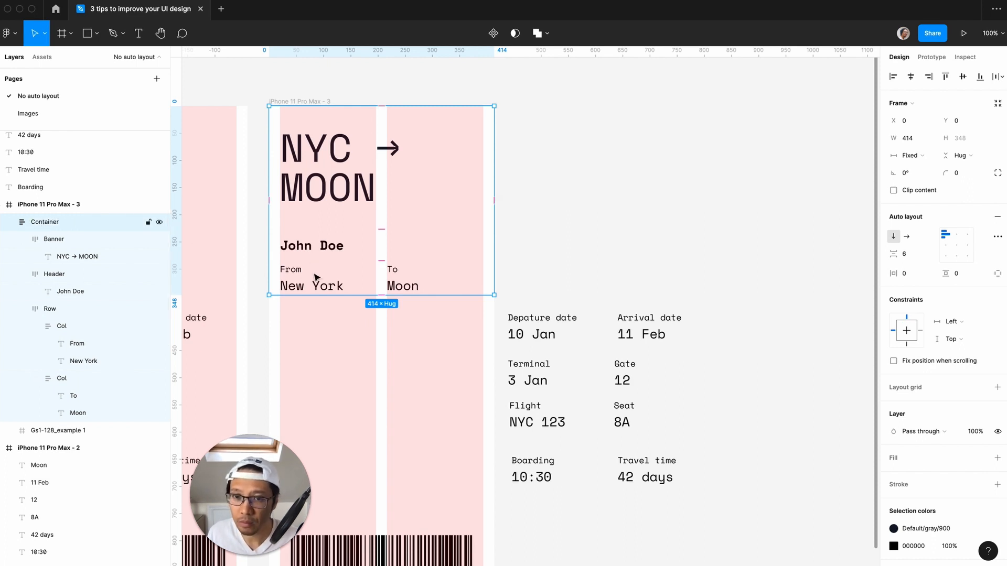
# - Collapse the "Row", "Header" and "Banner" layers inside "Container"
pyautogui.click(314, 277)
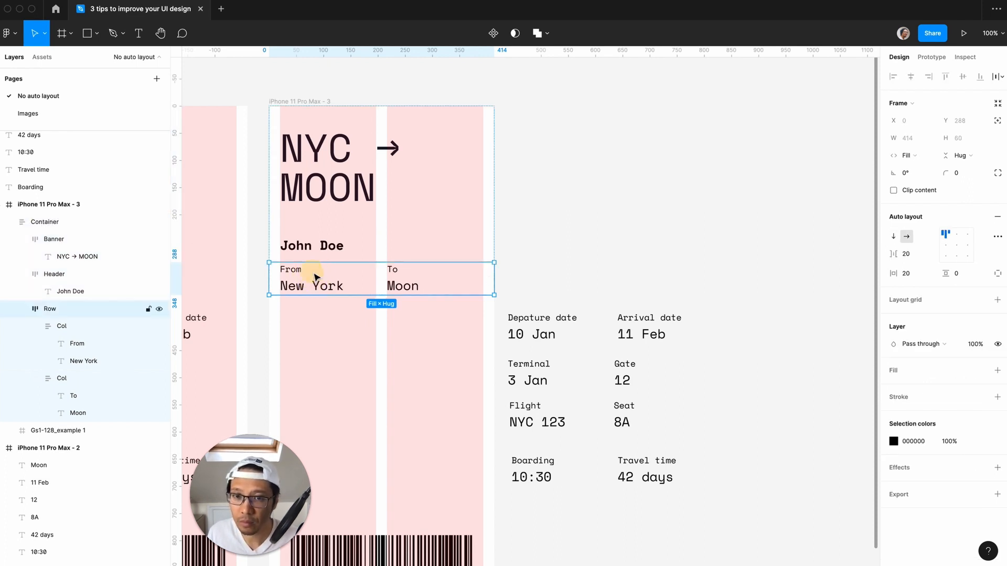
pyautogui.click(21, 309)
pyautogui.click(22, 273)
pyautogui.click(22, 239)
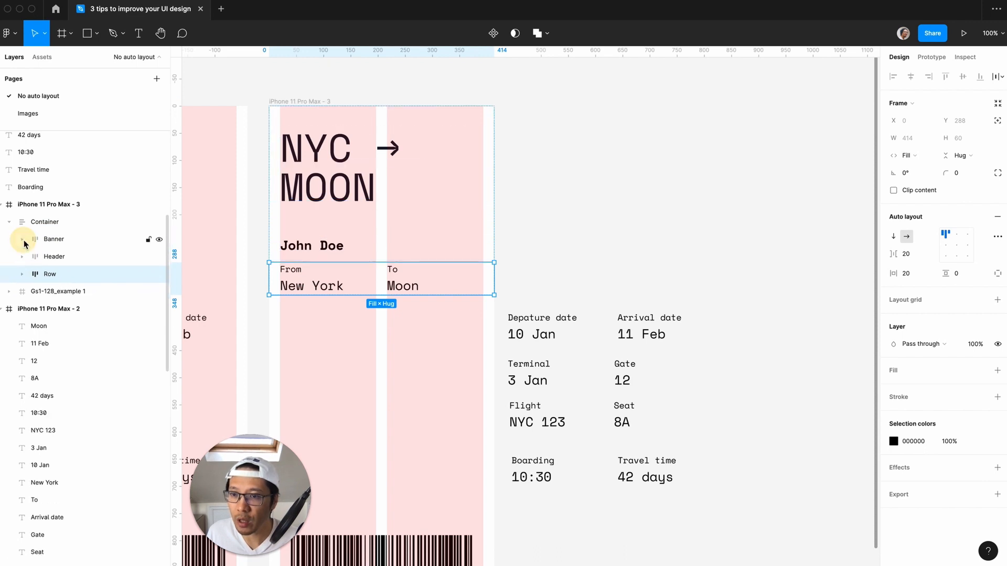
# - Set the spacing between items of the "Container" auto layout frame to 20
pyautogui.click(23, 221)
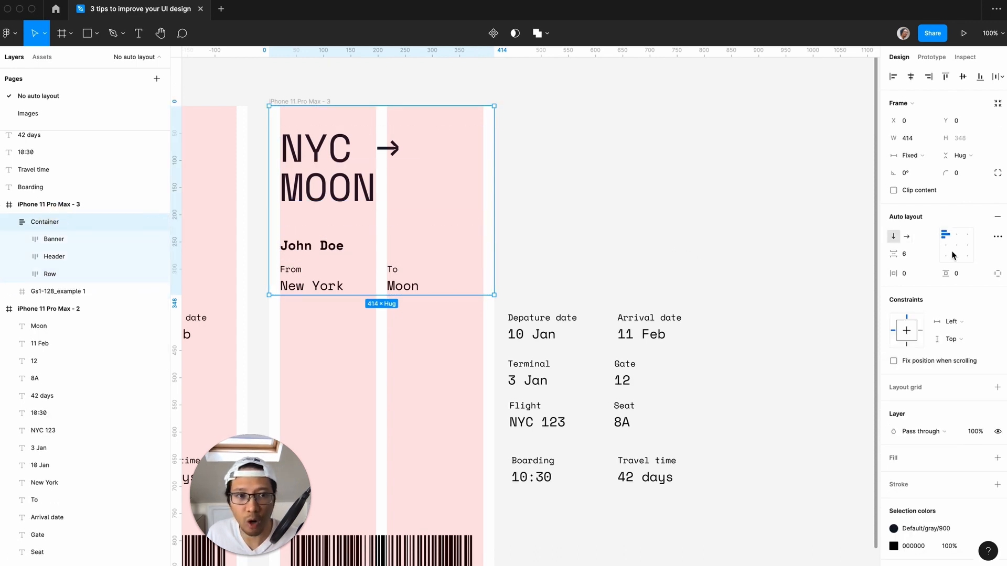
pyautogui.click(908, 257)
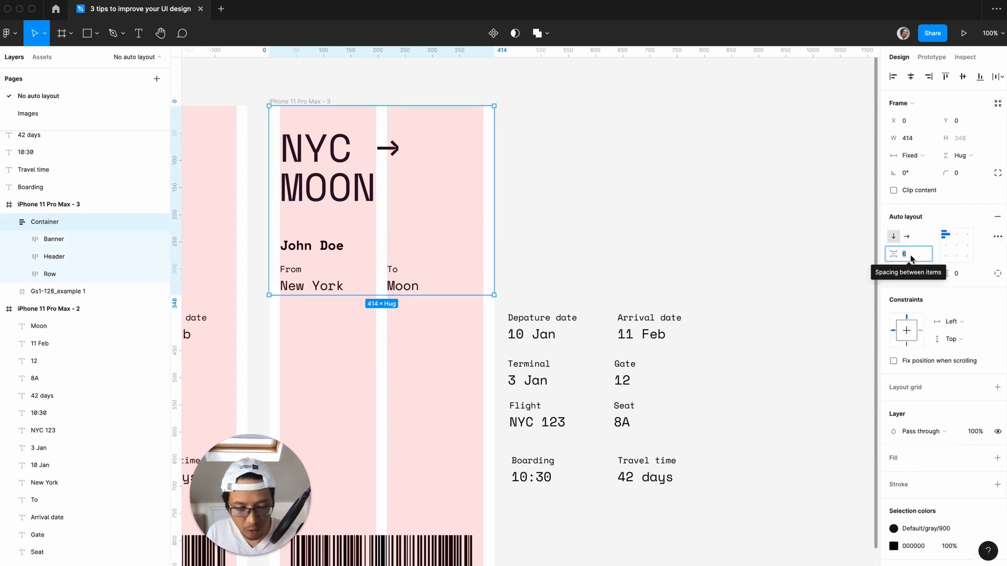
pyautogui.write('20')
pyautogui.press('Return')
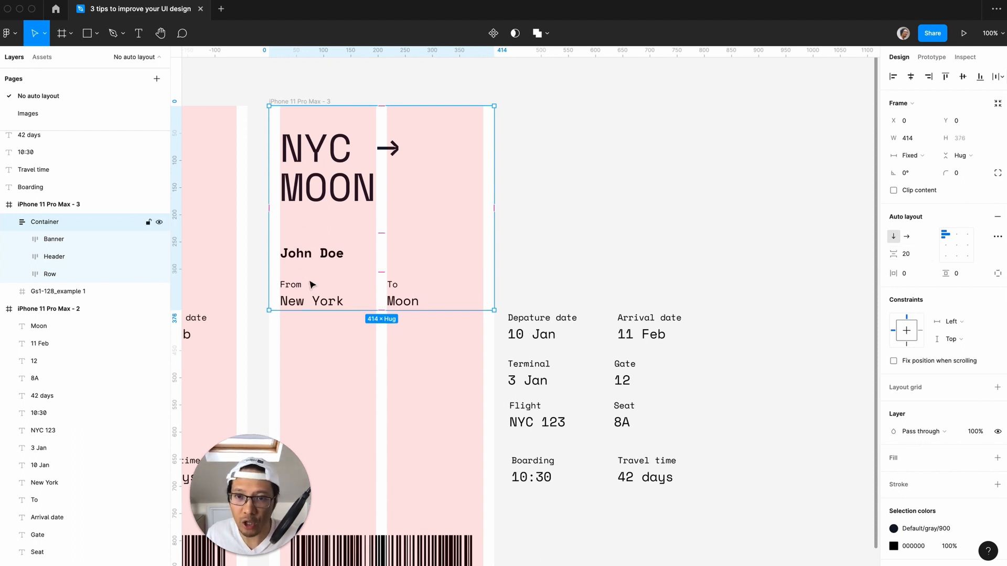
# - Duplicate the From/To "Row" four times inside "Container" and deselect it
pyautogui.click(367, 293)
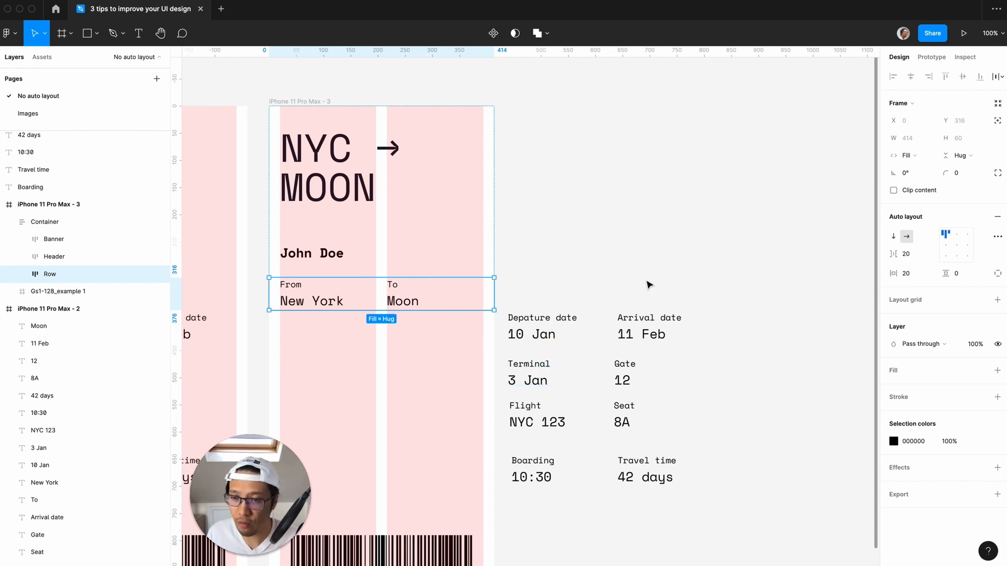
pyautogui.press('super+d')
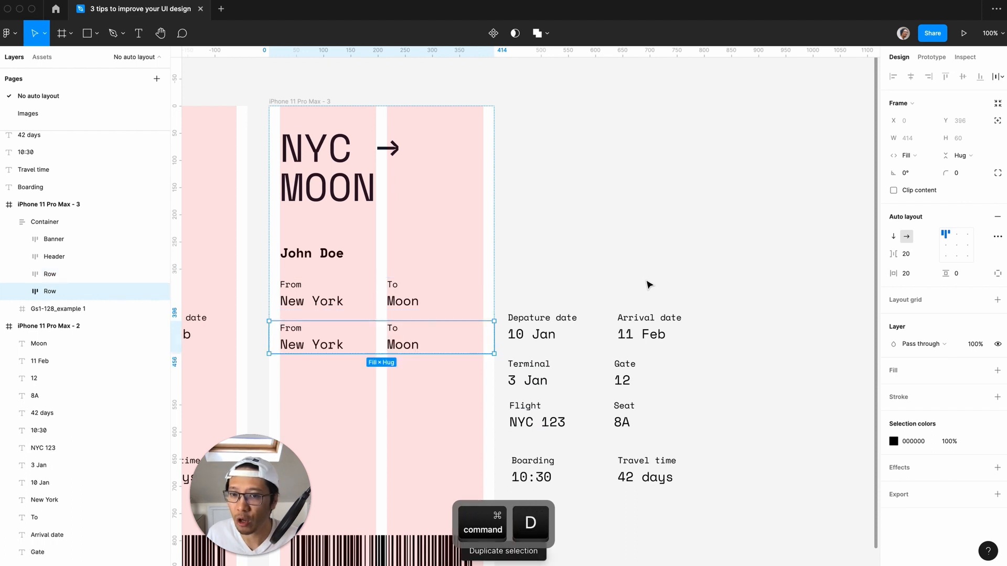
pyautogui.press('super+d')
pyautogui.press('super+d')
pyautogui.press('super+d')
pyautogui.click(749, 236)
pyautogui.scroll(-3, 749, 237)
pyautogui.hscroll(-4, 748, 237)
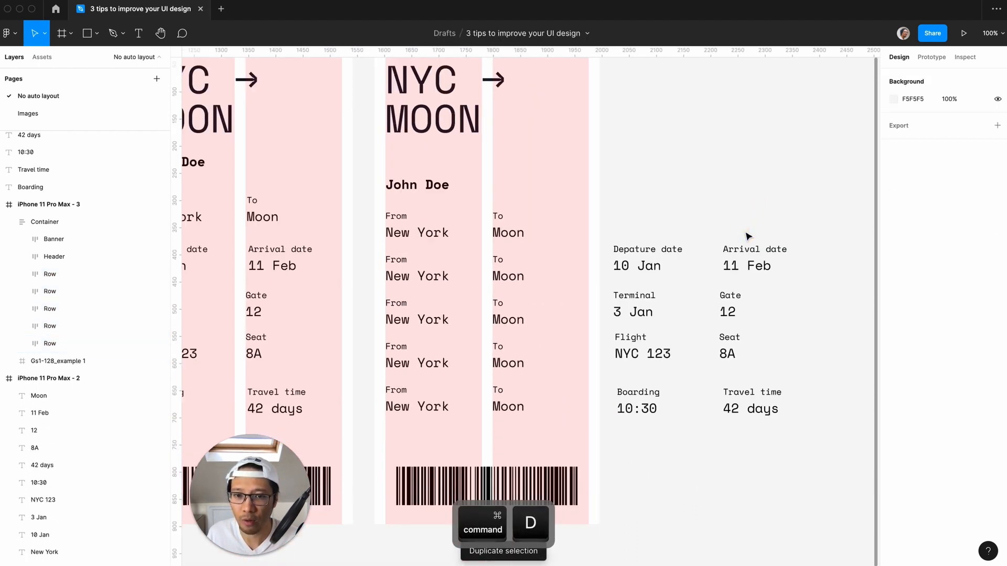
pyautogui.click(437, 370)
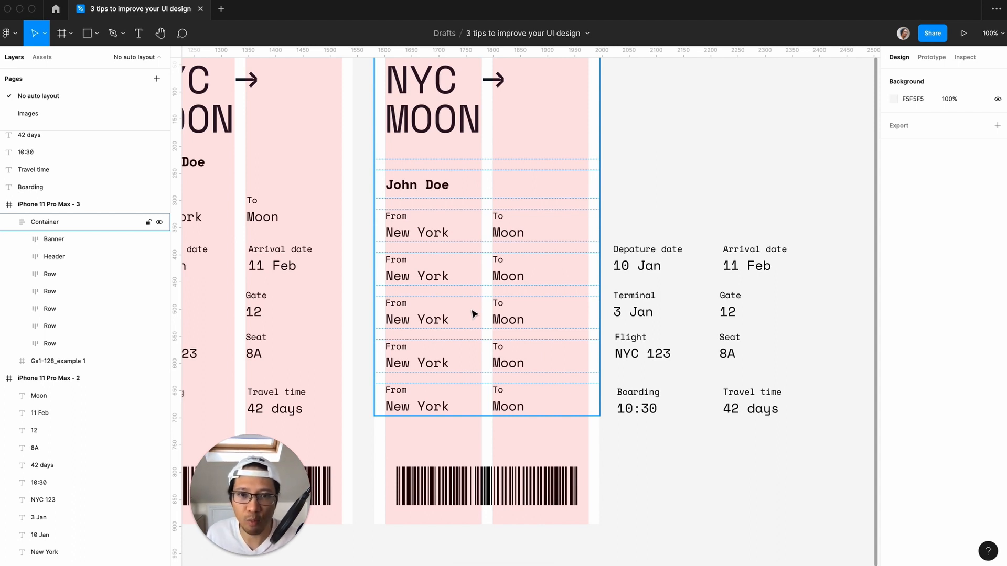
pyautogui.press('Escape')
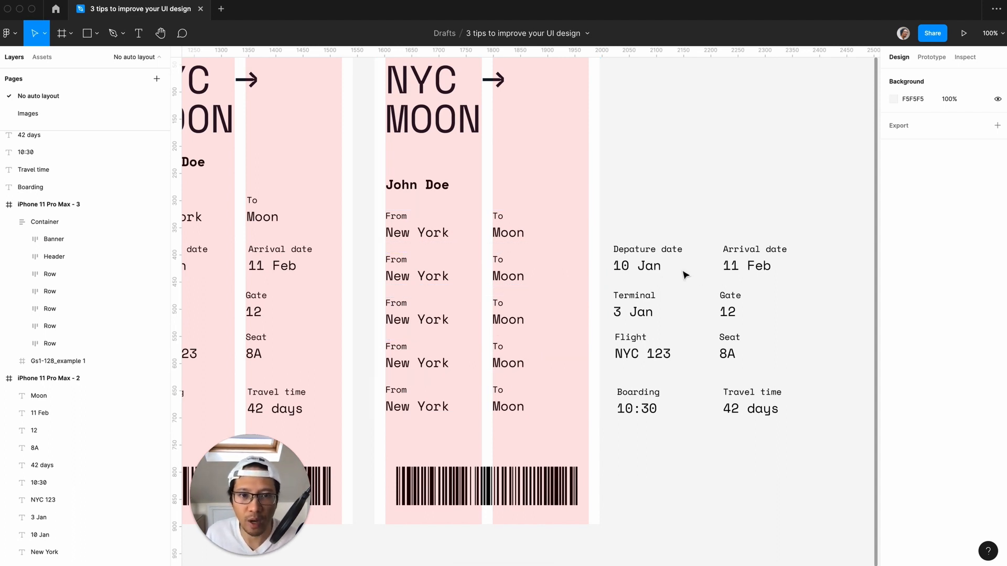
# - Copy the loose texts "Depature date" and "10 Jan" over the label and value in the second row's first column
pyautogui.doubleClick(649, 248)
pyautogui.press('super+c')
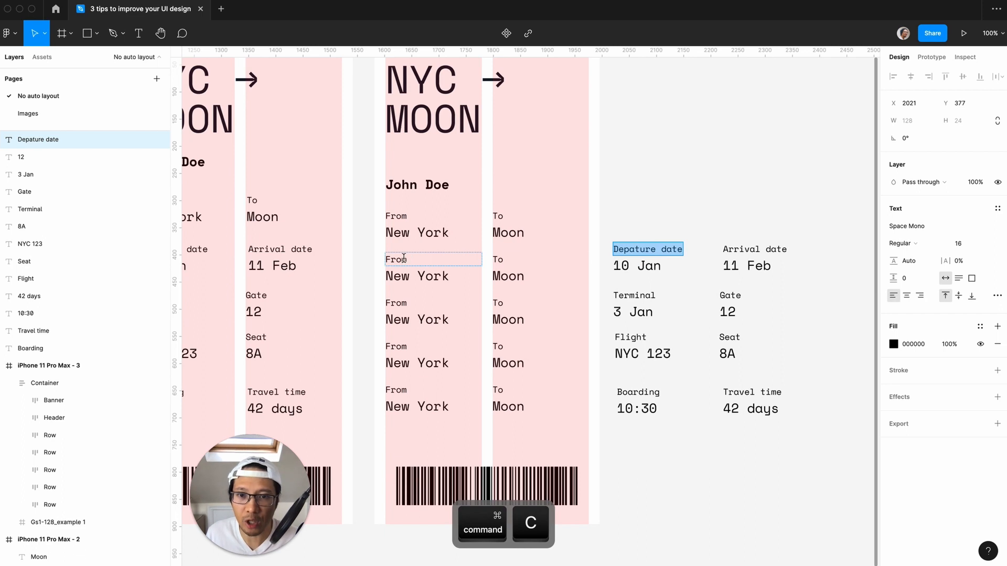
pyautogui.doubleClick(403, 259)
pyautogui.press('super+a')
pyautogui.press('super+v')
pyautogui.keyDown('super'); pyautogui.click(635, 266); pyautogui.keyUp('super')
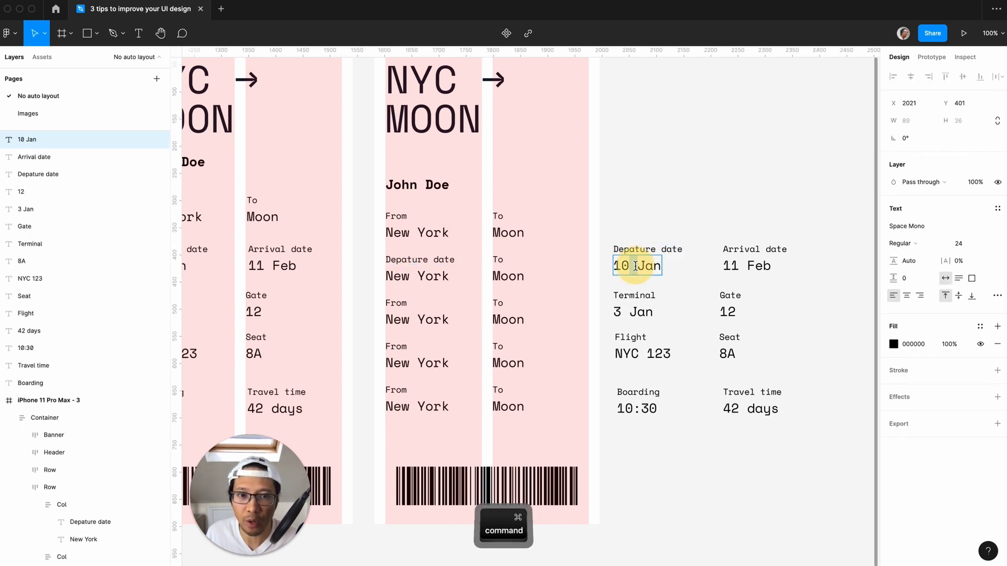
pyautogui.press('super+a')
pyautogui.press('super+c')
pyautogui.doubleClick(432, 277)
pyautogui.press('super+a')
pyautogui.press('super+v')
# - Copy the loose texts "Arrival date" and "11 Feb" over the label and value in the second row's second column
pyautogui.doubleClick(744, 249)
pyautogui.press('super+a')
pyautogui.press('super+c')
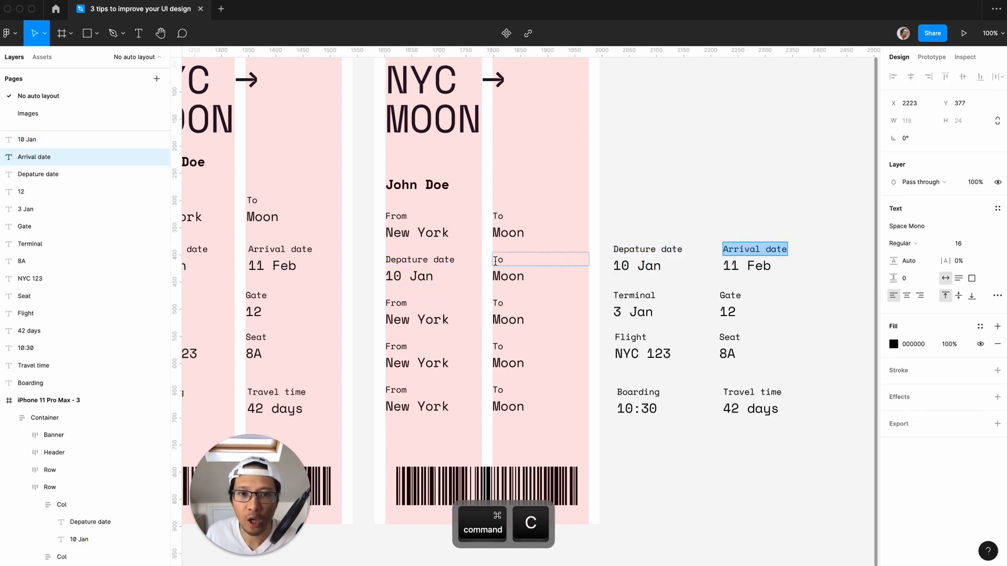
pyautogui.doubleClick(495, 260)
pyautogui.press('super+a')
pyautogui.press('super+v')
pyautogui.doubleClick(747, 266)
pyautogui.press('super+a')
pyautogui.press('super+c')
pyautogui.doubleClick(524, 277)
pyautogui.press('super+a')
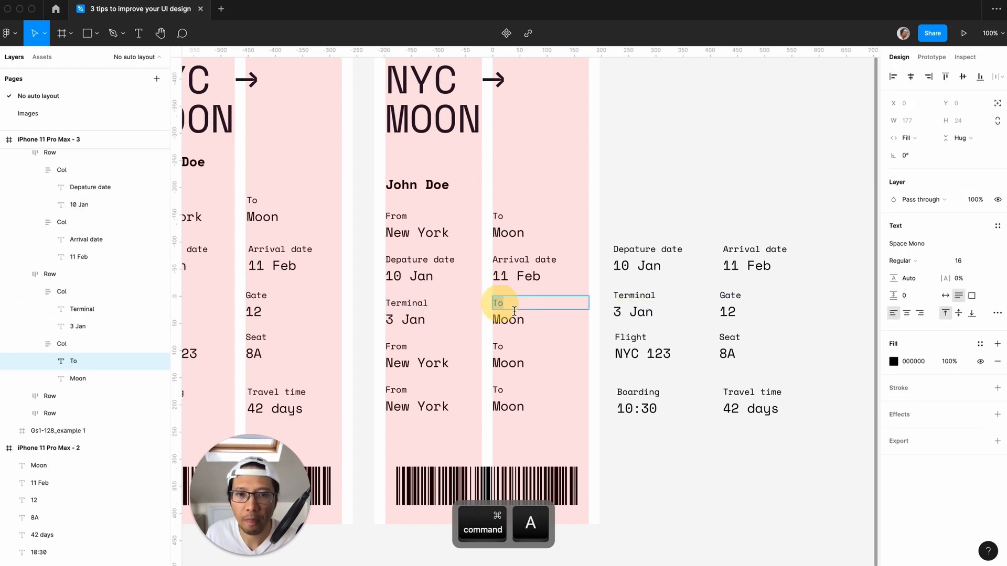
# - Fill the third row with the copied texts "Terminal" and "3 Jan" in the first column, "Gate" and "12" in the second
pyautogui.press('super+v')
pyautogui.doubleClick(727, 312)
pyautogui.press('super+a')
pyautogui.press('super+c')
pyautogui.doubleClick(508, 319)
pyautogui.press('super+a')
pyautogui.press('super+v')
# - Fill the fourth row with the copied texts "Flight" and "NYC 123" in the first column, "Seat" and "8A" in the second
pyautogui.doubleClick(630, 337)
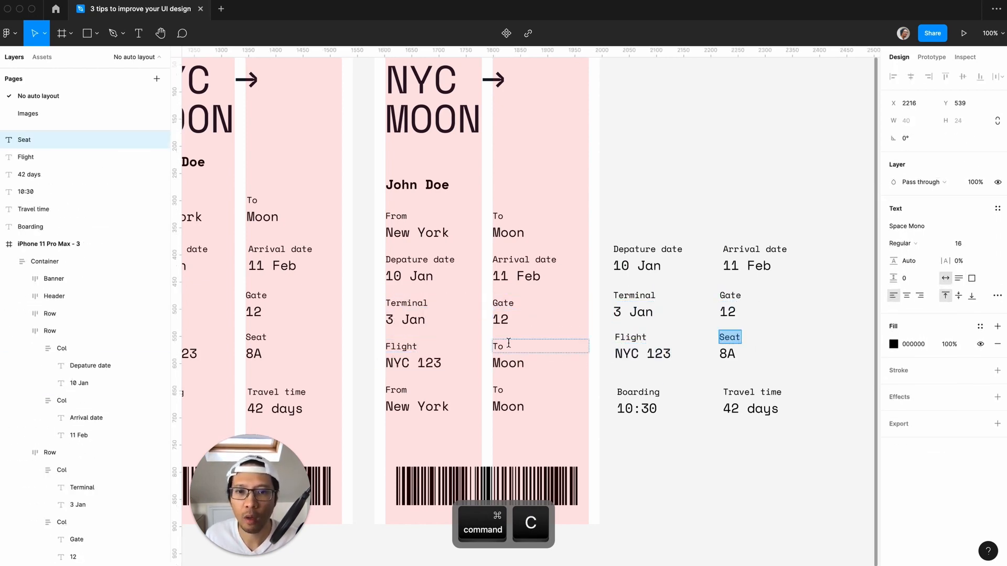
pyautogui.doubleClick(508, 344)
pyautogui.press('super+v')
pyautogui.doubleClick(727, 354)
pyautogui.press('super+c')
pyautogui.doubleClick(515, 363)
pyautogui.press('super+v')
# - Fill the fifth row with the copied texts "Boarding" and "10:30" in the first column, "Travel time" and "42 days" in the second
pyautogui.doubleClick(640, 392)
pyautogui.press('super+c')
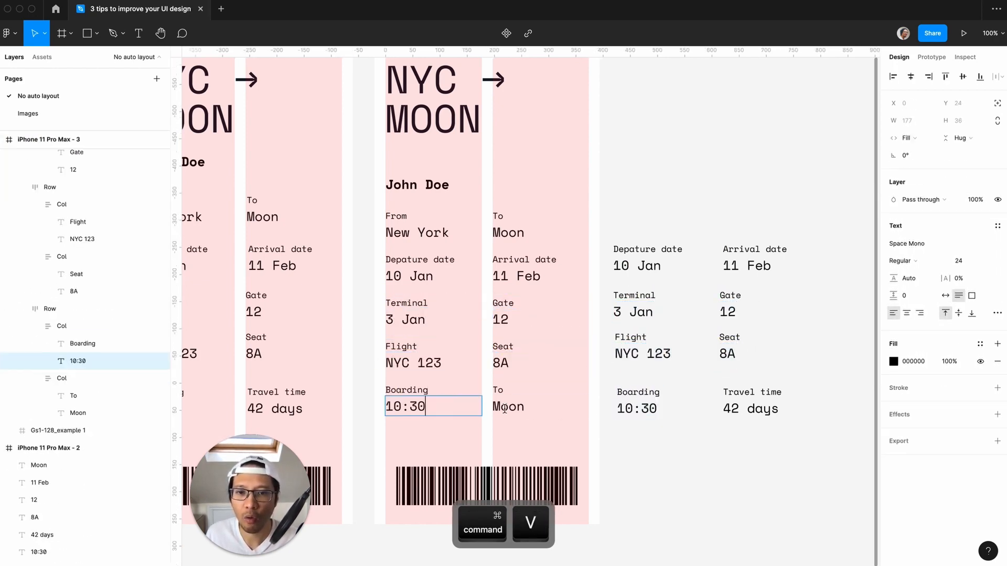
pyautogui.doubleClick(751, 392)
pyautogui.press('super+c')
pyautogui.doubleClick(497, 390)
pyautogui.press('super+v')
pyautogui.doubleClick(737, 409)
pyautogui.press('super+c')
pyautogui.doubleClick(508, 406)
pyautogui.press('super+v')
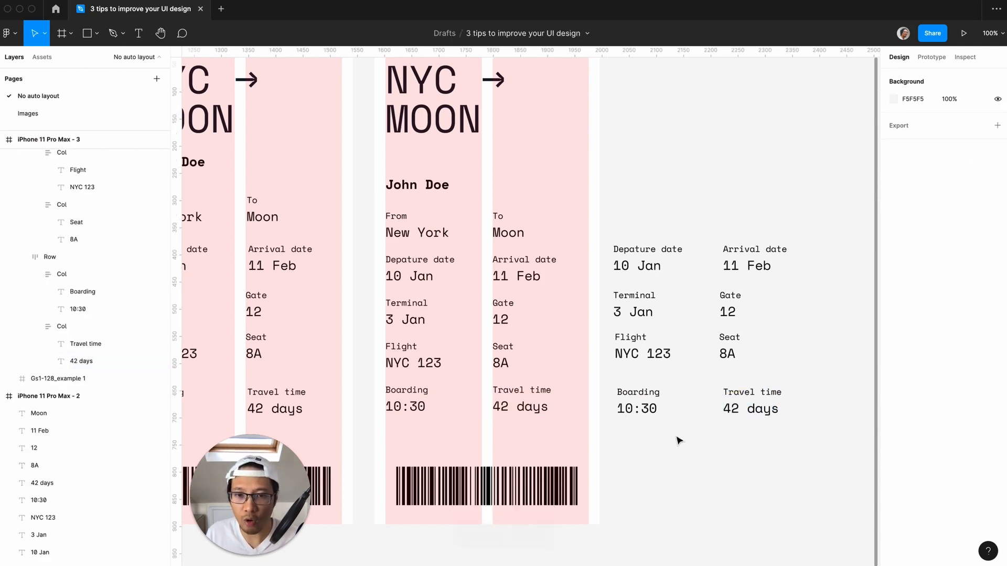
# - Delete all the leftover loose text layers beside the "iPhone 11 Pro Max - 3" frame
pyautogui.moveTo(788, 432); pyautogui.dragTo(666, 335)
pyautogui.press('BackSpace')
pyautogui.press('BackSpace')
pyautogui.click(593, 335)
pyautogui.click(664, 334)
# - Collapse the second and third "Row" layers and set the spacing between items of "Container" to 40
pyautogui.press('-')
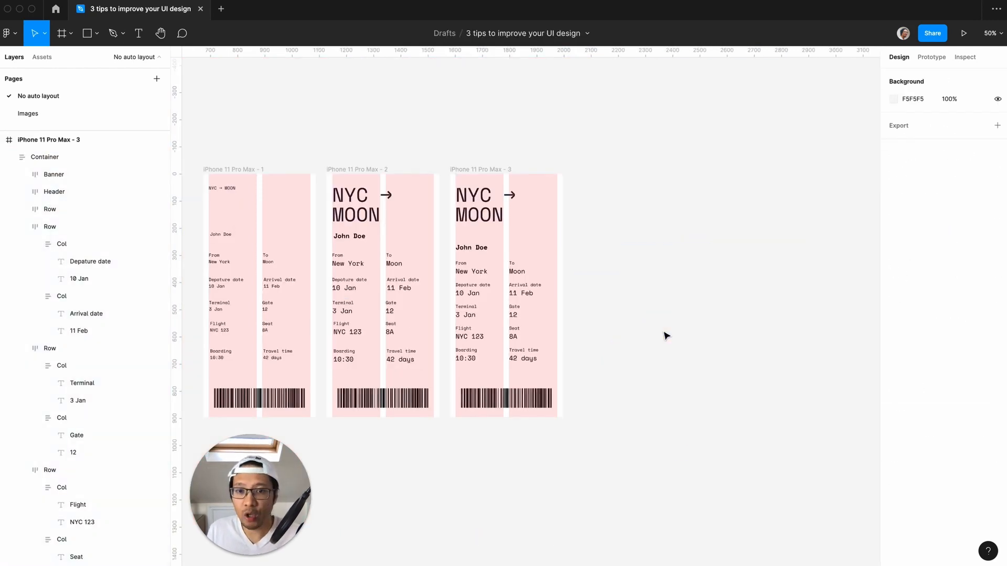
pyautogui.press('+')
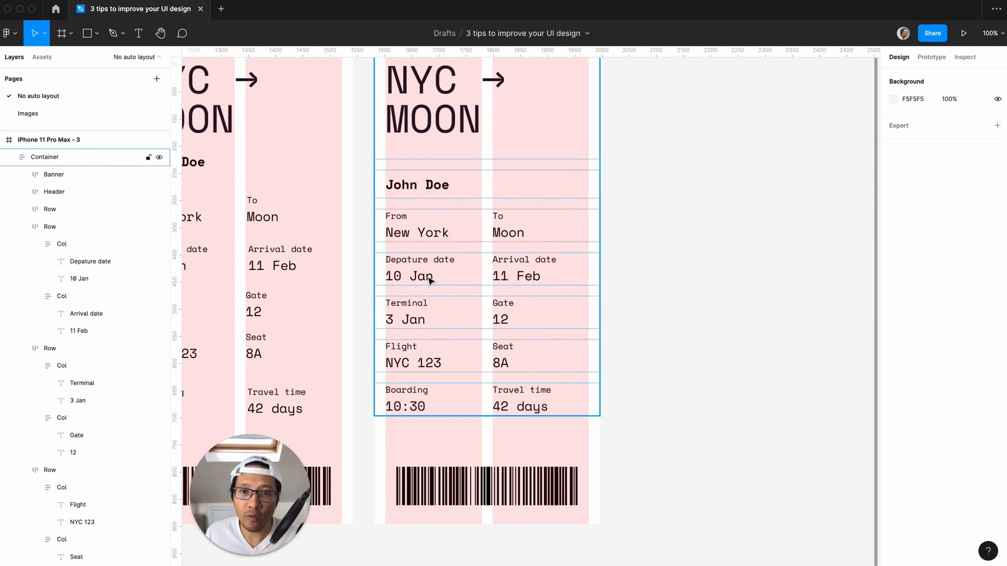
pyautogui.scroll(3, 620, 308)
pyautogui.scroll(-1, 621, 308)
pyautogui.scroll(-2, 620, 308)
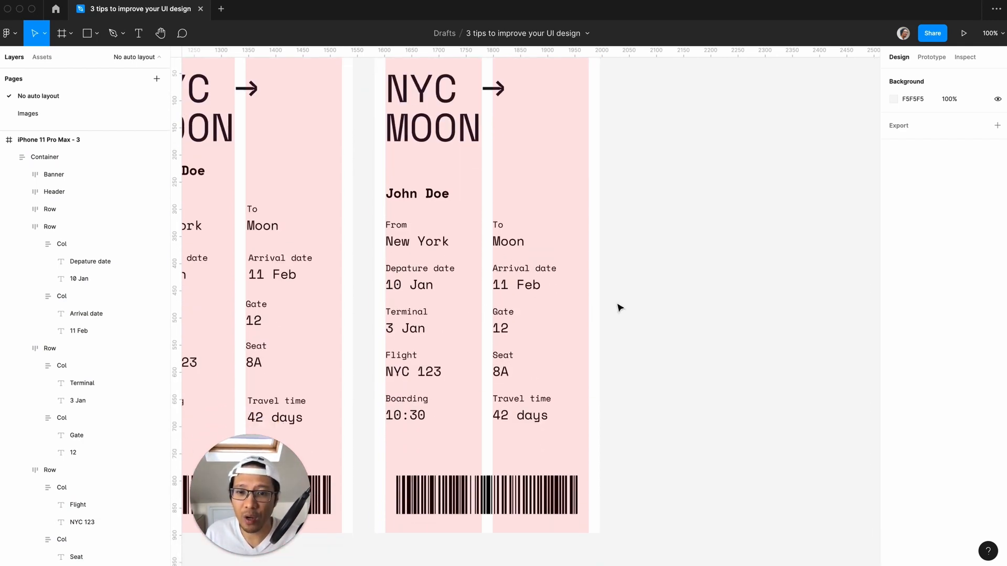
pyautogui.click(417, 270)
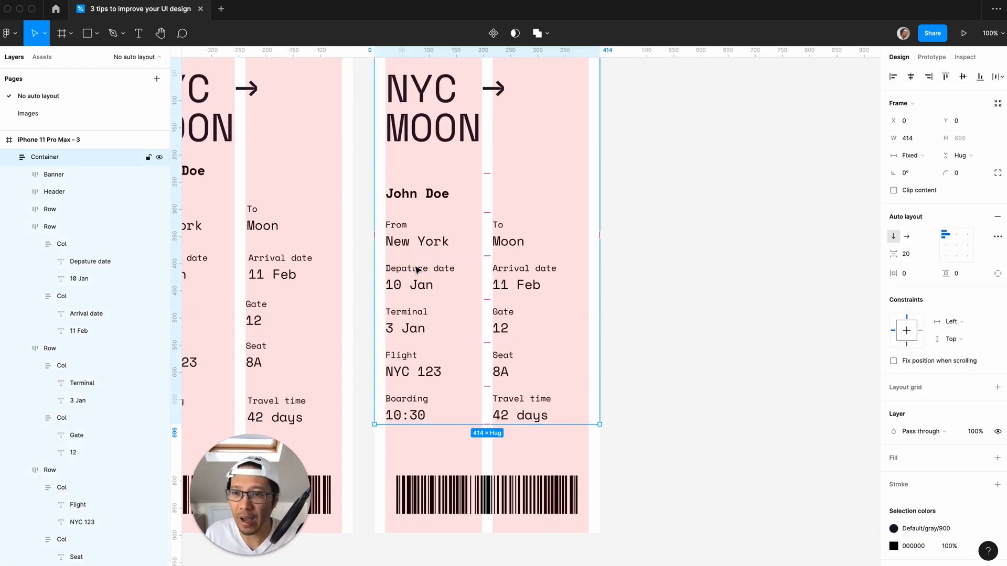
pyautogui.click(22, 226)
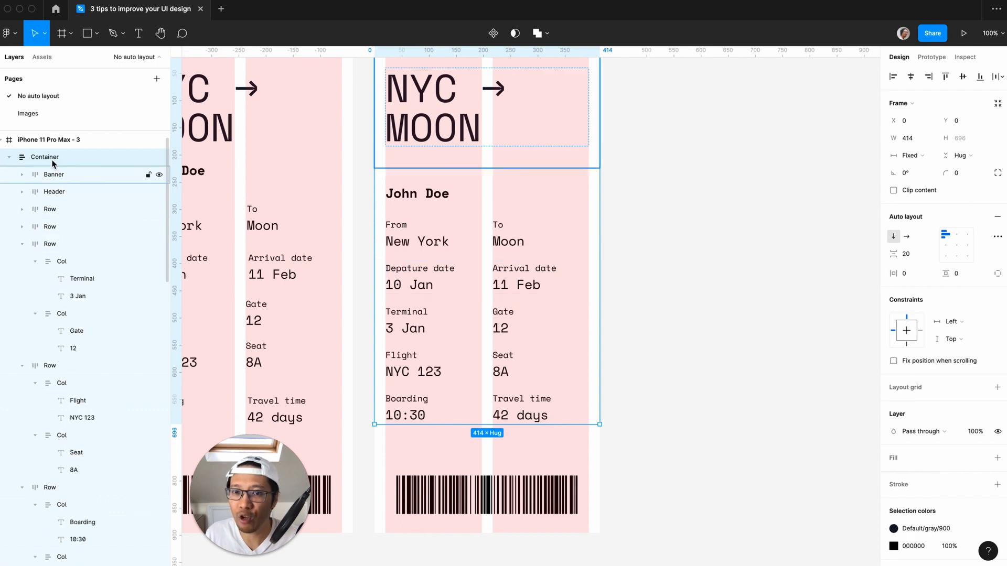
pyautogui.click(21, 244)
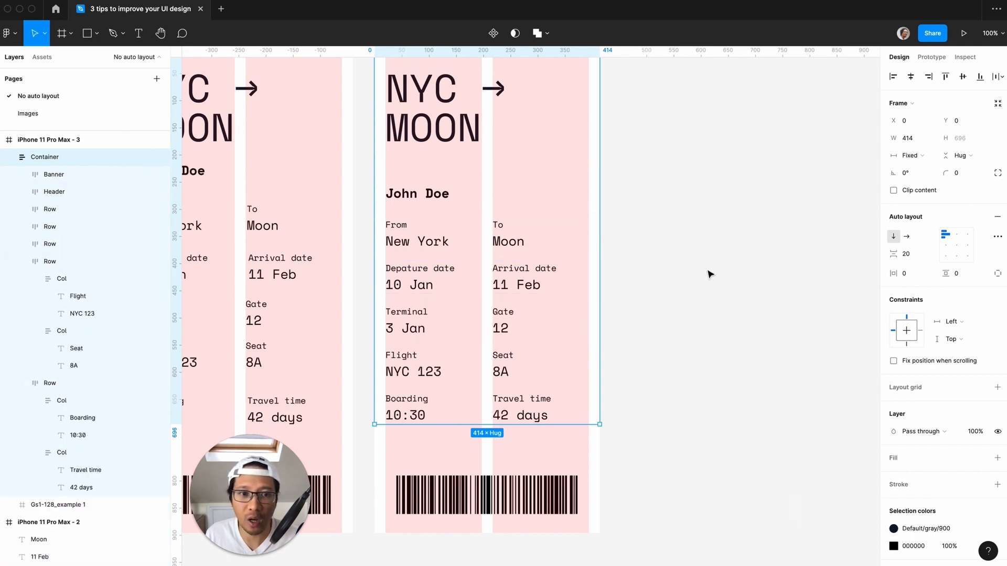
pyautogui.click(907, 255)
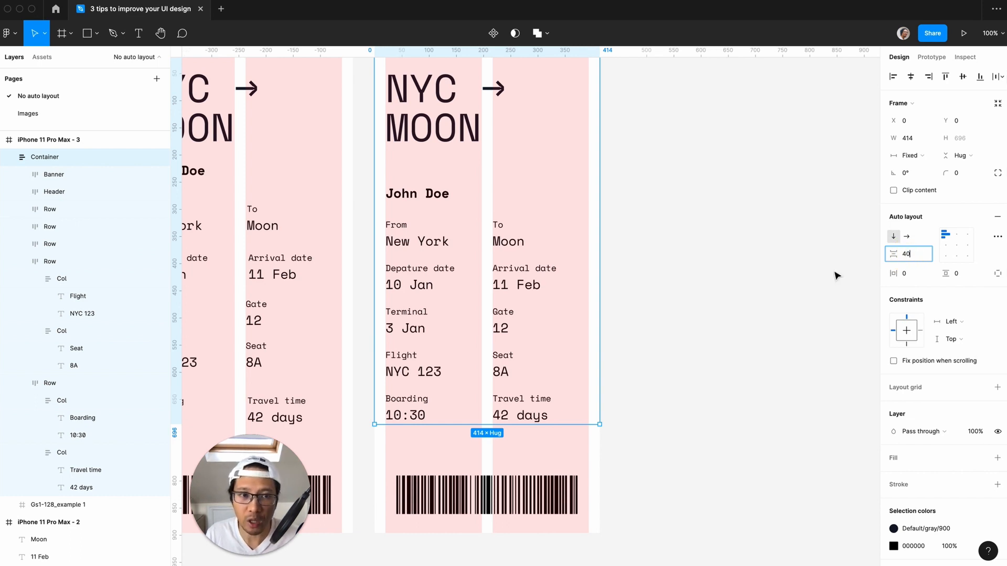
pyautogui.press('Return')
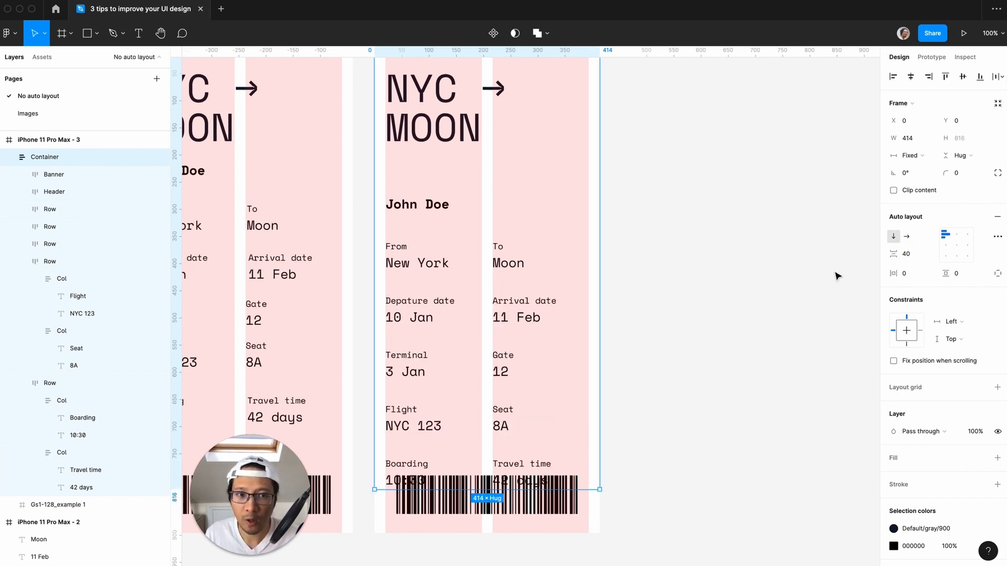
# - Try a spacing of 20 between the items of "Container" and settle on 32
pyautogui.scroll(2, 721, 249)
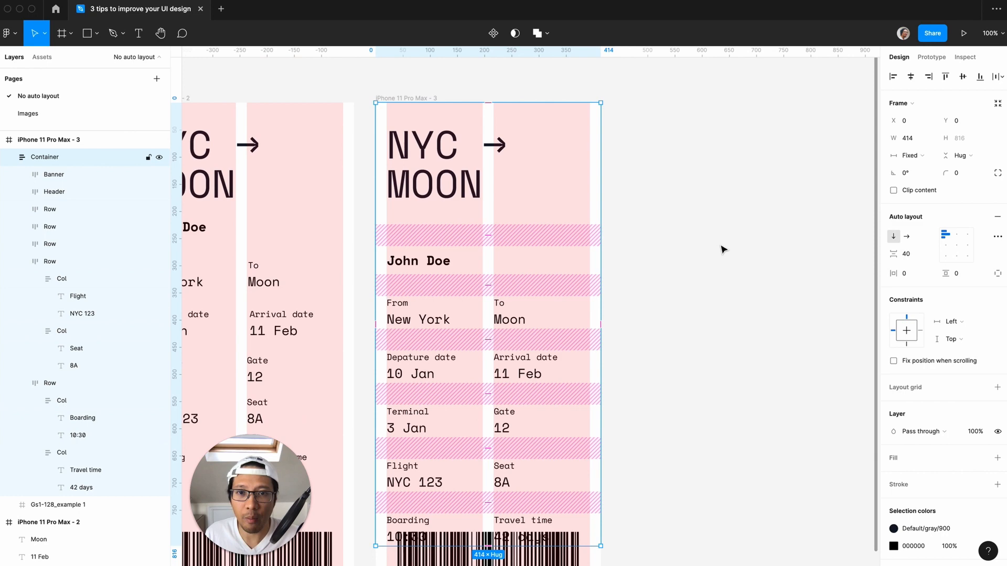
pyautogui.click(910, 257)
pyautogui.doubleClick(911, 257)
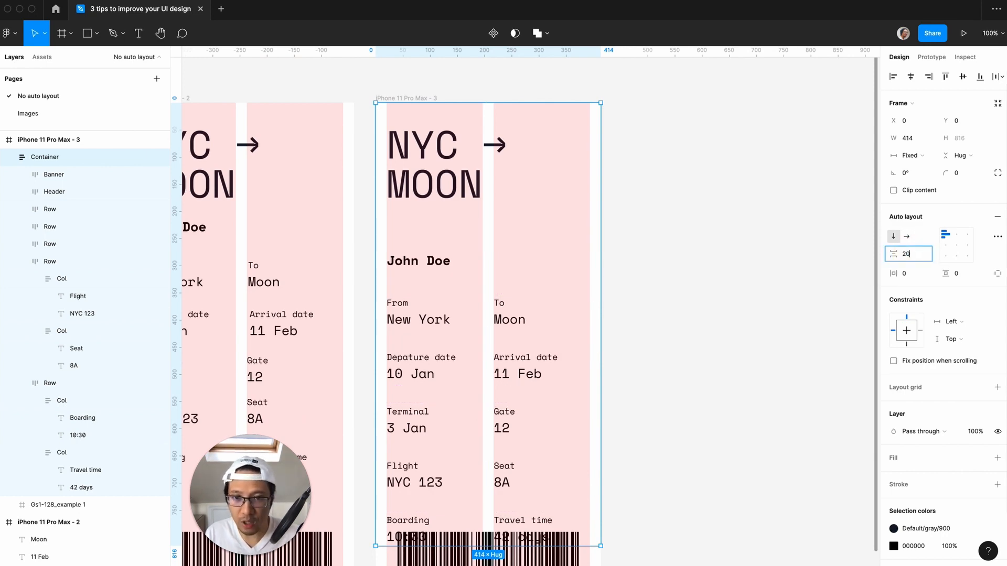
pyautogui.press('Return')
pyautogui.doubleClick(911, 255)
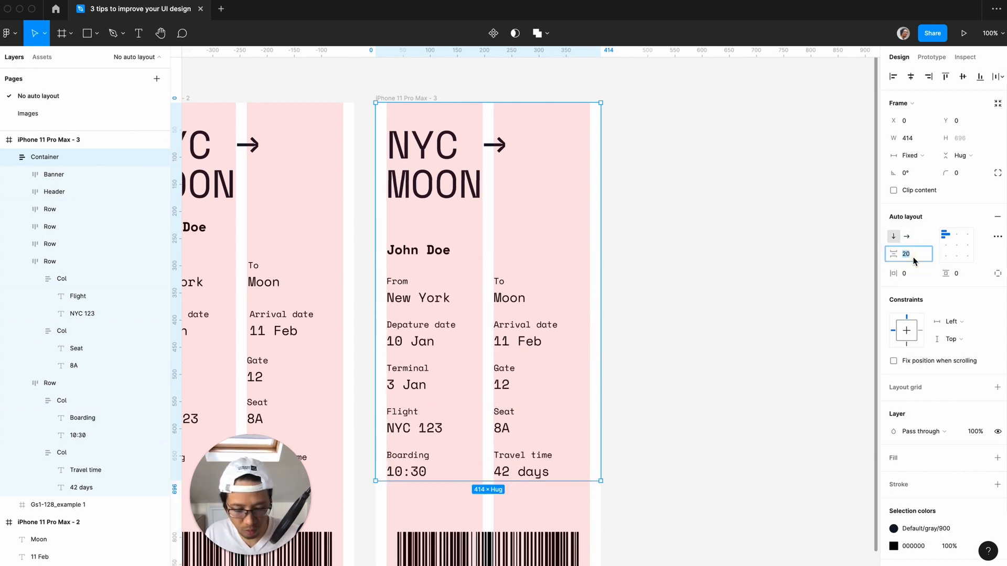
pyautogui.write('32')
pyautogui.press('Return')
pyautogui.click(699, 325)
# - Align the barcode with the bottom edge of the "iPhone 11 Pro Max - 3" frame and raise it to Y 804
pyautogui.scroll(-3, 699, 325)
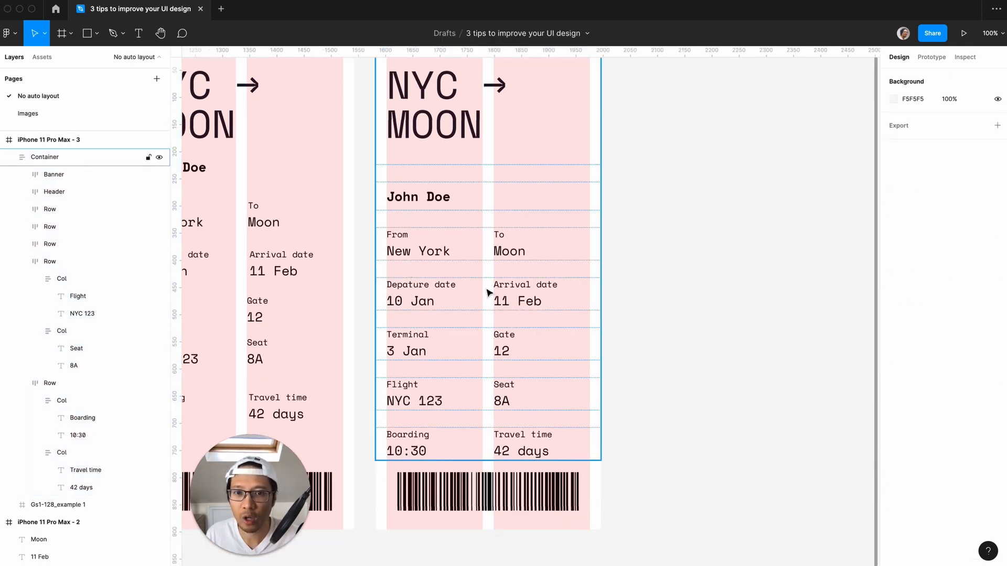
pyautogui.hscroll(-5, 697, 316)
pyautogui.hscroll(-3, 697, 316)
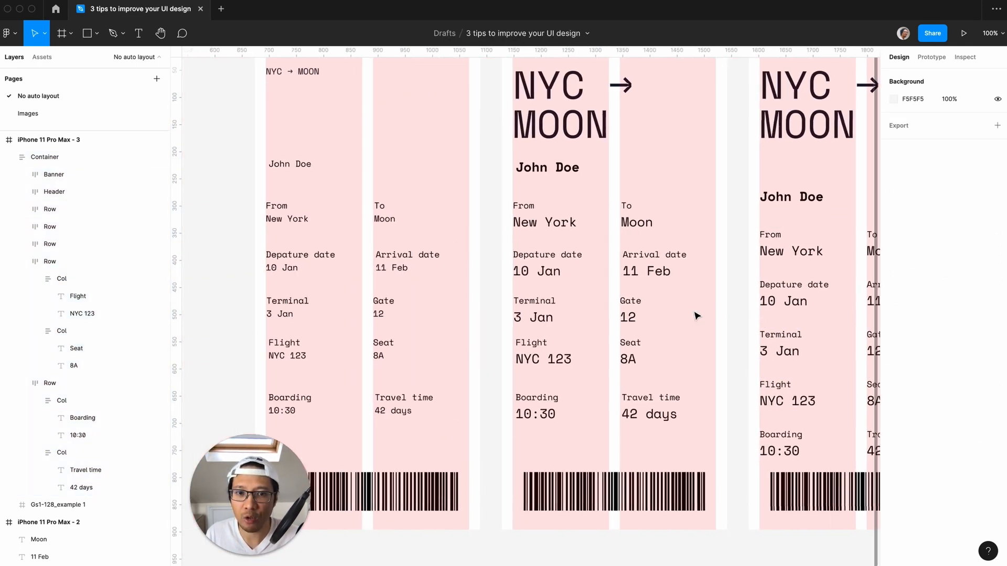
pyautogui.hscroll(5, 696, 316)
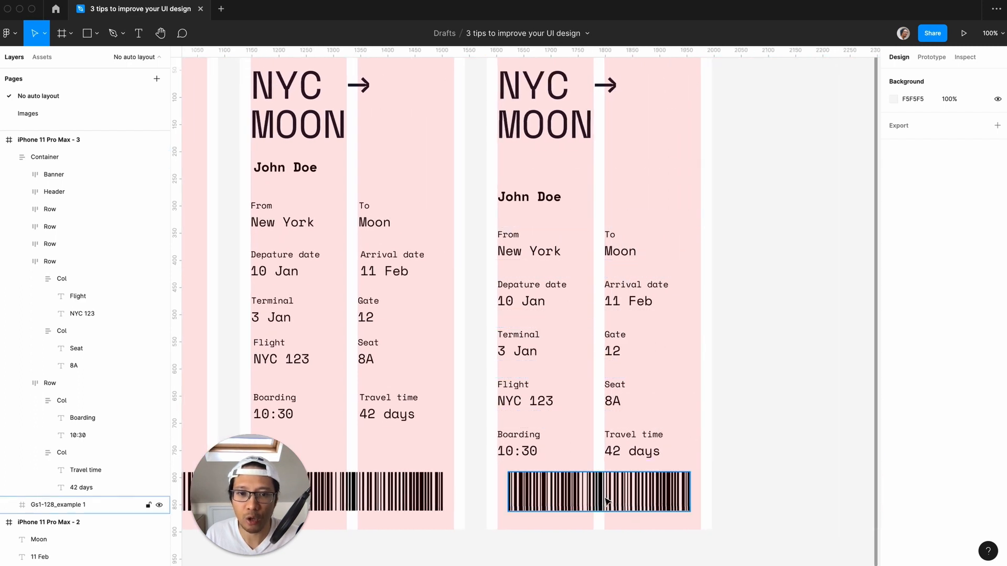
pyautogui.click(684, 483)
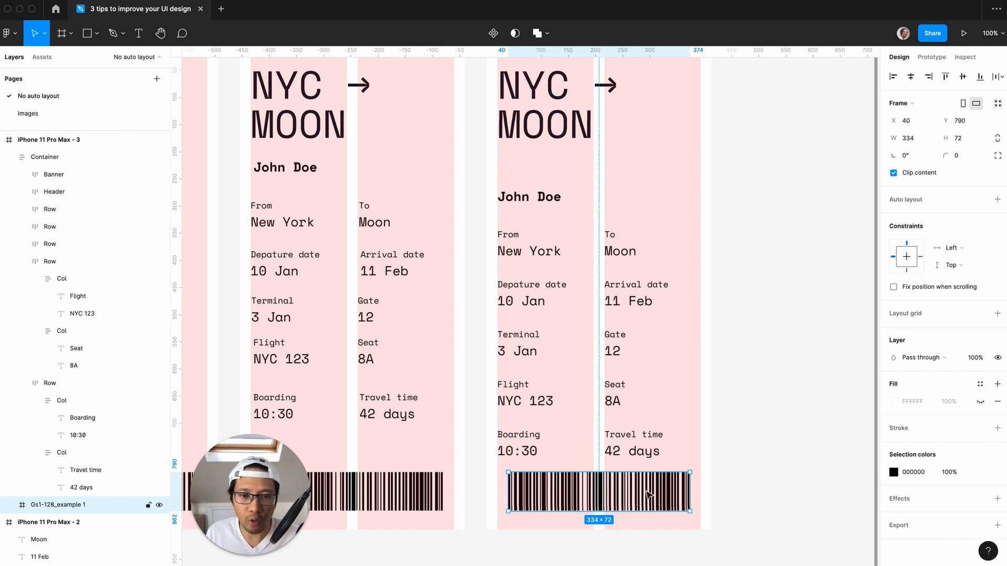
pyautogui.moveTo(649, 494); pyautogui.dragTo(649, 502)
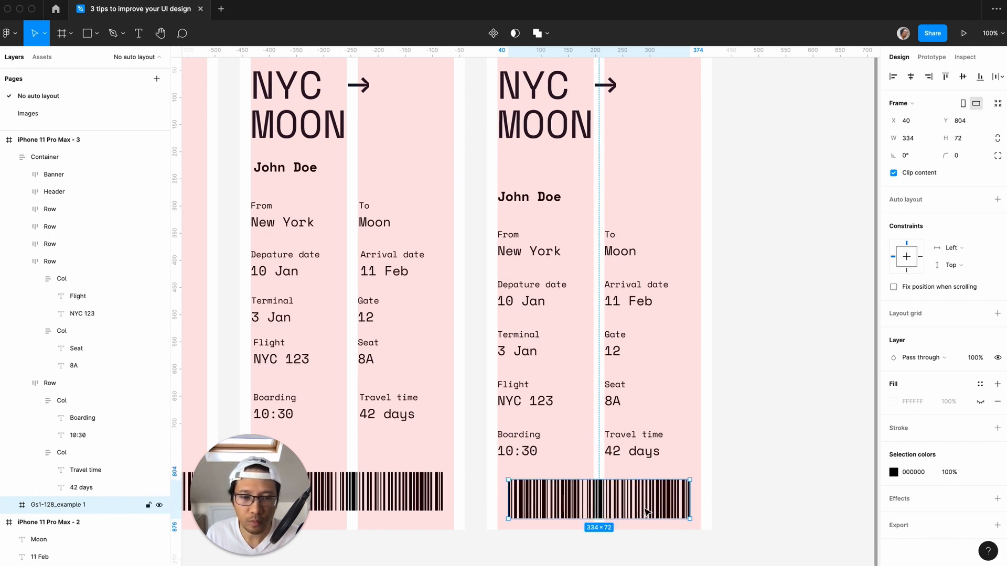
pyautogui.click(979, 76)
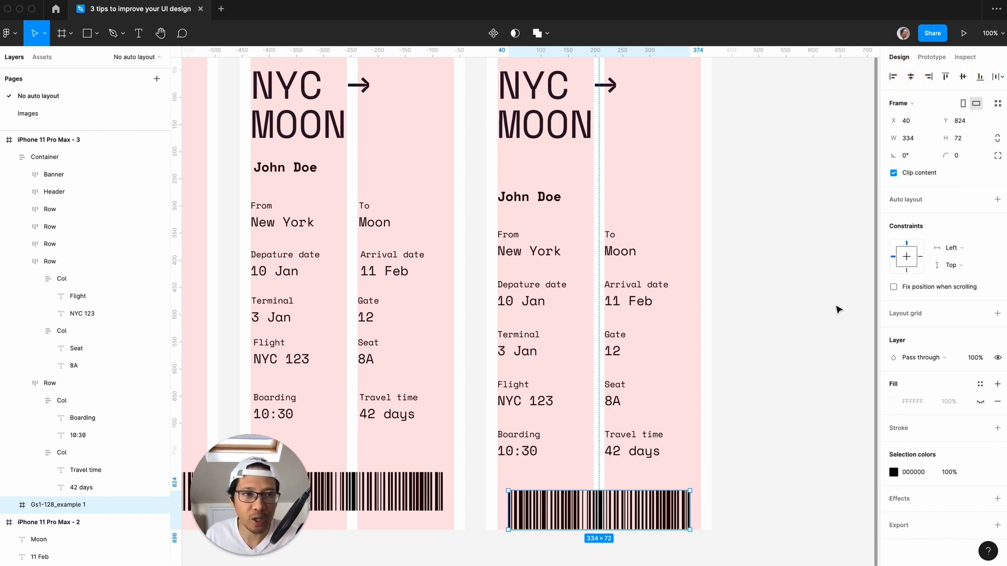
pyautogui.click(963, 122)
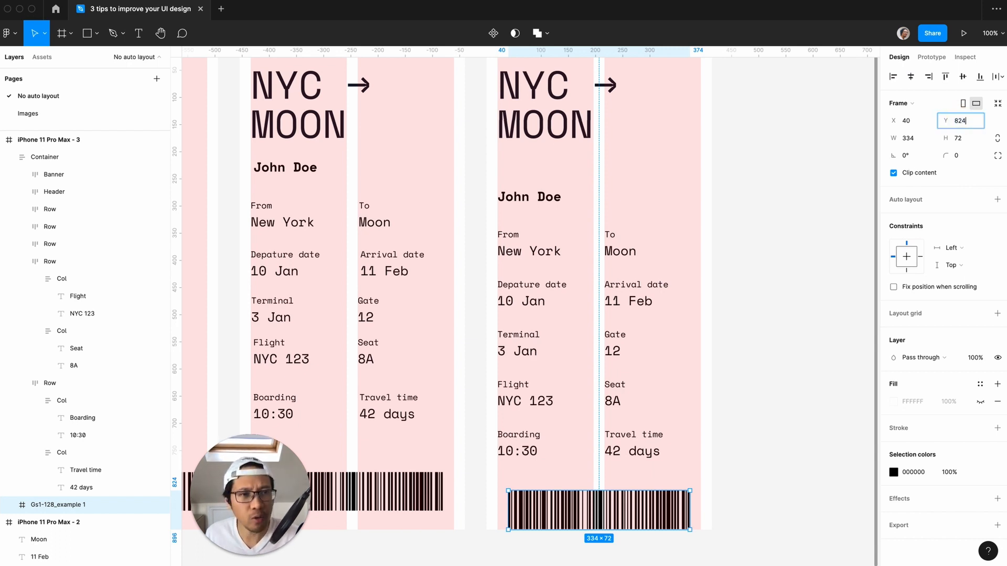
pyautogui.press('Return')
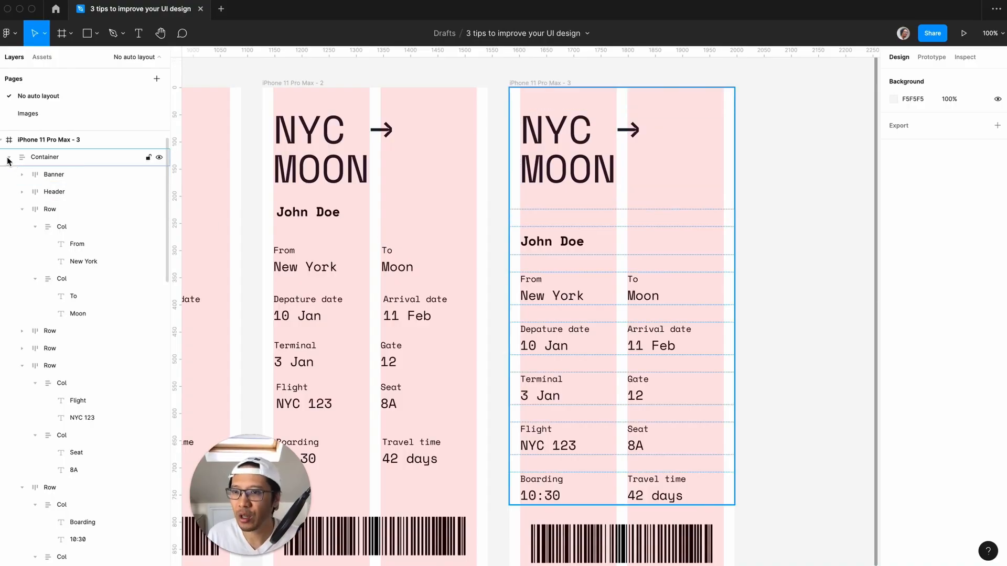
# - Duplicate the "iPhone 11 Pro Max - 3" frame beside the original, and try narrowing the copy to 273 wide before undoing that resize
pyautogui.click(8, 157)
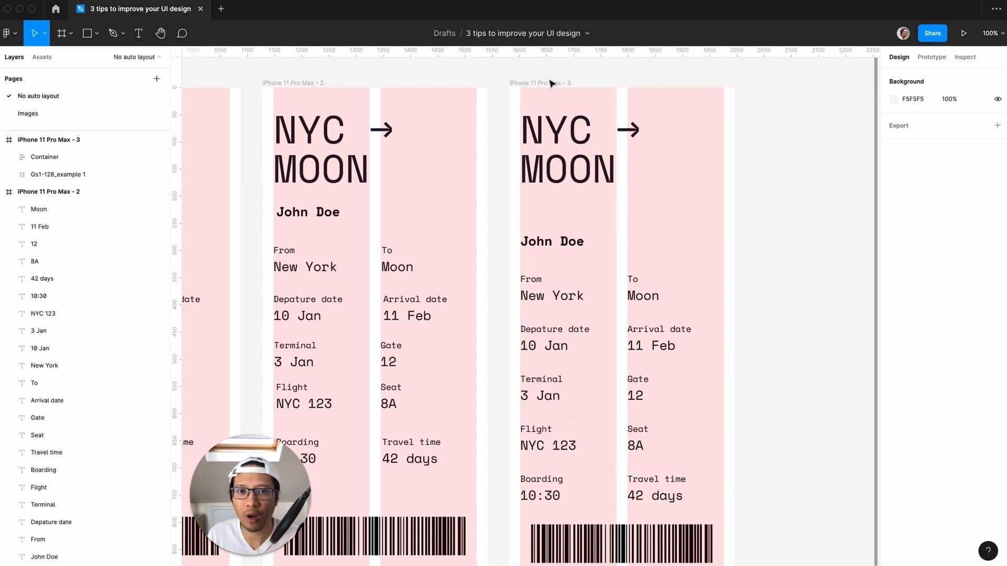
pyautogui.click(526, 84)
pyautogui.press('-')
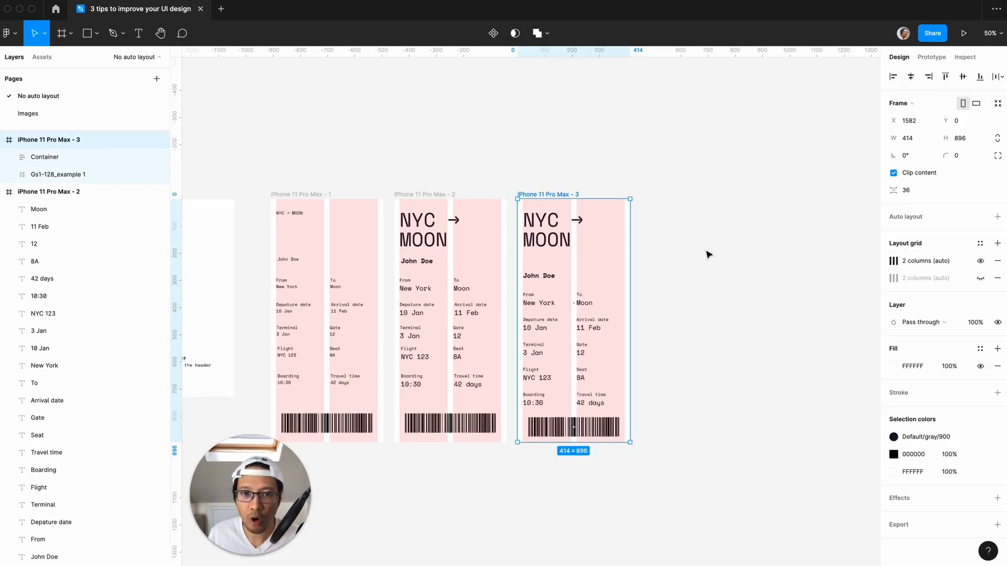
pyautogui.hotkey('ctrl', 'd')
pyautogui.moveTo(752, 251); pyautogui.dragTo(714, 250)
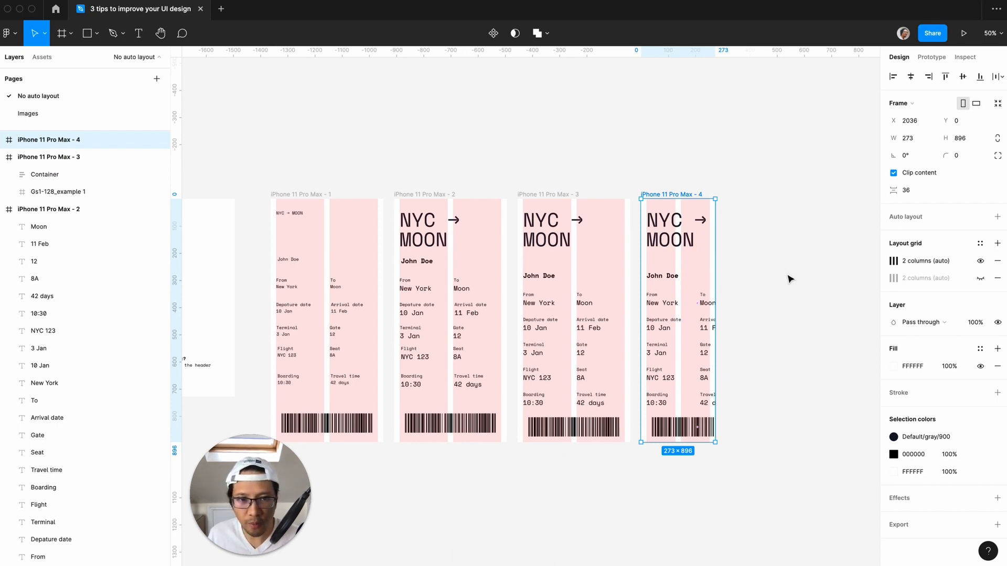
pyautogui.hotkey('ctrl', 'z')
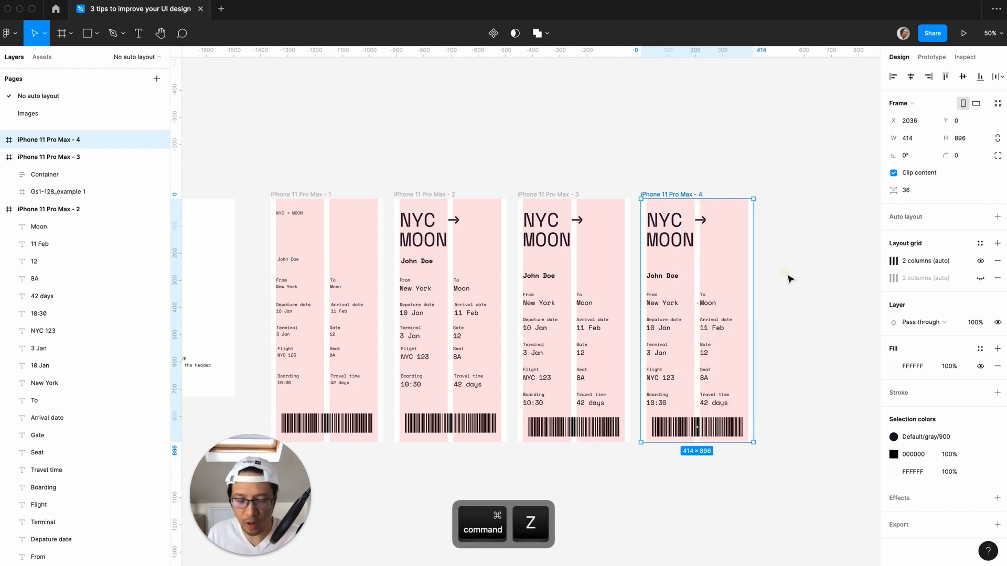
# - Set the width of "Container" in the "iPhone 11 Pro Max - 4" frame to Hug contents
pyautogui.click(787, 278)
pyautogui.press('+')
pyautogui.hscroll(5, 787, 279)
pyautogui.click(580, 166)
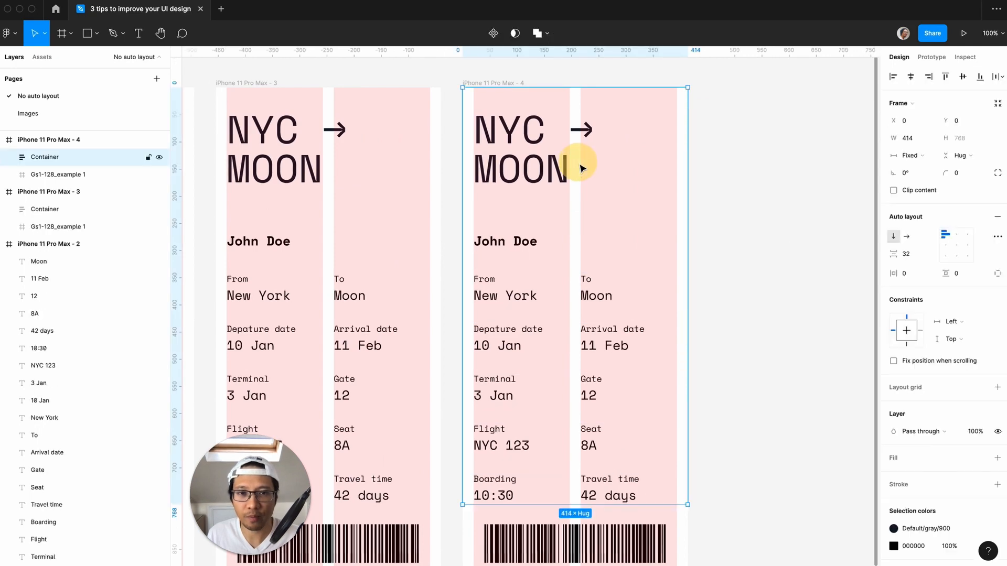
pyautogui.doubleClick(538, 168)
pyautogui.click(521, 297)
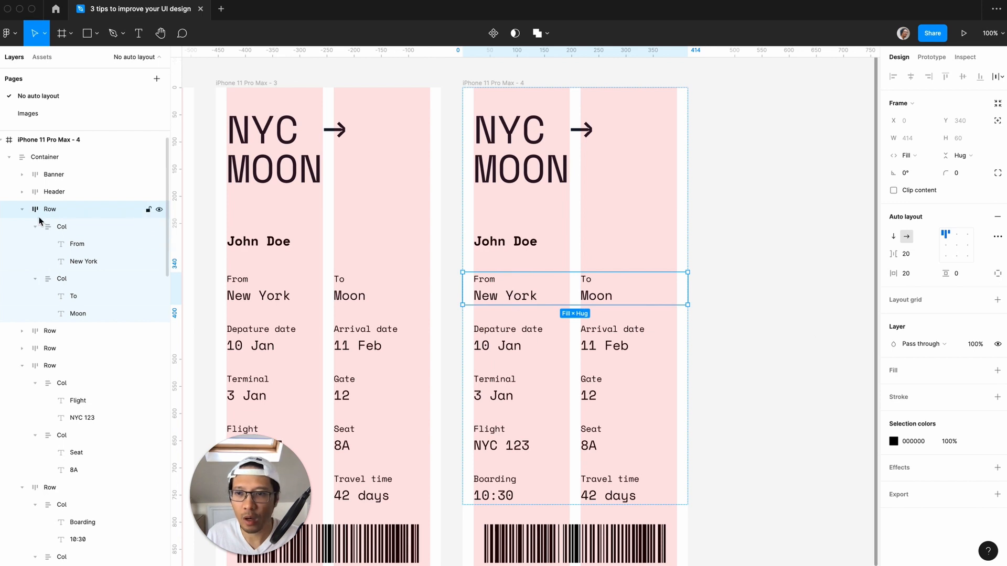
pyautogui.click(47, 163)
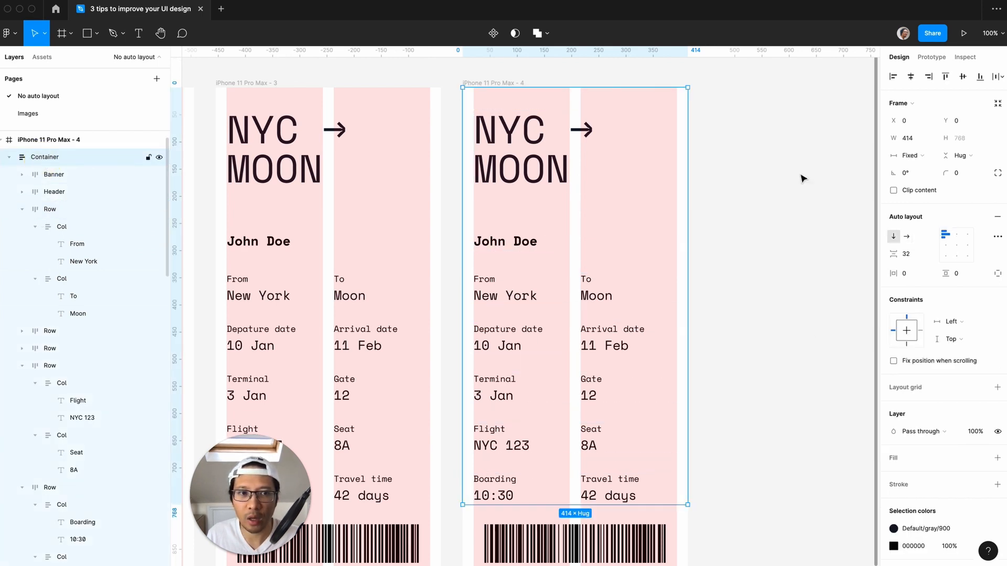
pyautogui.click(909, 157)
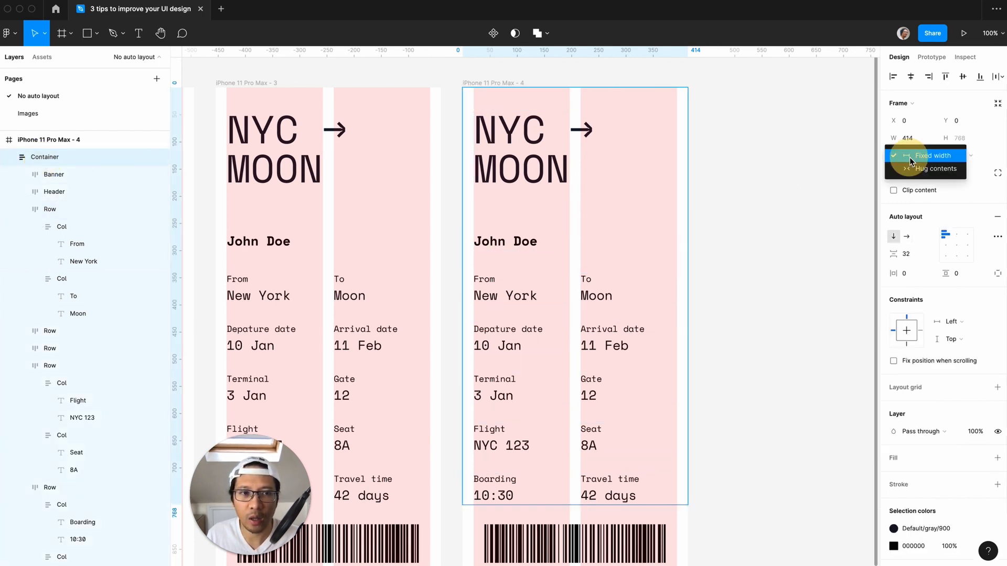
pyautogui.click(913, 156)
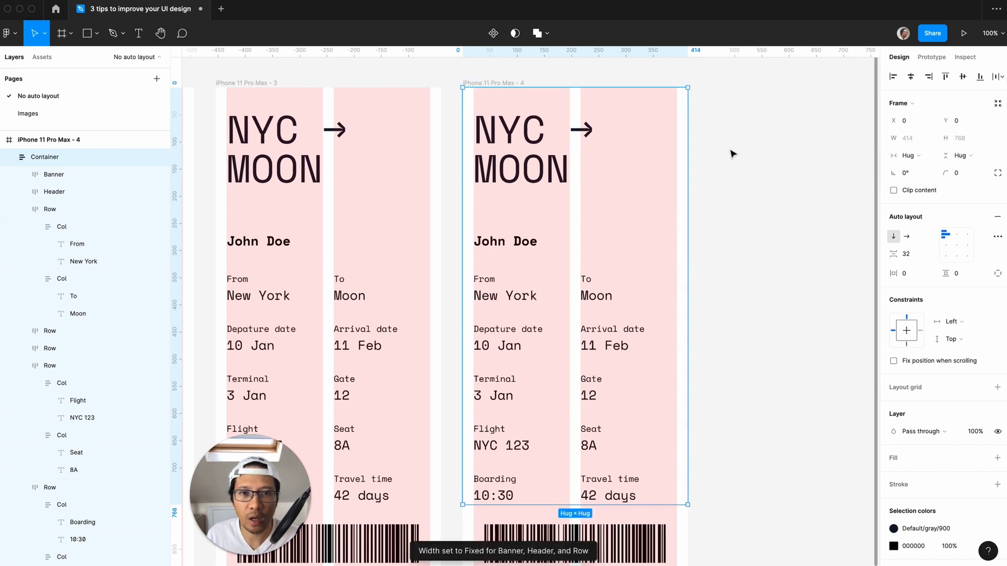
# - Try narrowing the "iPhone 11 Pro Max - 4" frame to 308 wide and undo the resize
pyautogui.click(479, 74)
pyautogui.click(477, 86)
pyautogui.moveTo(687, 201); pyautogui.dragTo(629, 202)
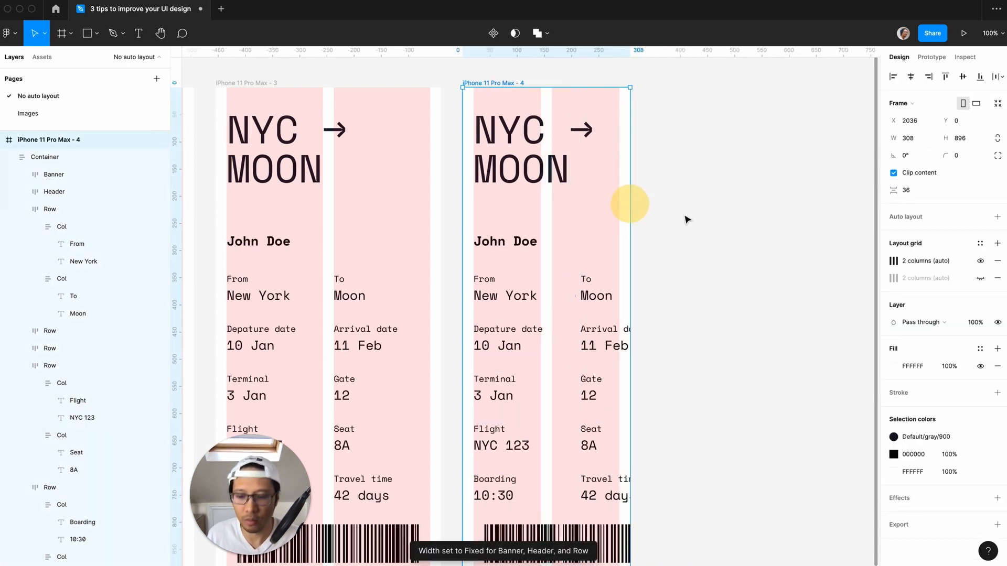
pyautogui.press('super+z')
pyautogui.press('super+z')
pyautogui.press('super+z')
pyautogui.press('super+z')
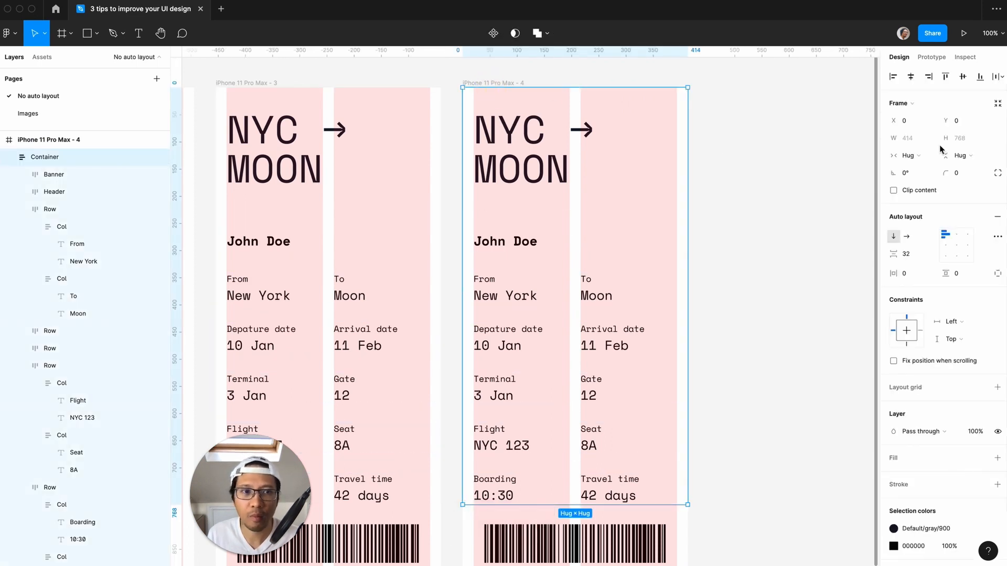
# - Set "Container" to Fixed width and its first two "Row" layers, From/To and the travel dates, to Fill container
pyautogui.click(919, 157)
pyautogui.click(917, 146)
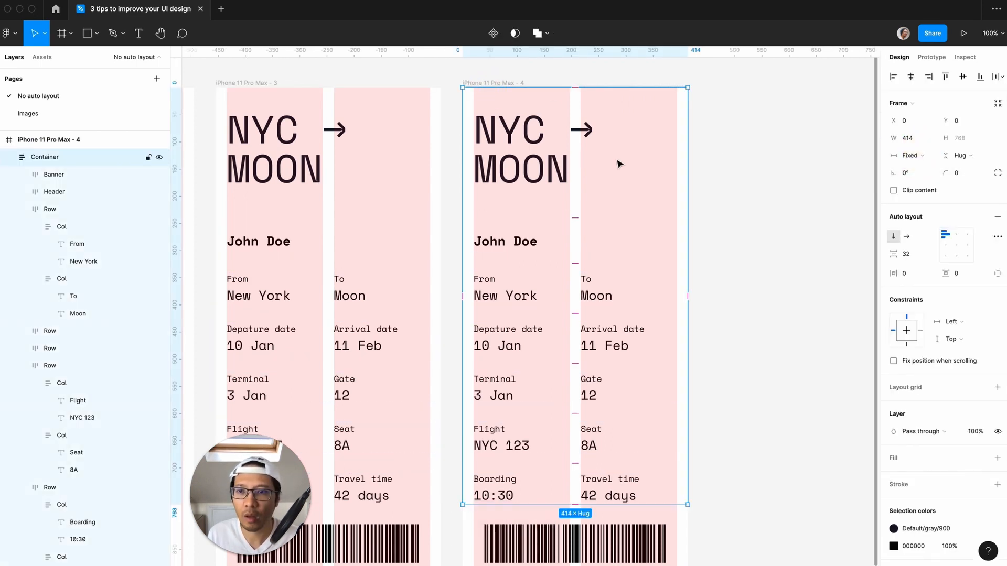
pyautogui.press('Return')
pyautogui.click(561, 292)
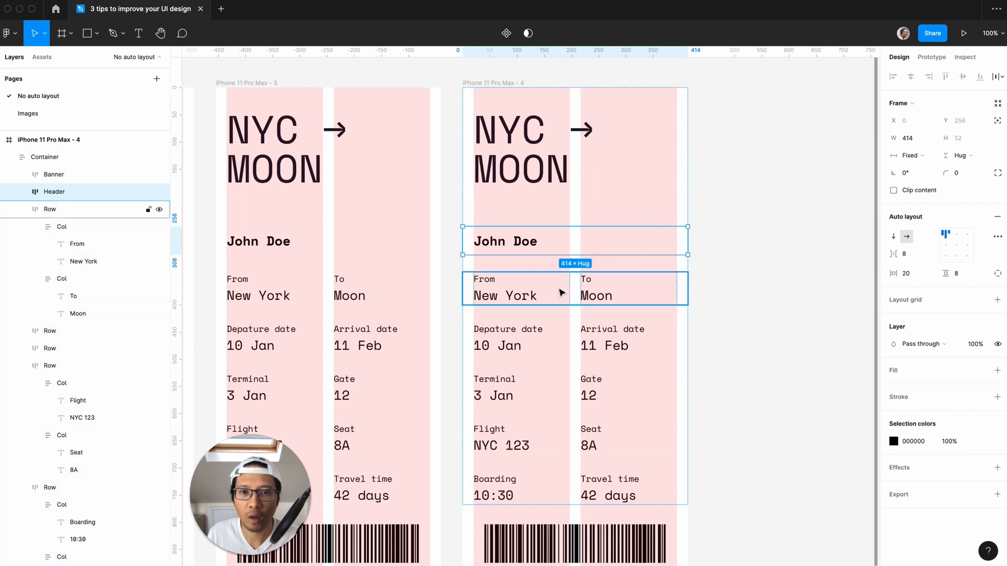
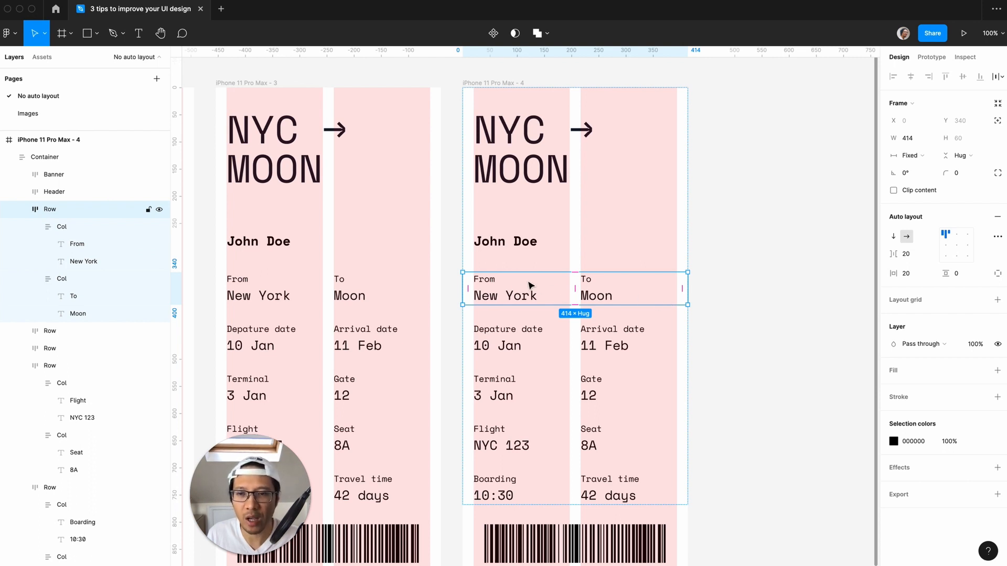
pyautogui.click(920, 156)
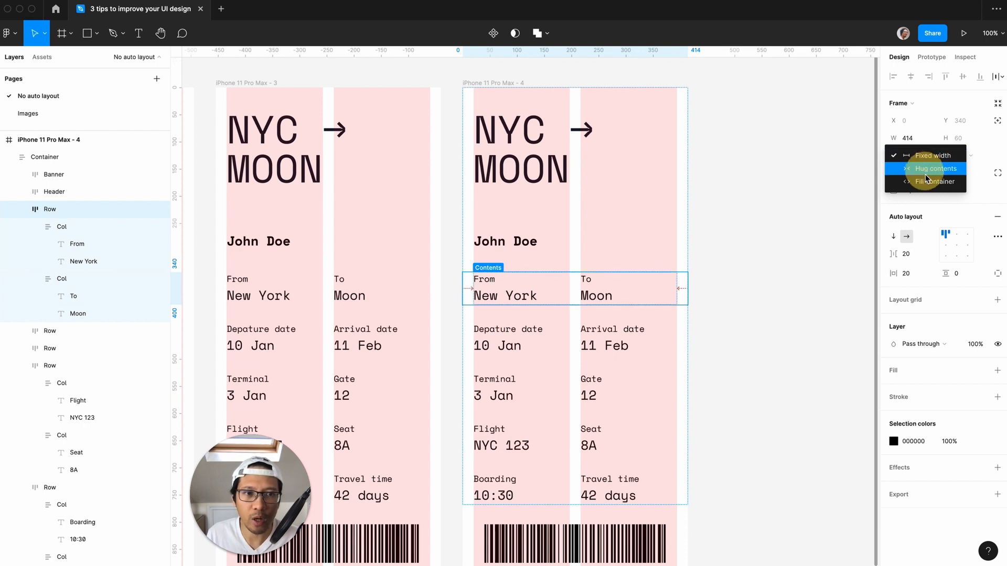
pyautogui.click(925, 173)
pyautogui.click(650, 329)
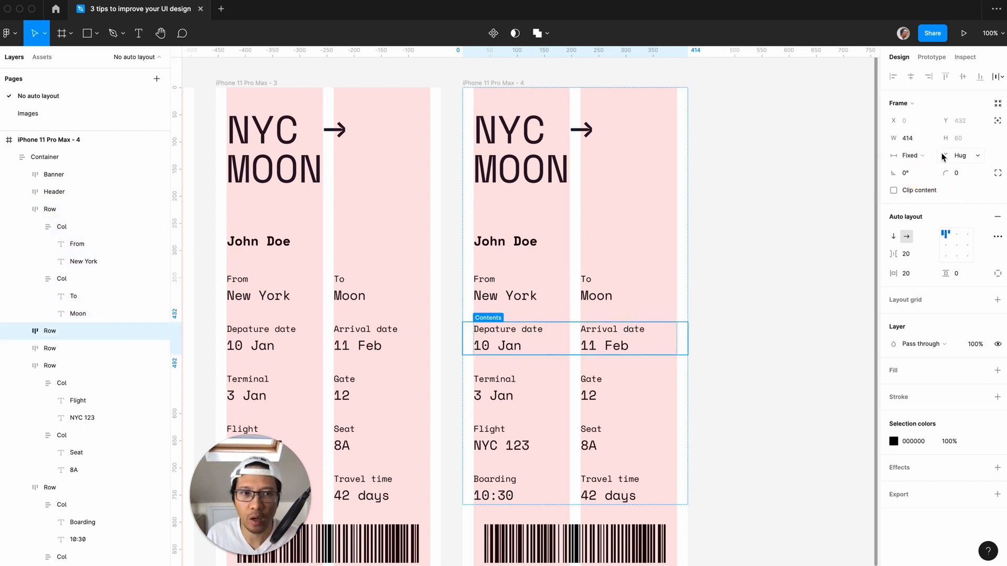
pyautogui.click(920, 157)
pyautogui.click(927, 180)
# - Set the widths of the Terminal, Flight and Boarding rows together to Fill container
pyautogui.click(622, 389)
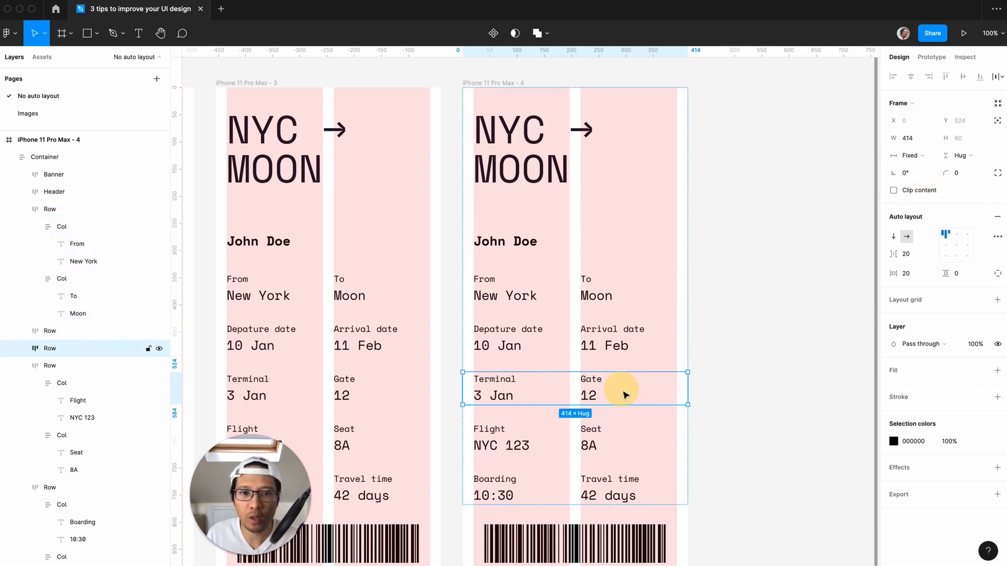
pyautogui.keyDown('shift'); pyautogui.click(613, 451); pyautogui.keyUp('shift')
pyautogui.keyDown('shift'); pyautogui.click(641, 496); pyautogui.keyUp('shift')
pyautogui.click(922, 159)
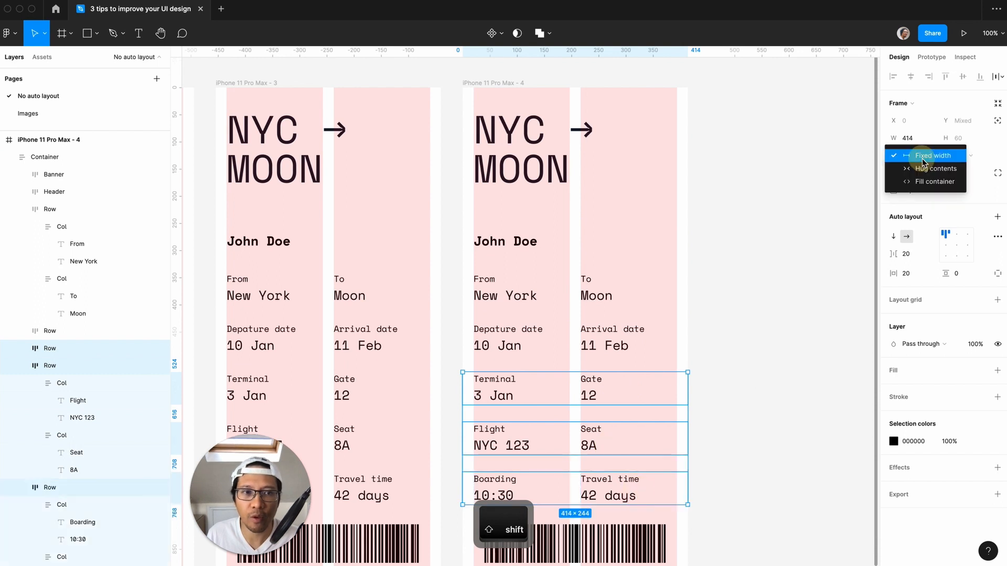
pyautogui.click(926, 181)
pyautogui.click(826, 227)
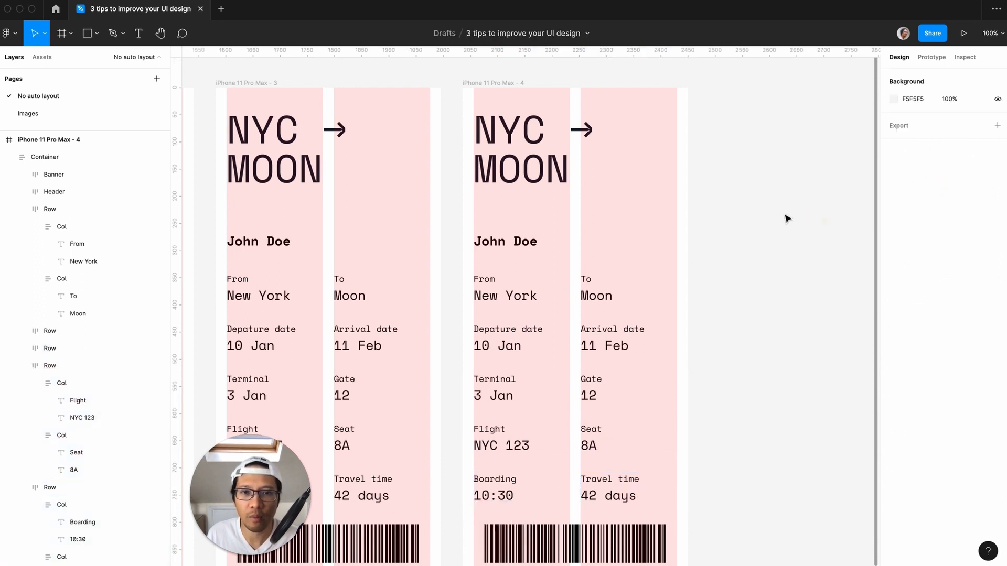
# - Set the widths of the "Banner" and "Header" layers to Fill container
pyautogui.click(506, 163)
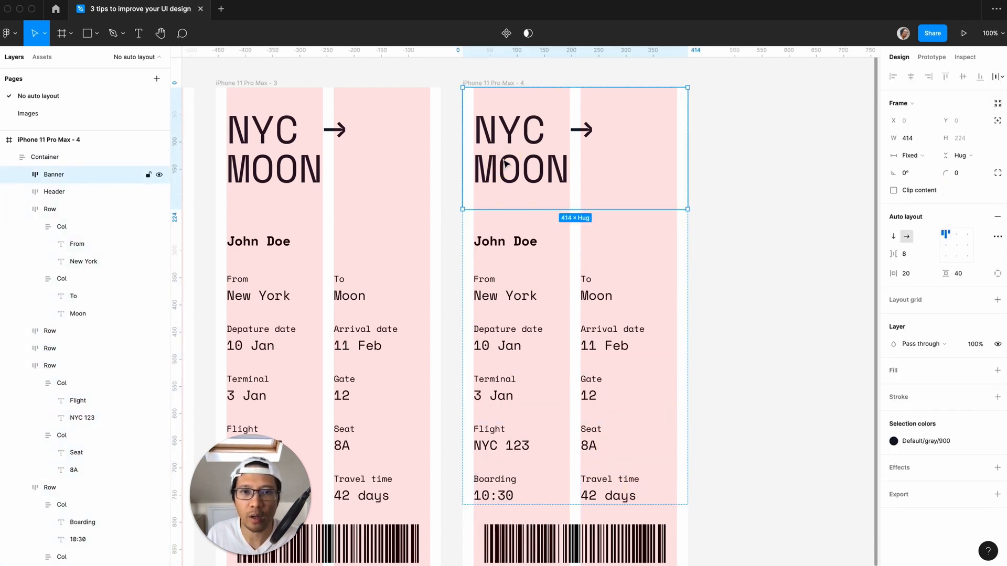
pyautogui.click(924, 163)
pyautogui.click(926, 180)
pyautogui.click(516, 233)
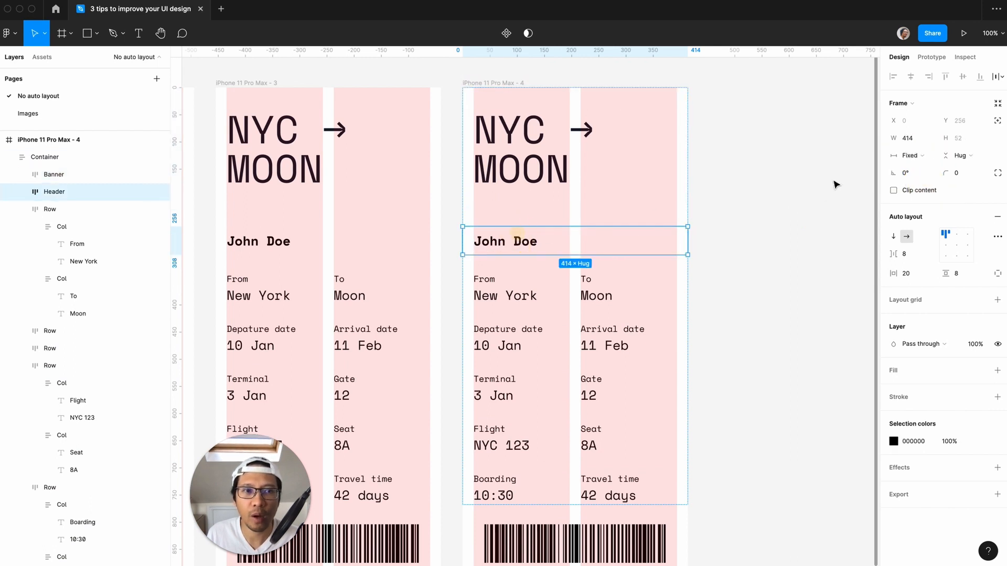
pyautogui.click(918, 155)
pyautogui.click(917, 181)
# - Test narrowing the "iPhone 11 Pro Max - 4" frame to 338 wide and undo the resize
pyautogui.click(485, 84)
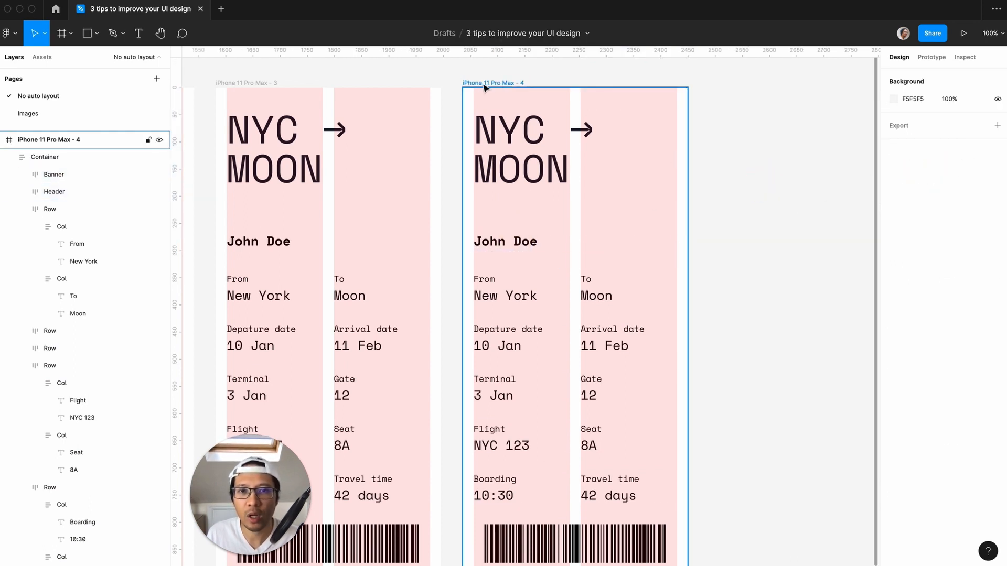
pyautogui.moveTo(687, 128); pyautogui.dragTo(646, 129)
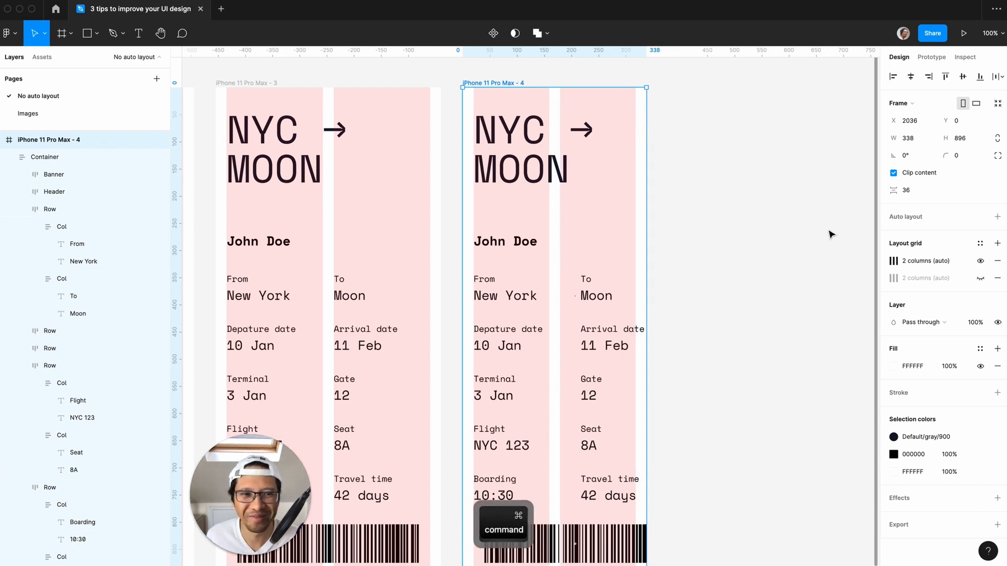
pyautogui.press('super+z')
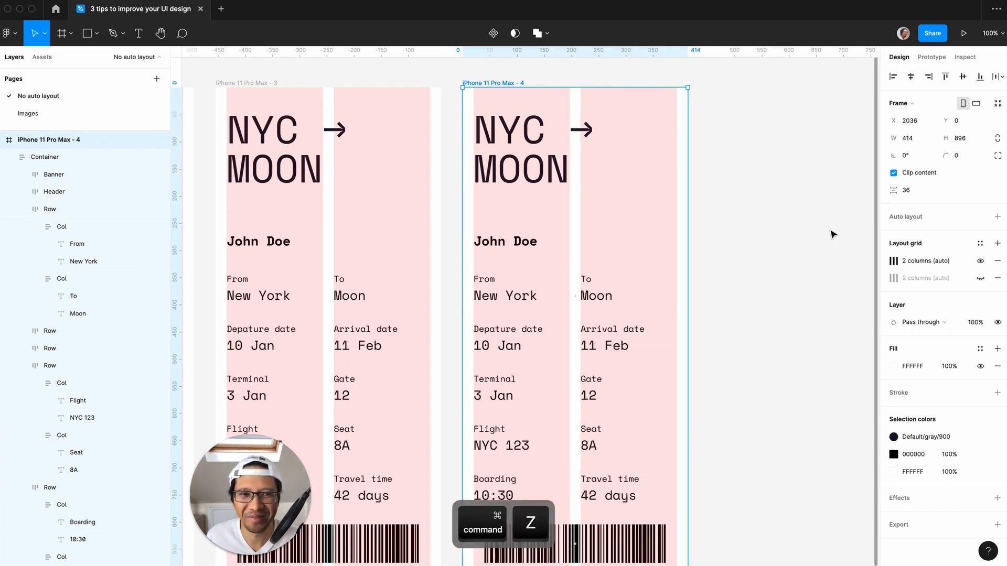
# - Examine the resizing settings of the From/To row, its two columns and their text layers in the "iPhone 11 Pro Max - 4" frame
pyautogui.doubleClick(595, 307)
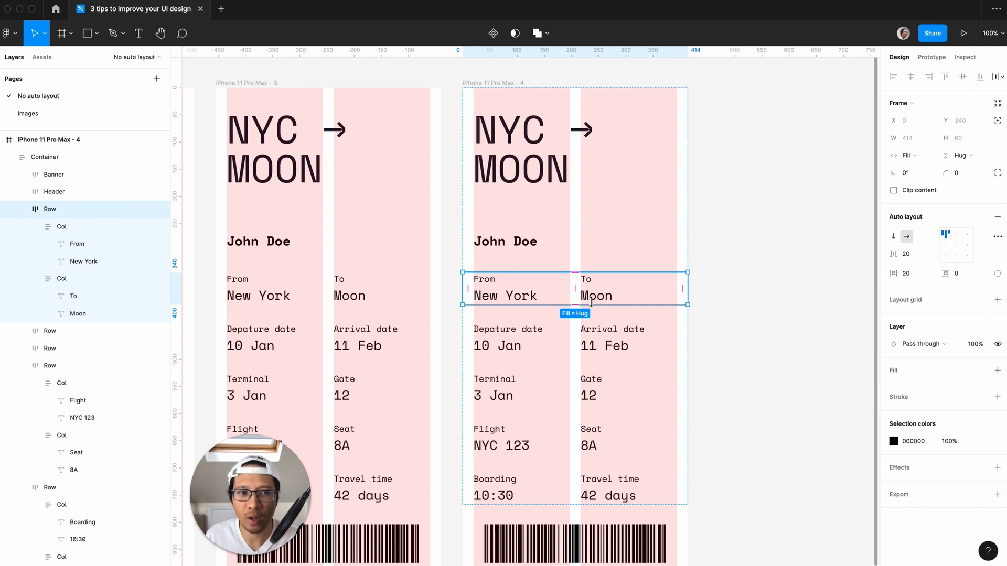
pyautogui.press('Return')
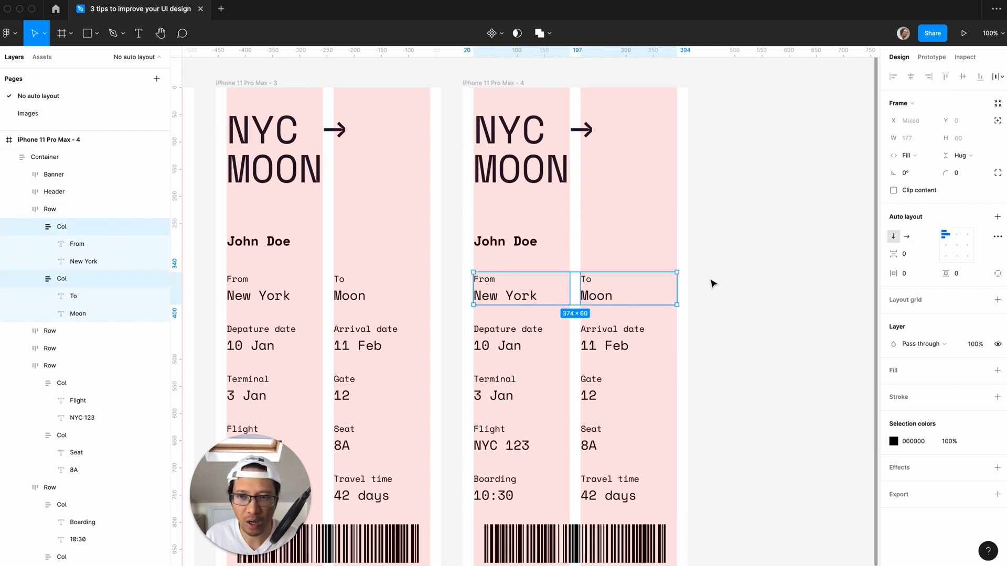
pyautogui.press('Return')
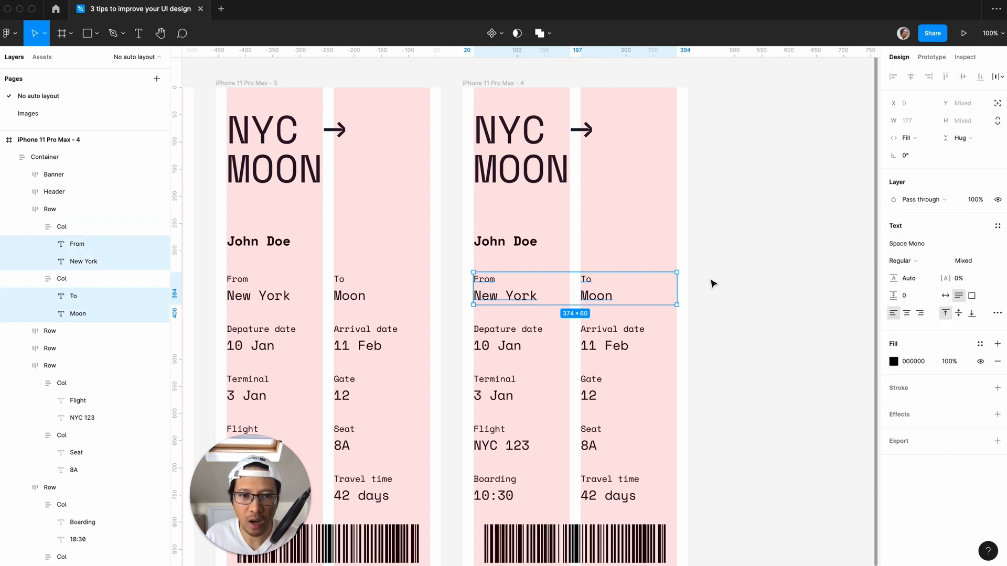
pyautogui.click(712, 284)
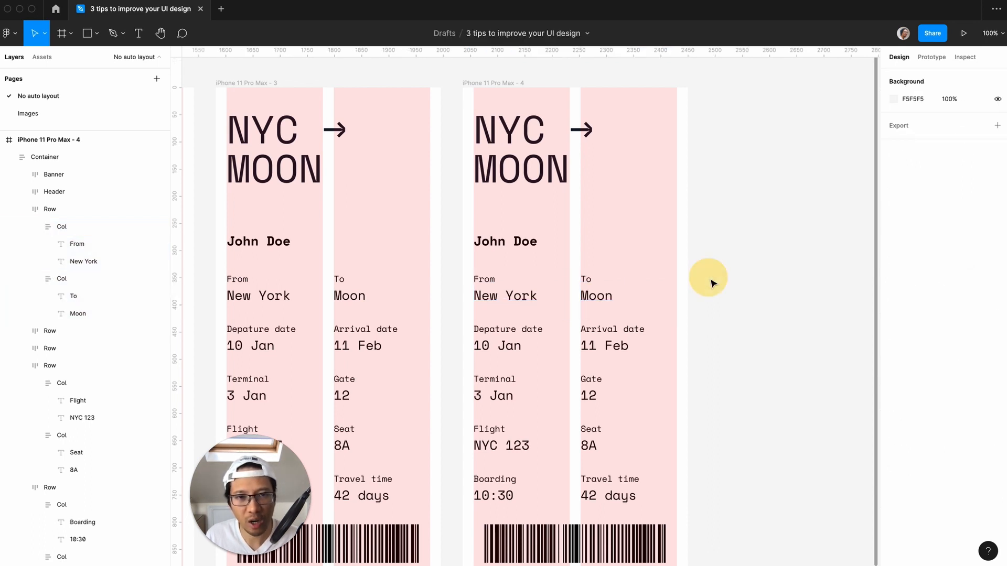
# - Review the four boarding pass frames side by side along with the "3 tips" notes on grid layout, spacing scale and type scale
pyautogui.press('-')
pyautogui.hscroll(-3, 722, 165)
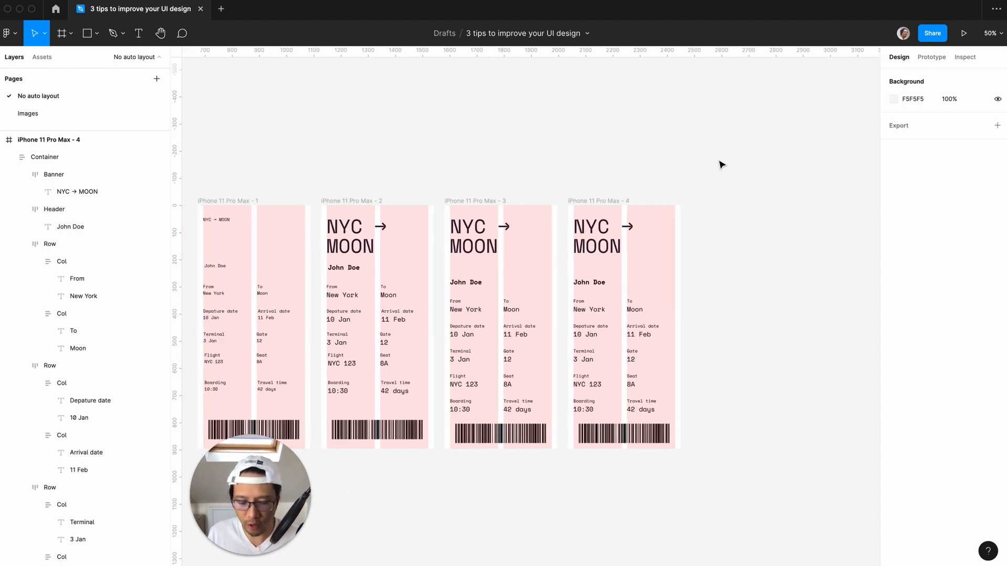
pyautogui.hscroll(-5, 724, 171)
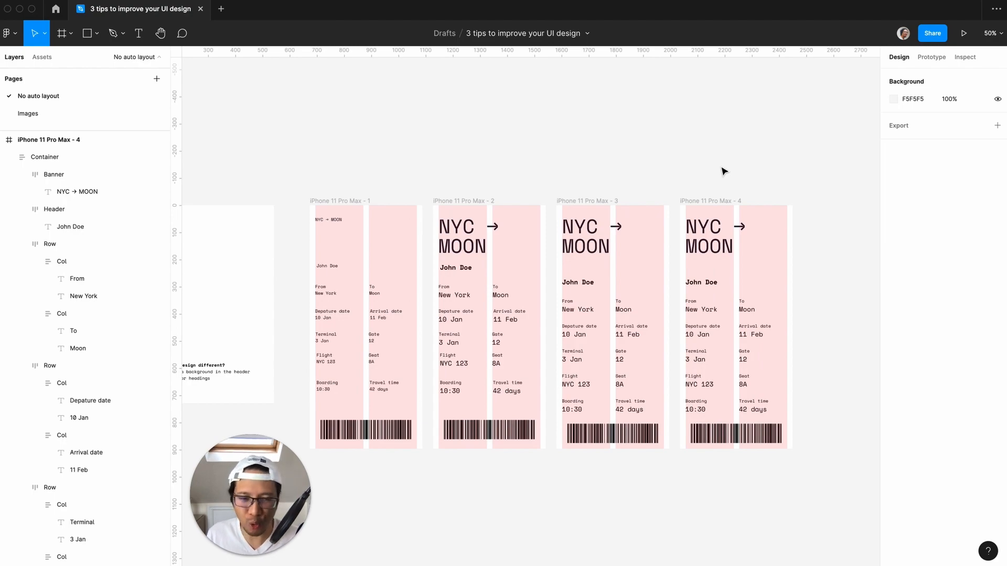
pyautogui.hscroll(5, 722, 170)
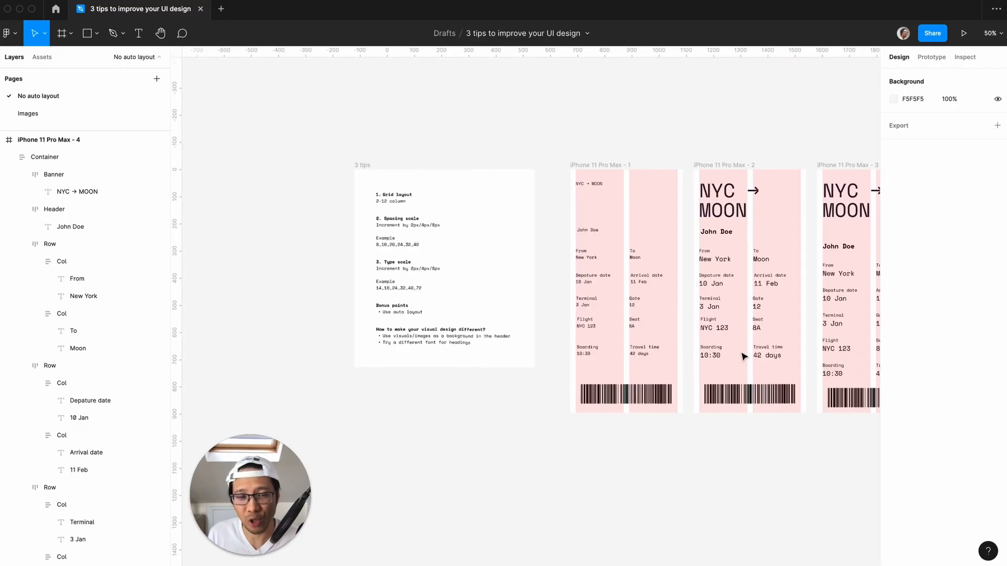
pyautogui.hscroll(10, 742, 355)
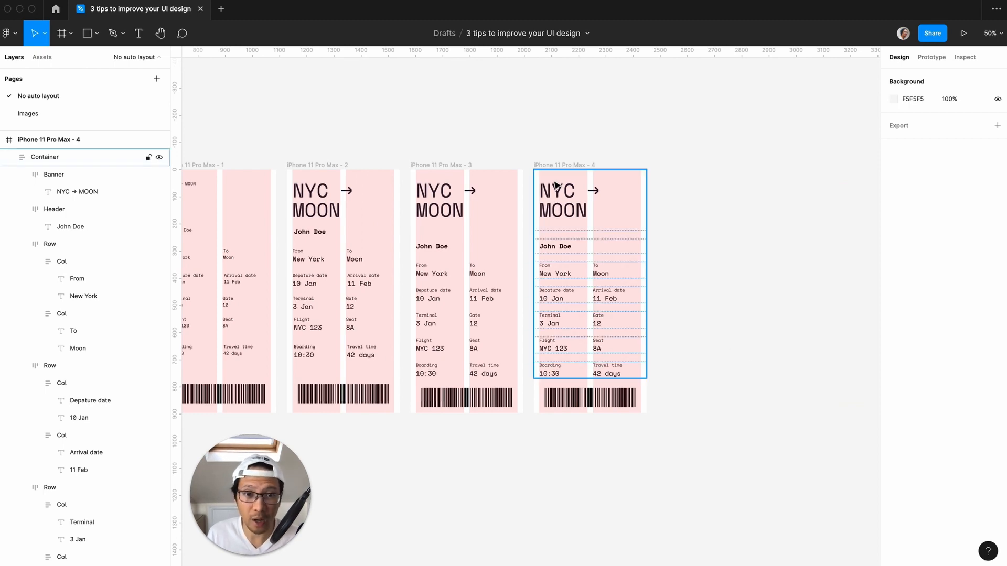
pyautogui.hotkey('shift', '0')
pyautogui.scroll(3, 734, 490)
pyautogui.press('-')
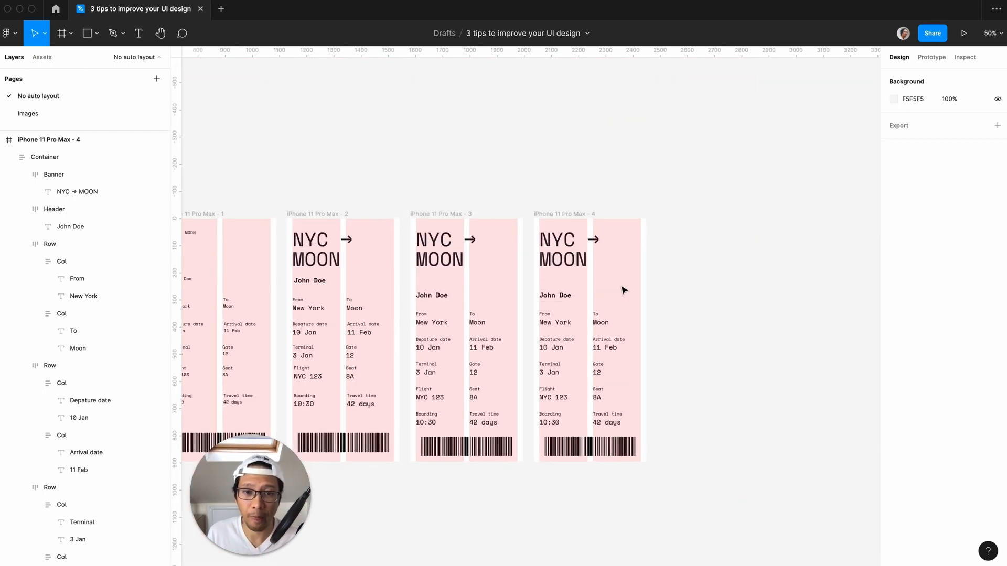
pyautogui.hotkey('shift', '0')
pyautogui.press('-')
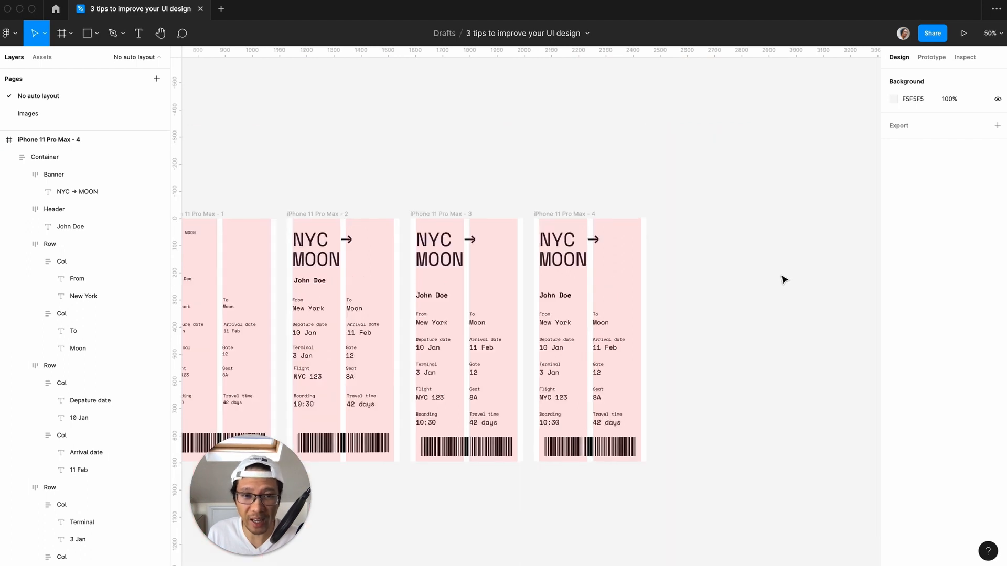
# - Duplicate the "iPhone 11 Pro Max - 4" frame
pyautogui.click(566, 213)
pyautogui.press('super+d')
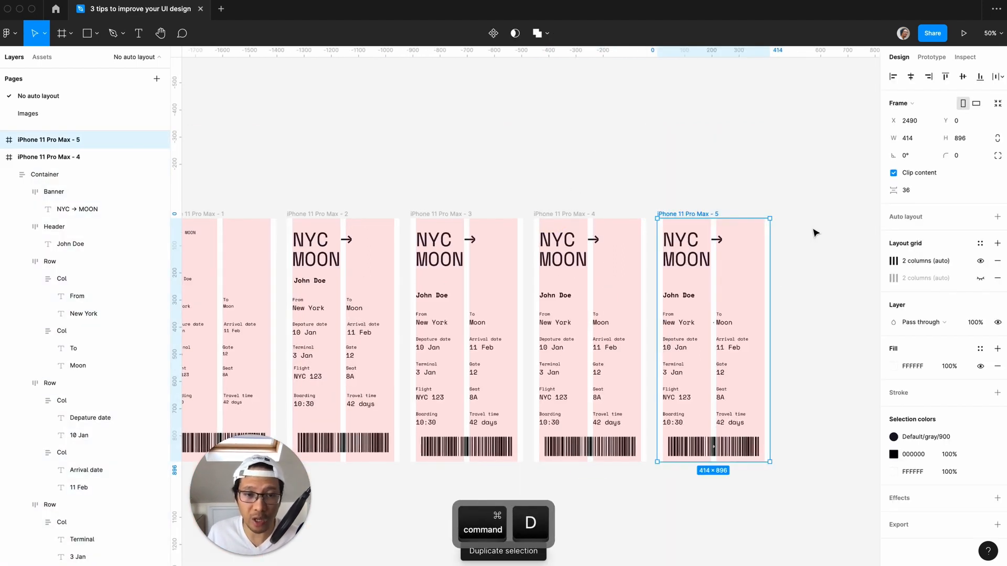
pyautogui.click(814, 232)
pyautogui.scroll(5, 814, 232)
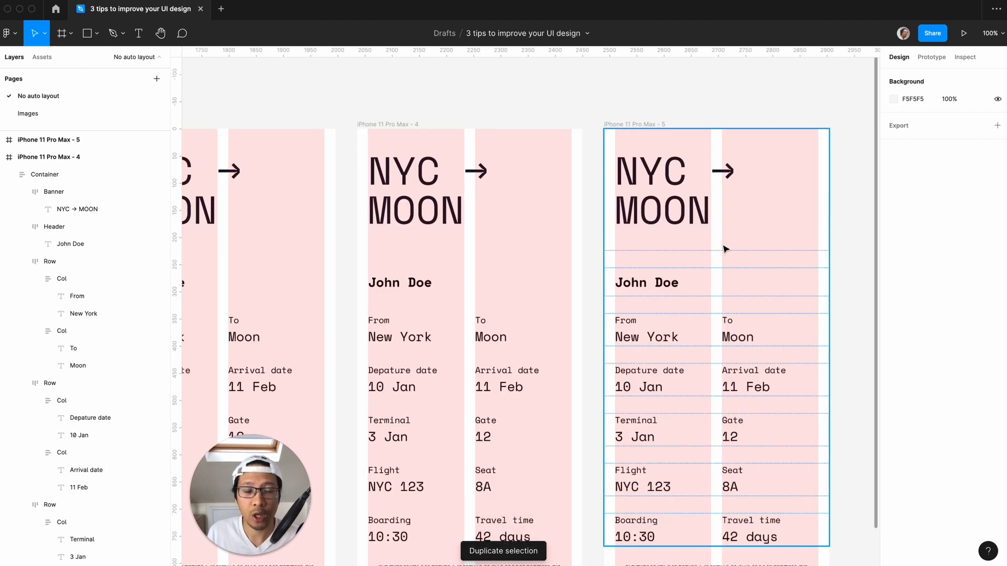
pyautogui.scroll(-3, 707, 265)
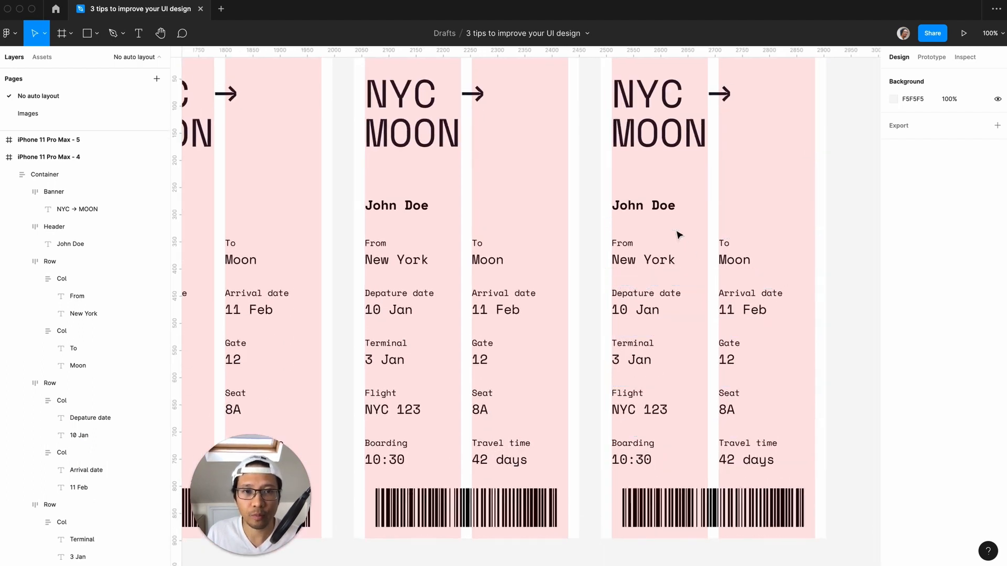
pyautogui.scroll(3, 678, 234)
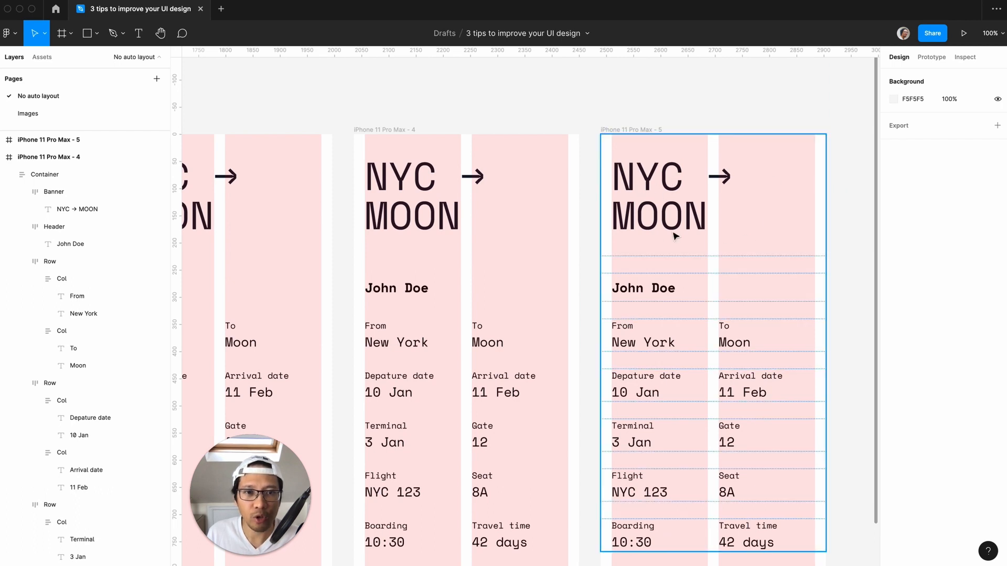
# - Select the "Container" in the "iPhone 11 Pro Max - 5" frame and collapse its "Banner", "Header" and first four "Row" layers
pyautogui.click(833, 238)
pyautogui.click(624, 256)
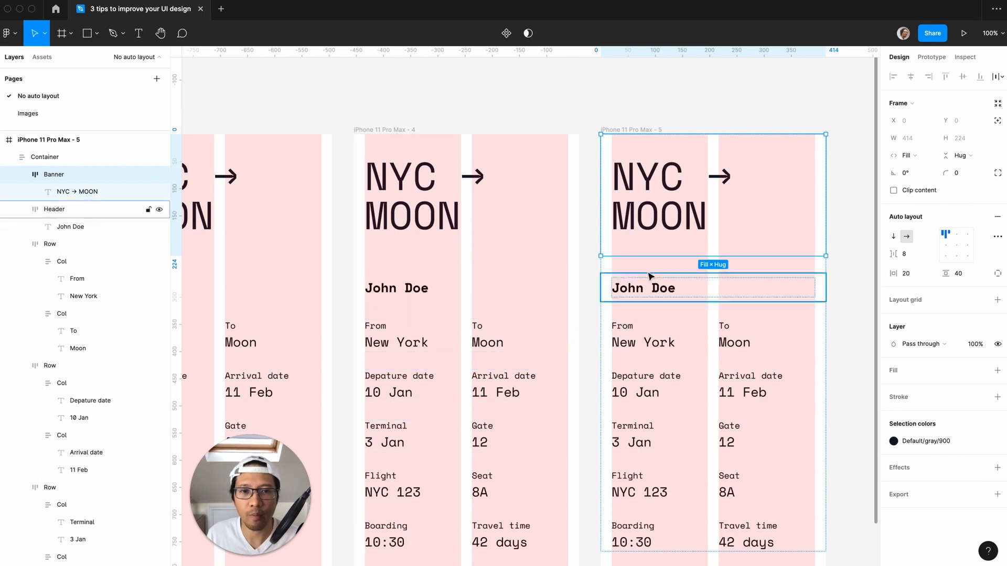
pyautogui.click(599, 102)
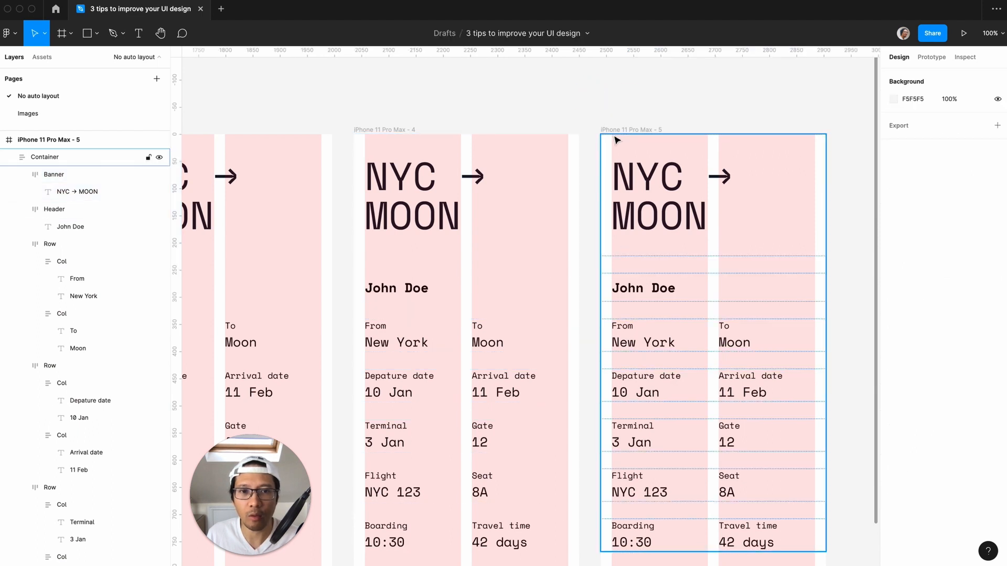
pyautogui.click(645, 267)
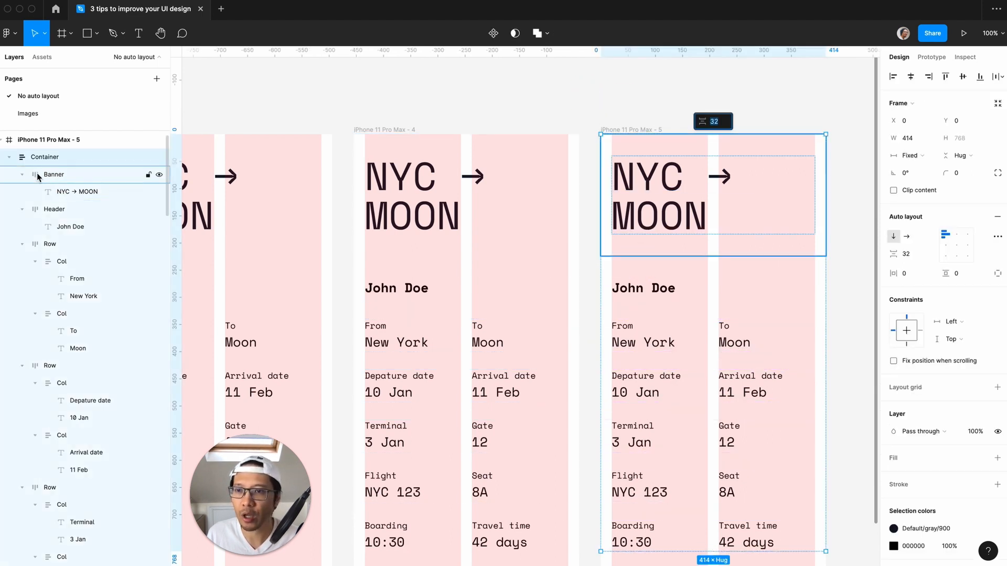
pyautogui.click(22, 174)
pyautogui.click(21, 191)
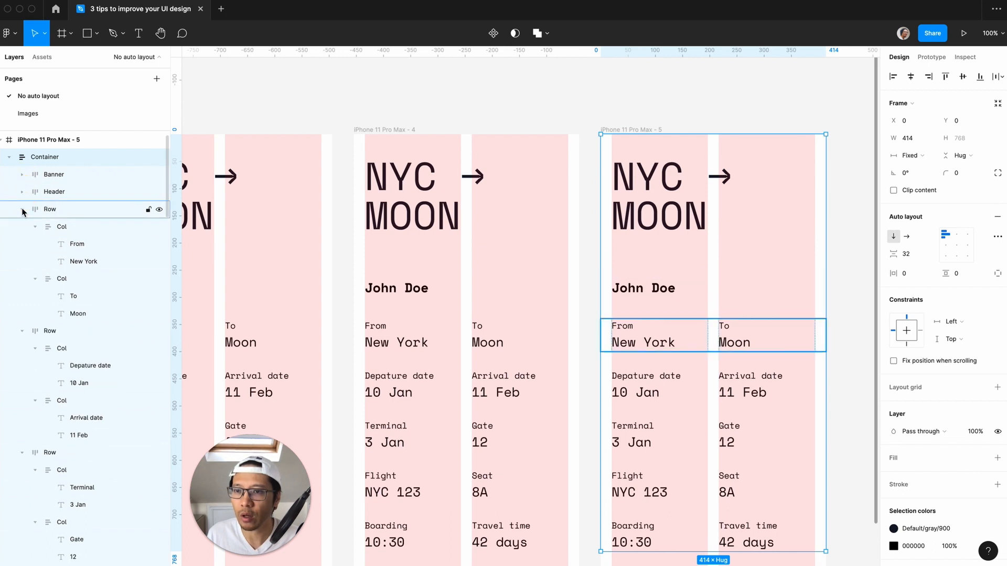
pyautogui.click(21, 208)
pyautogui.click(21, 226)
pyautogui.click(22, 244)
pyautogui.click(21, 261)
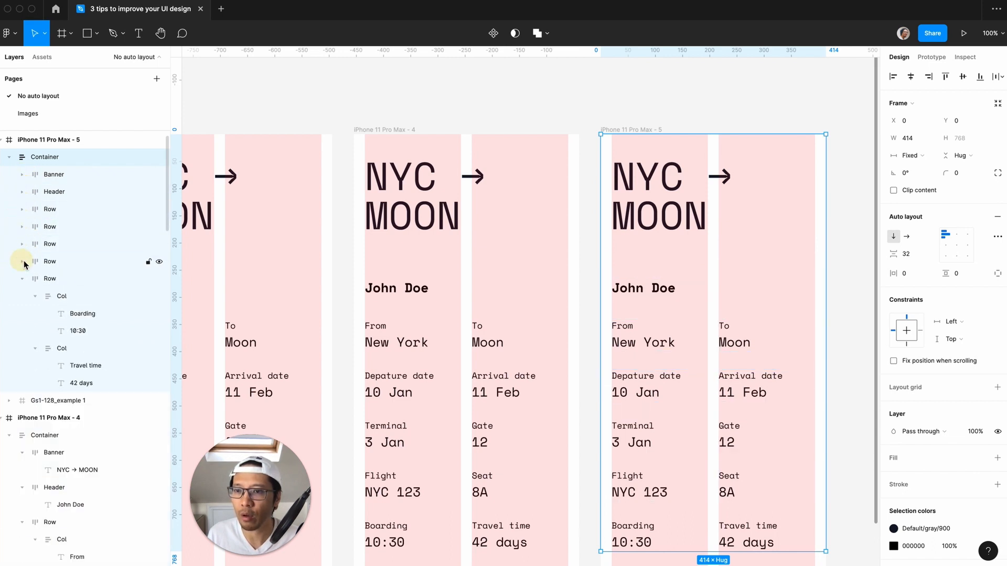
# - Wrap the Header and all five Row frames of iPhone 11 Pro Max - 5 in an auto layout frame named Wrap
pyautogui.click(23, 279)
pyautogui.click(70, 281)
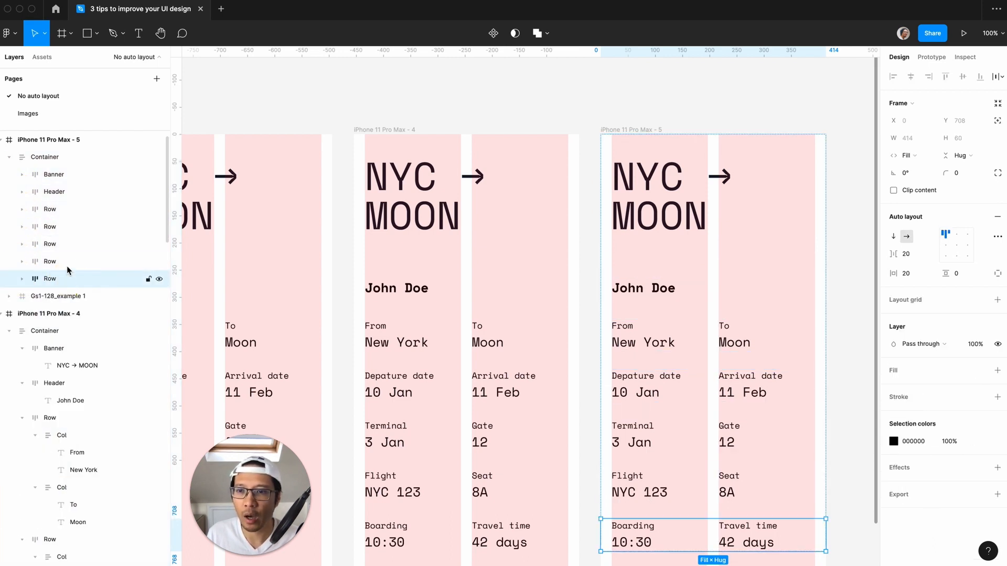
pyautogui.click(64, 191)
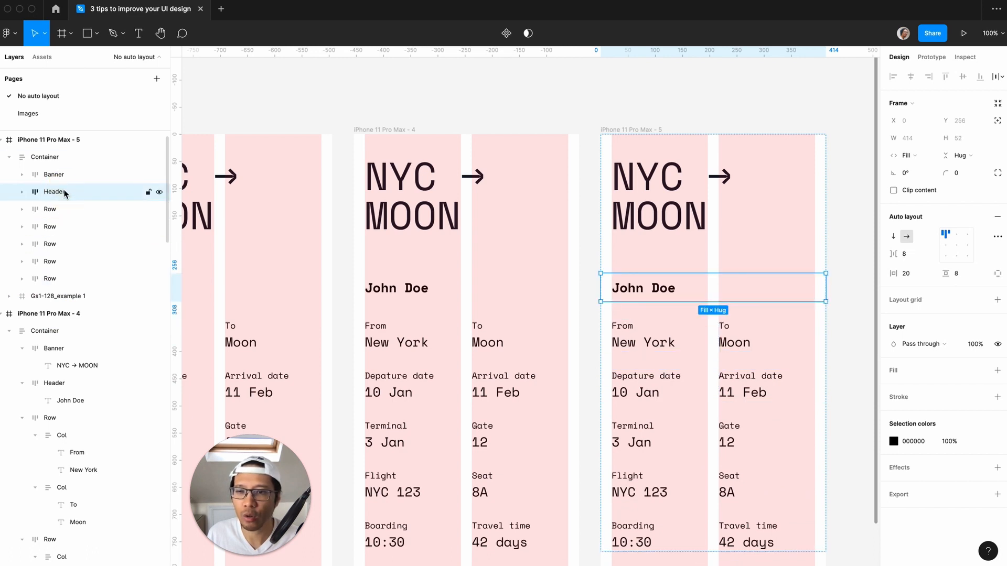
pyautogui.keyDown('shift'); pyautogui.click(60, 279); pyautogui.keyUp('shift')
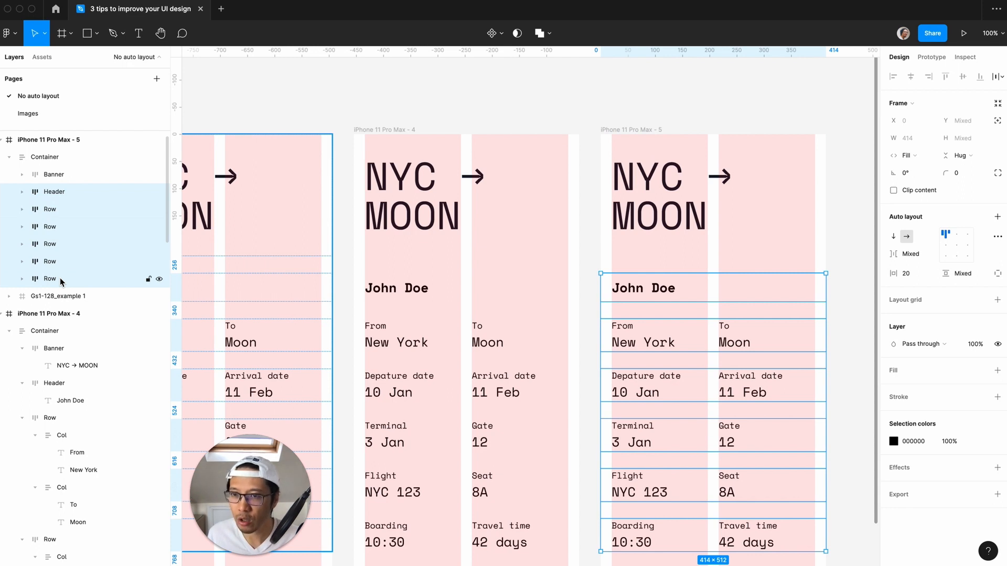
pyautogui.hotkey('shift', 'a')
pyautogui.doubleClick(55, 194)
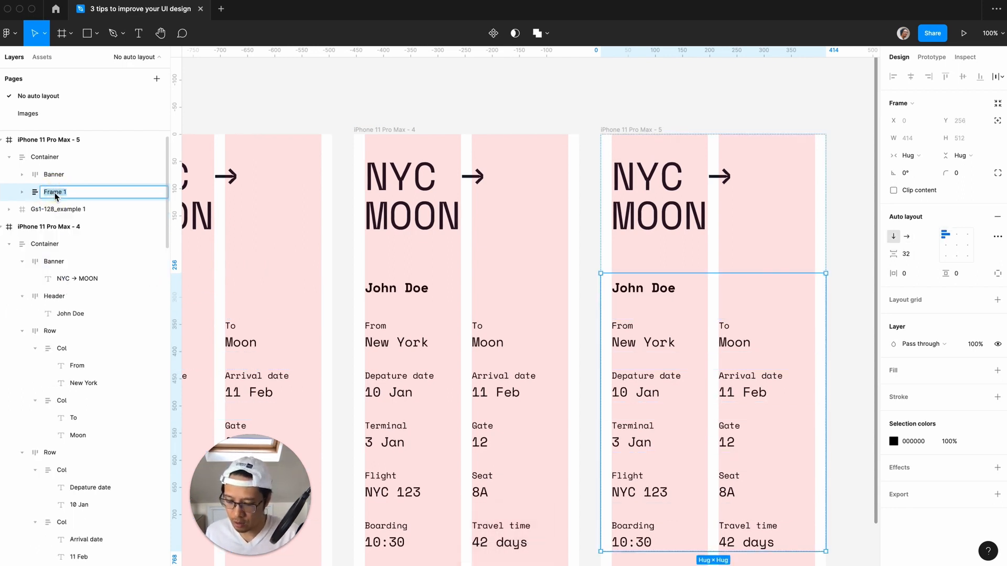
pyautogui.write('Wrap')
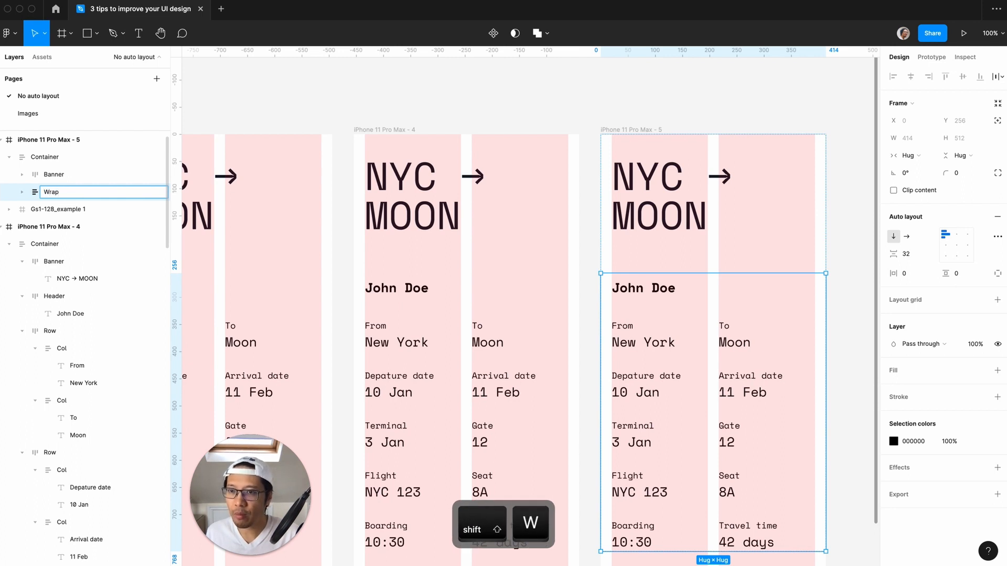
pyautogui.press('Return')
# - Stretch the Wrap frame down to the lower edge of the phone screen, making it about 641 high
pyautogui.scroll(-5, 590, 318)
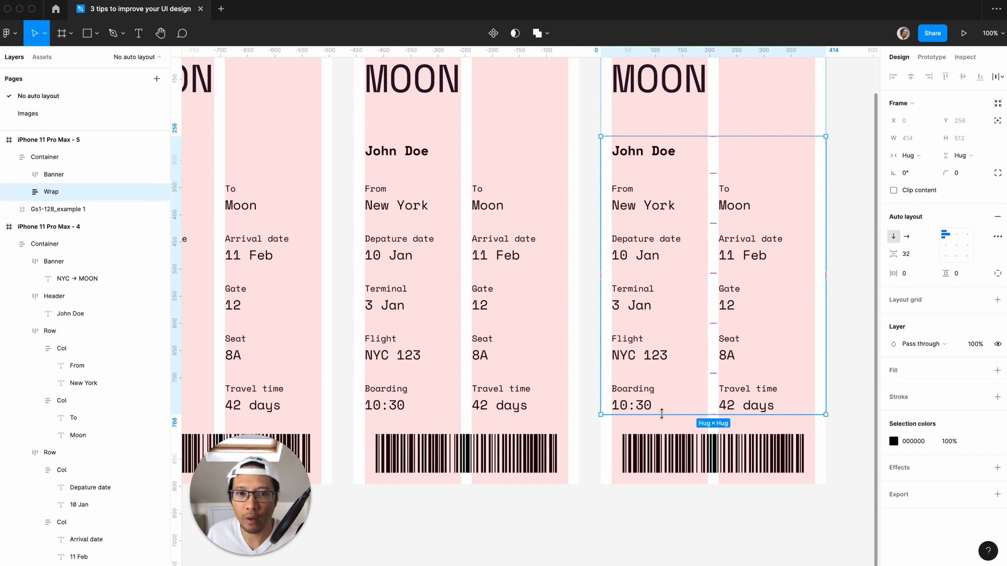
pyautogui.moveTo(662, 414); pyautogui.dragTo(665, 485)
pyautogui.click(857, 159)
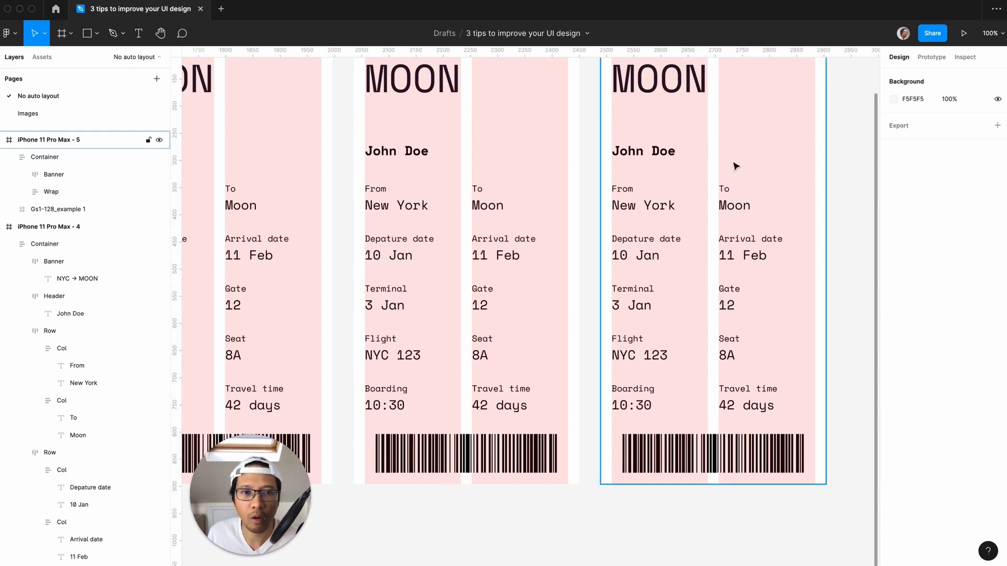
# - Change the fill of the iPhone 11 Pro Max - 5 frame to black, 000000, from the document colors
pyautogui.doubleClick(732, 164)
pyautogui.scroll(2, 732, 166)
pyautogui.scroll(4, 732, 166)
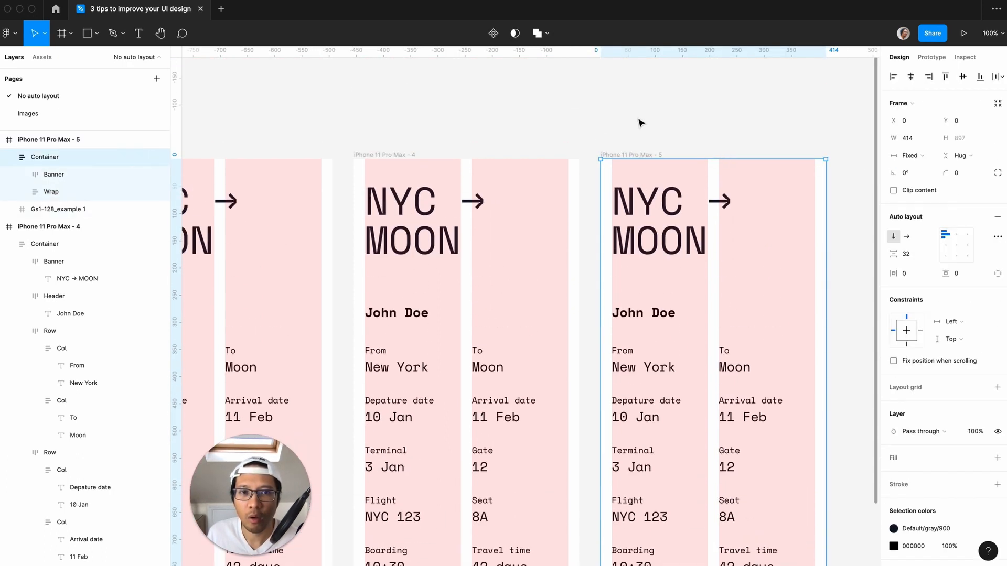
pyautogui.click(640, 124)
pyautogui.click(611, 153)
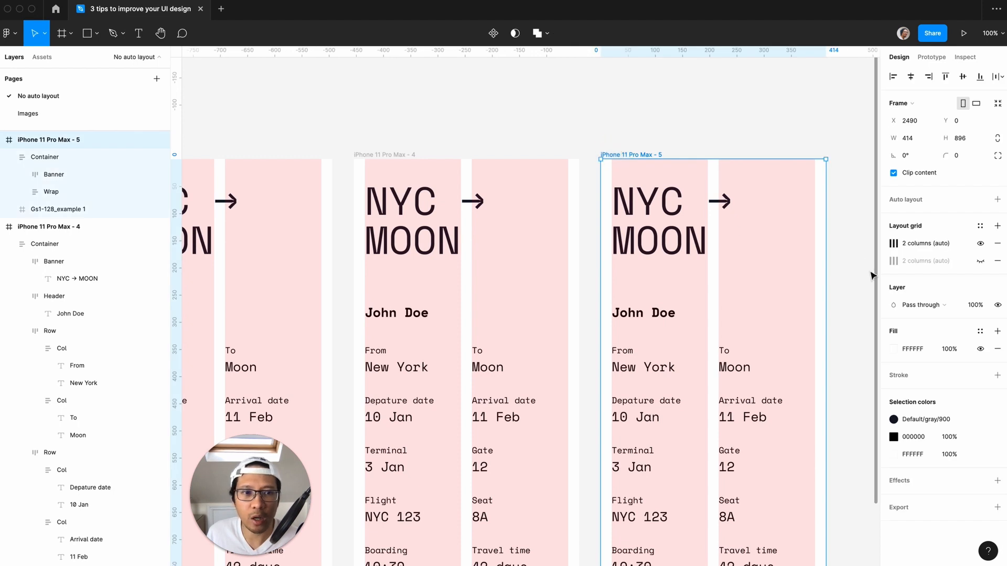
pyautogui.click(894, 349)
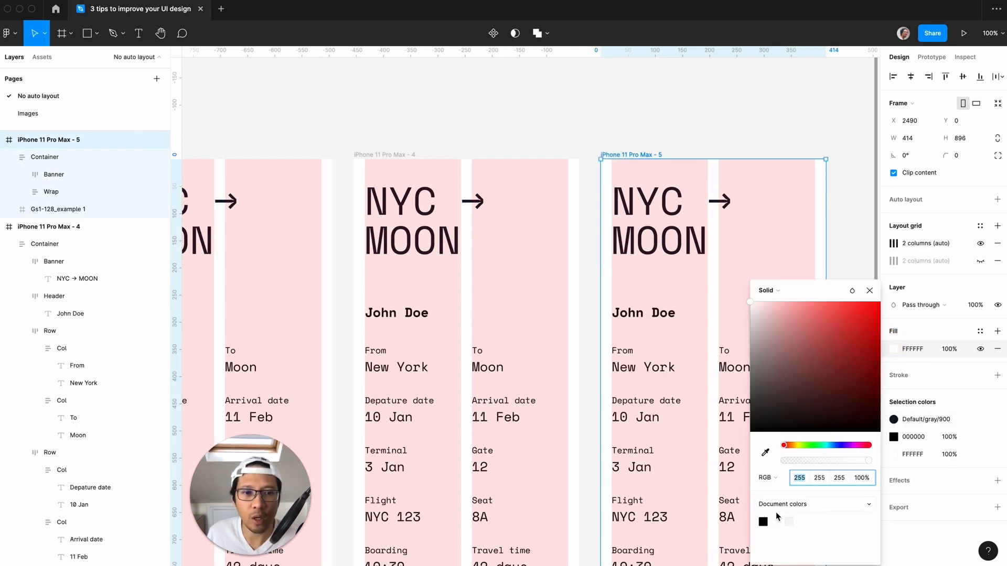
pyautogui.click(763, 522)
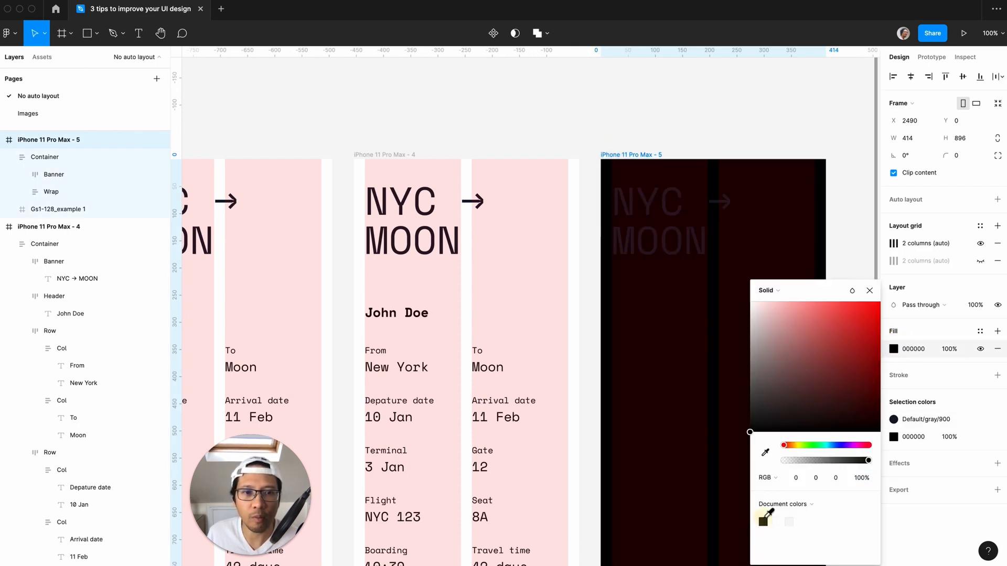
pyautogui.click(869, 292)
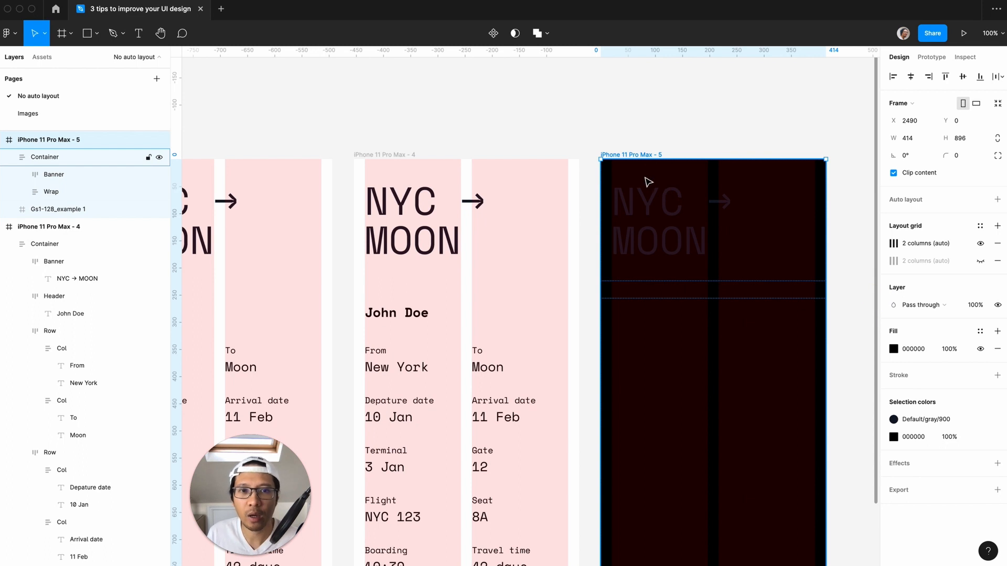
# - Add a white FFFFFF fill to the Wrap frame of iPhone 11 Pro Max - 5
pyautogui.click(79, 192)
pyautogui.click(997, 370)
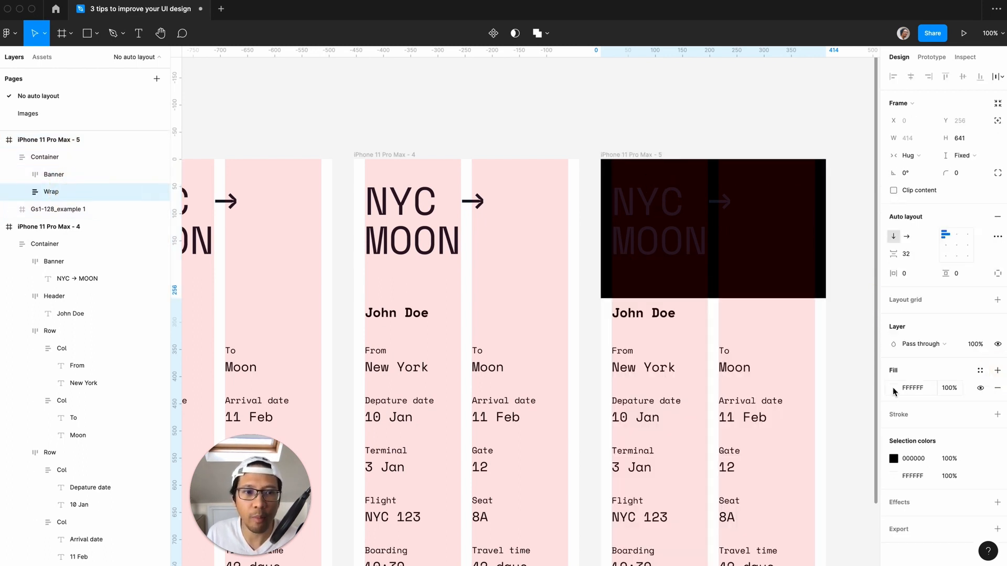
pyautogui.click(851, 270)
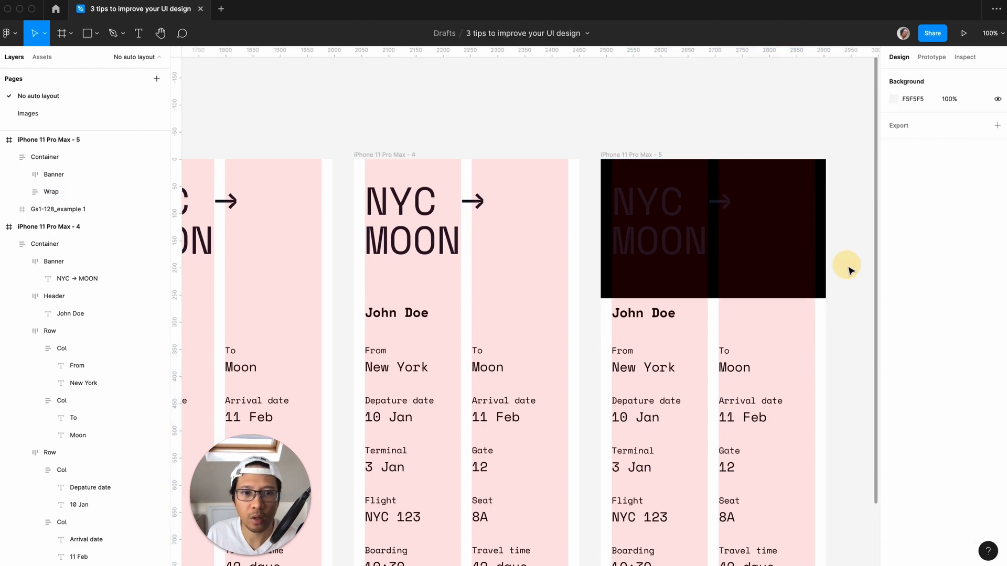
# - Move the barcode frame Gs1-128_example 1 into the Wrap frame, below its last Row
pyautogui.scroll(-3, 850, 265)
pyautogui.hscroll(3, 850, 265)
pyautogui.scroll(-4, 755, 274)
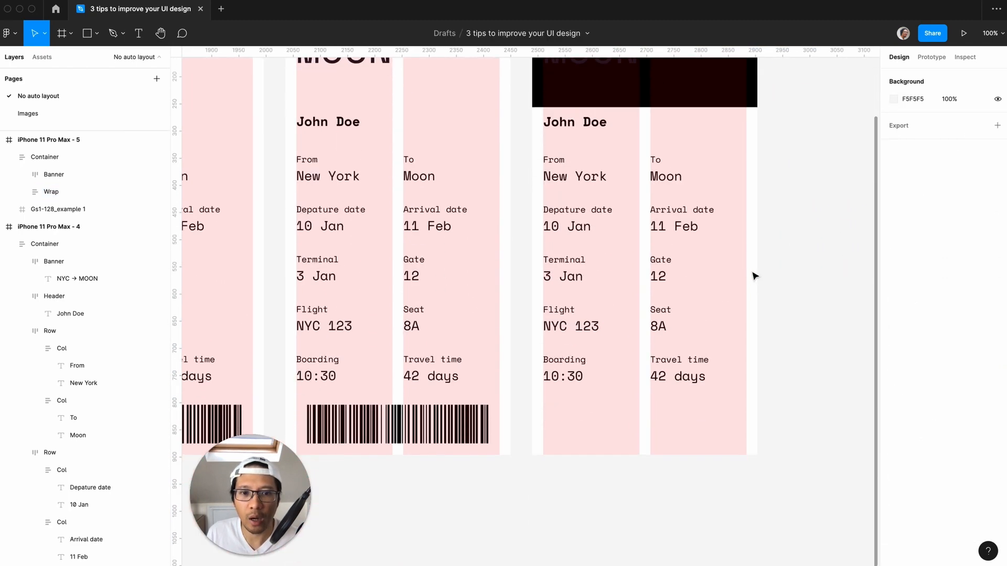
pyautogui.click(593, 436)
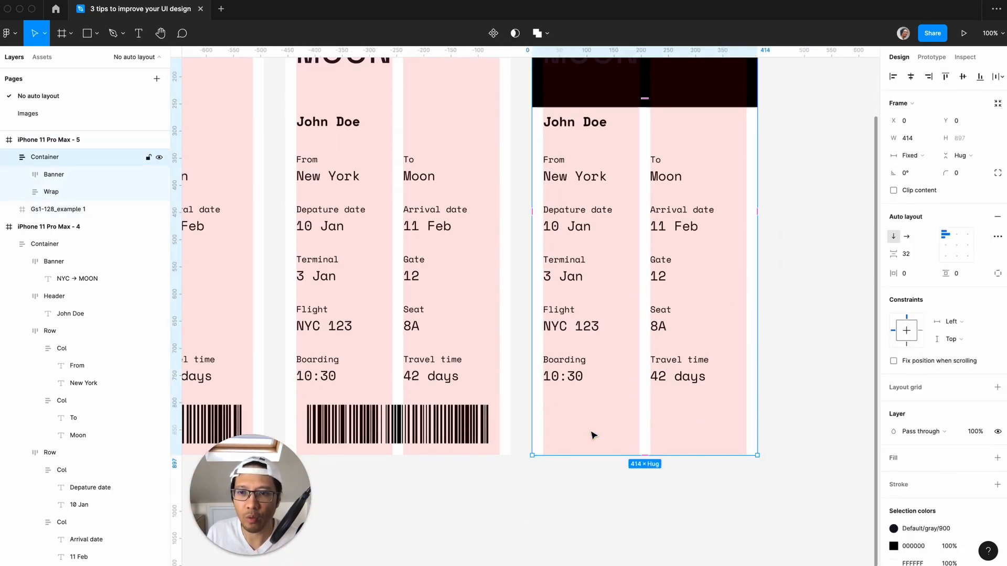
pyautogui.click(55, 210)
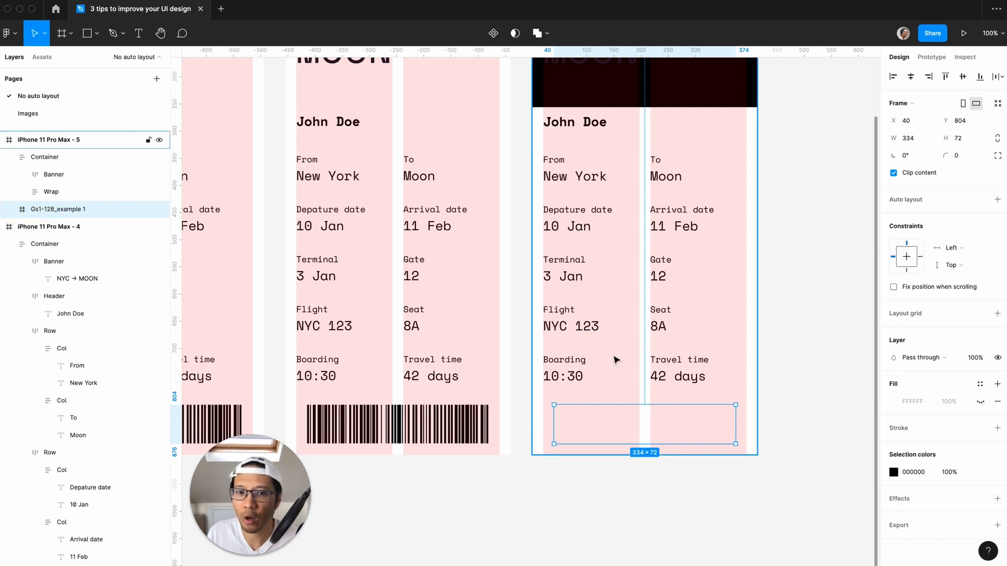
pyautogui.press('Escape')
pyautogui.click(61, 209)
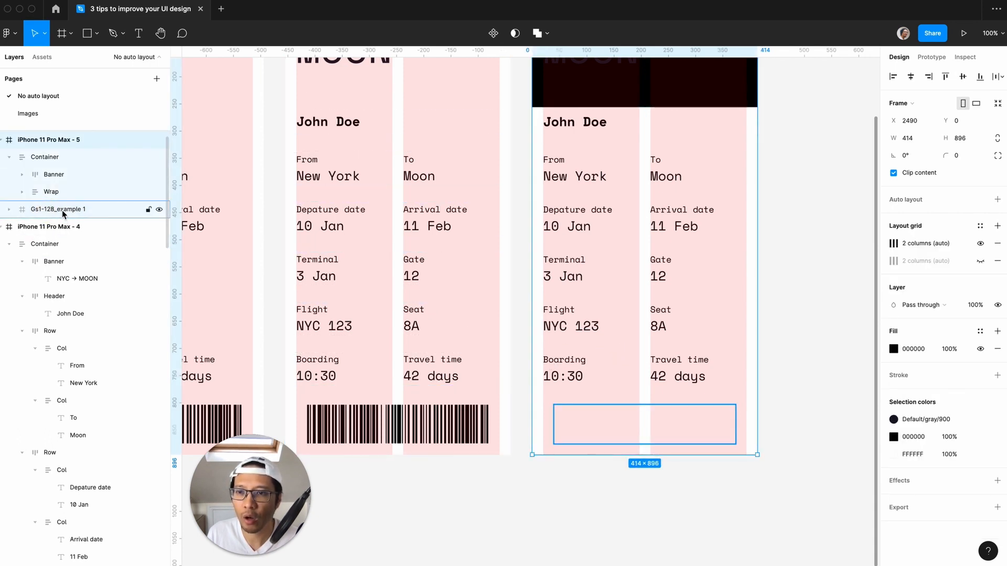
pyautogui.moveTo(60, 212); pyautogui.dragTo(79, 319)
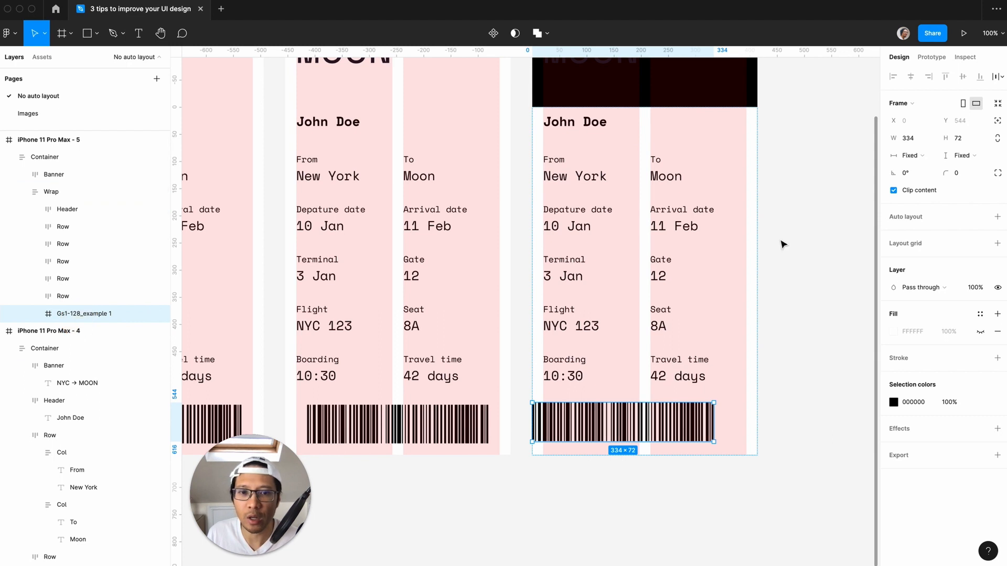
# - Set the Wrap frame's auto layout alignment to top center so the barcode is centered horizontally
pyautogui.click(760, 348)
pyautogui.click(714, 414)
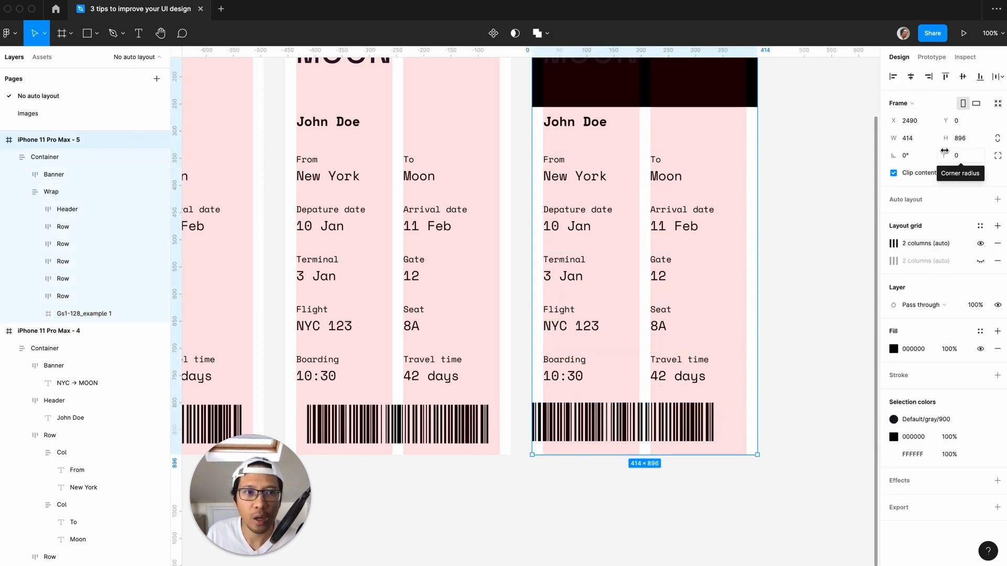
pyautogui.click(915, 83)
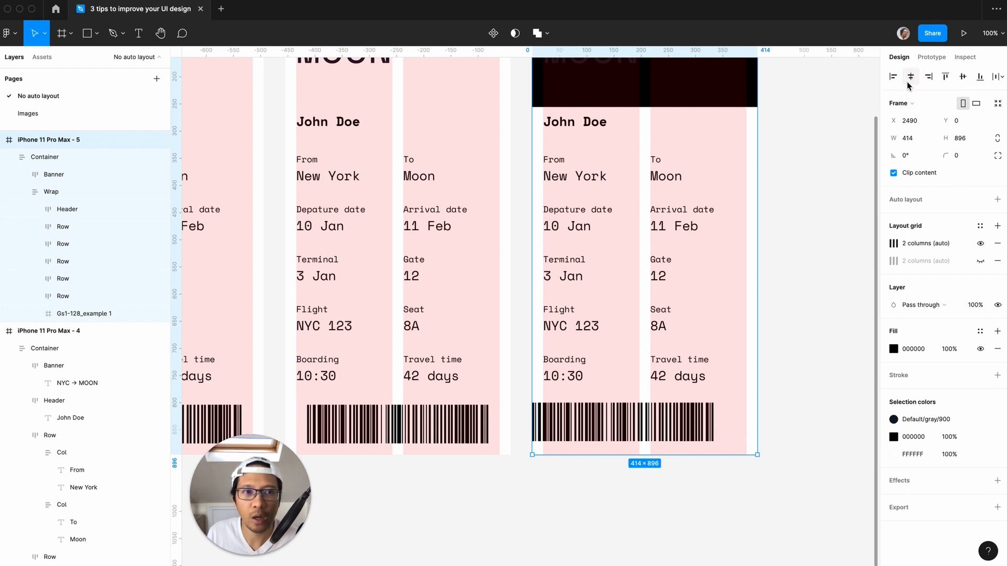
pyautogui.click(730, 420)
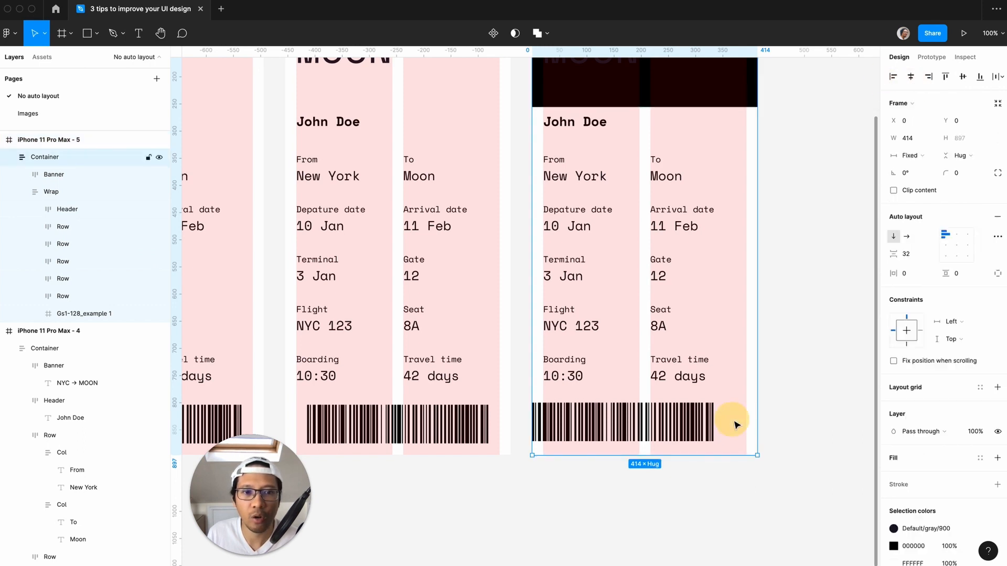
pyautogui.click(702, 420)
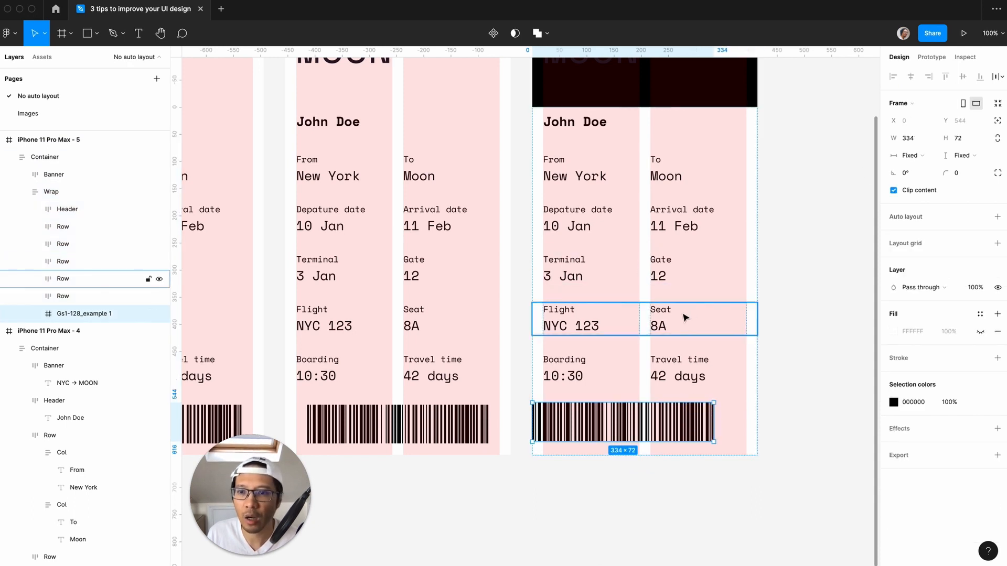
pyautogui.click(755, 395)
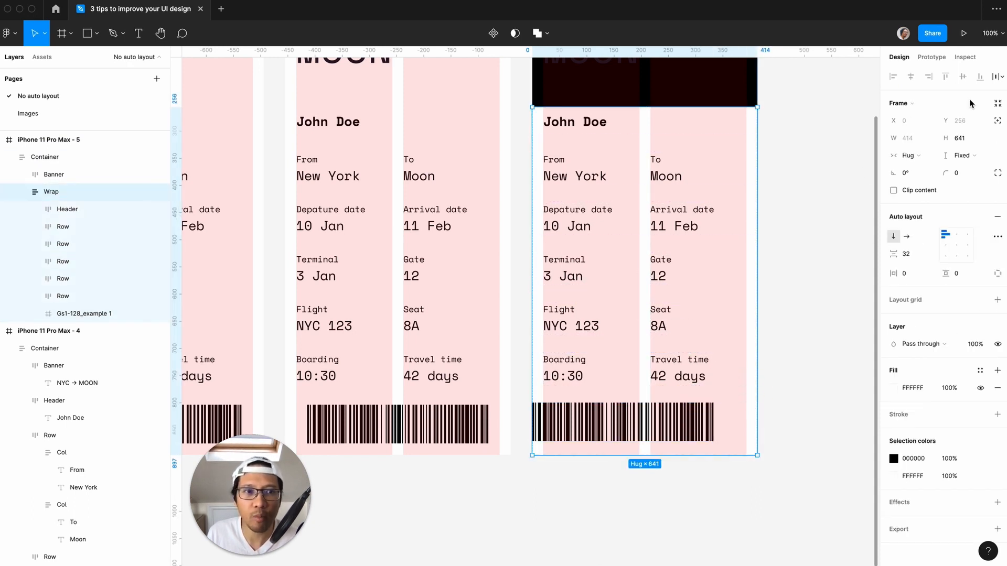
pyautogui.click(960, 239)
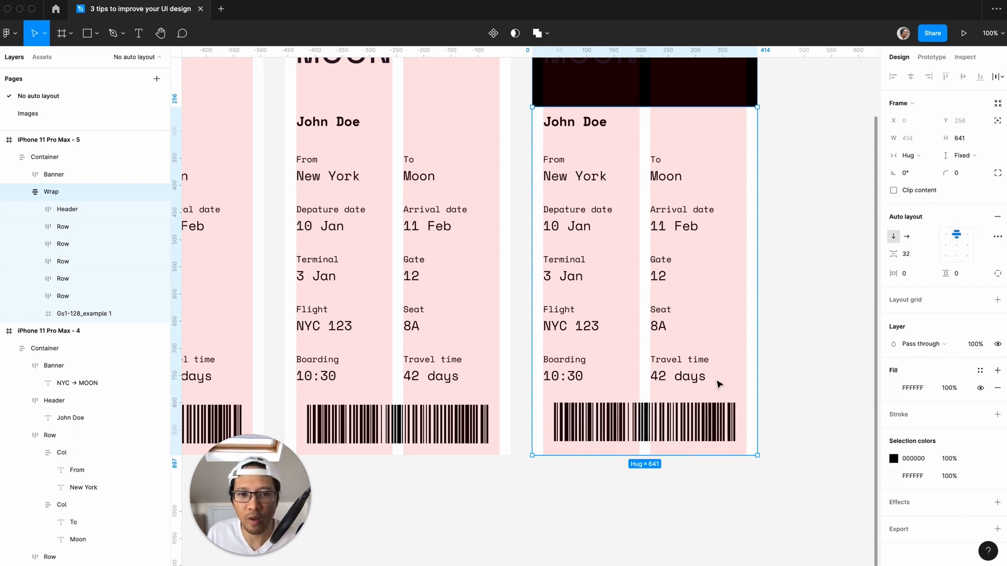
pyautogui.click(785, 324)
# - Try an item spacing of 0 between the Banner and Wrap in the Container, and undo it
pyautogui.scroll(5, 784, 323)
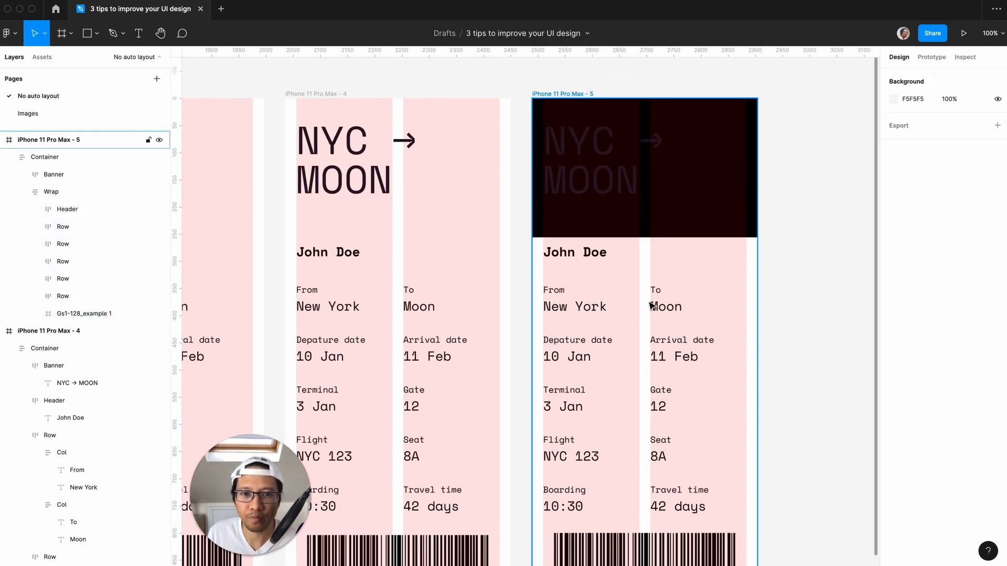
pyautogui.click(650, 305)
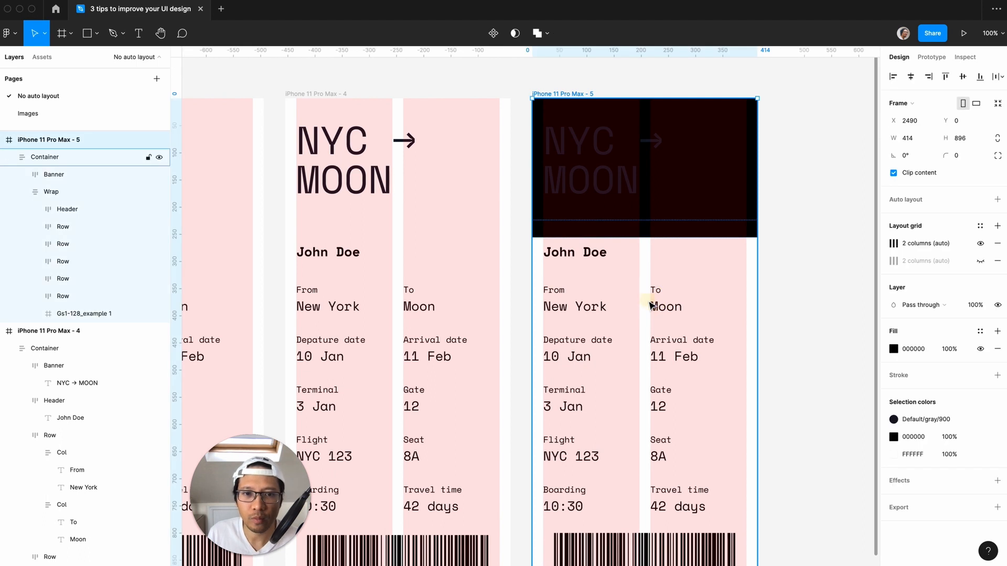
pyautogui.click(716, 198)
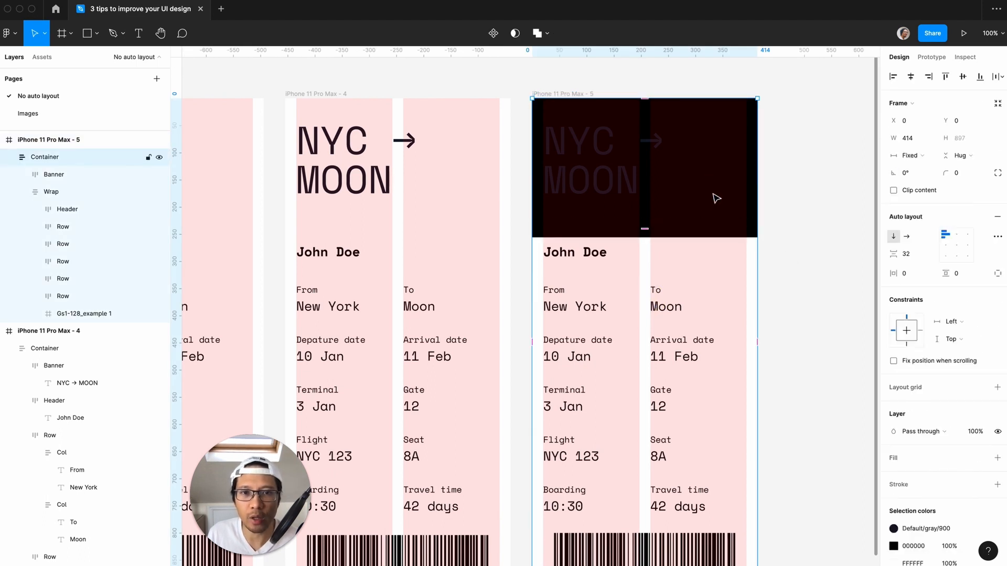
pyautogui.click(22, 191)
pyautogui.click(54, 163)
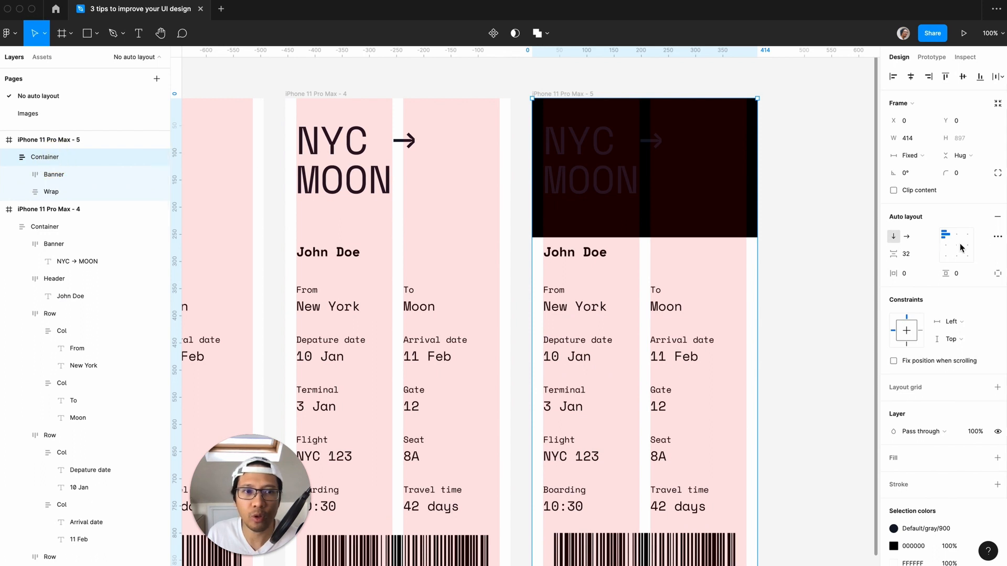
pyautogui.click(915, 261)
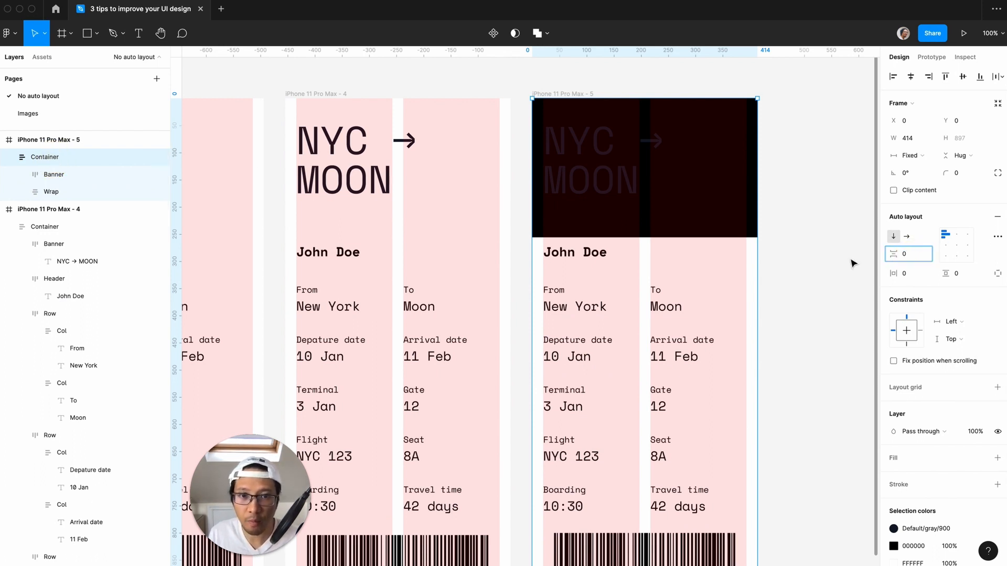
pyautogui.press('Return')
pyautogui.scroll(-4, 763, 253)
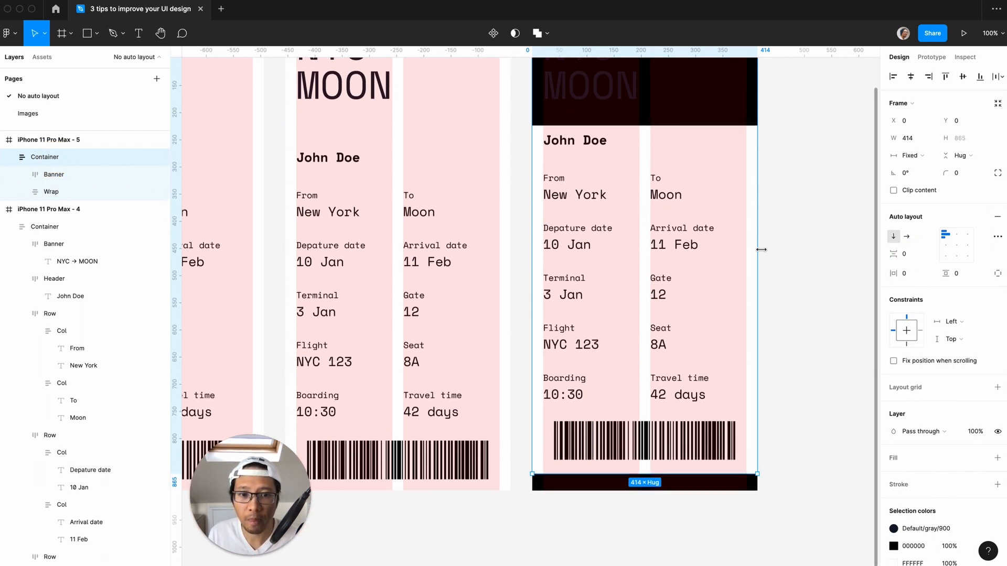
pyautogui.scroll(3, 761, 250)
pyautogui.press('super+z')
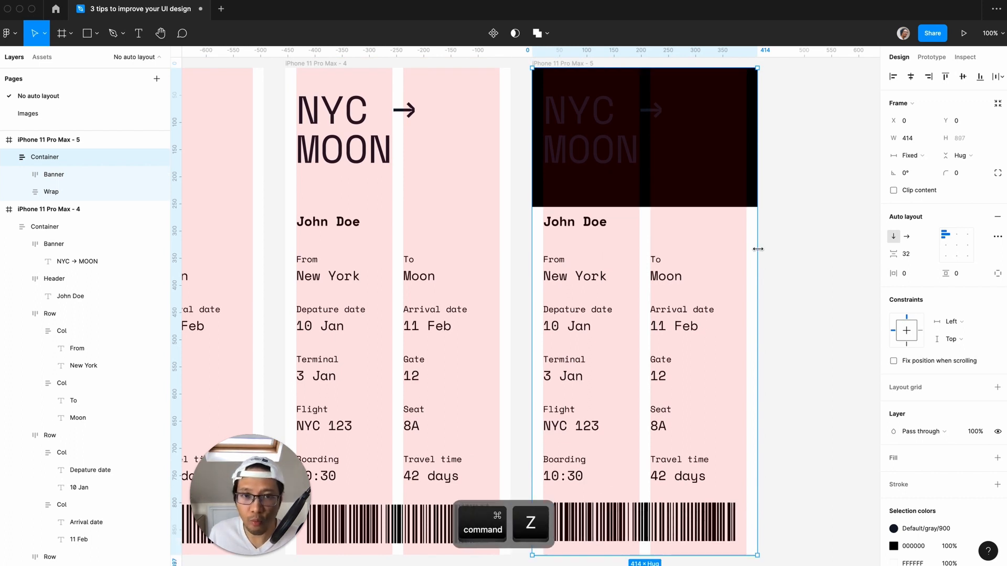
# - Detach the Default/gray/900 color style from the NYC → MOON text in the black banner and recolor the text white
pyautogui.click(701, 184)
pyautogui.click(590, 151)
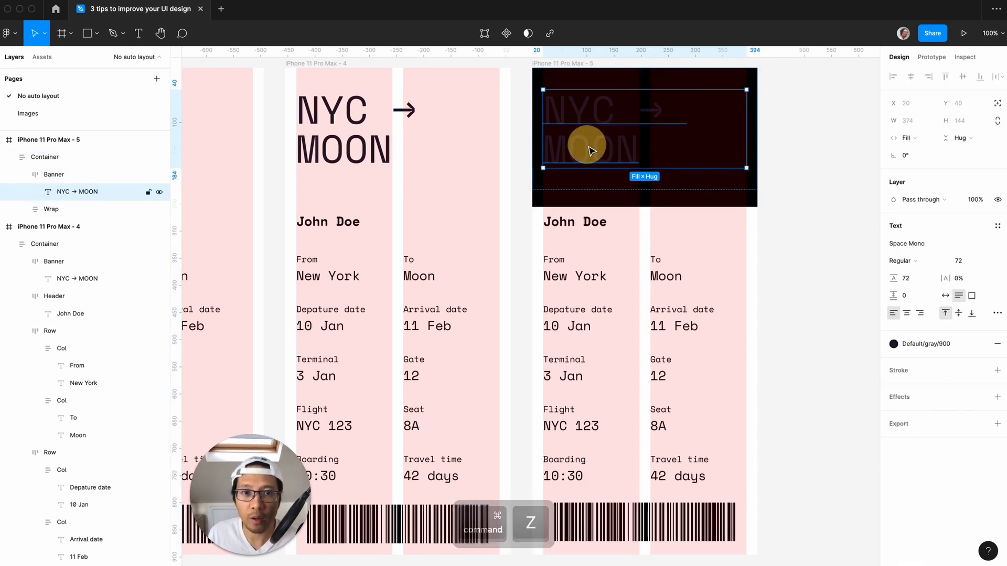
pyautogui.click(893, 344)
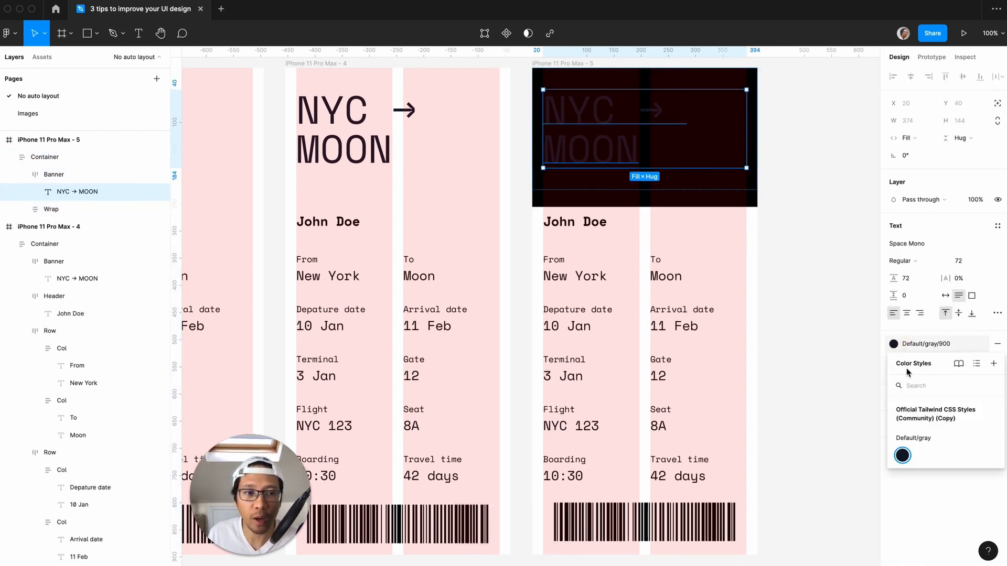
pyautogui.click(932, 344)
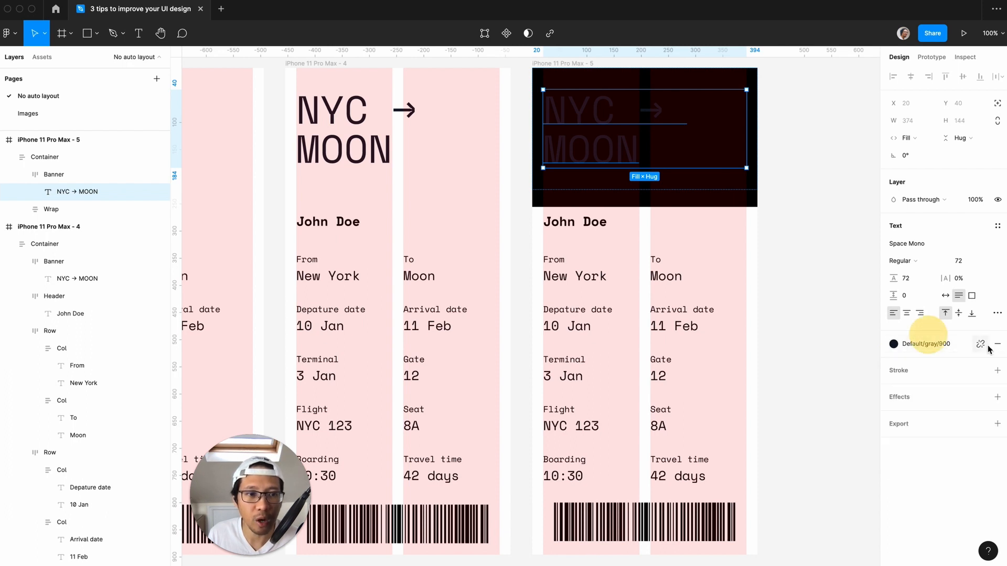
pyautogui.click(981, 344)
pyautogui.click(893, 361)
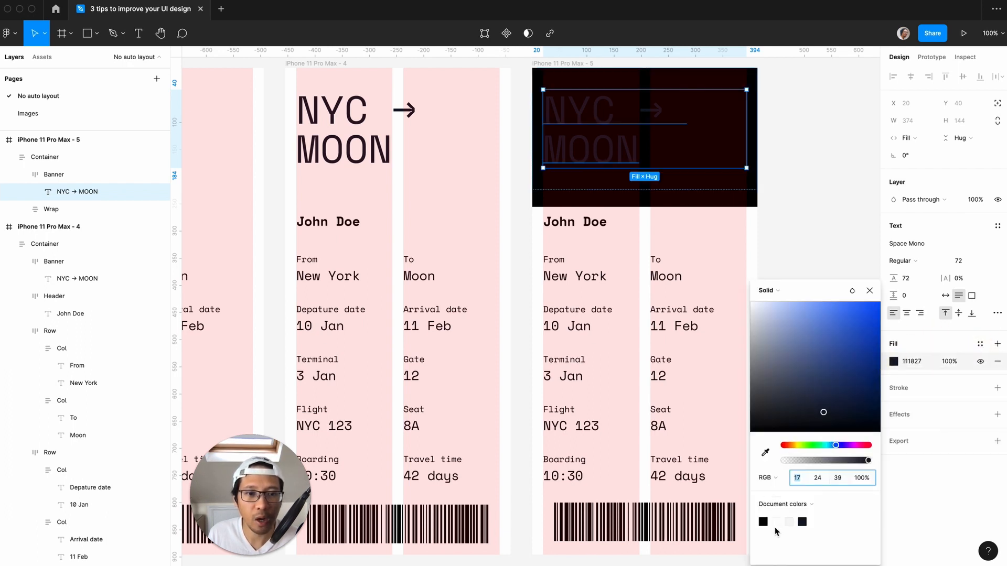
pyautogui.click(781, 521)
pyautogui.click(865, 292)
pyautogui.click(833, 286)
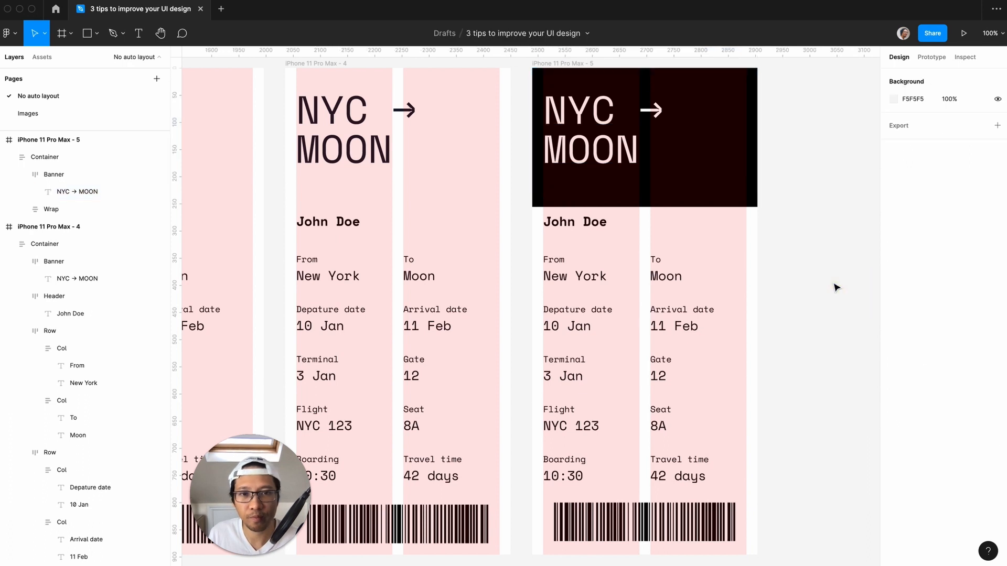
# - Set the vertical padding of the Wrap frame in iPhone 11 Pro Max - 5 to 20
pyautogui.scroll(3, 834, 287)
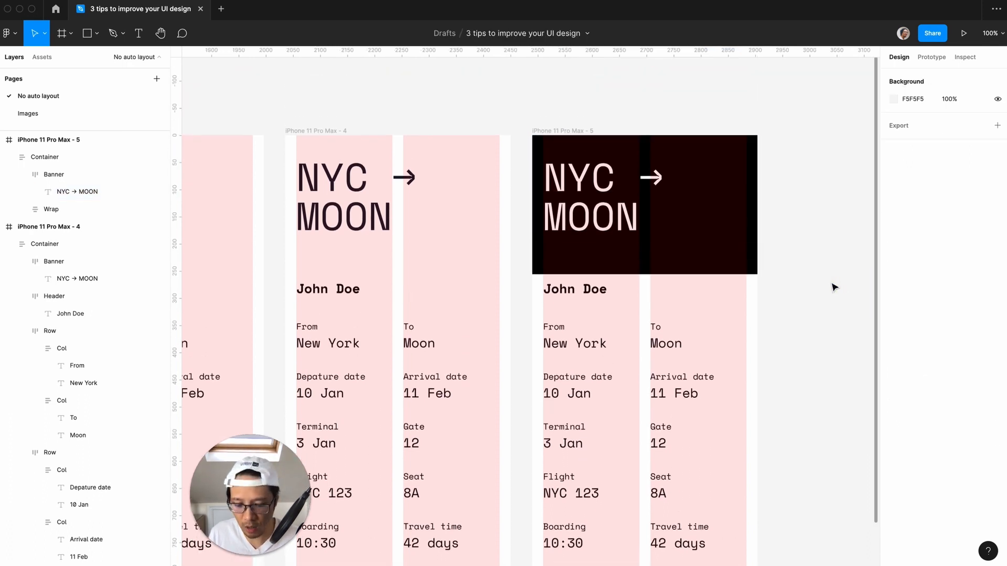
pyautogui.press('-')
pyautogui.press('+')
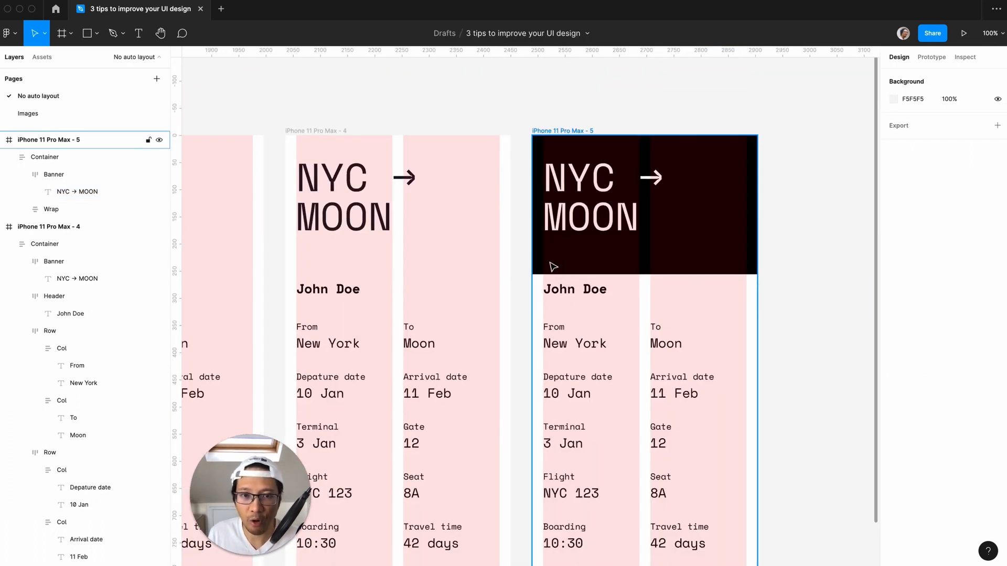
pyautogui.click(700, 323)
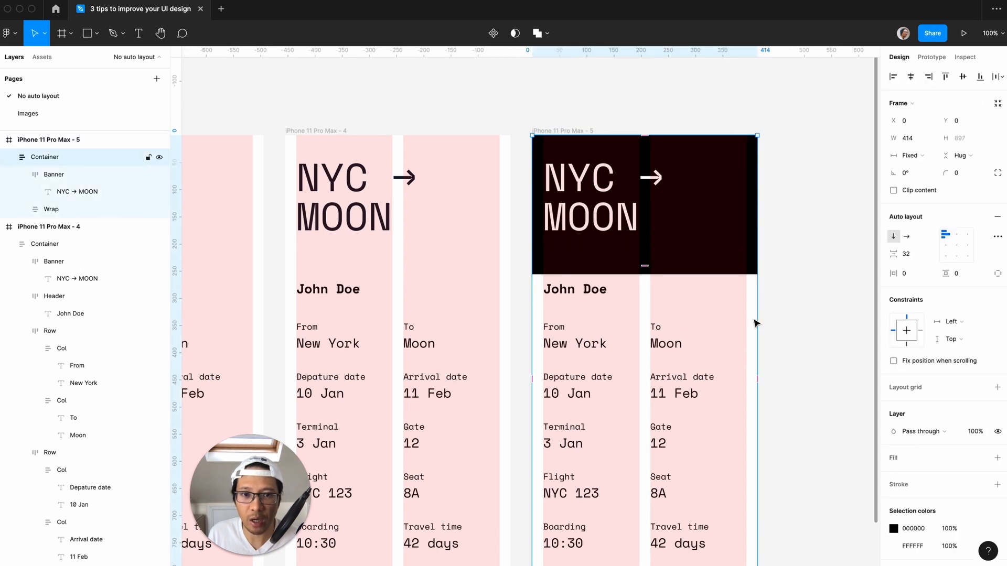
pyautogui.scroll(-5, 753, 321)
pyautogui.click(624, 229)
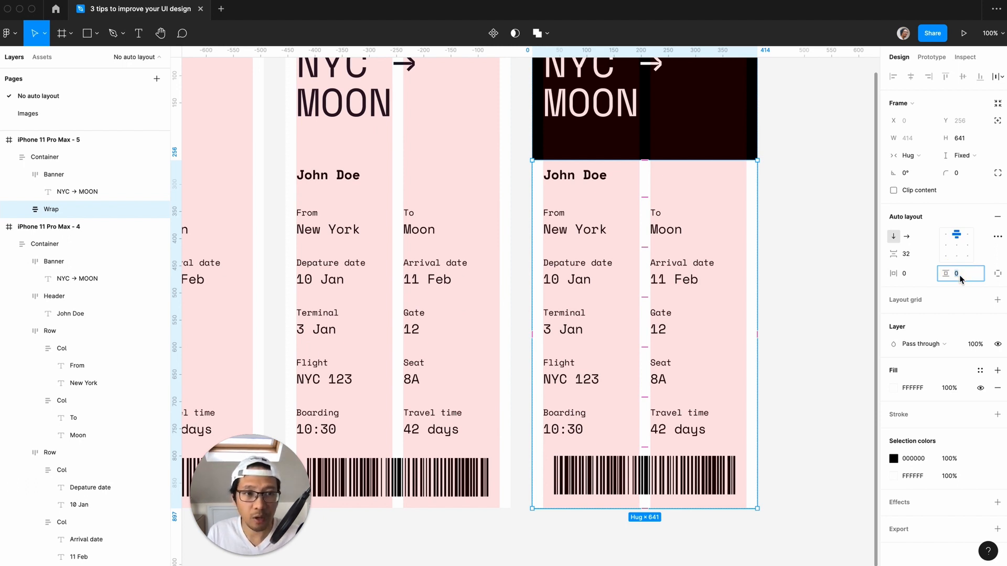
pyautogui.write('20')
pyautogui.press('Return')
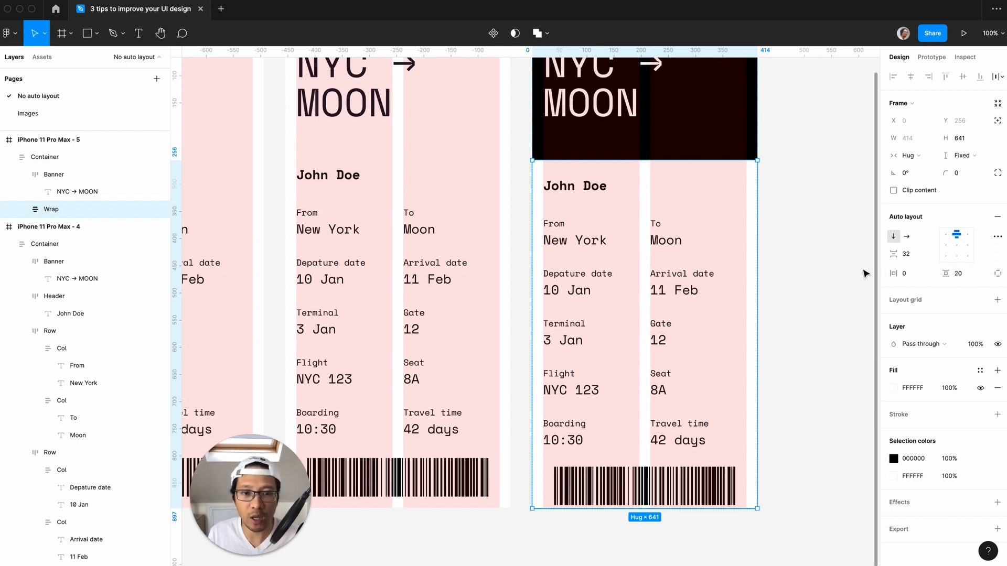
pyautogui.click(833, 163)
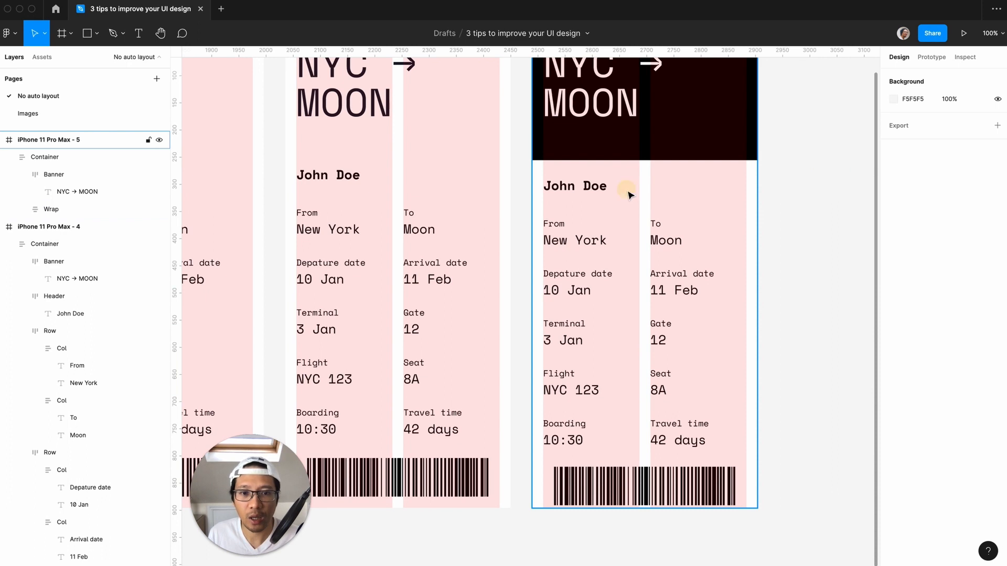
# - Check the Wrap and Banner auto layout settings, and set the item spacing of their parent Container to 0
pyautogui.click(628, 201)
pyautogui.scroll(3, 629, 199)
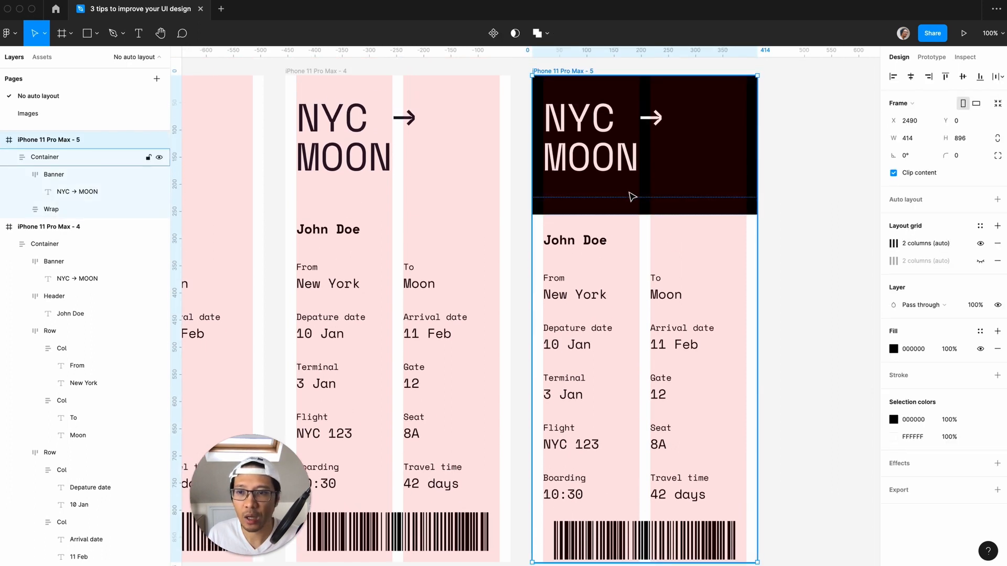
pyautogui.click(51, 210)
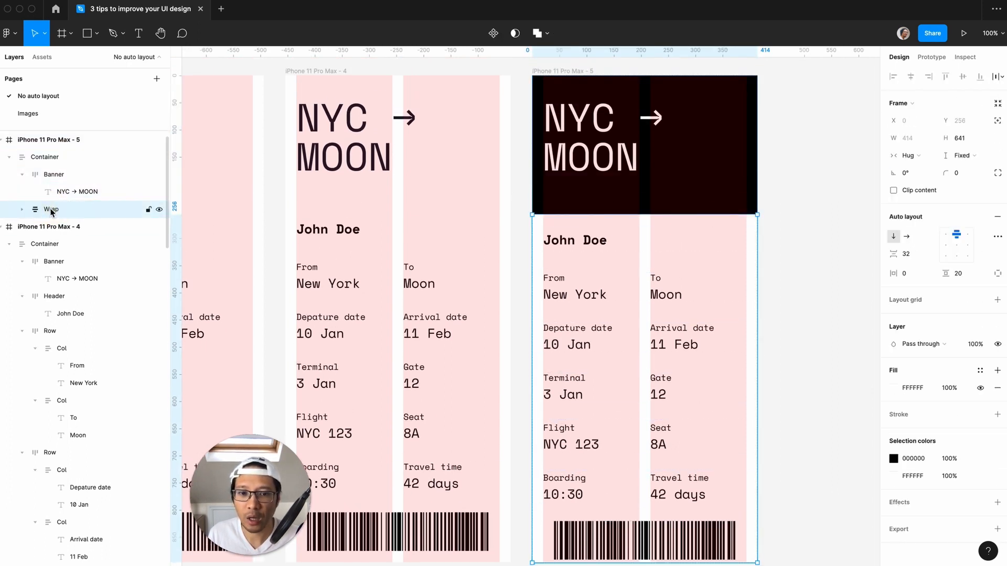
pyautogui.click(51, 174)
pyautogui.scroll(3, 798, 229)
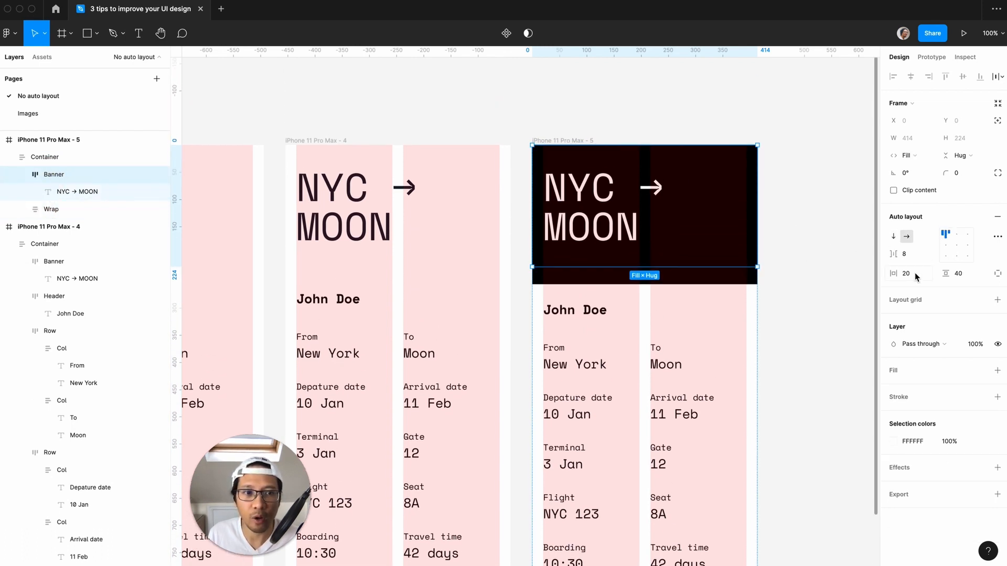
pyautogui.click(832, 253)
pyautogui.click(543, 140)
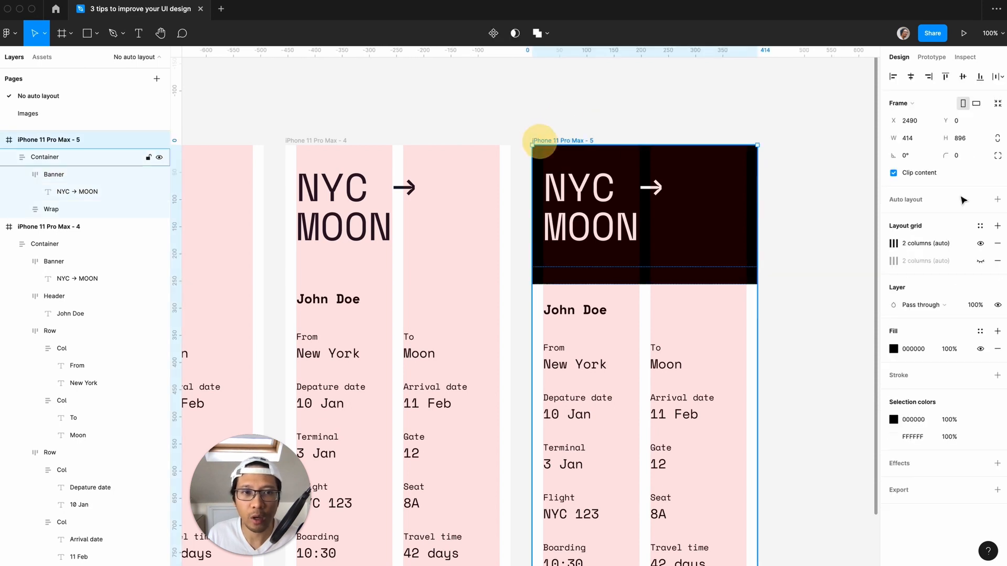
pyautogui.click(45, 157)
pyautogui.click(919, 257)
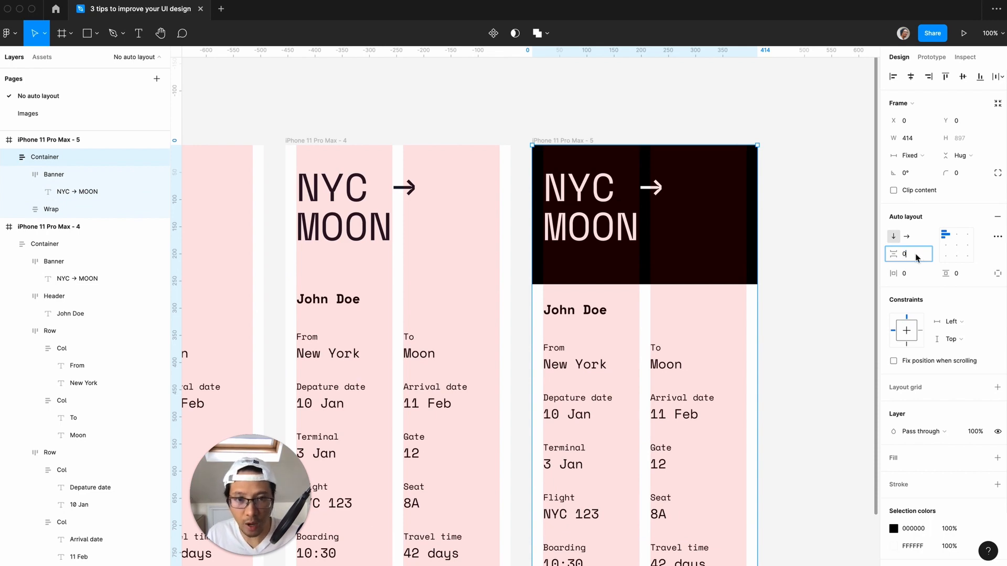
pyautogui.press('Return')
pyautogui.click(813, 312)
# - Try to extend the Container down to the bottom edge of iPhone 11 Pro Max - 5, and undo it
pyautogui.scroll(-5, 814, 313)
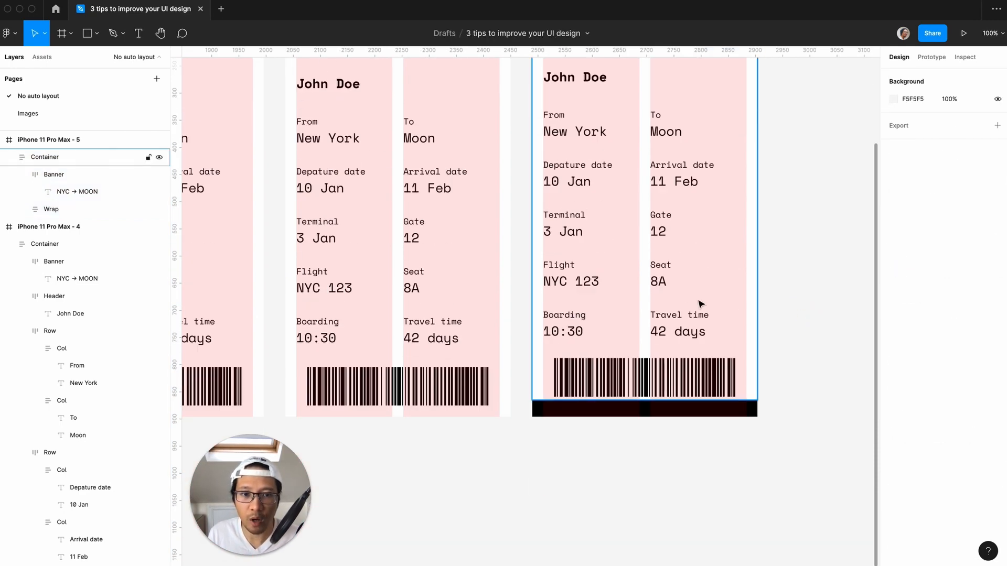
pyautogui.click(701, 304)
pyautogui.moveTo(742, 399); pyautogui.dragTo(743, 417)
pyautogui.press('super+z')
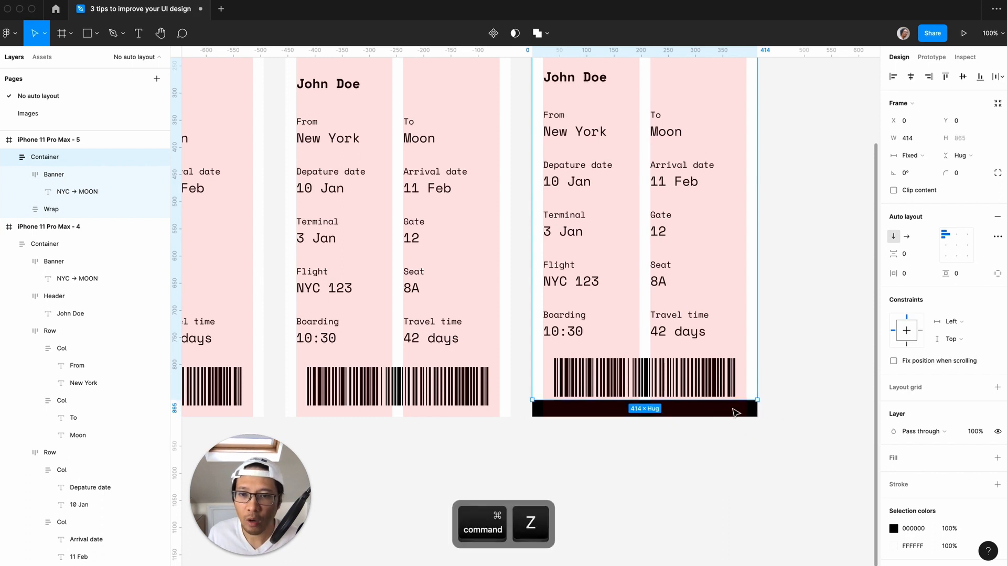
# - Extend the Wrap frame down to the bottom edge of iPhone 11 Pro Max - 5, to a height of about 673
pyautogui.click(54, 209)
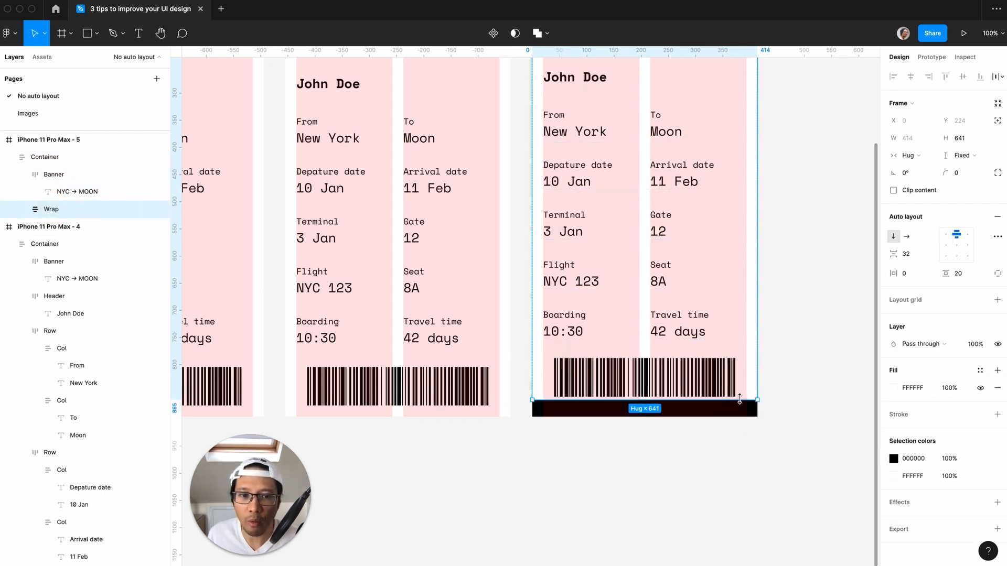
pyautogui.moveTo(739, 399); pyautogui.dragTo(739, 417)
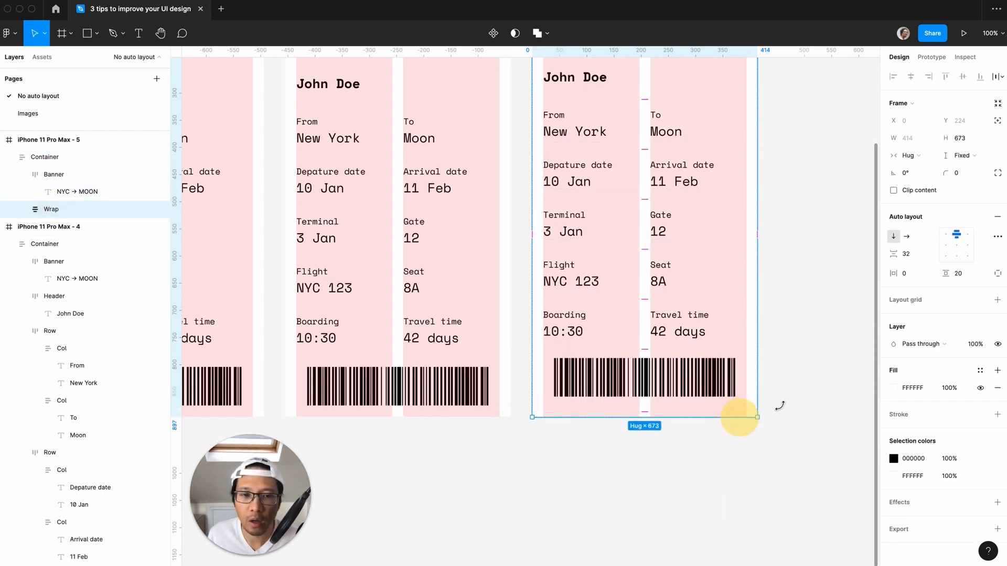
pyautogui.click(802, 396)
pyautogui.scroll(3, 804, 398)
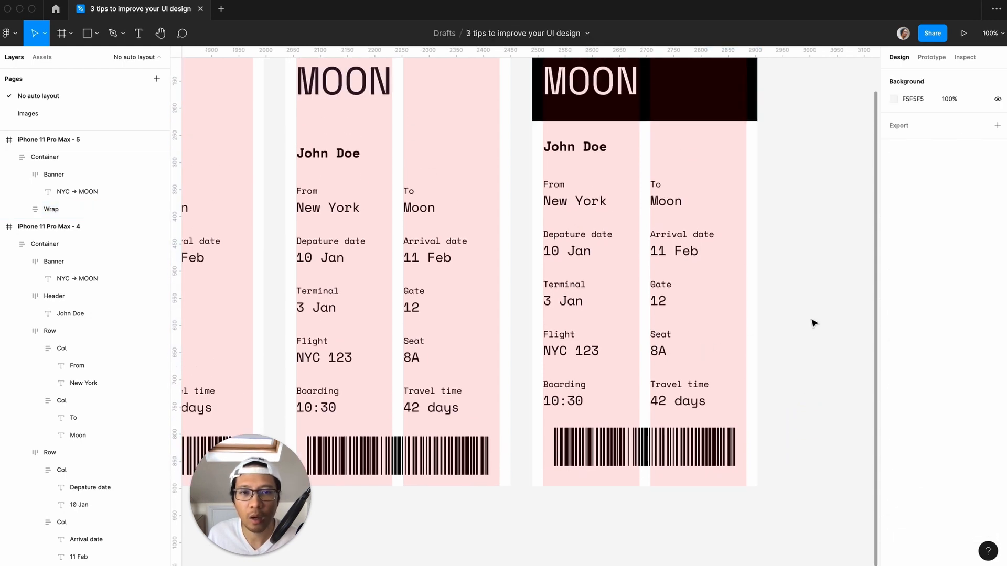
# - Hide the visible two-column layout grid on the iPhone 11 Pro Max - 5 frame
pyautogui.press('super+minus')
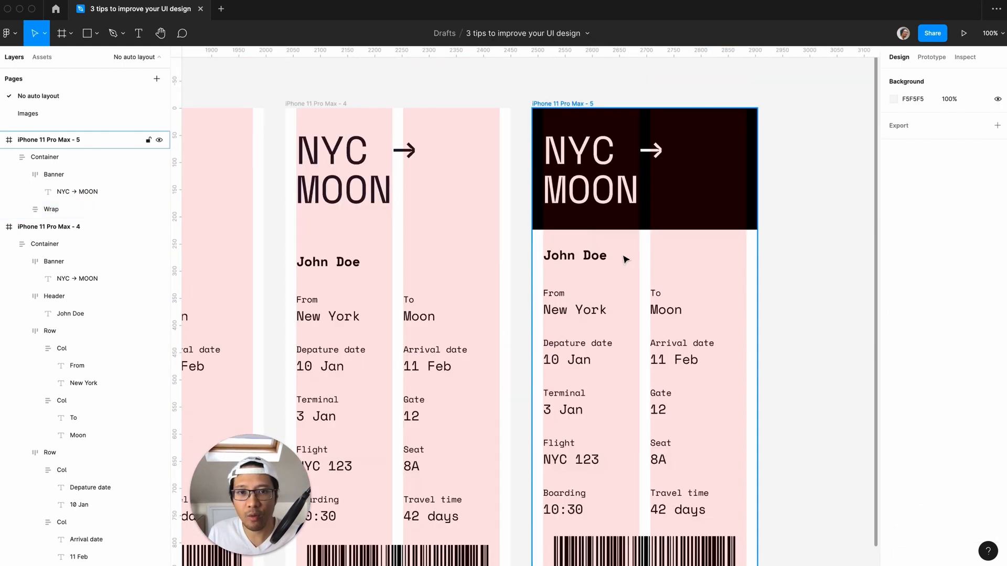
pyautogui.press('super+equal')
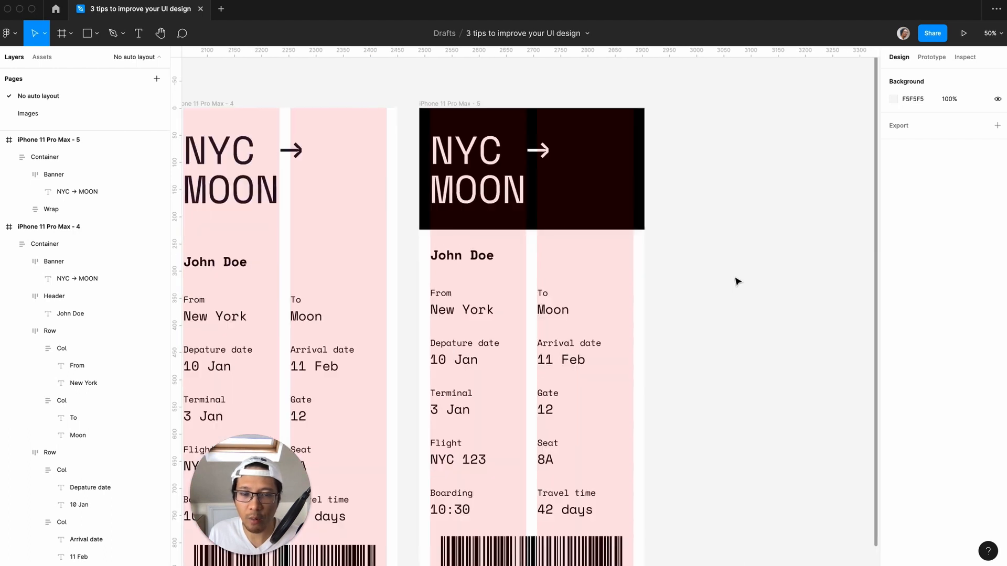
pyautogui.press('super+minus')
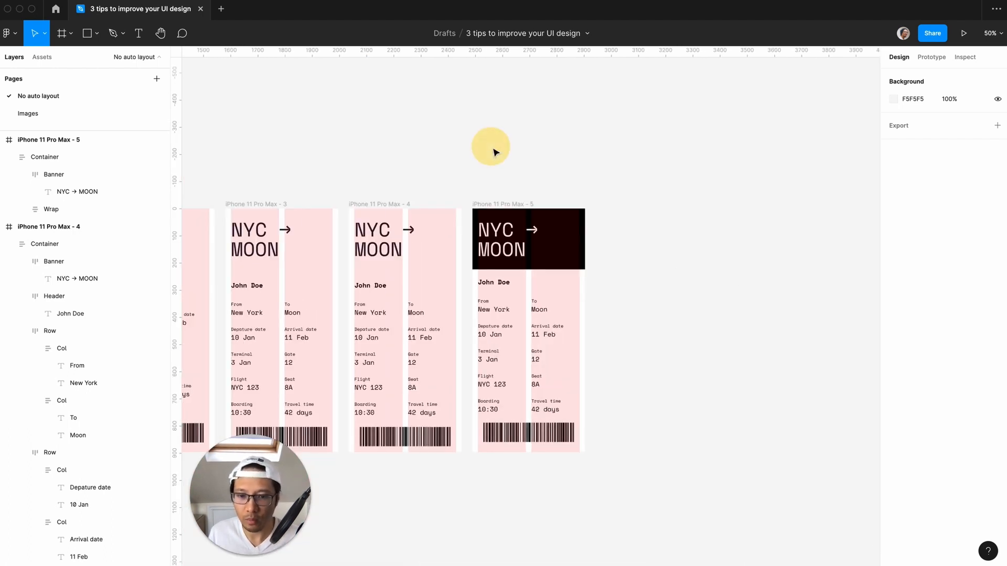
pyautogui.click(506, 205)
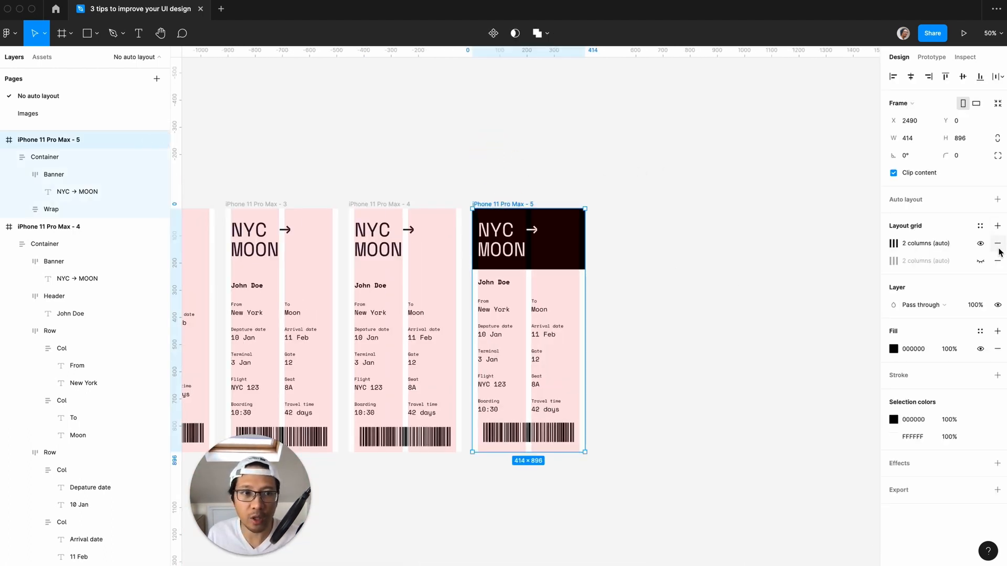
pyautogui.click(980, 242)
pyautogui.click(780, 274)
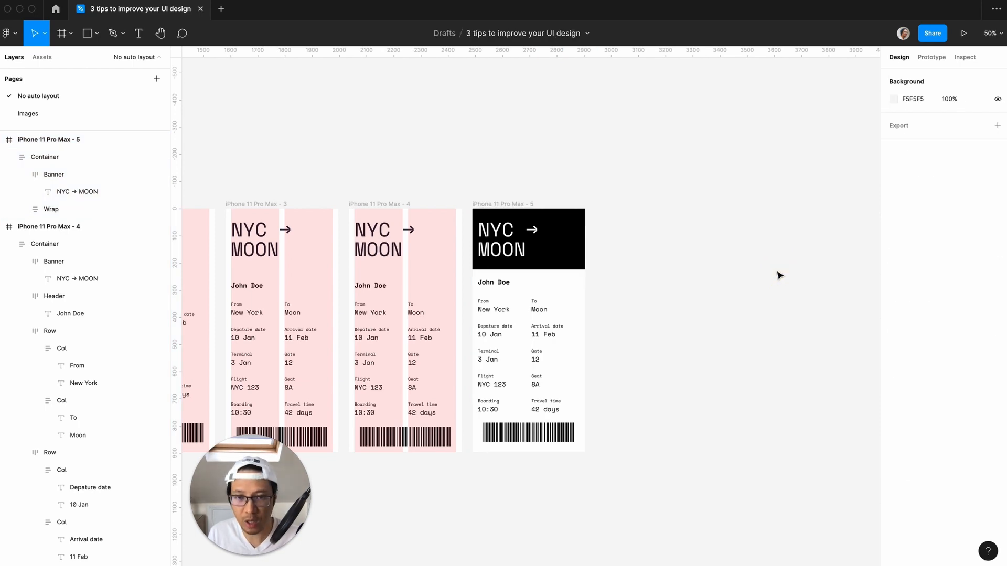
# - Review the finished boarding pass without its grid and duplicate the iPhone 11 Pro Max - 5 frame
pyautogui.press('super+equal')
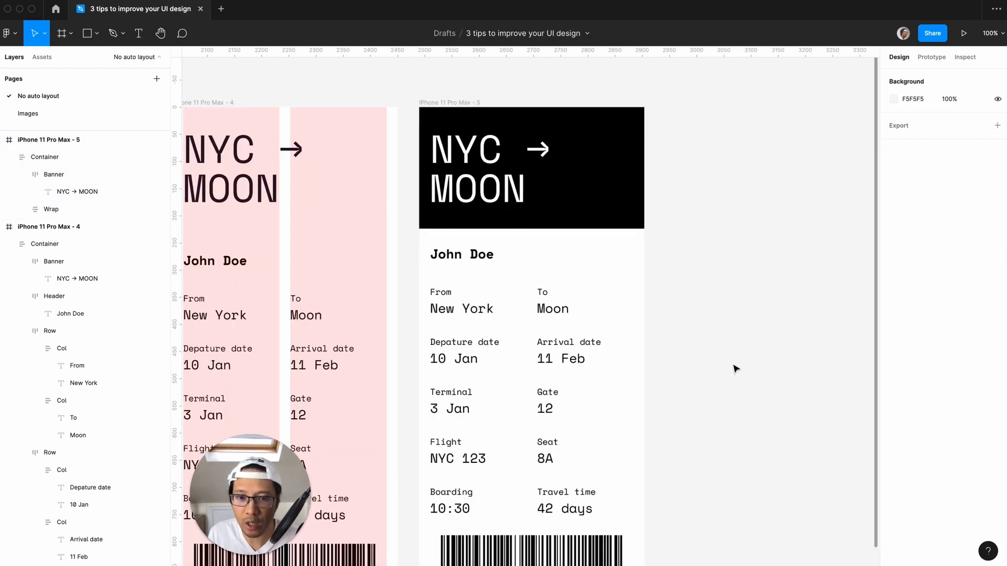
pyautogui.press('super+minus')
pyautogui.press('super+equal')
pyautogui.scroll(-4, 736, 368)
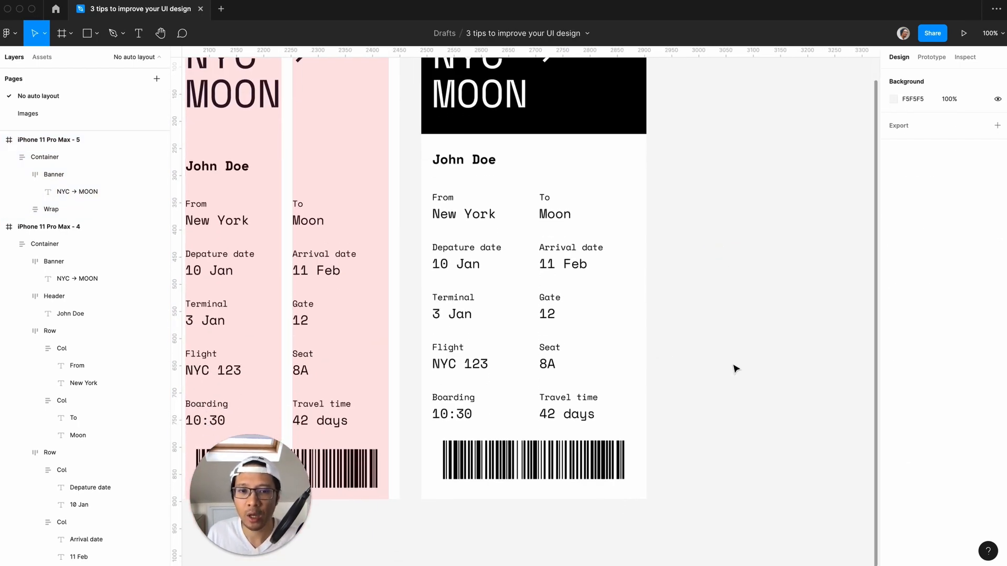
pyautogui.press('super+minus')
pyautogui.click(483, 157)
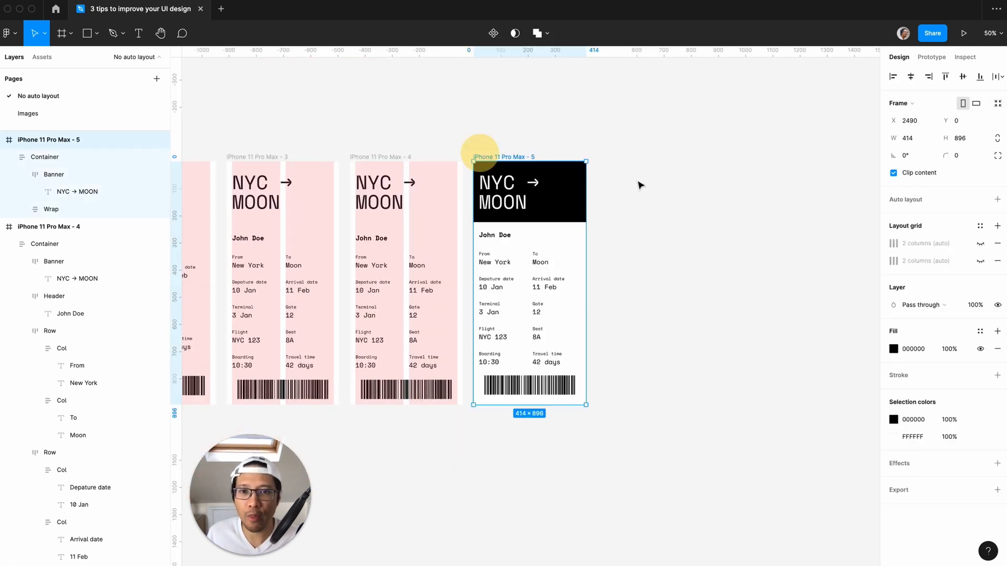
pyautogui.press('super+d')
# - Round only the top left and top right corners of the duplicate screen's Wrap frame with a radius of 32
pyautogui.doubleClick(674, 251)
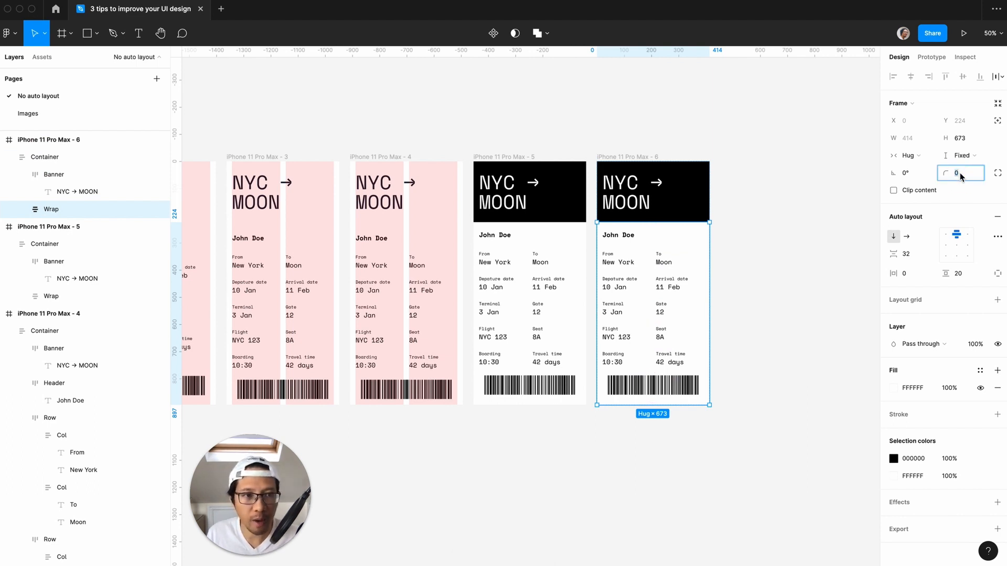
pyautogui.click(996, 175)
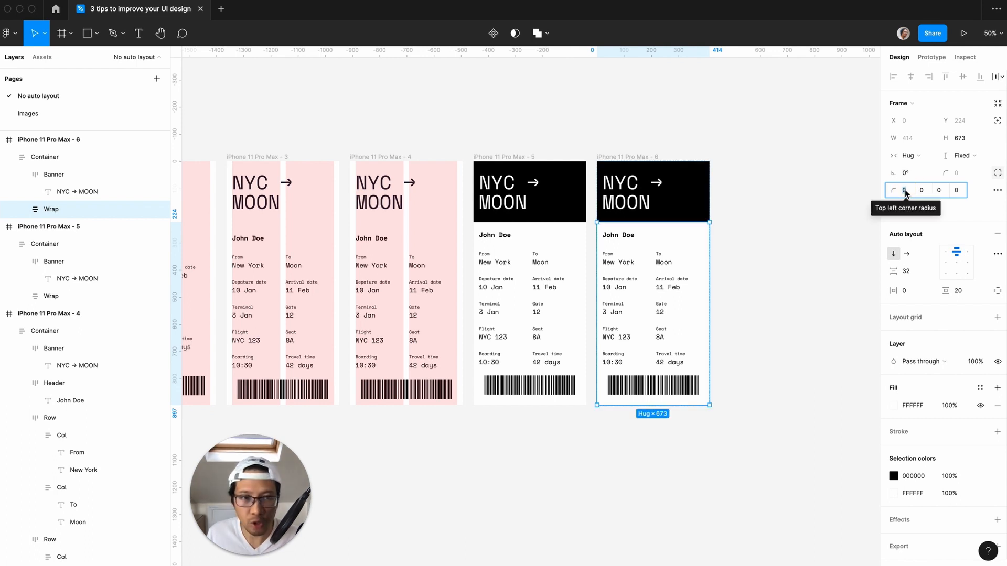
pyautogui.write('32')
pyautogui.press('Tab')
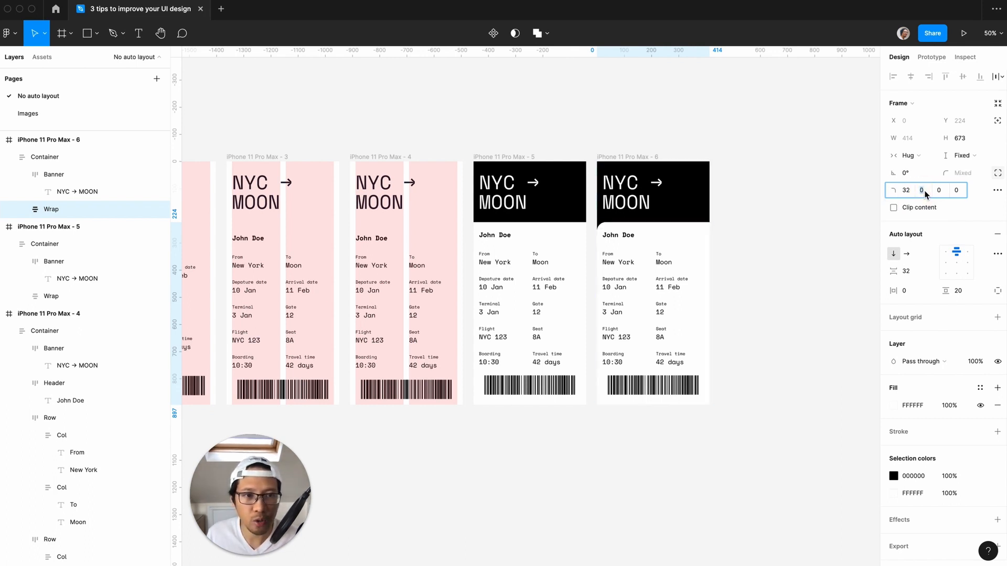
pyautogui.write('32')
pyautogui.press('Return')
pyautogui.click(823, 279)
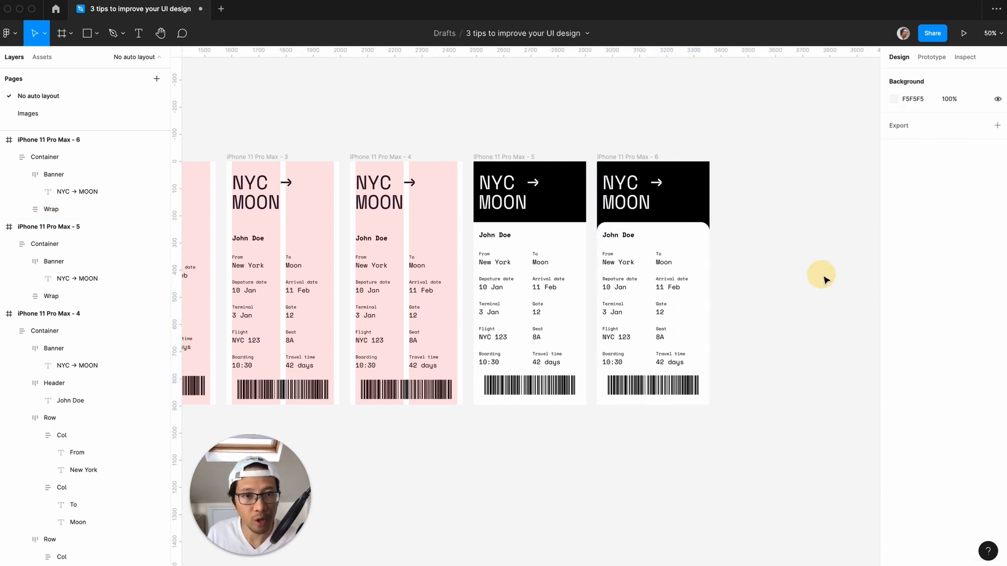
pyautogui.hscroll(2, 807, 258)
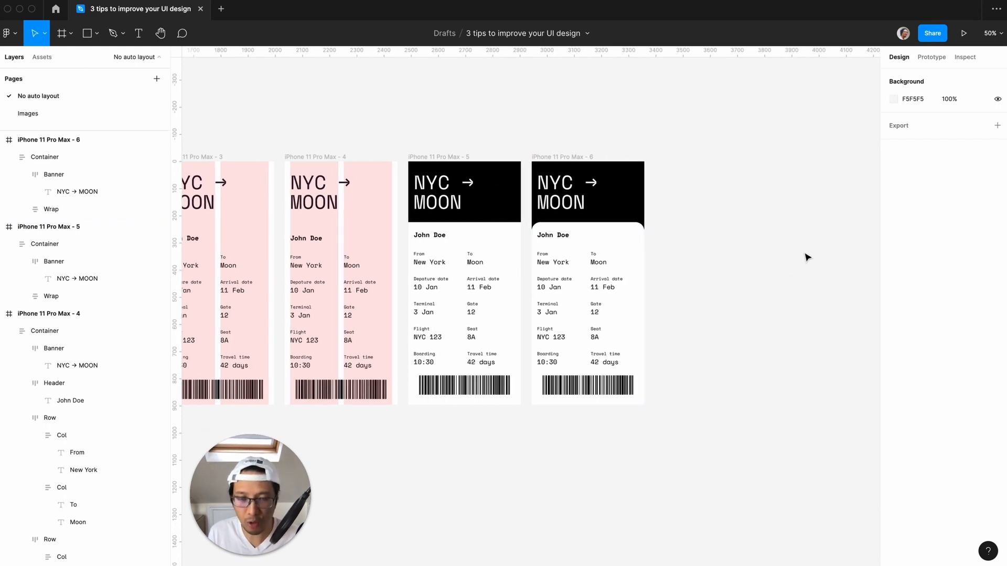
pyautogui.press('+')
pyautogui.press('-')
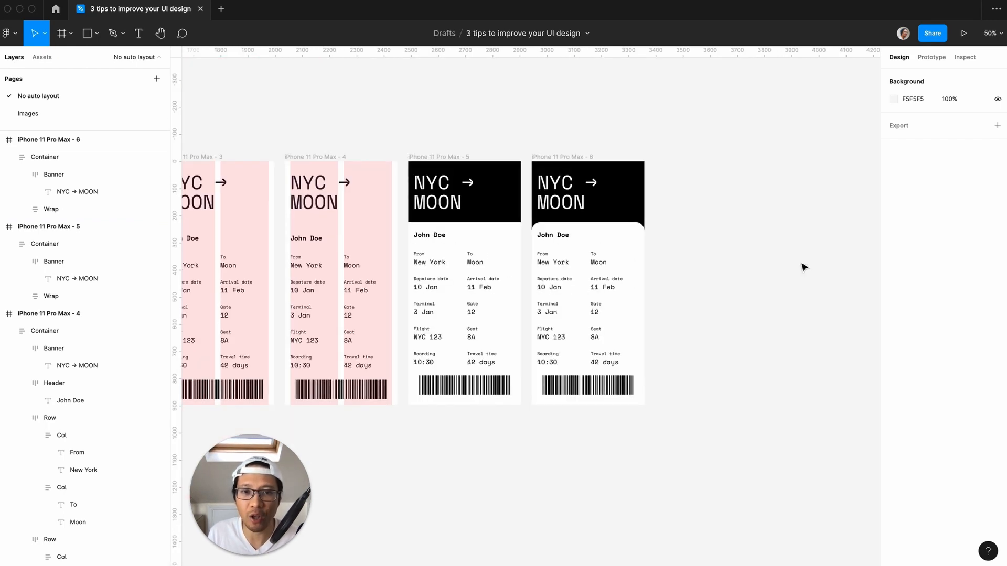
# - Duplicate the iPhone 11 Pro Max - 6 frame with the rounded white section
pyautogui.press('+')
pyautogui.press('-')
pyautogui.press('+')
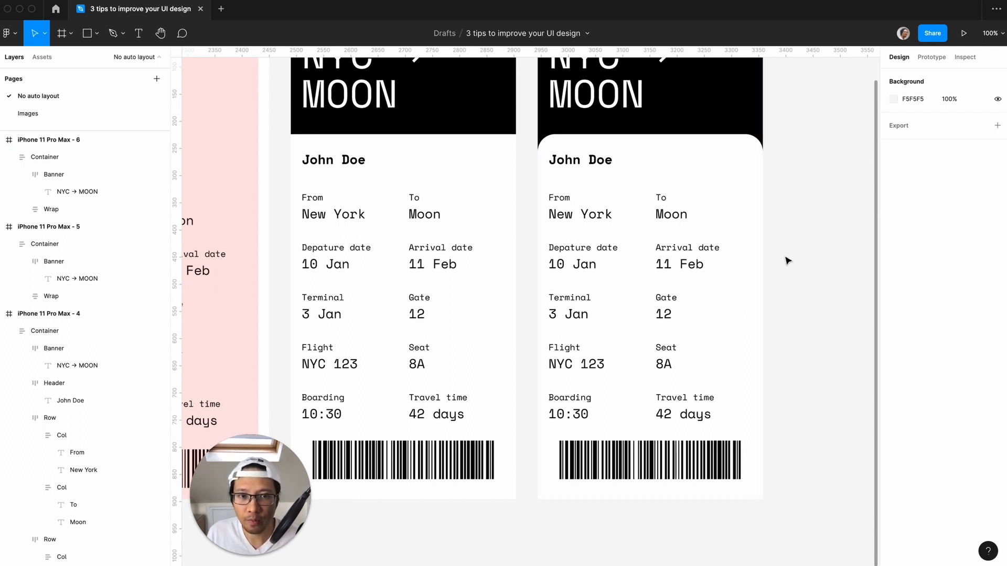
pyautogui.press('-')
pyautogui.click(548, 156)
pyautogui.press('super+d')
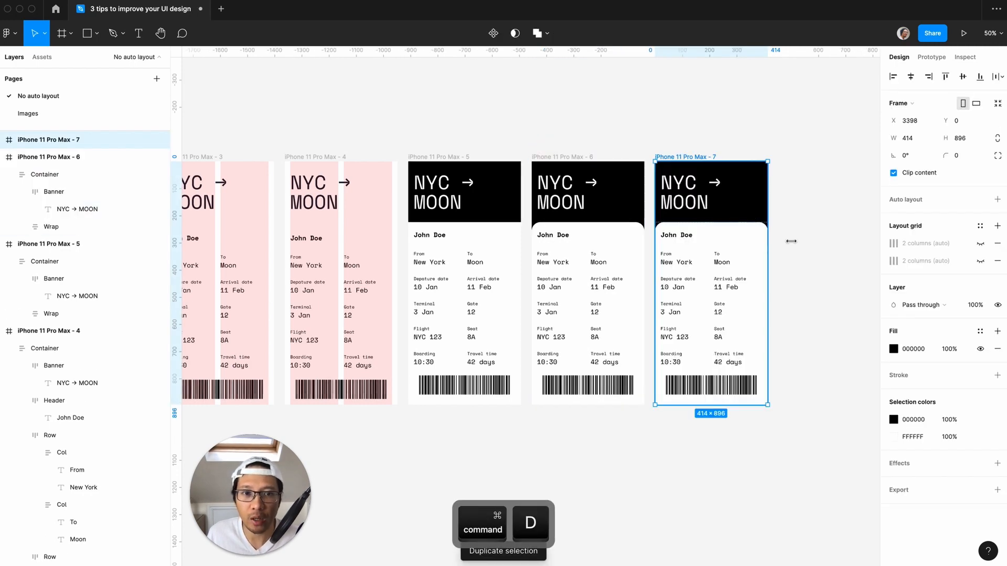
# - Select the Depature date label text inside the iPhone 11 Pro Max - 7 frame
pyautogui.click(804, 246)
pyautogui.hscroll(4, 805, 248)
pyautogui.press('+')
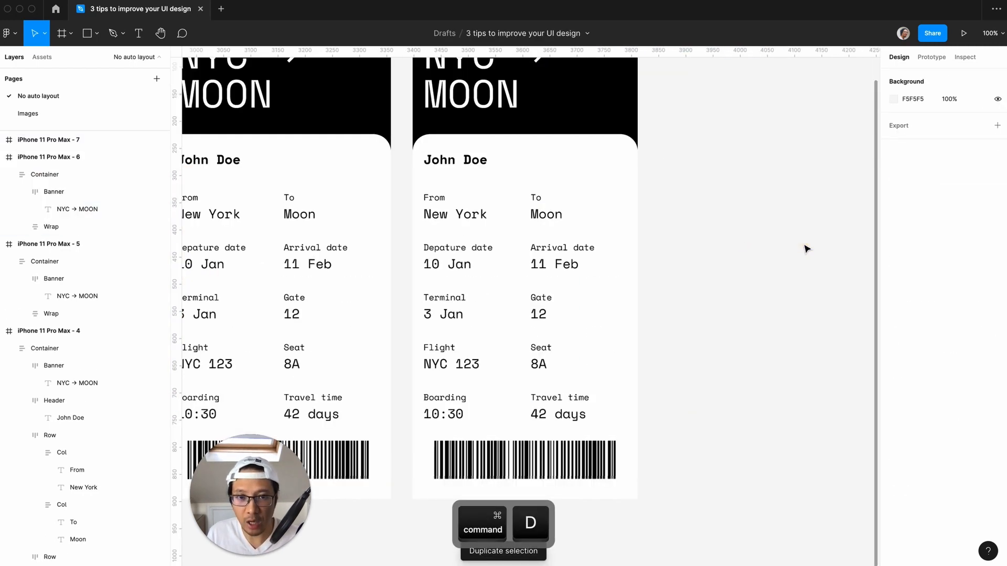
pyautogui.doubleClick(444, 249)
pyautogui.doubleClick(443, 242)
pyautogui.doubleClick(443, 245)
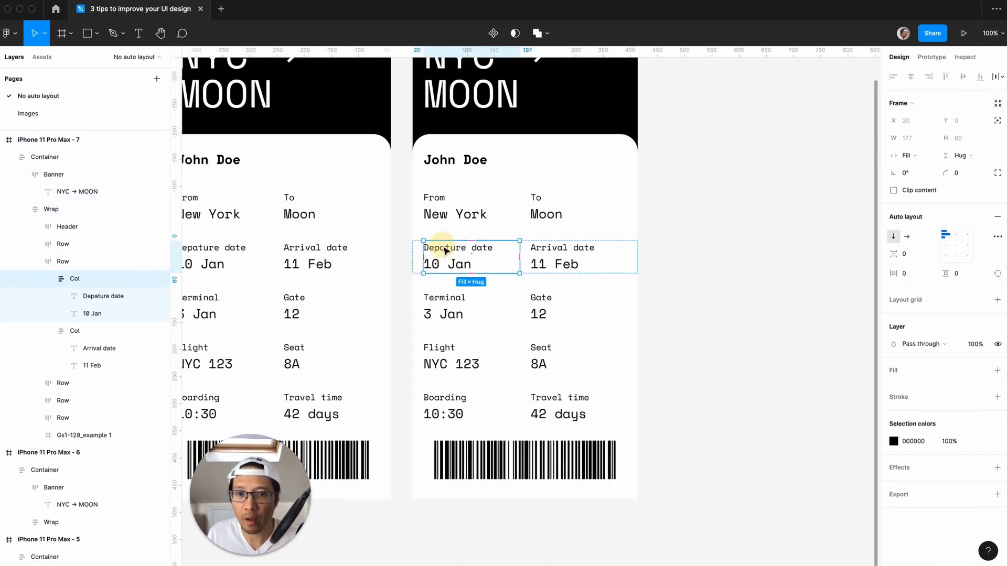
pyautogui.doubleClick(444, 247)
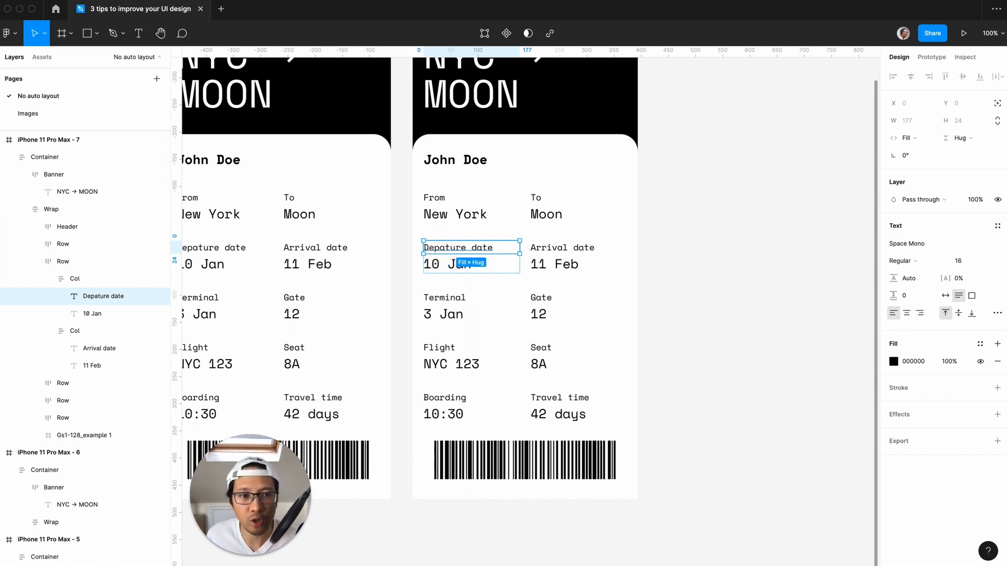
# - Try softening the Depature date label with a 595959 fill at 59% opacity
pyautogui.click(893, 362)
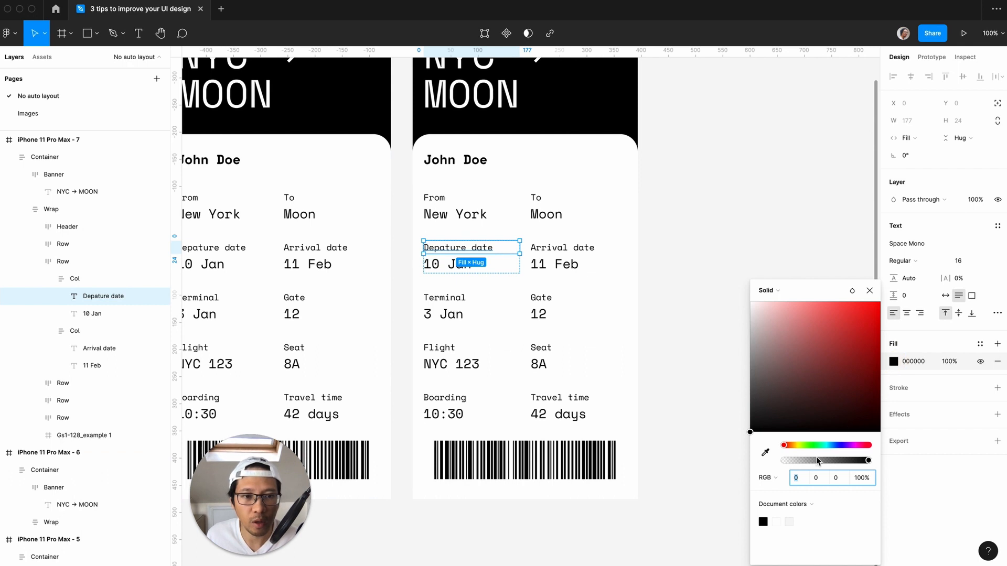
pyautogui.click(835, 462)
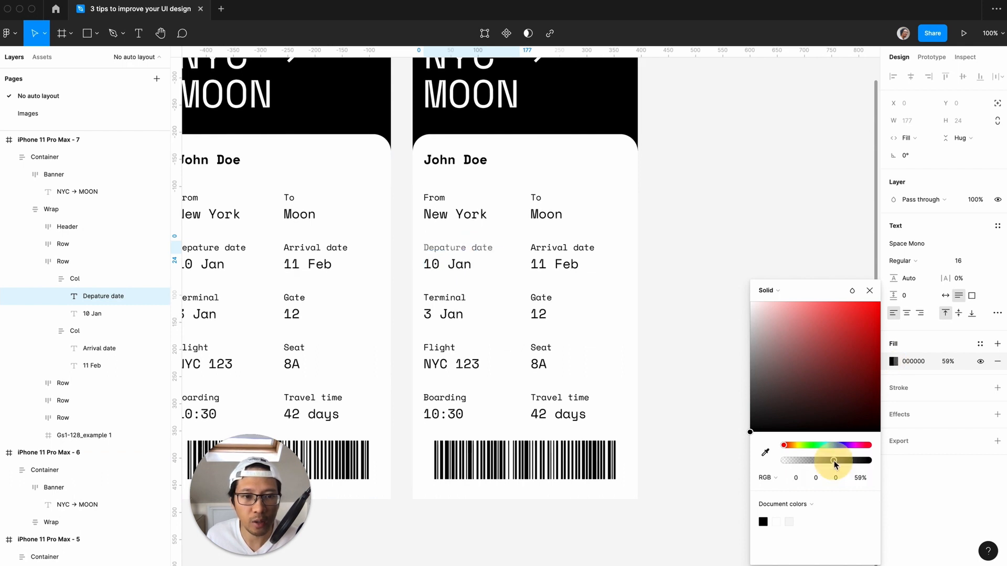
pyautogui.moveTo(749, 431); pyautogui.dragTo(750, 394)
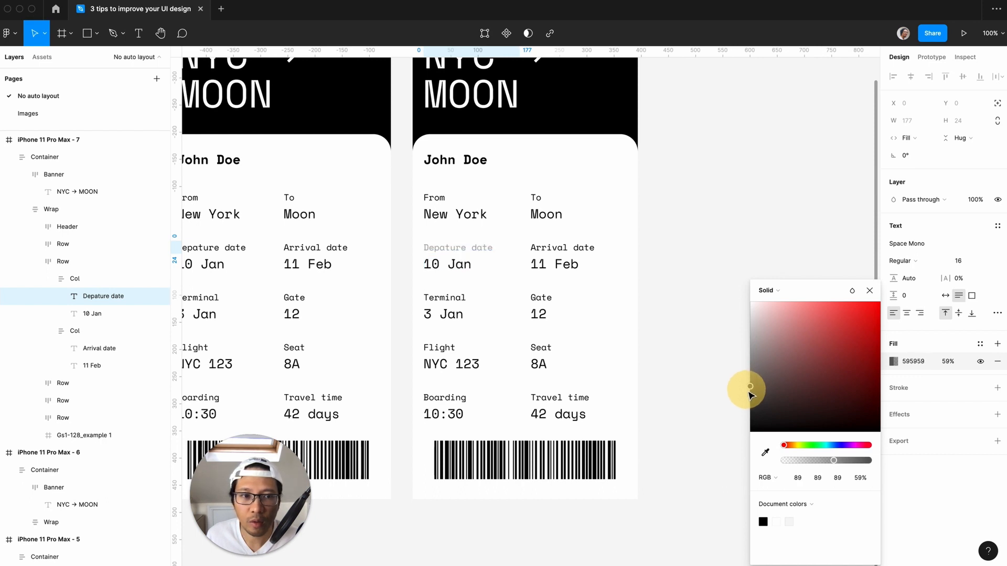
pyautogui.click(870, 291)
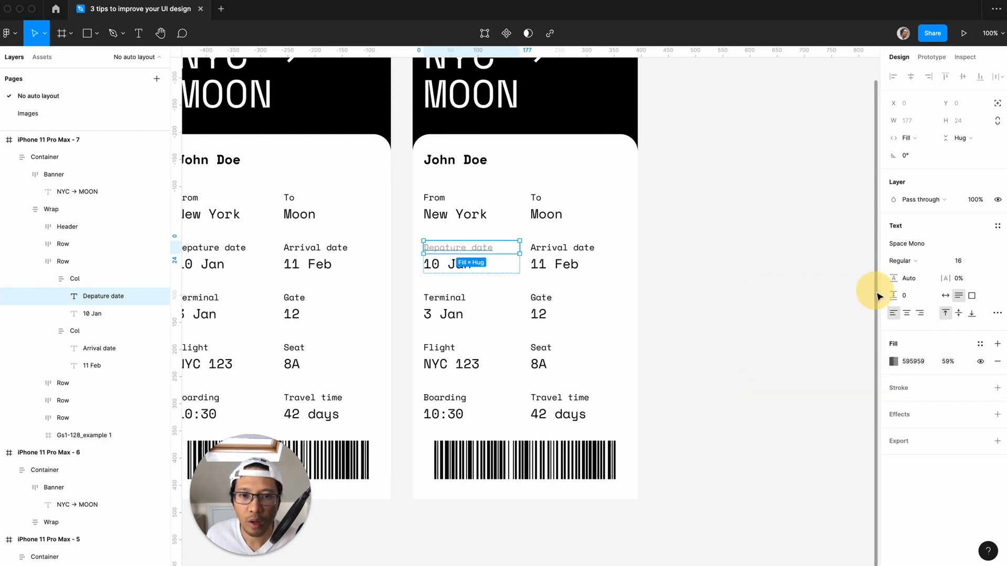
# - Try the gray fills 666666 and 888888 on the semi-transparent Depature date label
pyautogui.click(915, 362)
pyautogui.write('666666')
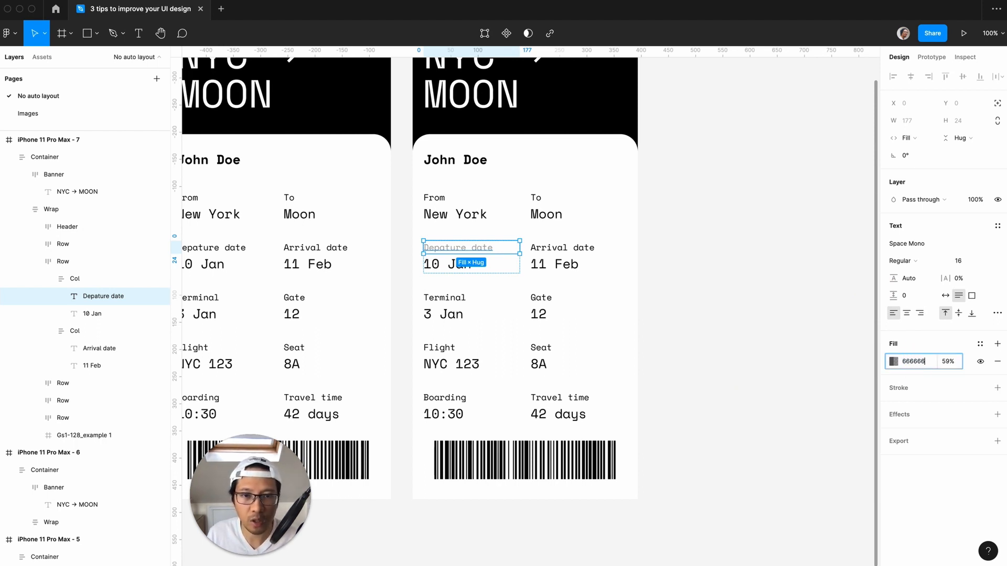
pyautogui.press('Return')
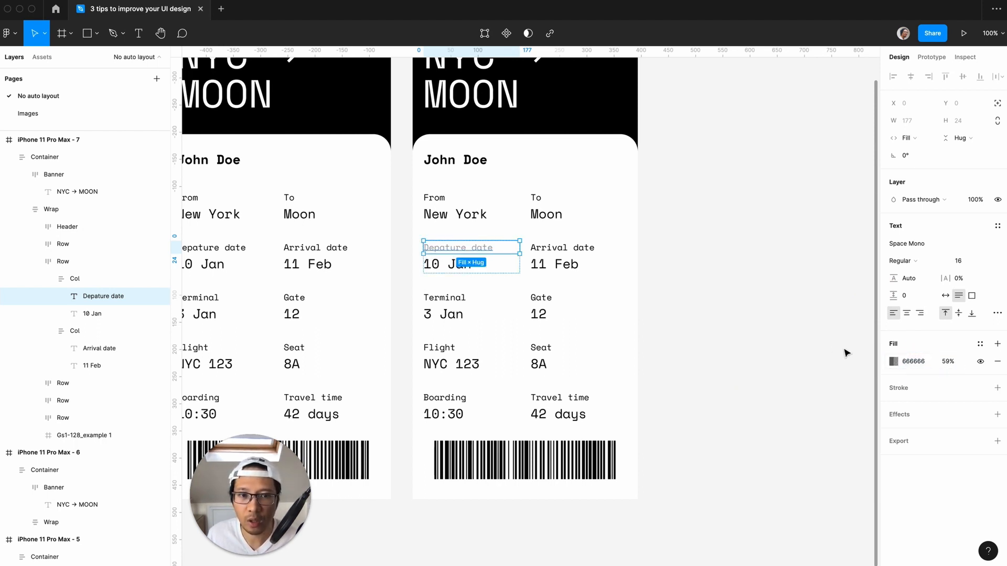
pyautogui.click(913, 361)
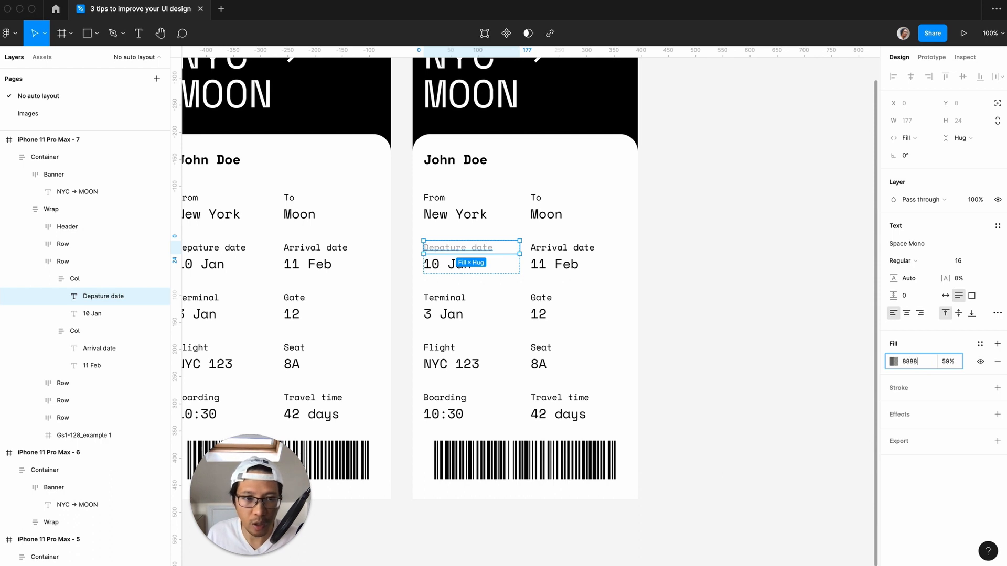
pyautogui.press('Return')
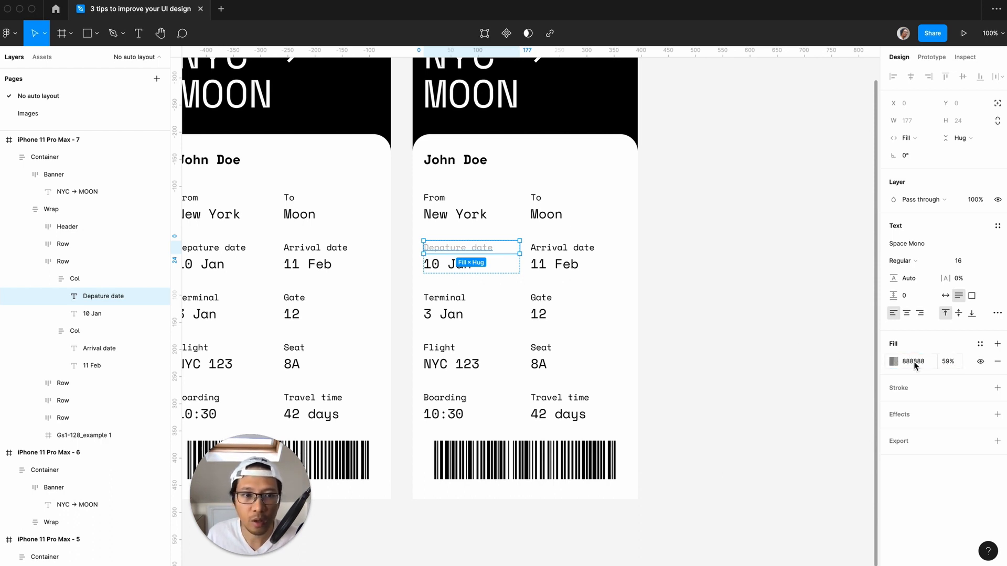
# - Try a lighter BBBBBB fill at 100% opacity on the Depature date label
pyautogui.click(914, 362)
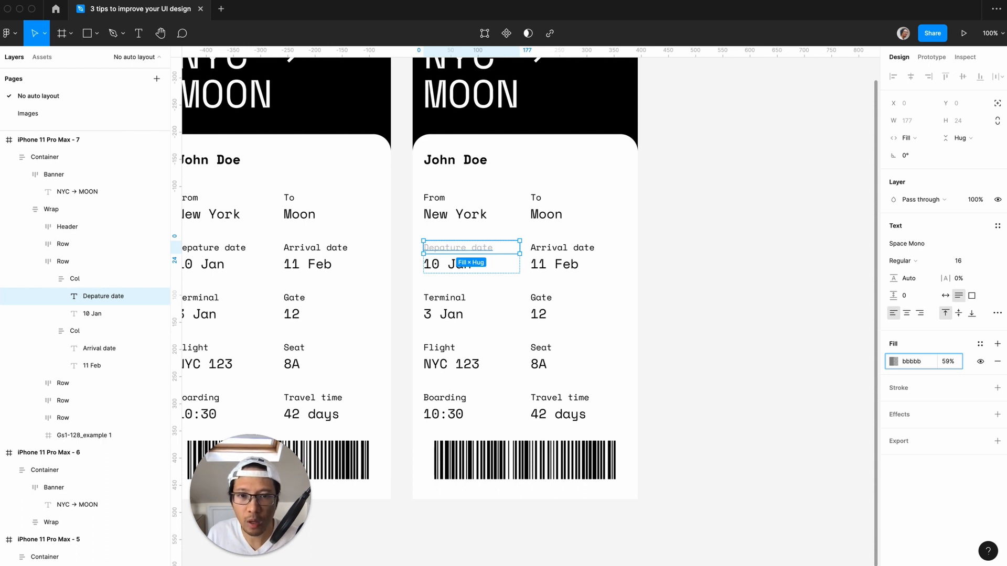
pyautogui.press('Tab')
pyautogui.write('1')
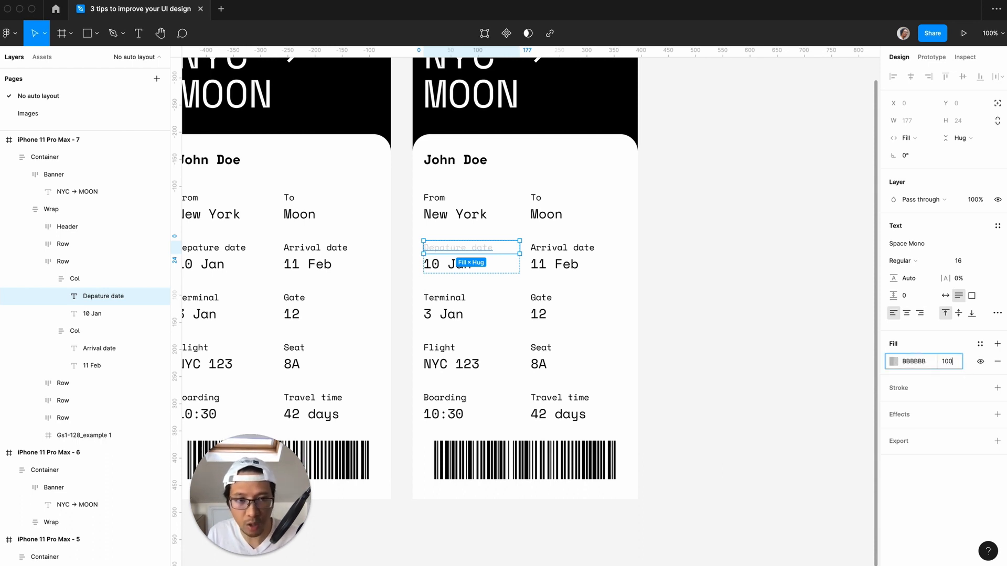
pyautogui.press('Return')
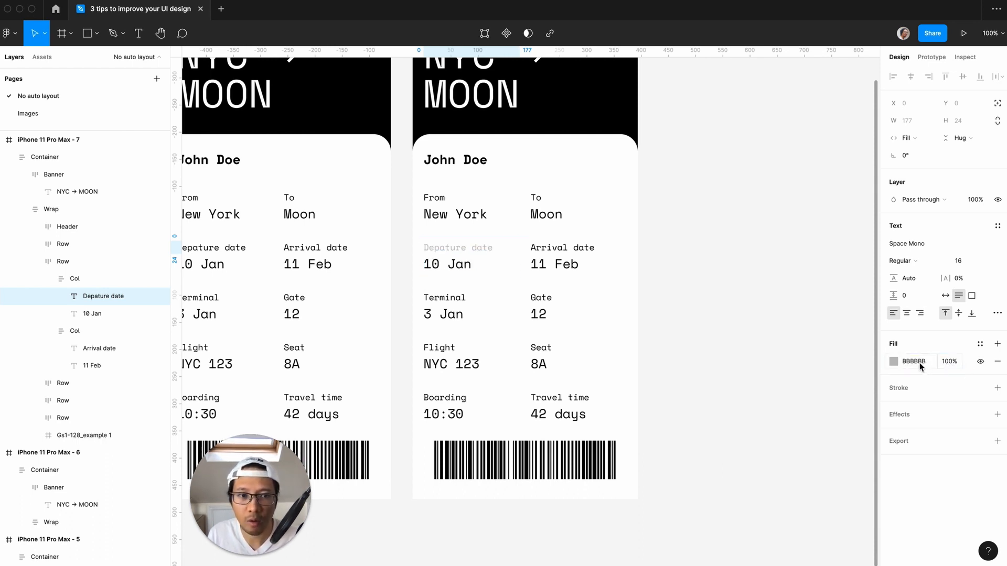
# - Set the Depature date label's fill color to 888888
pyautogui.click(922, 366)
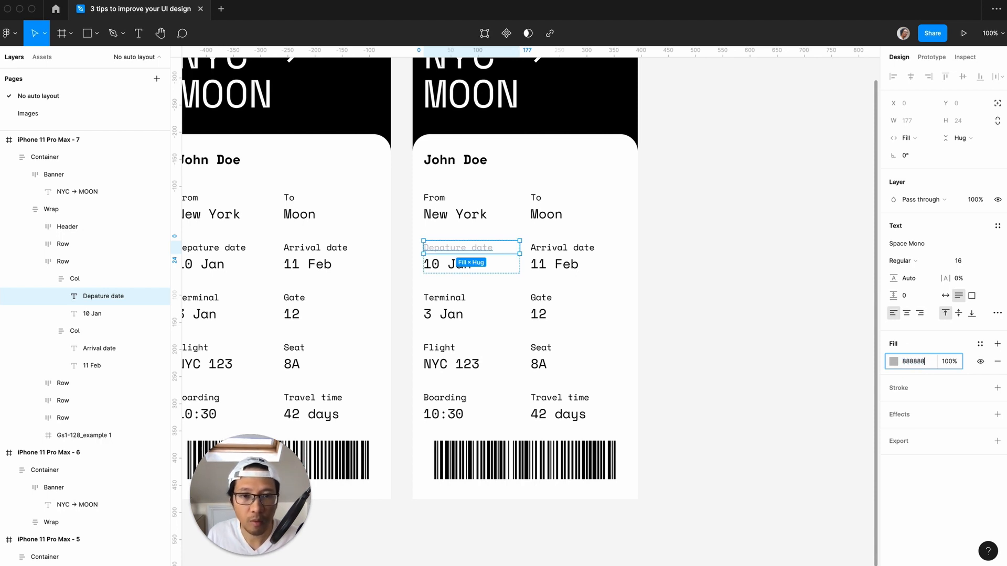
pyautogui.write('888888')
pyautogui.press('Return')
pyautogui.click(823, 345)
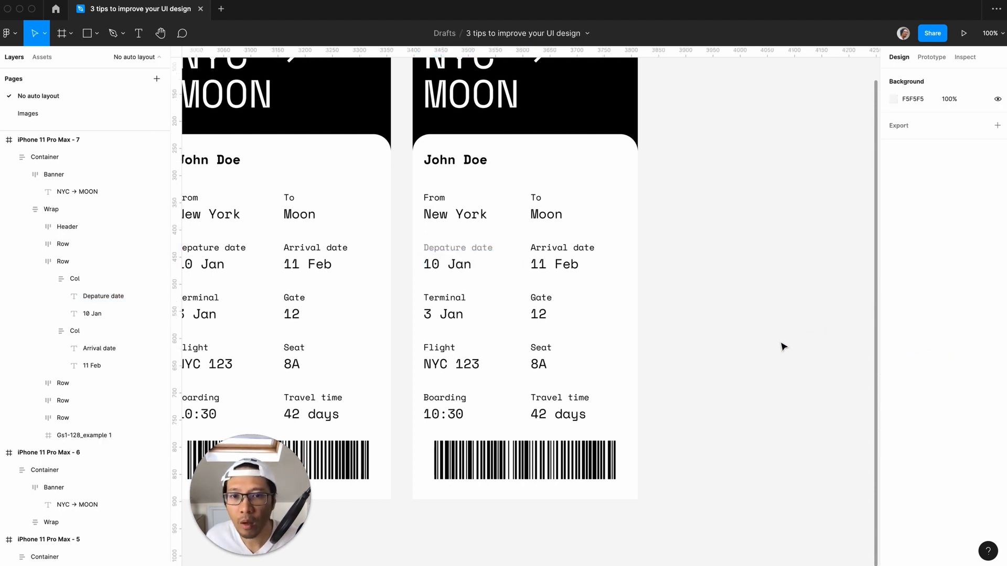
# - Set the fill of the Arrival date label on iPhone 11 Pro Max - 7 to 888888
pyautogui.hscroll(-2, 473, 252)
pyautogui.doubleClick(516, 251)
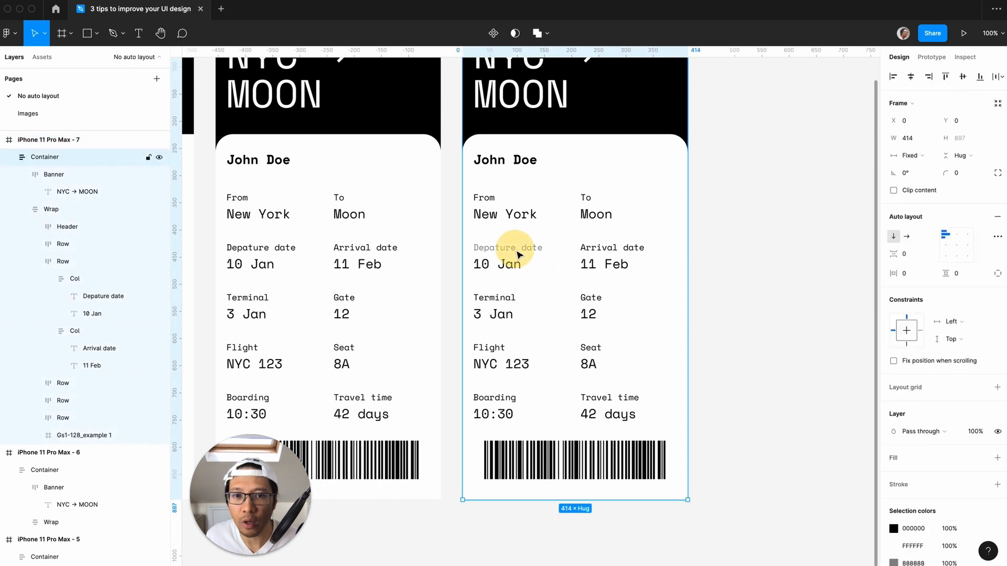
pyautogui.doubleClick(516, 252)
pyautogui.doubleClick(517, 251)
pyautogui.click(616, 255)
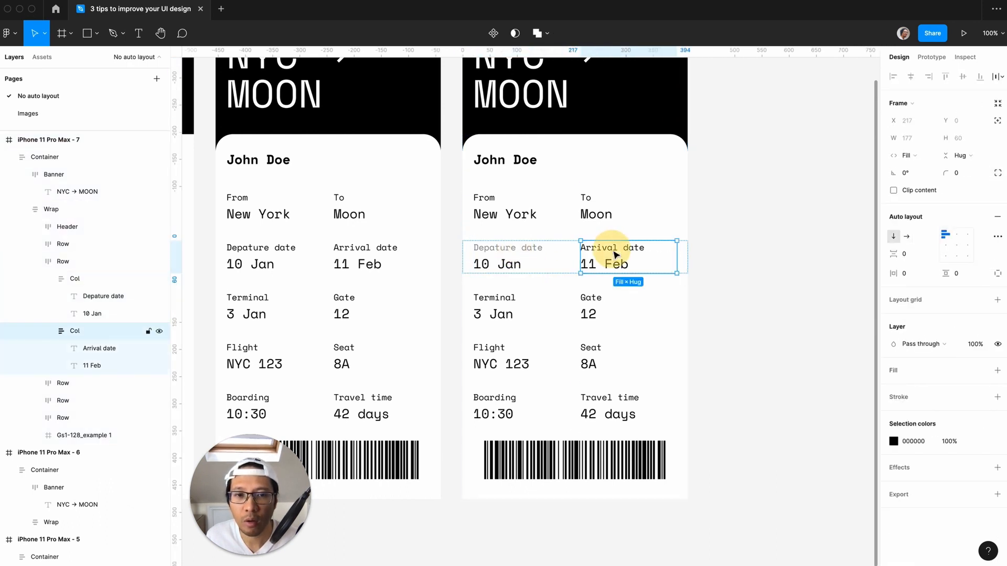
pyautogui.doubleClick(616, 254)
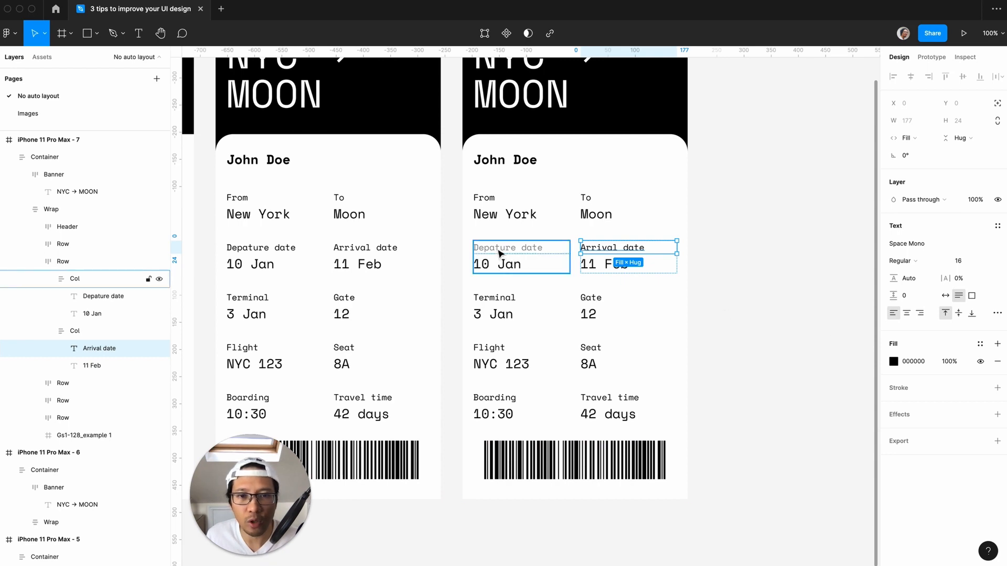
pyautogui.click(912, 361)
pyautogui.write('888')
pyautogui.press('Return')
# - Copy the 888888 fill value and apply it to the Gate, Terminal, Flight and Seat labels
pyautogui.press('super+c')
pyautogui.keyDown('super'); pyautogui.click(589, 300); pyautogui.keyUp('super')
pyautogui.press('super+v')
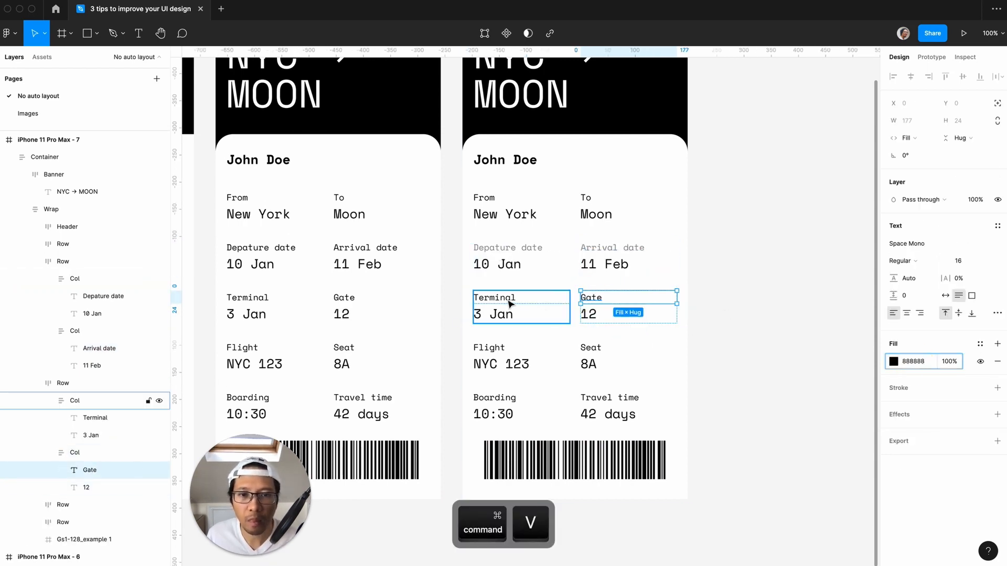
pyautogui.keyDown('super'); pyautogui.click(507, 300); pyautogui.keyUp('super')
pyautogui.press('super+v')
pyautogui.keyDown('super'); pyautogui.click(496, 349); pyautogui.keyUp('super')
pyautogui.press('super+v')
pyautogui.keyDown('super'); pyautogui.click(594, 347); pyautogui.keyUp('super')
pyautogui.press('super+v')
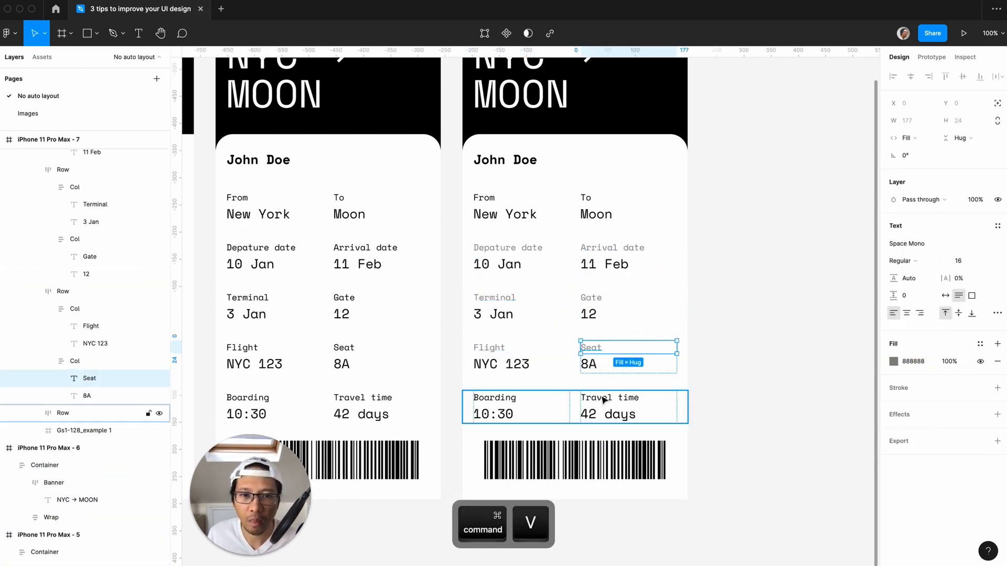
# - Apply the copied 888888 fill to the Travel time, Boarding, To and From labels
pyautogui.keyDown('super'); pyautogui.click(608, 398); pyautogui.keyUp('super')
pyautogui.press('super+v')
pyautogui.keyDown('super'); pyautogui.click(488, 397); pyautogui.keyUp('super')
pyautogui.press('super+v')
pyautogui.keyDown('super'); pyautogui.click(586, 198); pyautogui.keyUp('super')
pyautogui.press('super+v')
pyautogui.keyDown('super'); pyautogui.click(485, 198); pyautogui.keyUp('super')
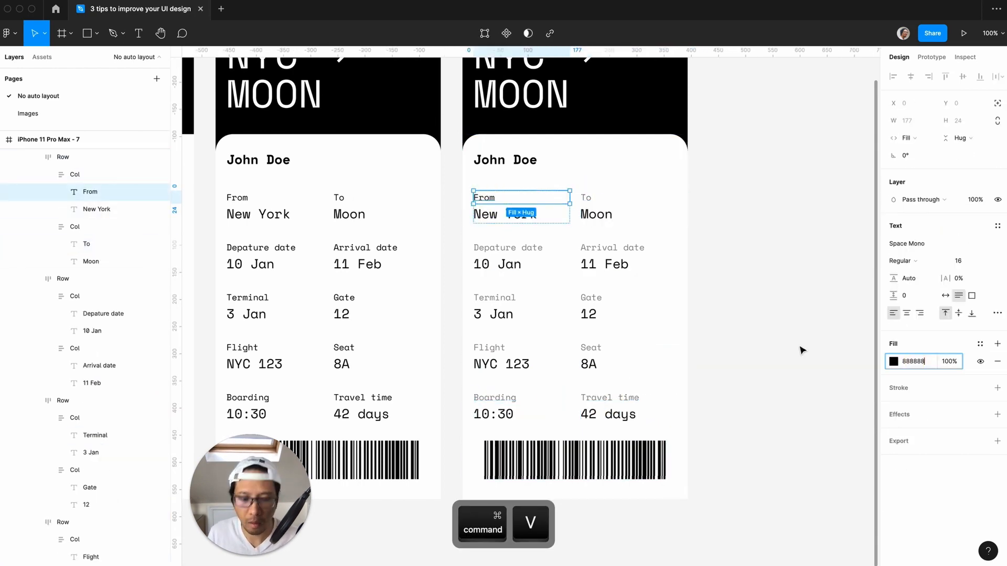
pyautogui.press('super+v')
pyautogui.click(798, 349)
# - Compare the gray labels on iPhone 11 Pro Max - 7 with the black labels on the previous screens
pyautogui.press('-')
pyautogui.press('=')
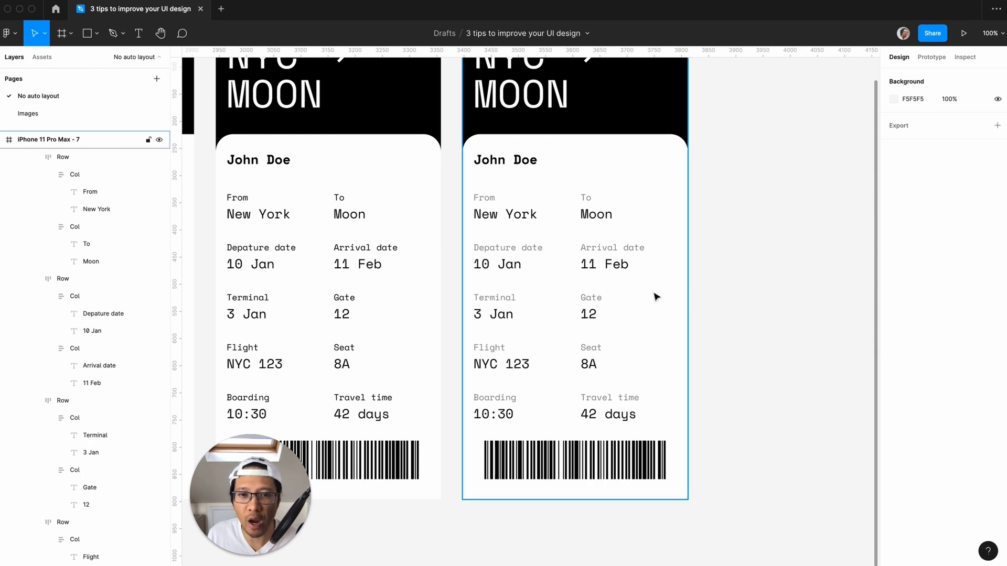
pyautogui.press('-')
pyautogui.press('=')
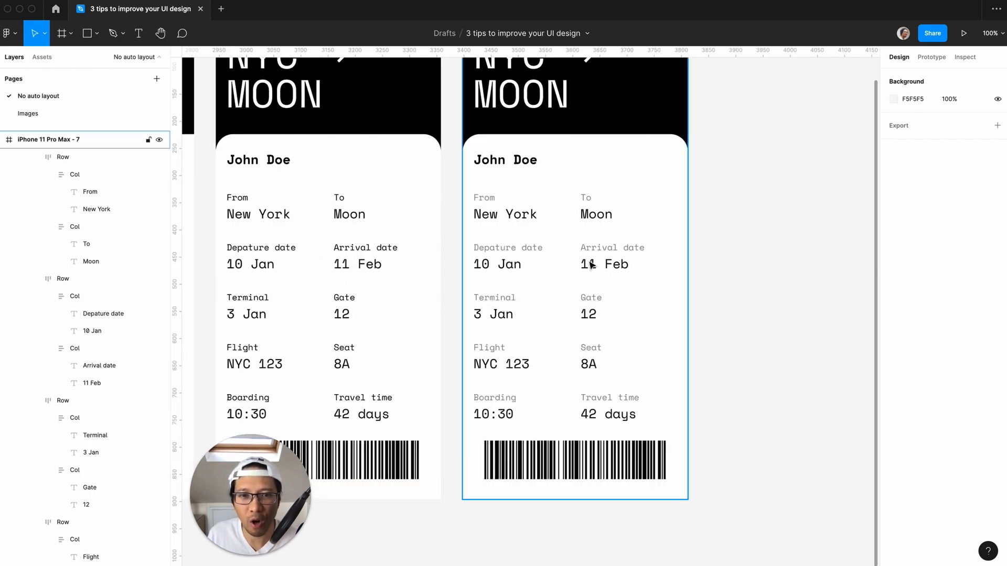
pyautogui.press('-')
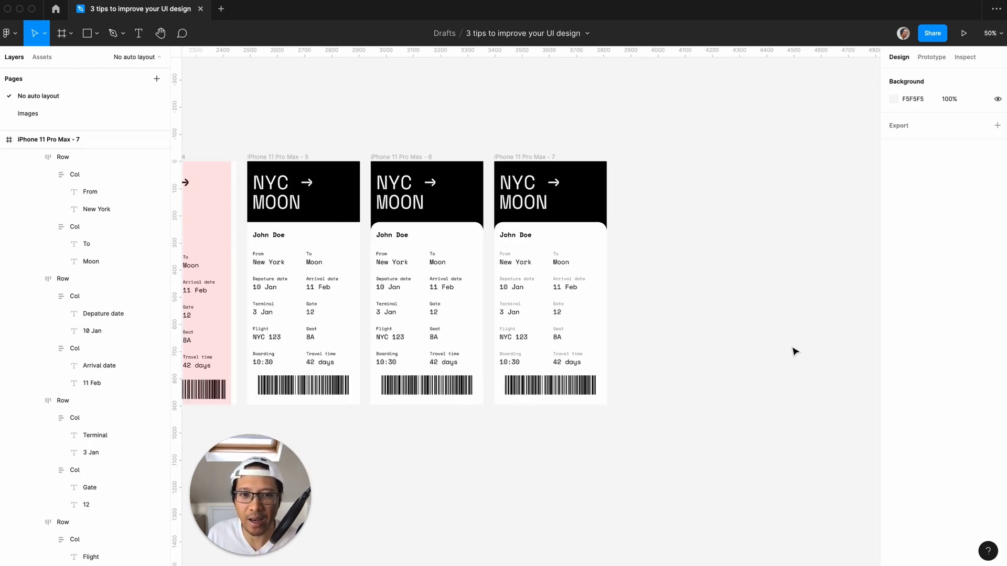
pyautogui.press('=')
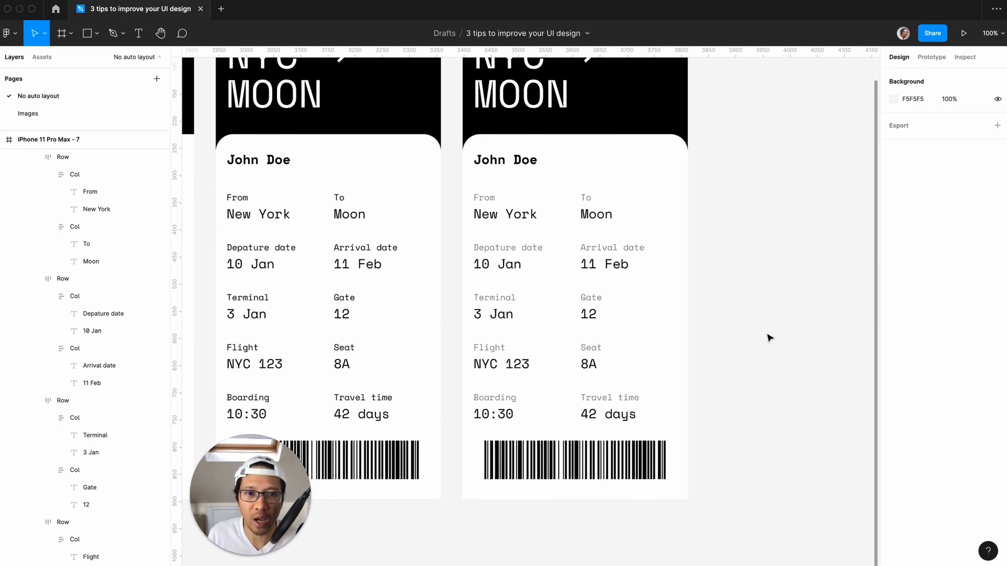
pyautogui.press('-')
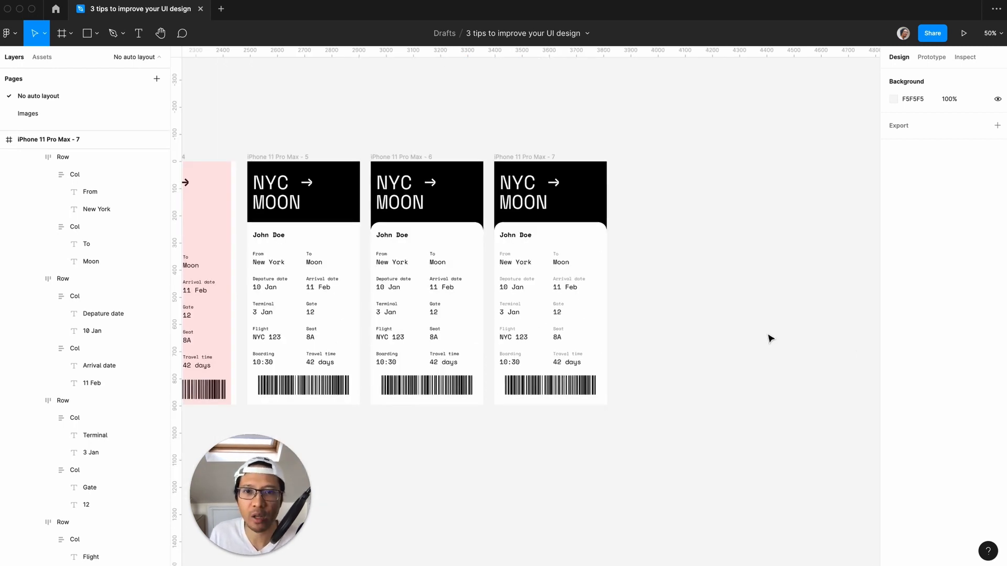
pyautogui.press('=')
# - Duplicate the iPhone 11 Pro Max - 7 frame with the gray labels
pyautogui.scroll(3, 770, 338)
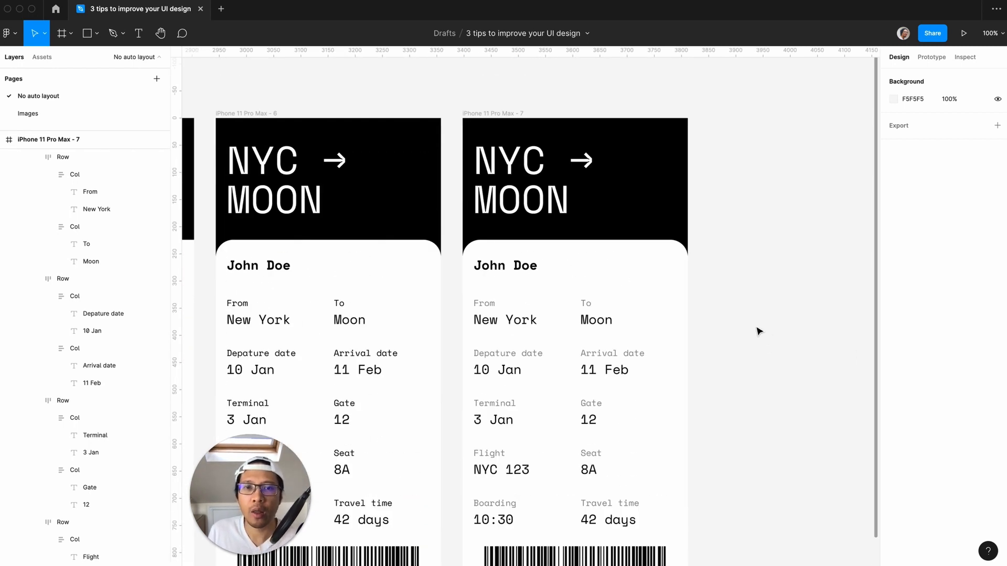
pyautogui.click(478, 113)
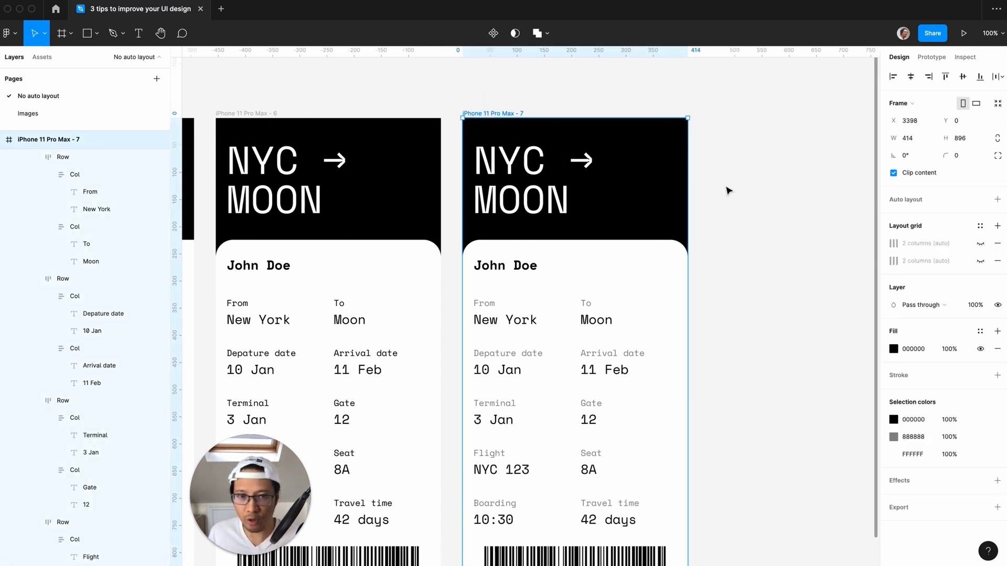
pyautogui.press('super+d')
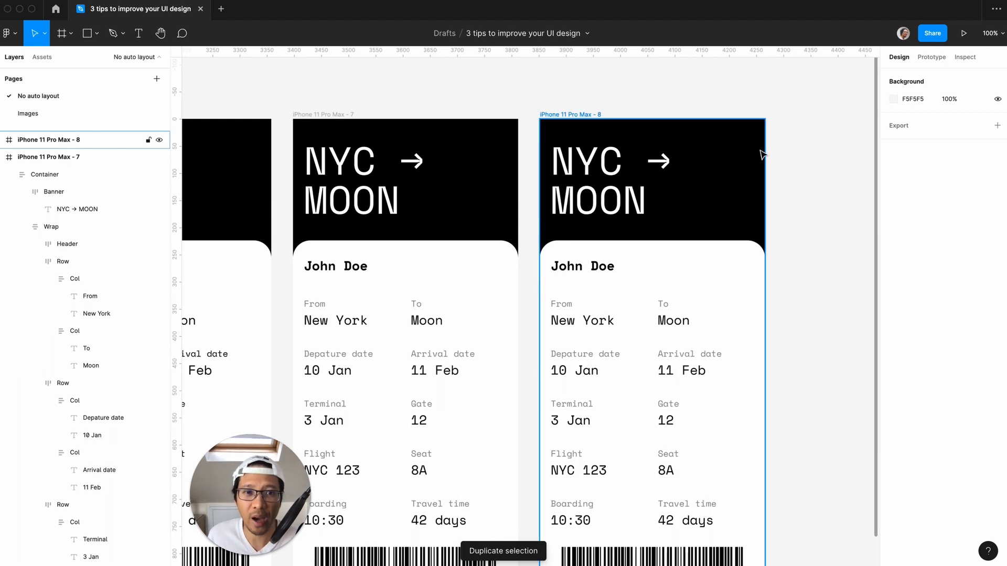
# - Copy the dark red nebula image from the Images page and expand the iPhone 11 Pro Max - 8 frame on the No auto layout page
pyautogui.click(30, 112)
pyautogui.click(348, 235)
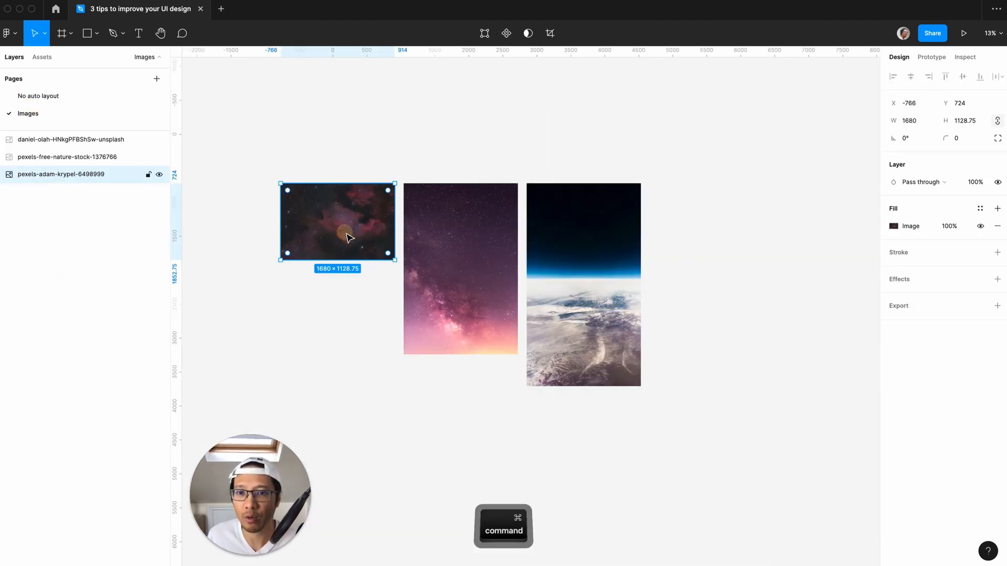
pyautogui.press('super+c')
pyautogui.click(42, 97)
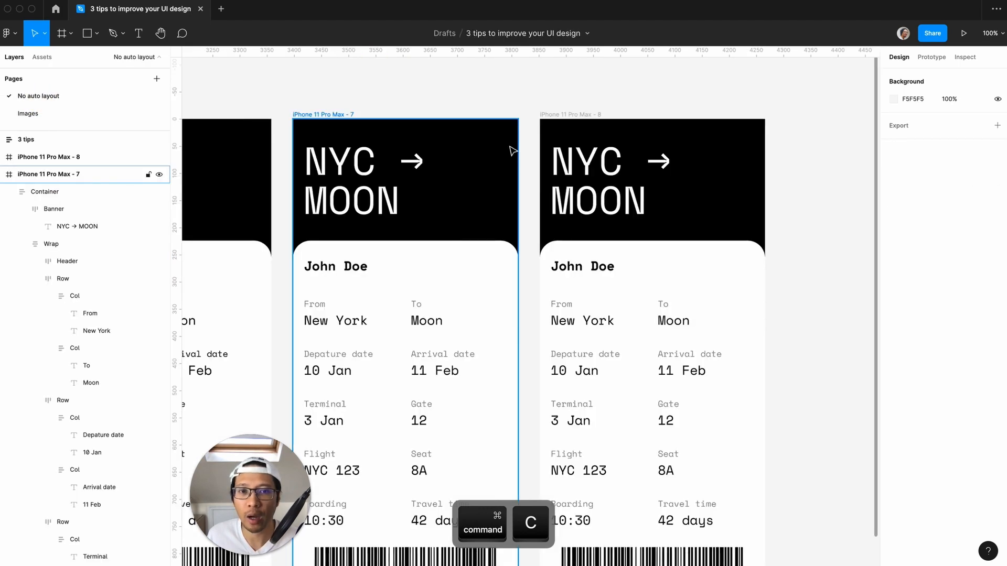
pyautogui.click(548, 115)
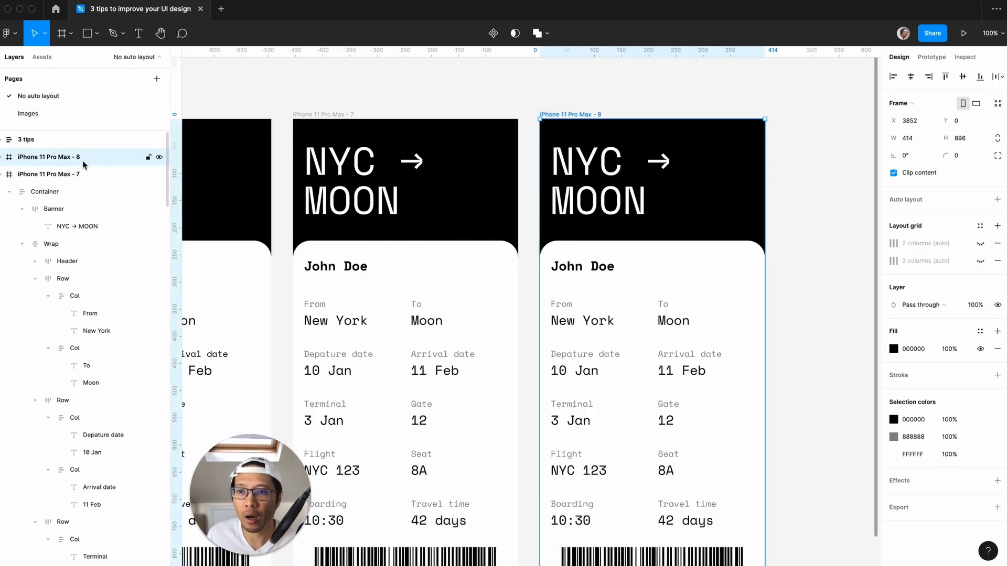
pyautogui.click(2, 157)
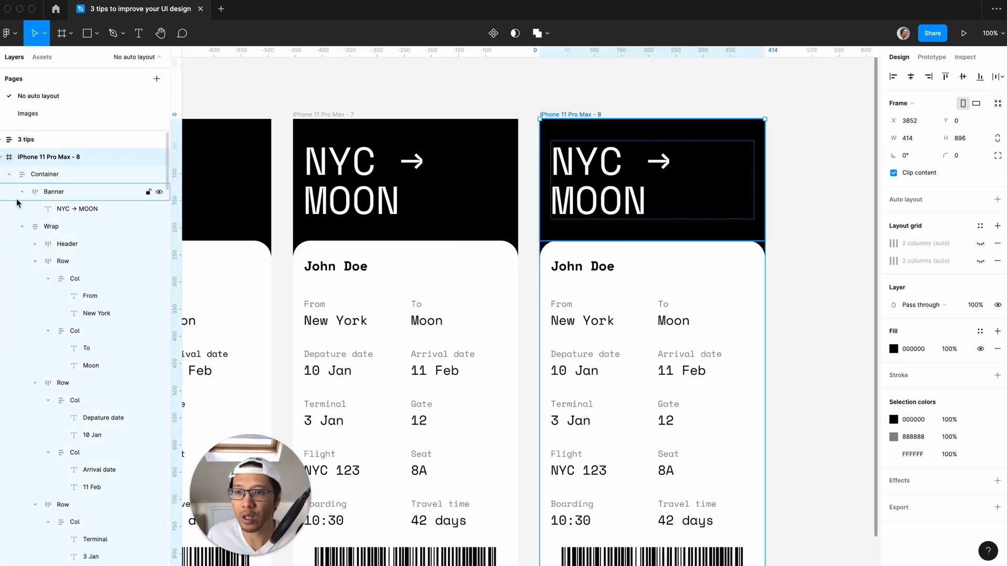
pyautogui.click(52, 192)
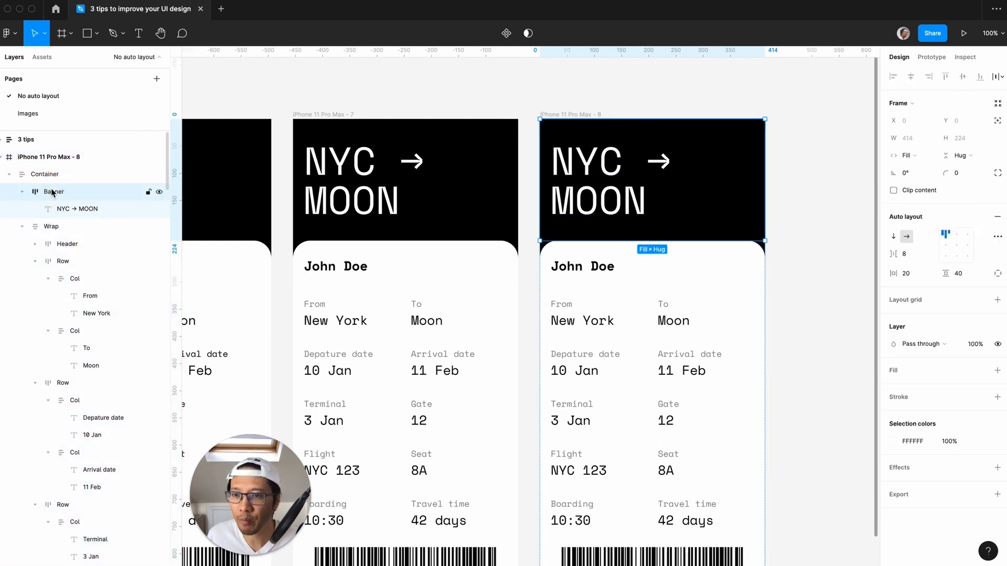
pyautogui.press('super')
pyautogui.press('super+v')
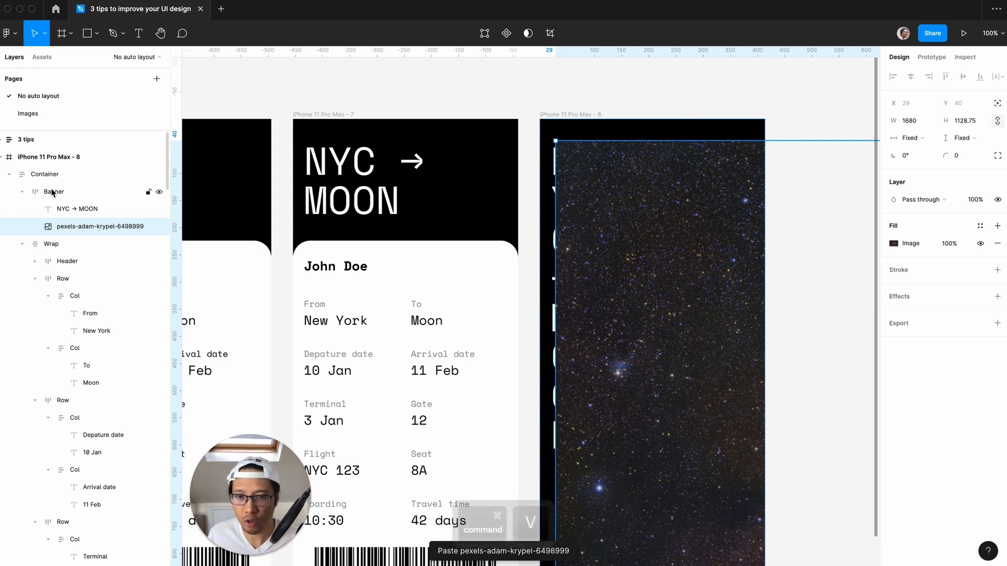
pyautogui.press('super+z')
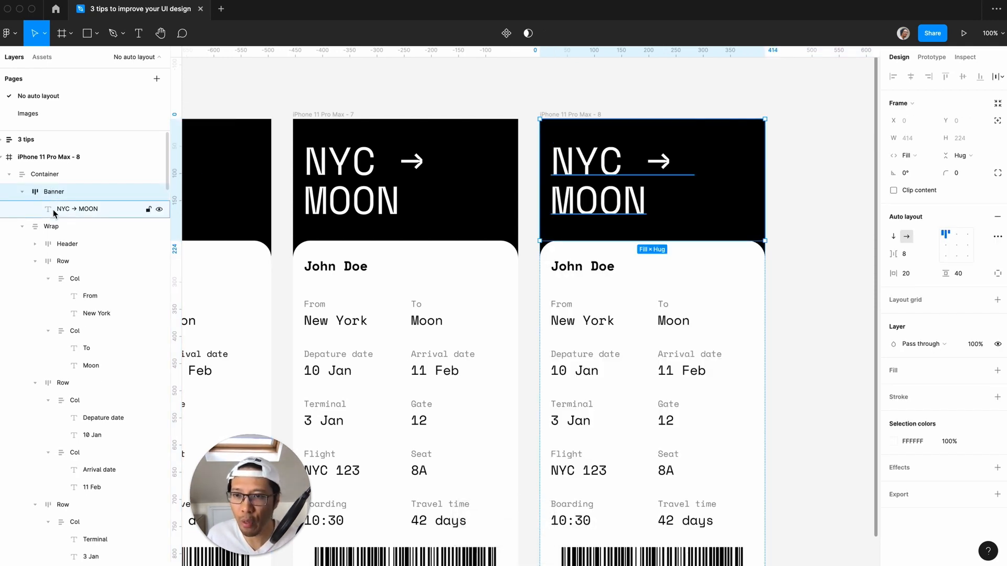
pyautogui.click(54, 209)
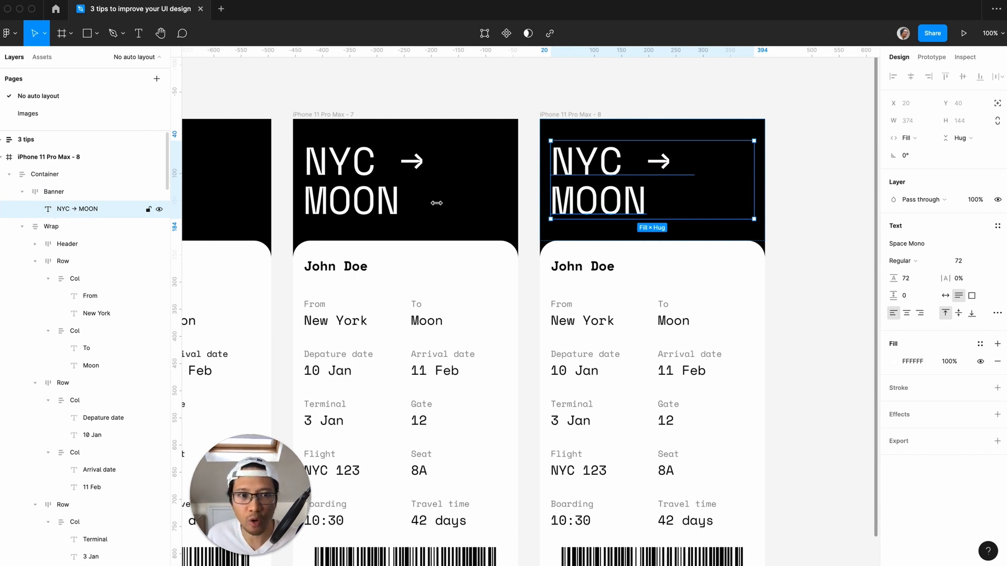
# - Paste the nebula image into the Banner of iPhone 11 Pro Max - 8 with absolute position, layered behind the NYC → MOON text
pyautogui.click(100, 191)
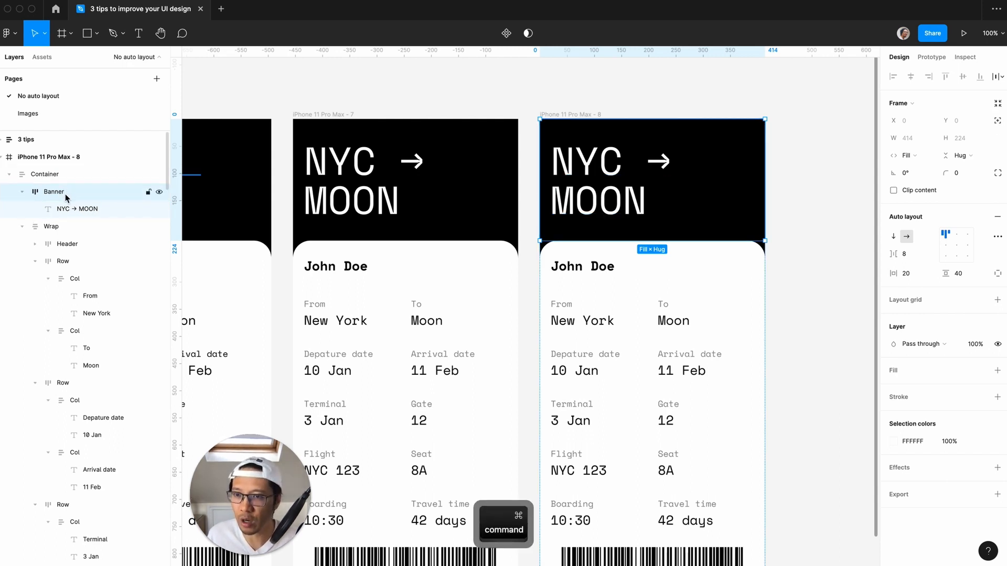
pyautogui.press('super+v')
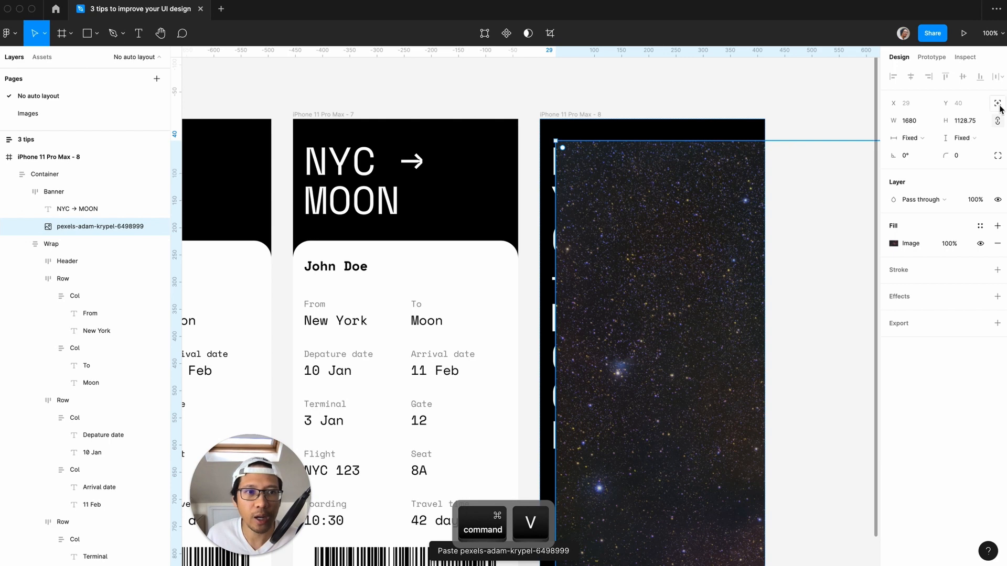
pyautogui.click(999, 105)
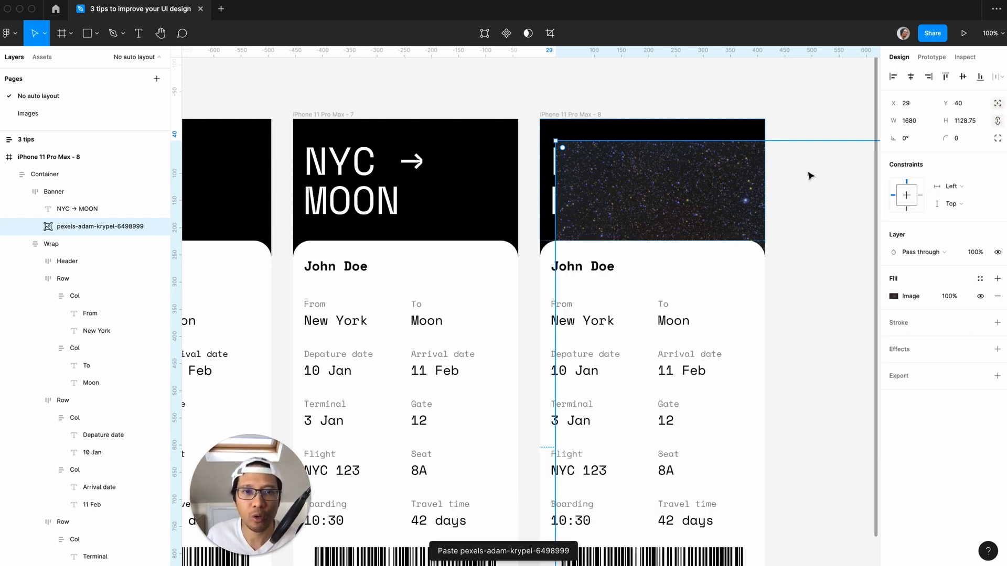
pyautogui.moveTo(60, 231); pyautogui.dragTo(63, 203)
pyautogui.hscroll(3, 829, 184)
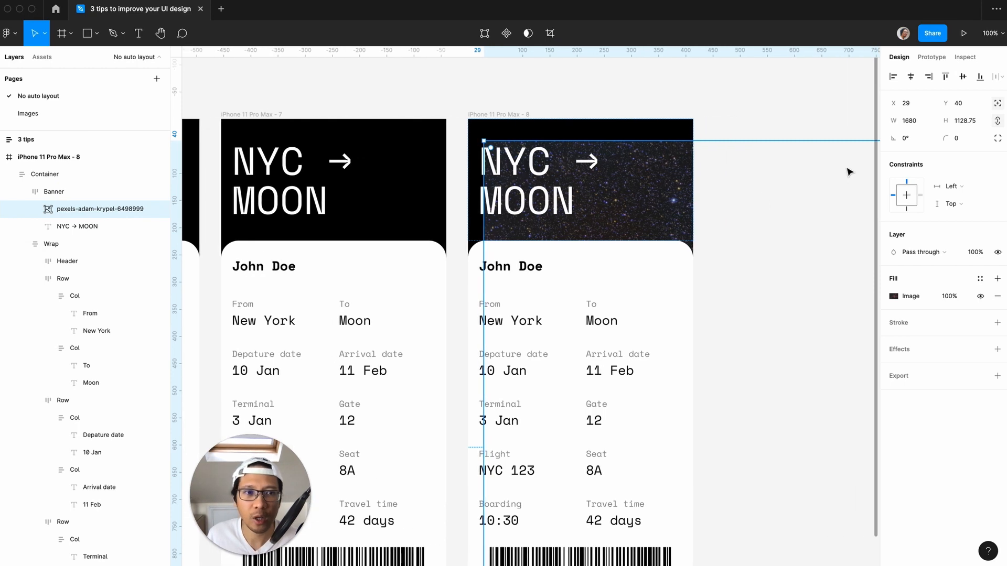
# - Set the nebula image's width to 414 and align it to the Banner's left and top edges
pyautogui.click(913, 122)
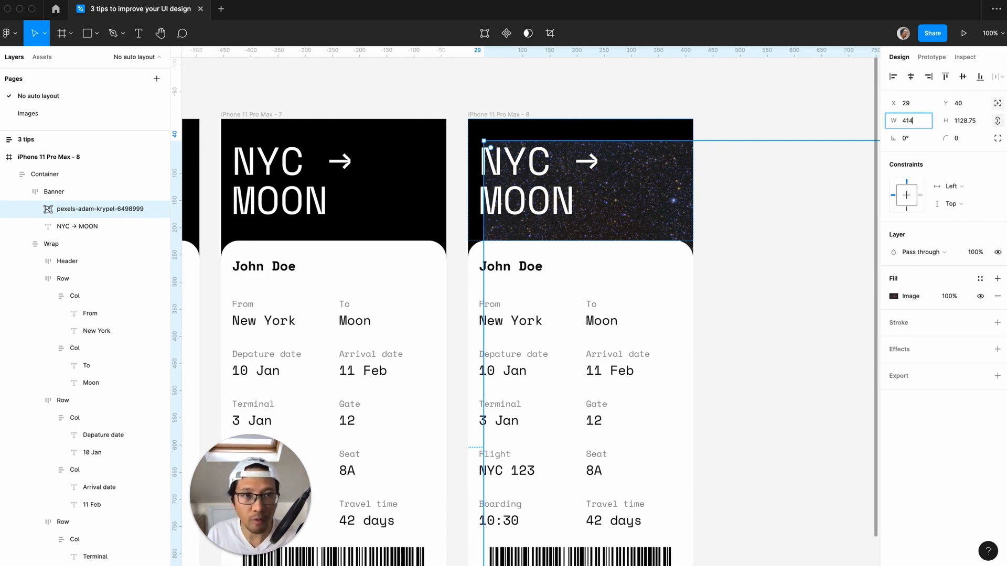
pyautogui.write('414')
pyautogui.press('Return')
pyautogui.click(893, 76)
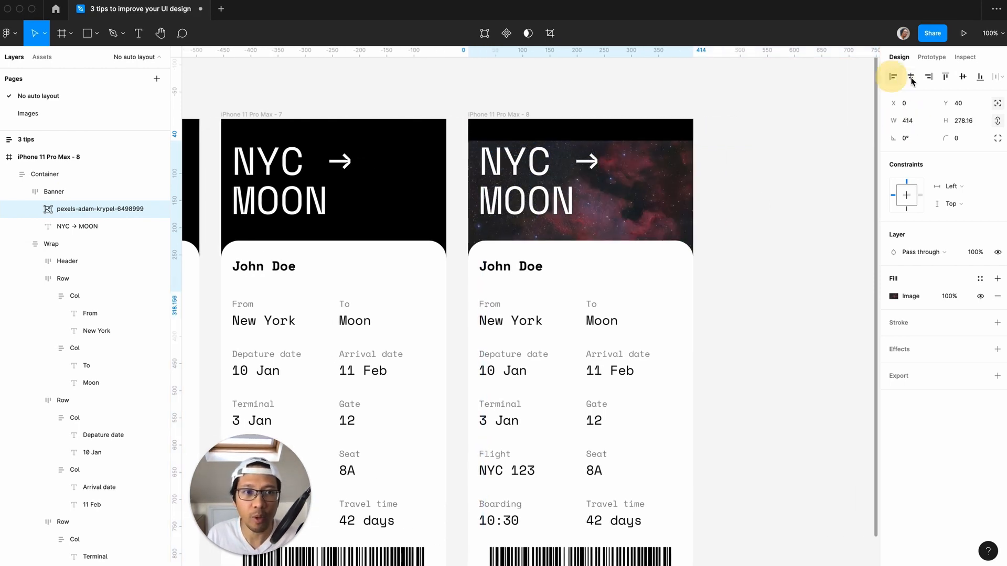
pyautogui.click(945, 76)
pyautogui.click(781, 231)
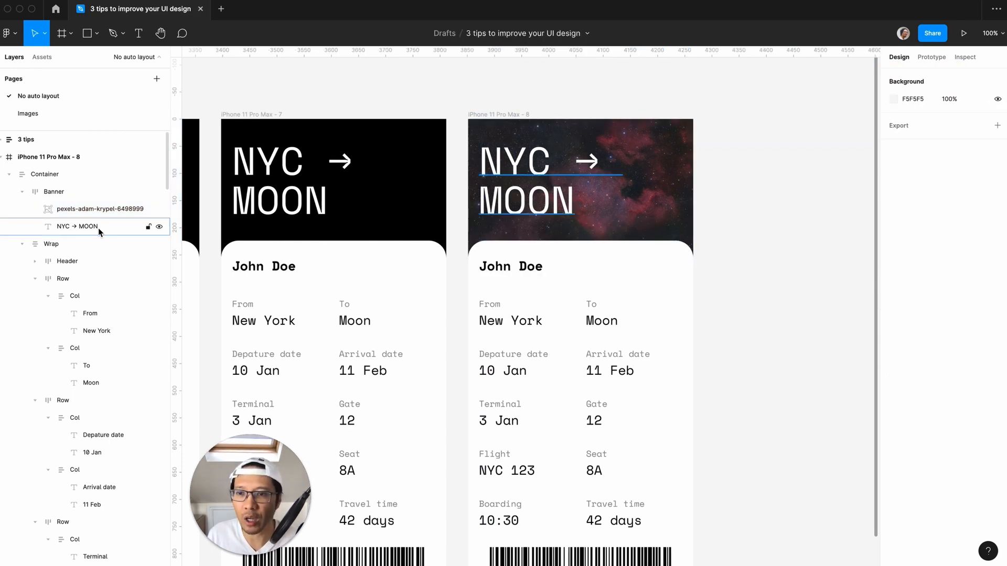
# - Compare the nebula banner on iPhone 11 Pro Max - 8 with the plain black banners of the previous screens
pyautogui.click(102, 209)
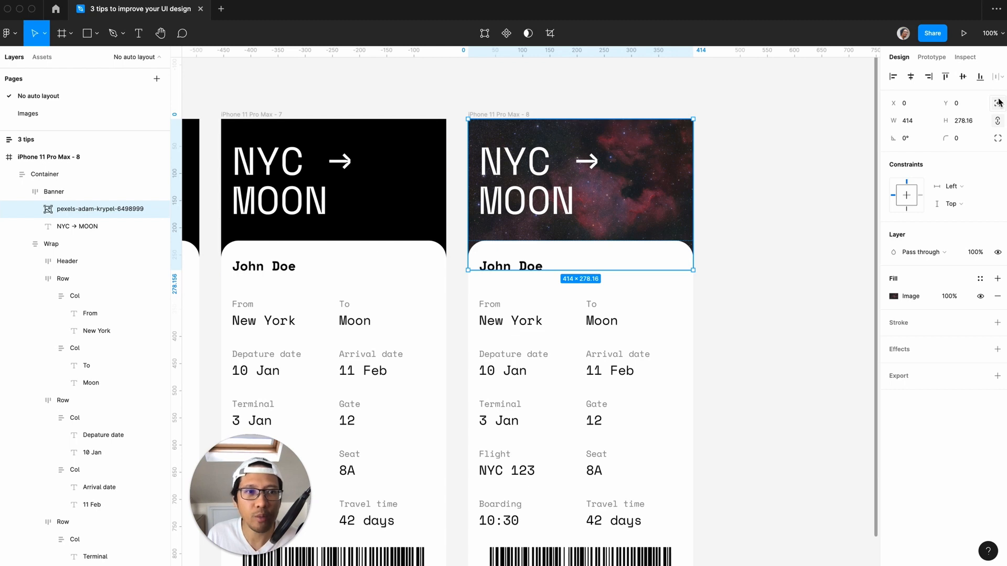
pyautogui.click(833, 212)
pyautogui.press('-')
pyautogui.press('+')
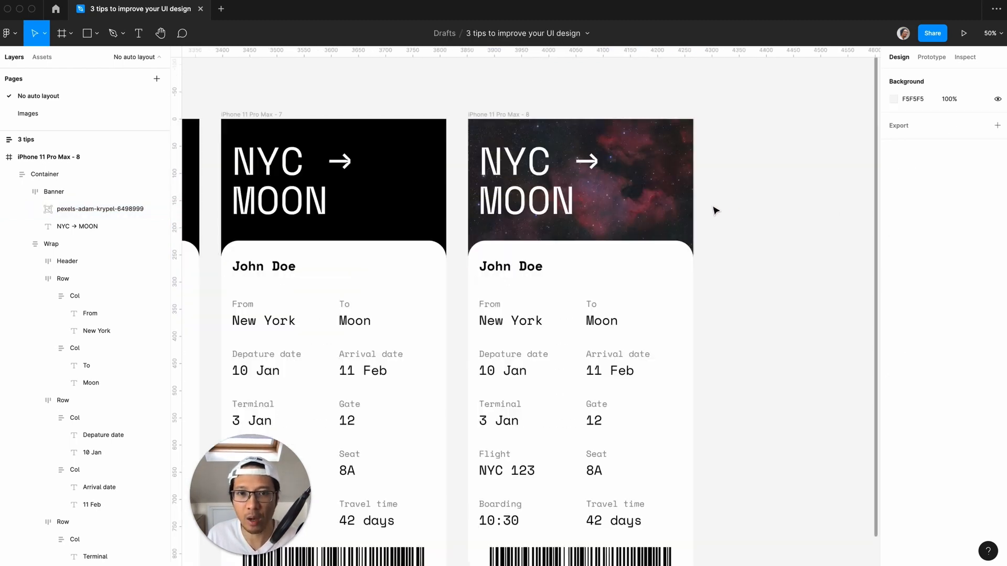
pyautogui.press('-')
pyautogui.press('+')
pyautogui.press('-')
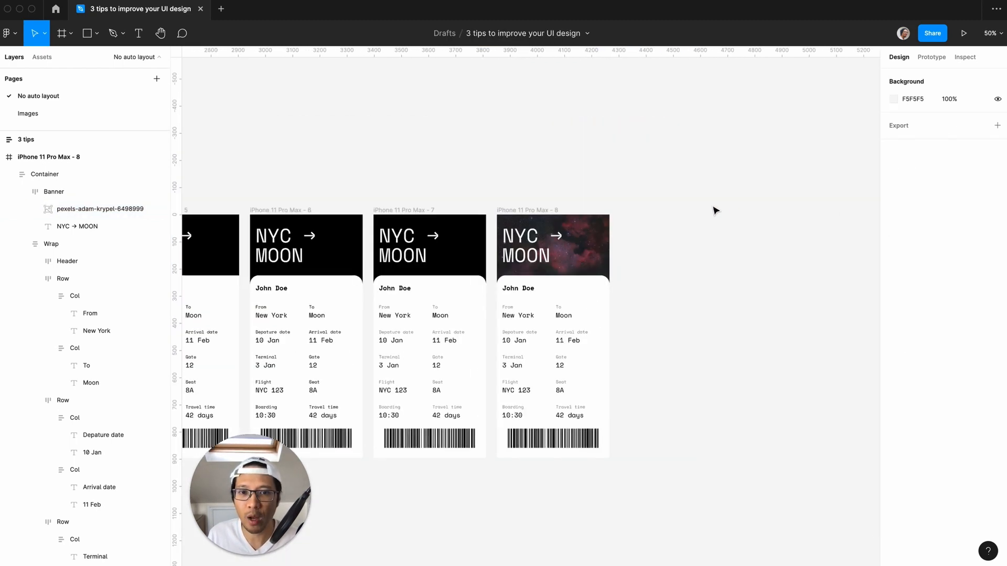
# - Duplicate the iPhone 11 Pro Max - 8 frame and copy the purple starry sky image from the Images page
pyautogui.click(517, 210)
pyautogui.press('super+d')
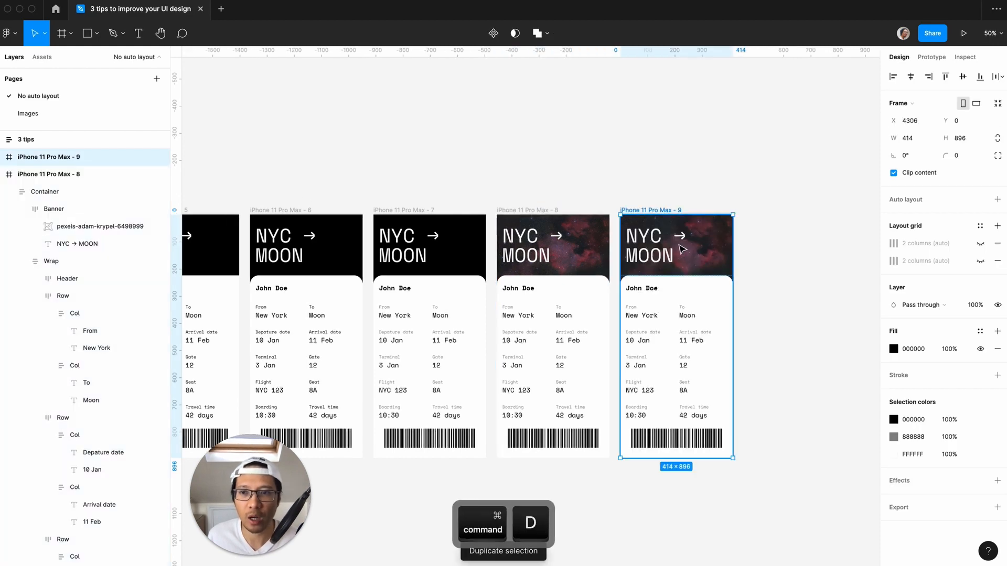
pyautogui.click(32, 113)
pyautogui.click(534, 126)
pyautogui.click(431, 265)
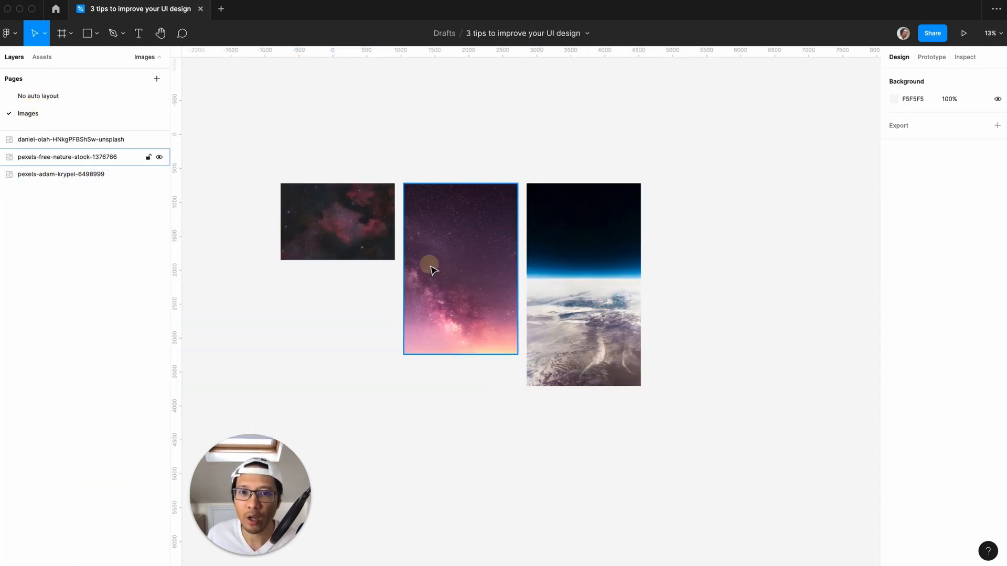
pyautogui.press('super+c')
pyautogui.click(32, 96)
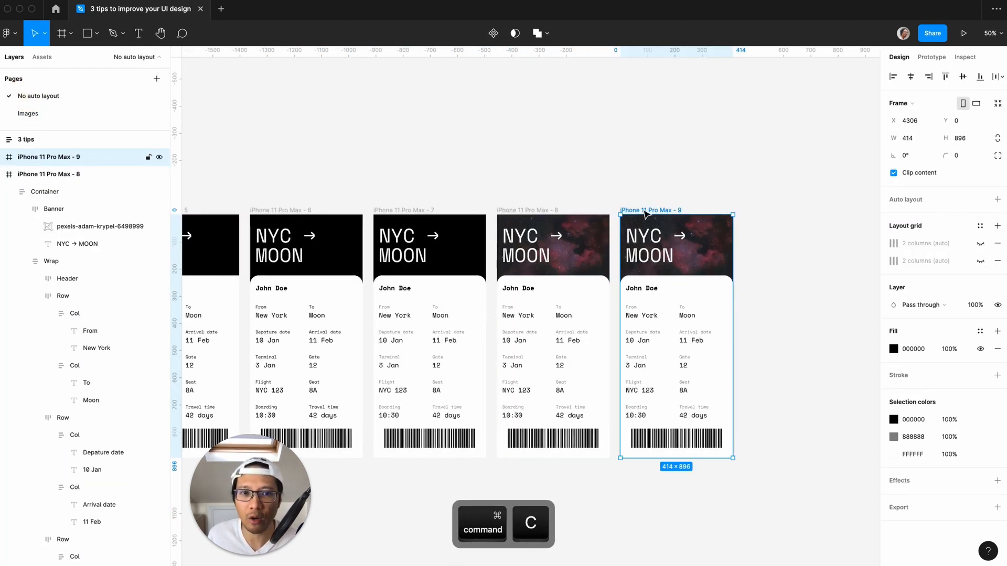
# - Replace the nebula image in the Banner of iPhone 11 Pro Max - 9 with the copied purple sky image
pyautogui.click(2, 157)
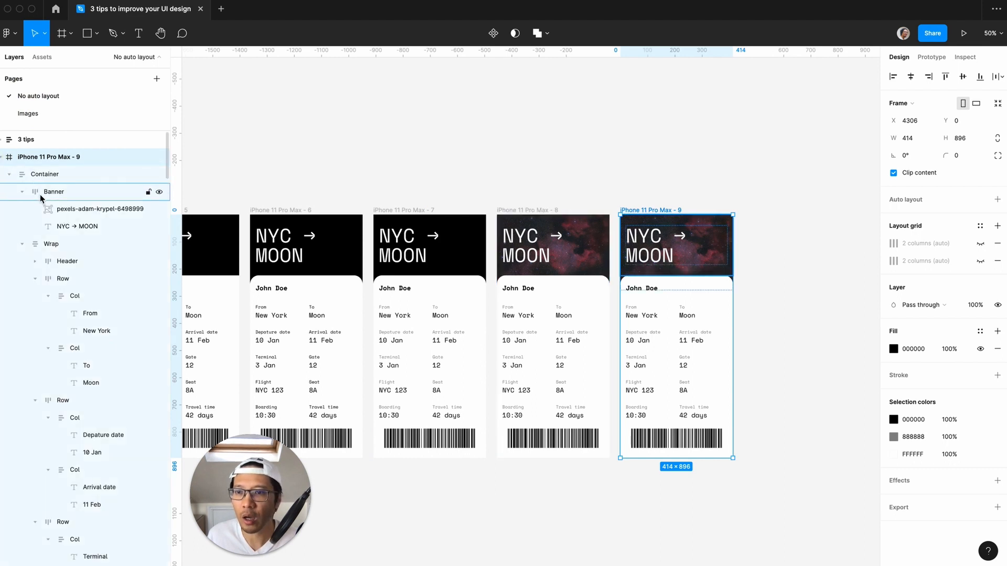
pyautogui.click(67, 210)
pyautogui.press('Delete')
pyautogui.click(61, 192)
pyautogui.press('super+v')
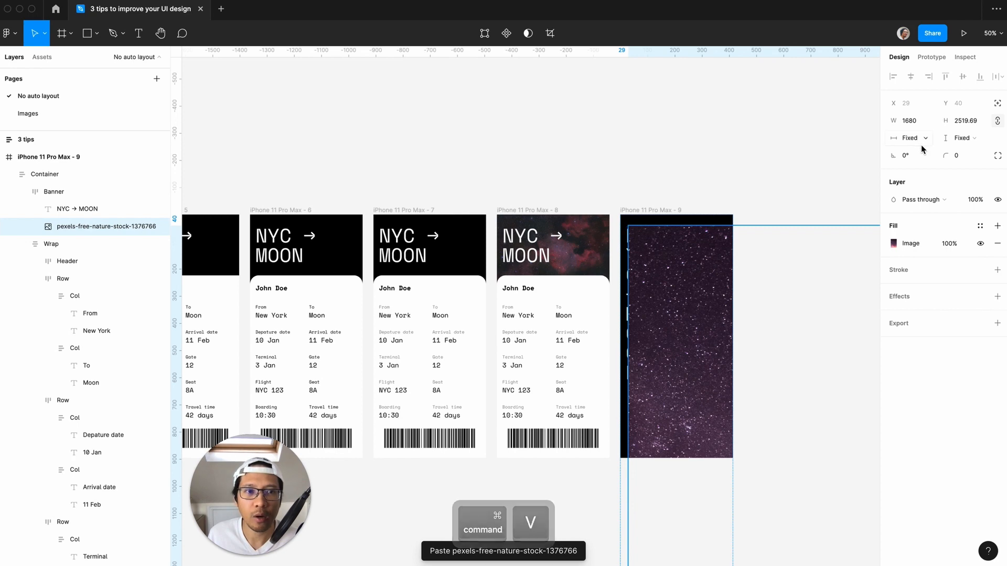
# - Give the purple sky image absolute position and a width of 414, aligned to the Banner's left and top edges
pyautogui.click(1002, 106)
pyautogui.click(916, 121)
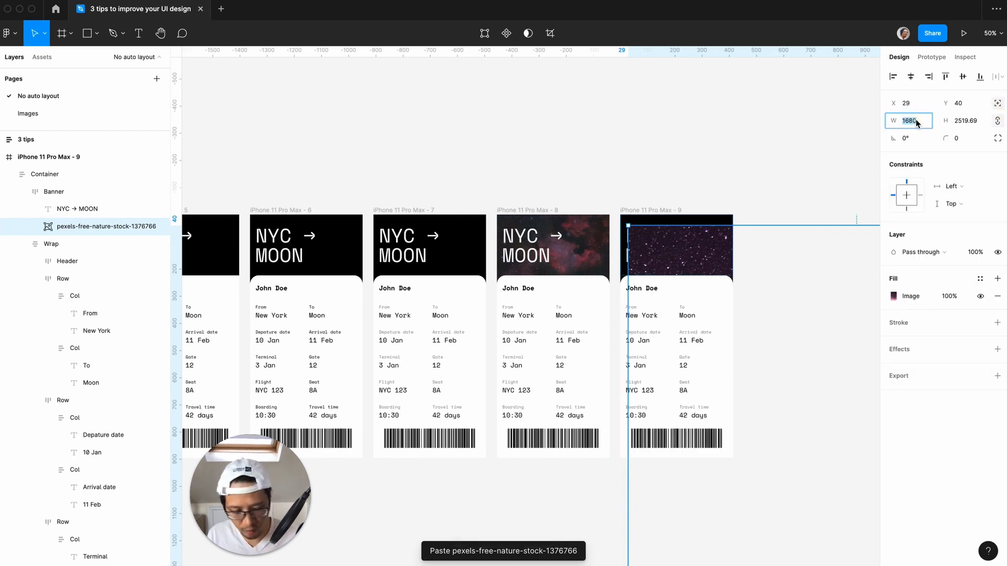
pyautogui.press('Return')
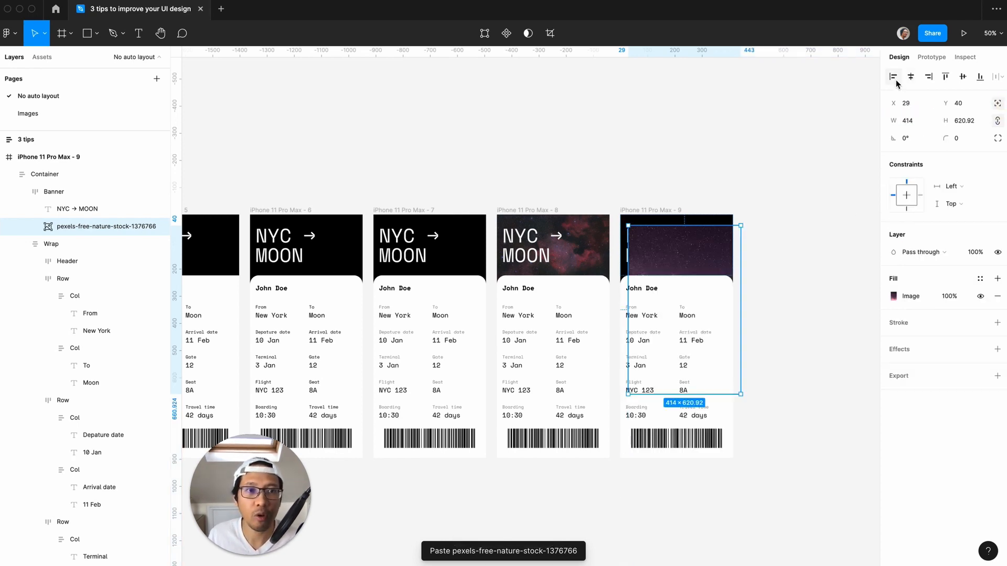
pyautogui.click(893, 76)
pyautogui.click(945, 77)
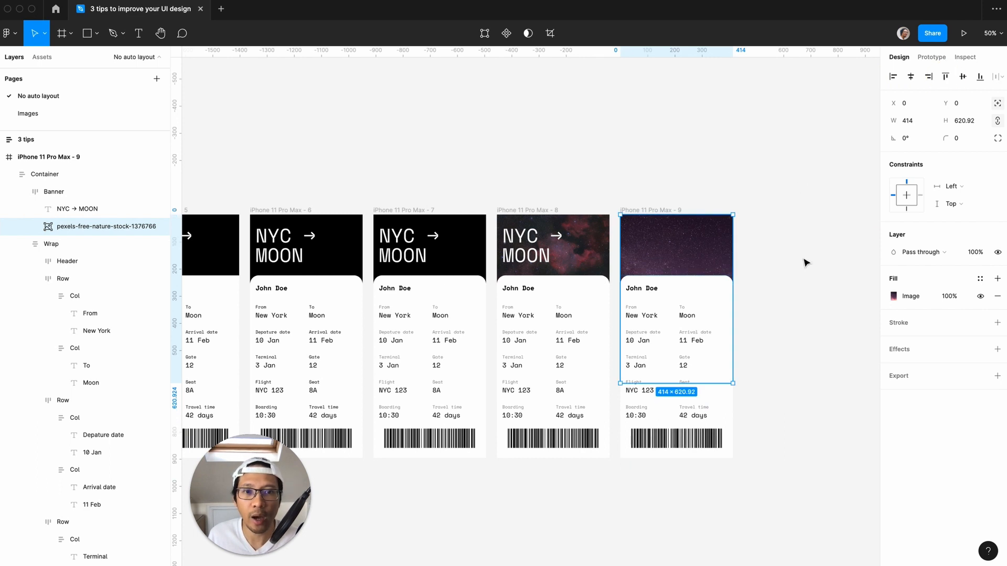
# - Layer the purple sky image behind the NYC → MOON text in the iPhone 11 Pro Max - 9 Banner and inspect the result
pyautogui.moveTo(72, 227); pyautogui.dragTo(74, 200)
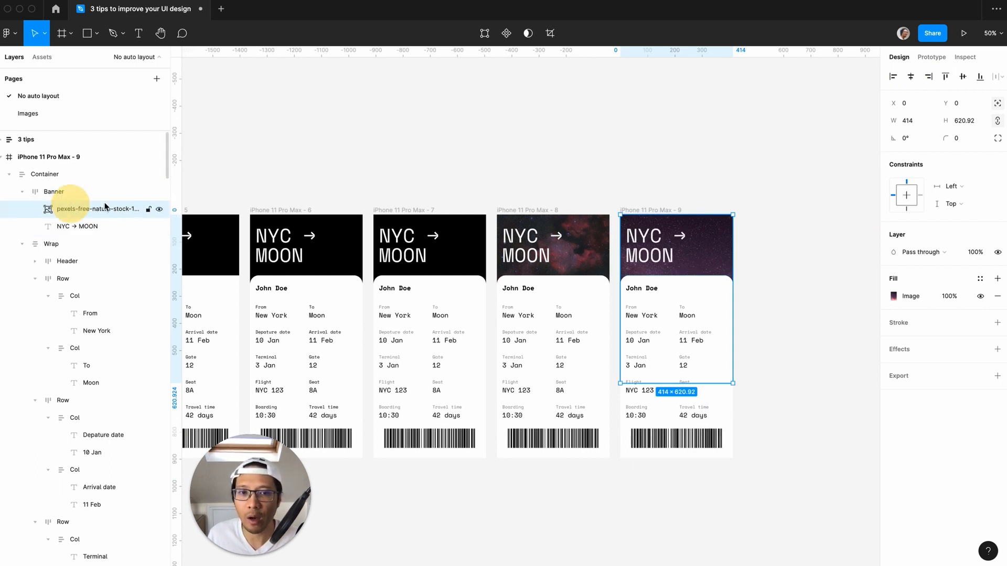
pyautogui.click(577, 142)
pyautogui.hscroll(2, 579, 144)
pyautogui.press('+')
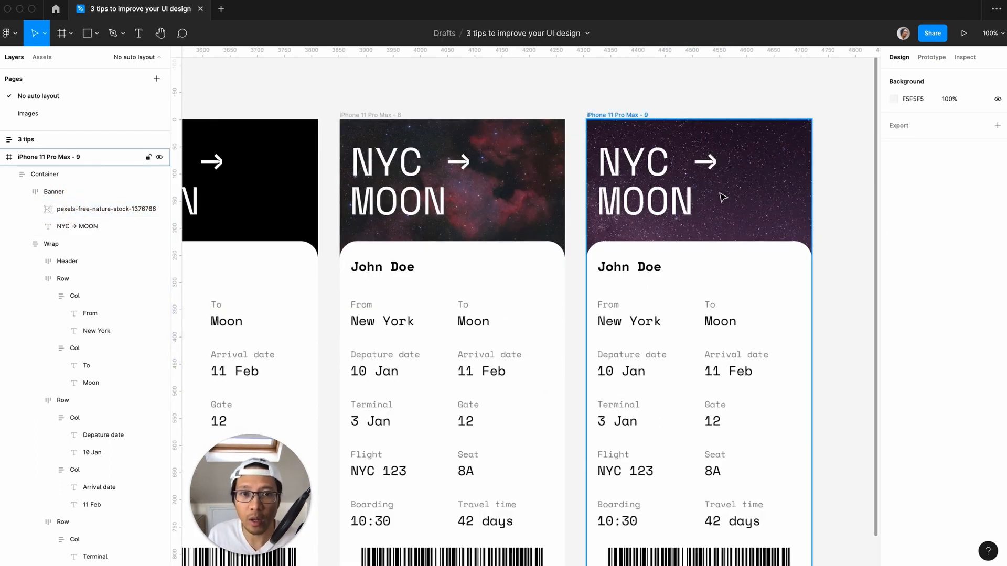
pyautogui.press('-')
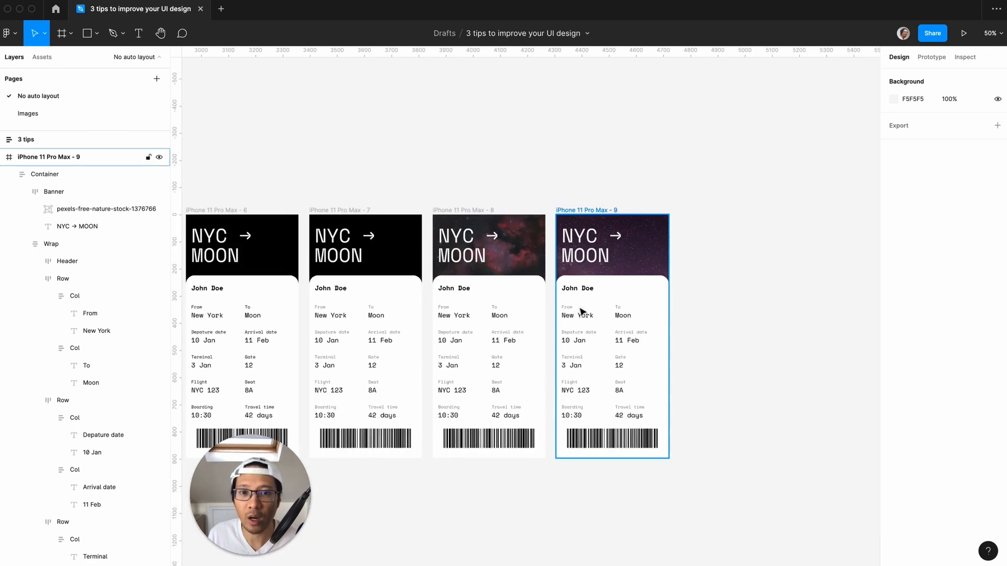
# - Align the purple sky image to the Banner's bottom edge, then shift it slightly down to crop off its yellow horizon
pyautogui.click(75, 212)
pyautogui.click(979, 77)
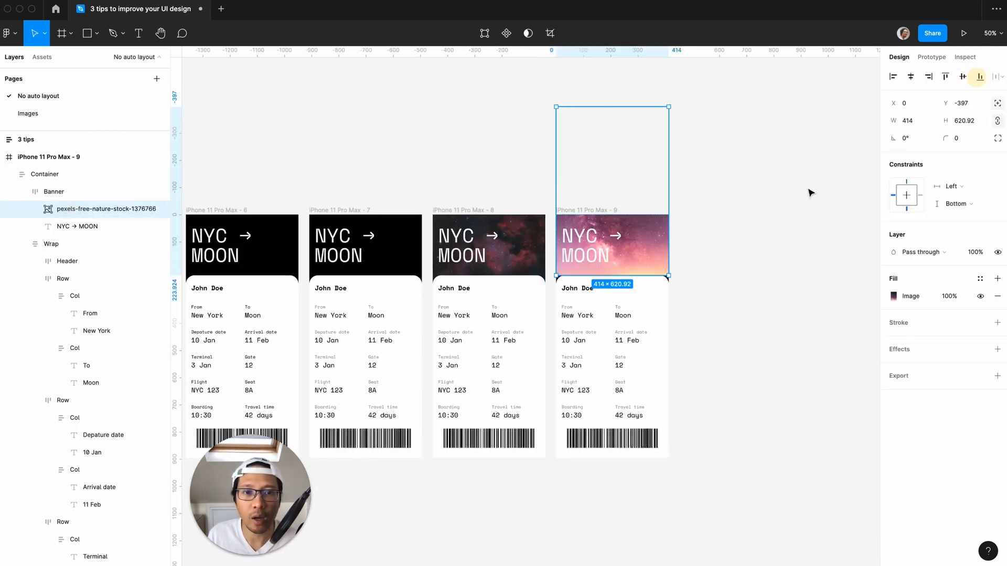
pyautogui.press('+')
pyautogui.press('-')
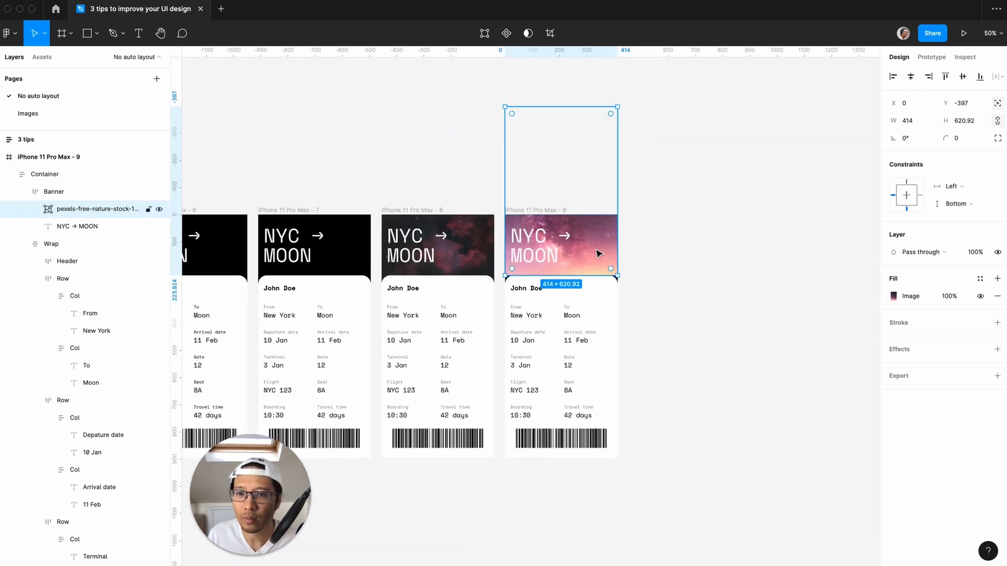
pyautogui.moveTo(601, 240); pyautogui.dragTo(601, 254)
pyautogui.click(730, 270)
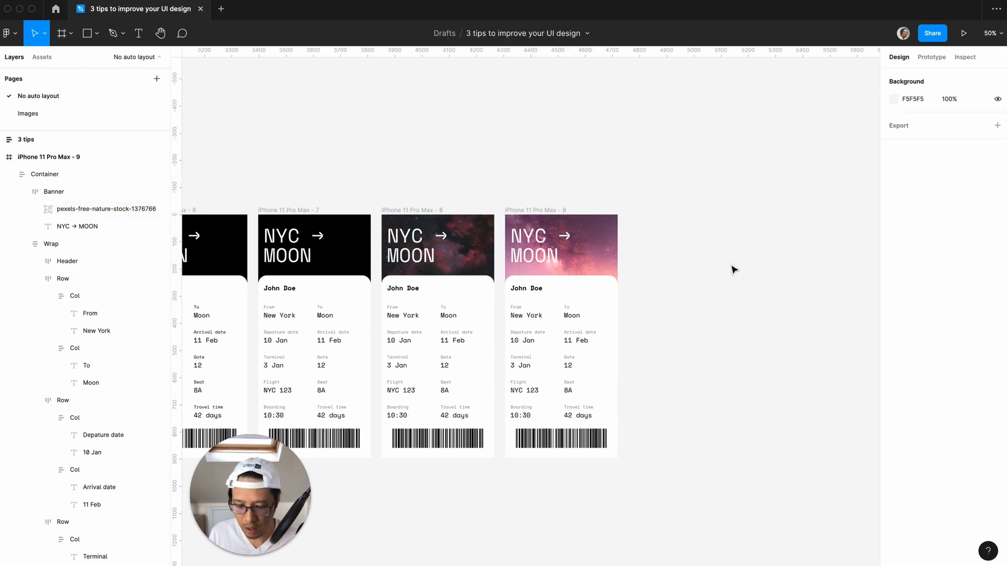
pyautogui.press('+')
pyautogui.press('-')
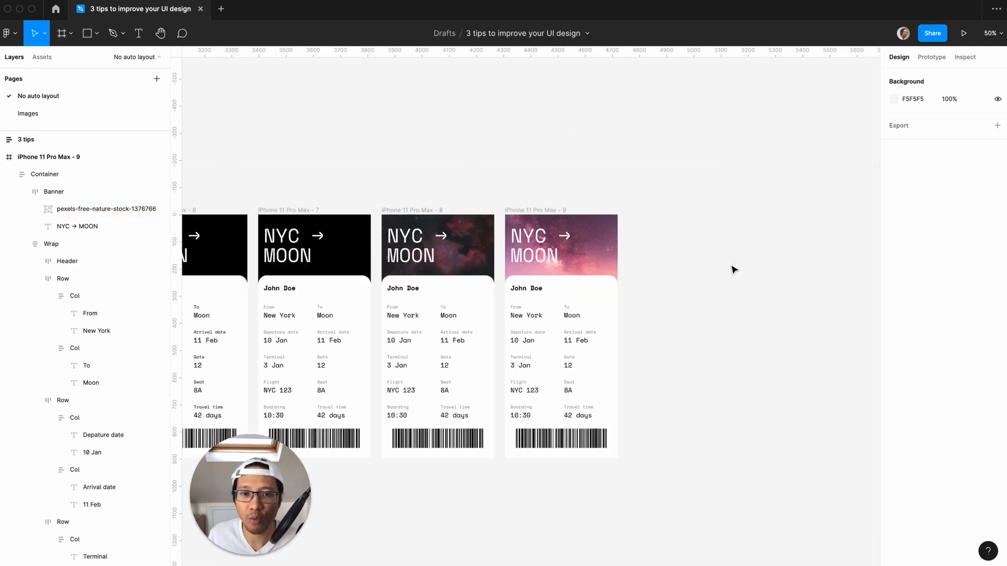
# - Duplicate the iPhone 11 Pro Max - 9 frame and copy the Earth image with the yellow moon from the Images page
pyautogui.click(522, 209)
pyautogui.press('super+d')
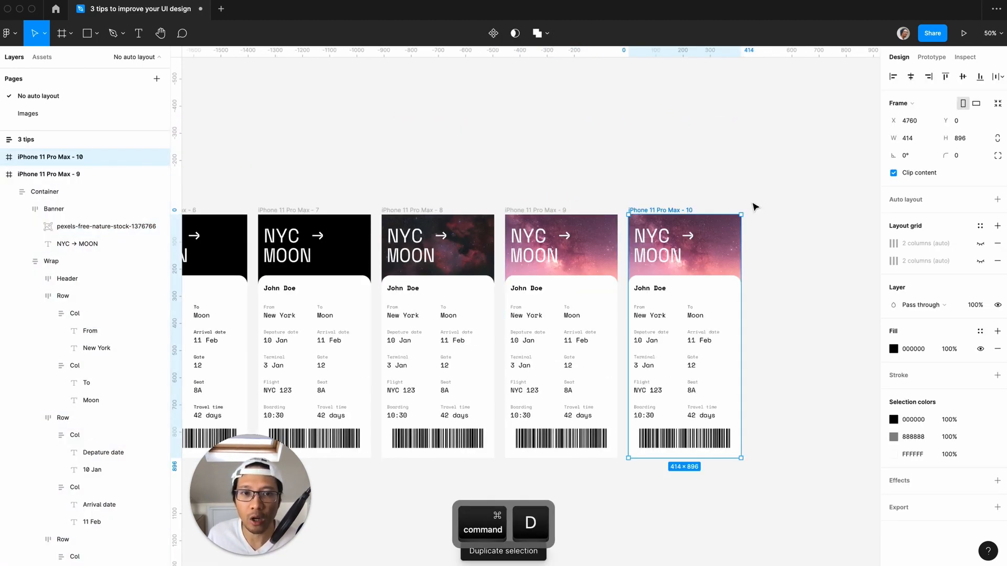
pyautogui.click(28, 114)
pyautogui.click(585, 242)
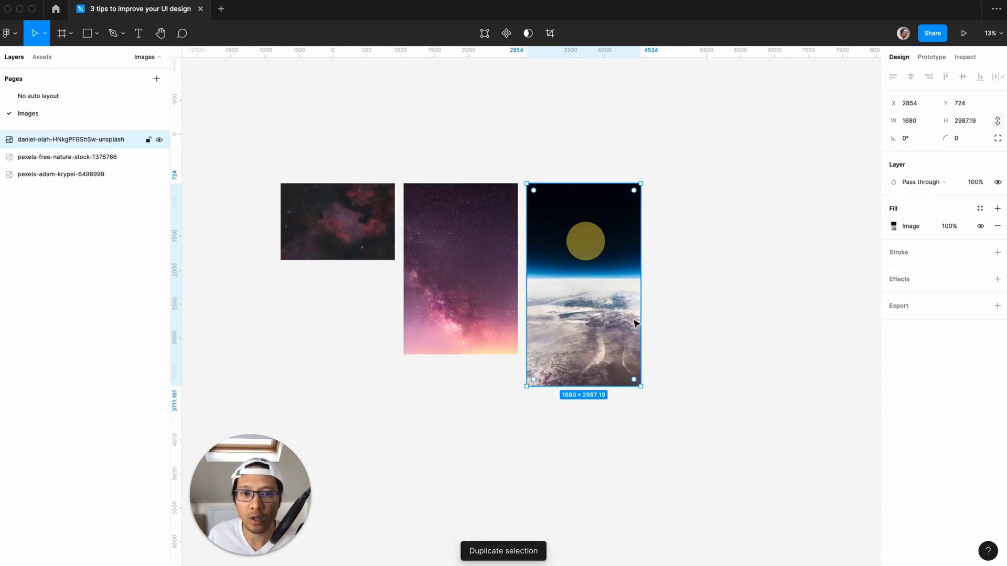
pyautogui.press('super+c')
pyautogui.click(77, 103)
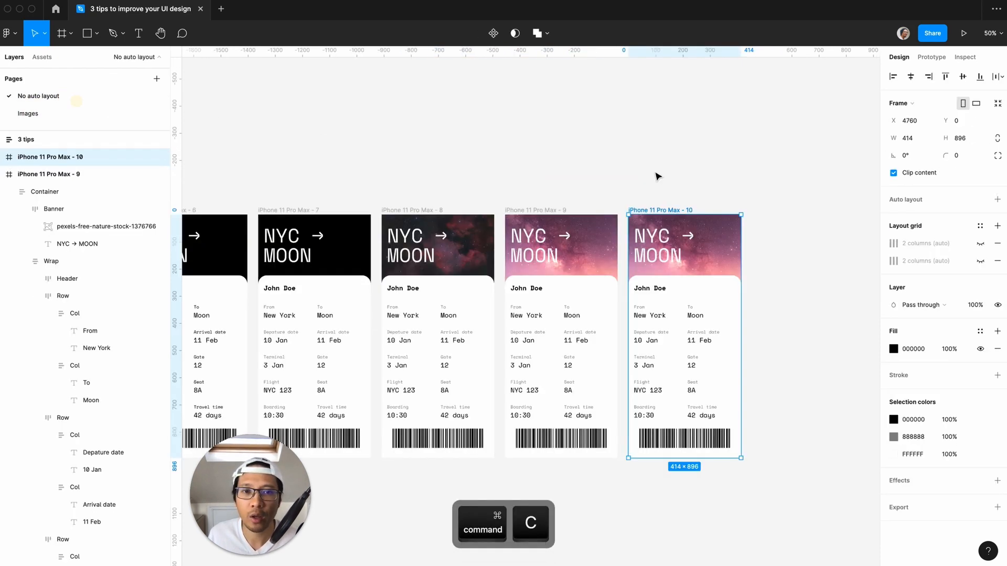
# - Replace the purple sky image in the Banner of iPhone 11 Pro Max - 10 with the copied Earth image
pyautogui.doubleClick(706, 232)
pyautogui.click(79, 209)
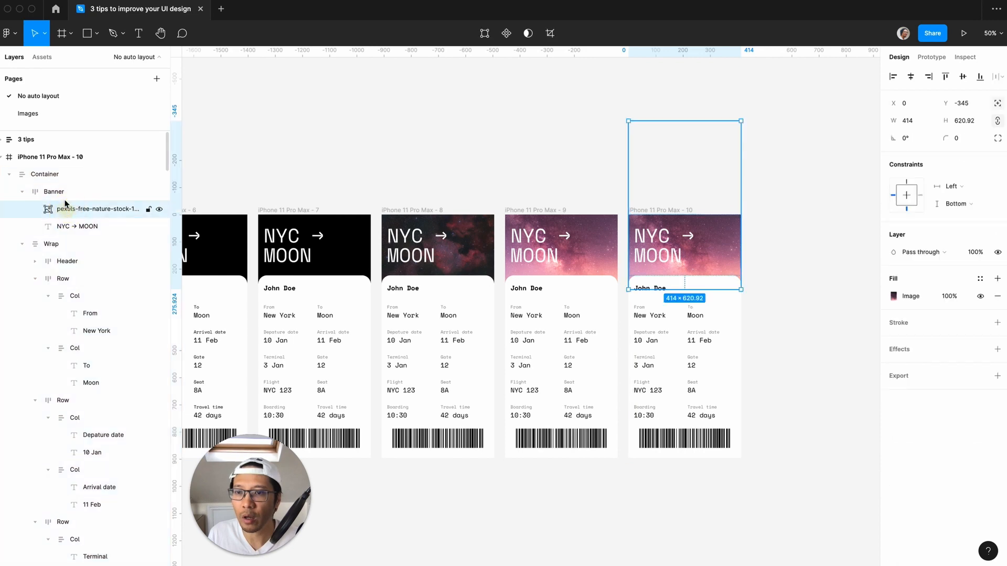
pyautogui.press('Delete')
pyautogui.click(63, 192)
pyautogui.press('super+v')
pyautogui.moveTo(74, 227); pyautogui.dragTo(74, 202)
# - Give the Earth image absolute position and a width of 414, aligned to the Banner's left and top edges
pyautogui.click(919, 123)
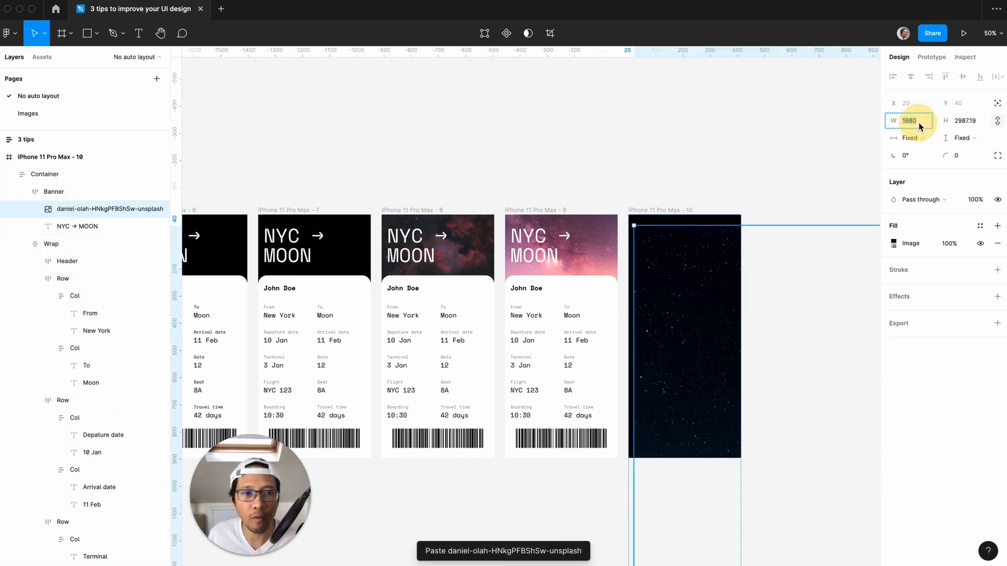
pyautogui.click(996, 104)
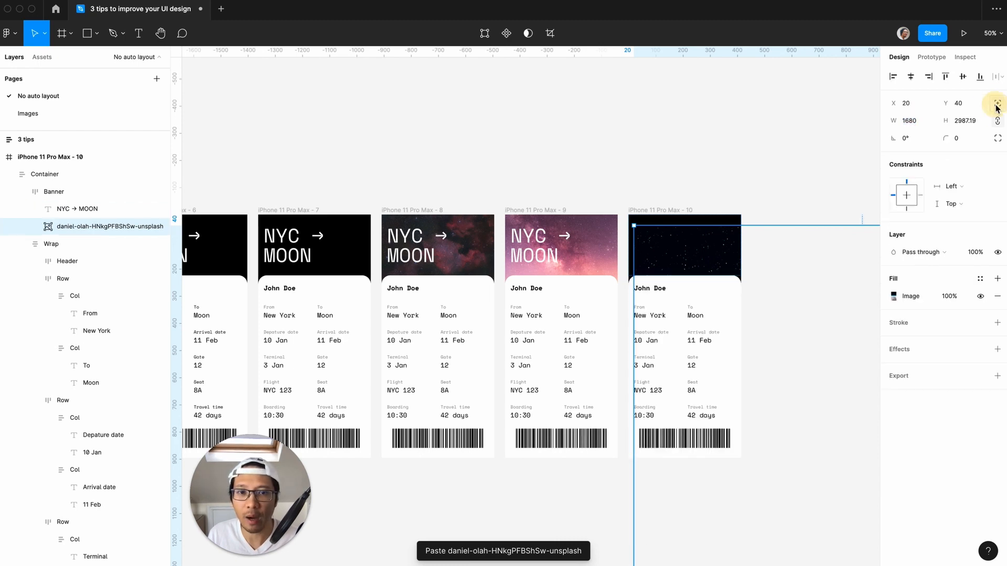
pyautogui.click(920, 125)
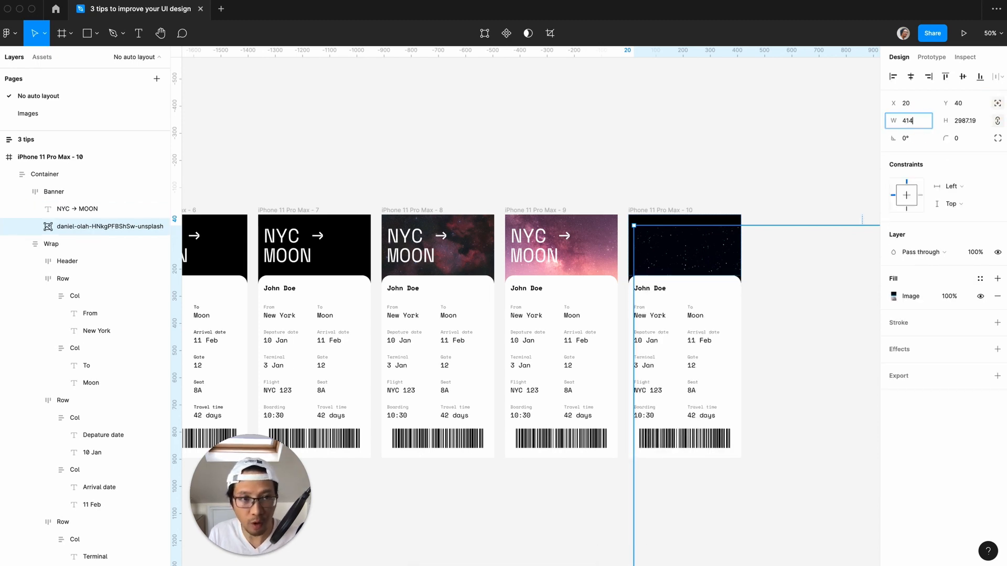
pyautogui.press('Return')
pyautogui.click(893, 76)
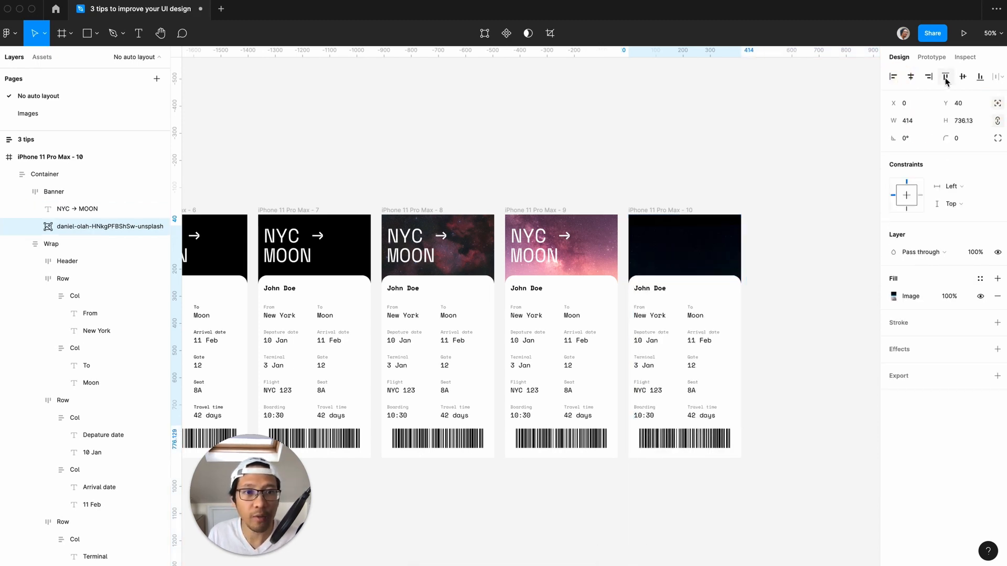
pyautogui.click(944, 77)
# - Layer the Earth image behind the NYC → MOON text and shift it up to Y -232 so the horizon fills the Banner
pyautogui.moveTo(72, 231); pyautogui.dragTo(72, 199)
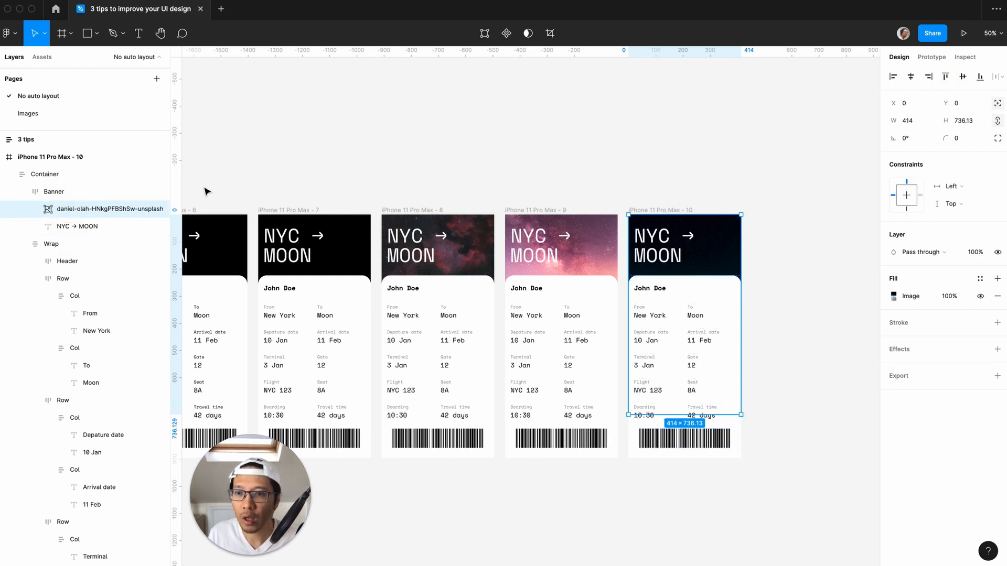
pyautogui.hscroll(4, 714, 268)
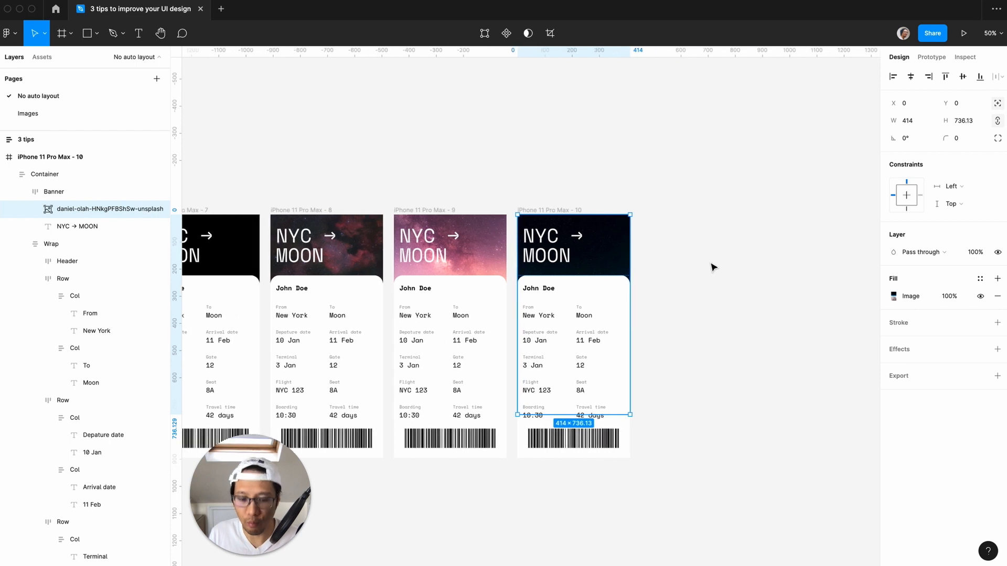
pyautogui.hotkey('shift', 'Up')
pyautogui.hotkey('shift', 'Up')
pyautogui.hotkey('shift', 'Up')
pyautogui.hotkey('shift', 'Up')
pyautogui.hotkey('shift', 'Up')
pyautogui.hotkey('shift', 'Up')
pyautogui.hotkey('shift', 'Up')
pyautogui.hotkey('shift', 'Up')
pyautogui.hotkey('shift', 'Up')
pyautogui.hotkey('shift', 'Up')
pyautogui.hotkey('shift', 'Up')
pyautogui.hotkey('shift', 'Up')
pyautogui.hotkey('shift', 'Up')
pyautogui.hotkey('shift', 'Up')
pyautogui.hotkey('shift', 'Up')
pyautogui.hotkey('shift', 'Up')
pyautogui.hotkey('shift', 'Up')
pyautogui.hotkey('shift', 'Up')
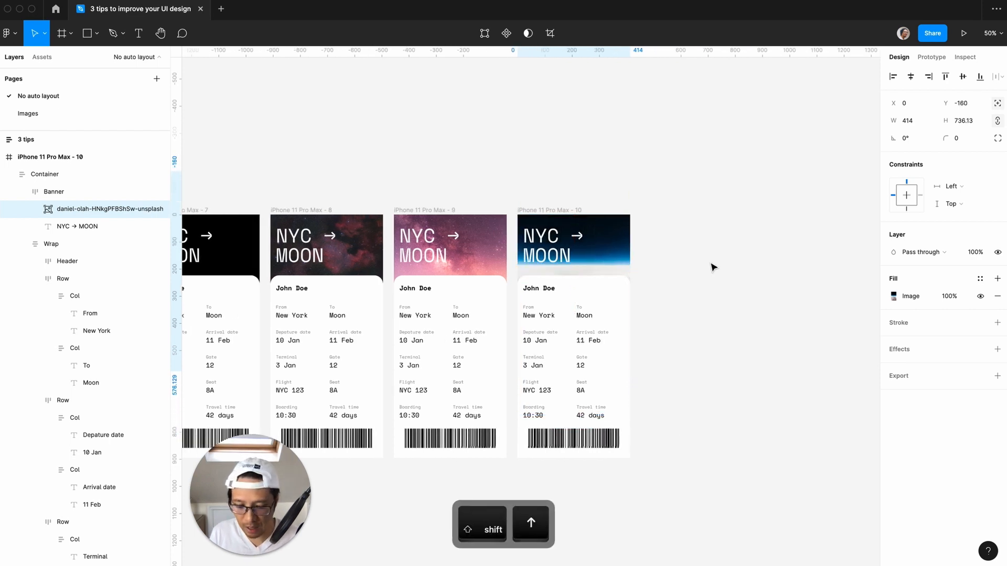
pyautogui.hotkey('shift', '0')
pyautogui.hotkey('shift', 'Up')
pyautogui.hotkey('shift', 'Up')
pyautogui.hotkey('shift', 'Up')
pyautogui.hotkey('shift', 'Up')
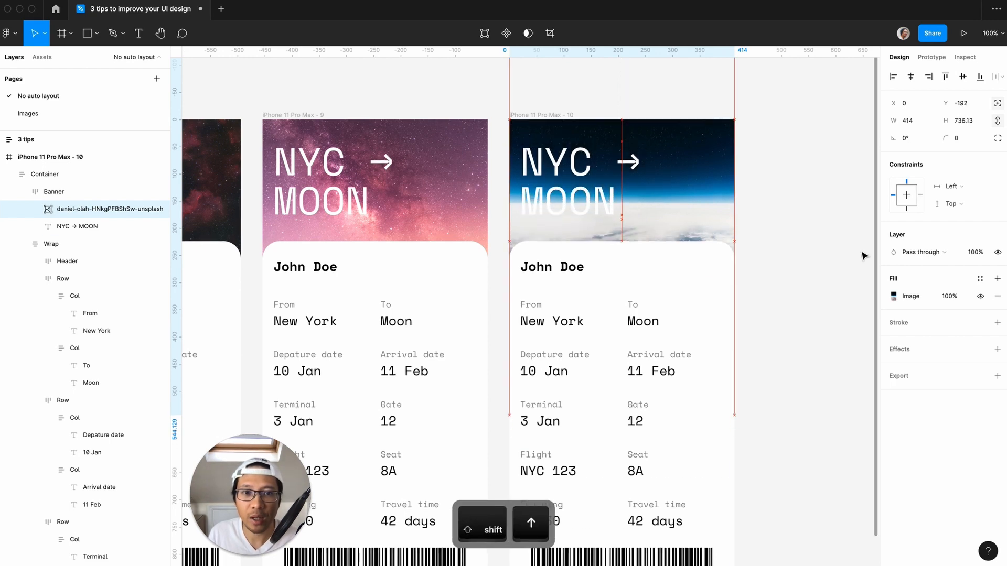
pyautogui.hotkey('shift', 'Up')
pyautogui.hotkey('shift', 'Up')
pyautogui.hotkey('shift', 'Up')
pyautogui.hotkey('shift', 'Up')
pyautogui.hotkey('shift', 'Up')
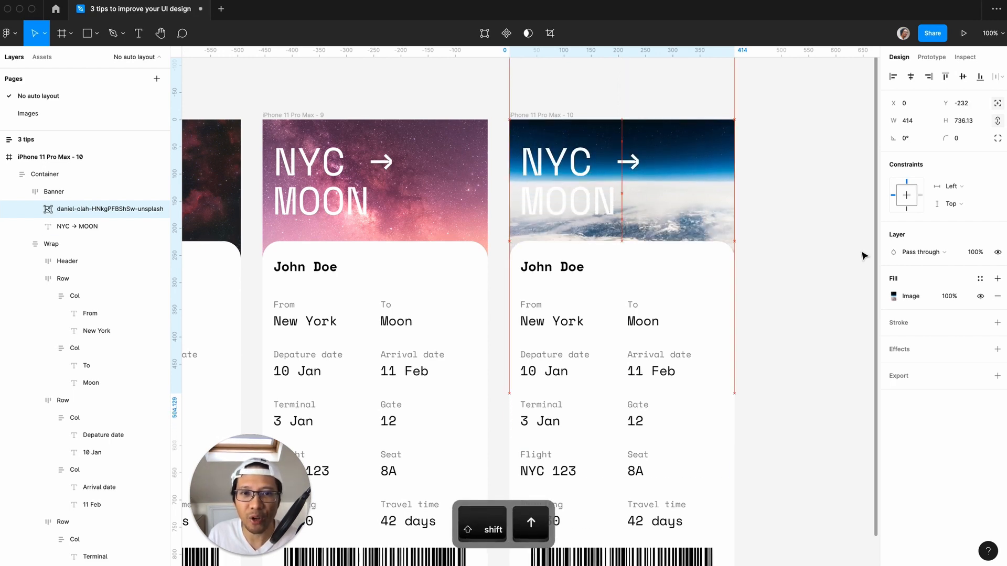
pyautogui.click(798, 280)
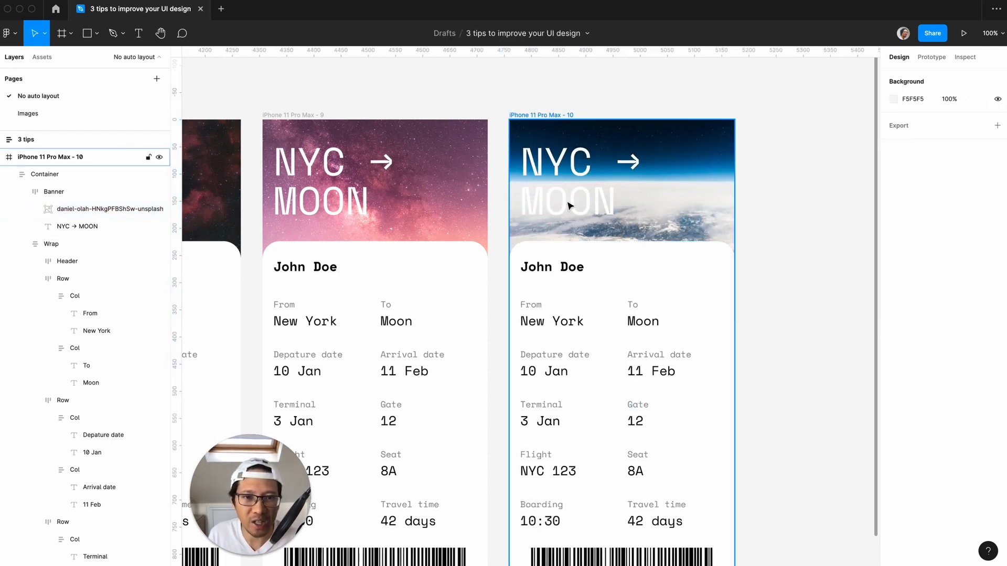
# - Set the blend mode of the NYC → MOON text in iPhone 11 Pro Max - 10 to Difference
pyautogui.press('+')
pyautogui.press('-')
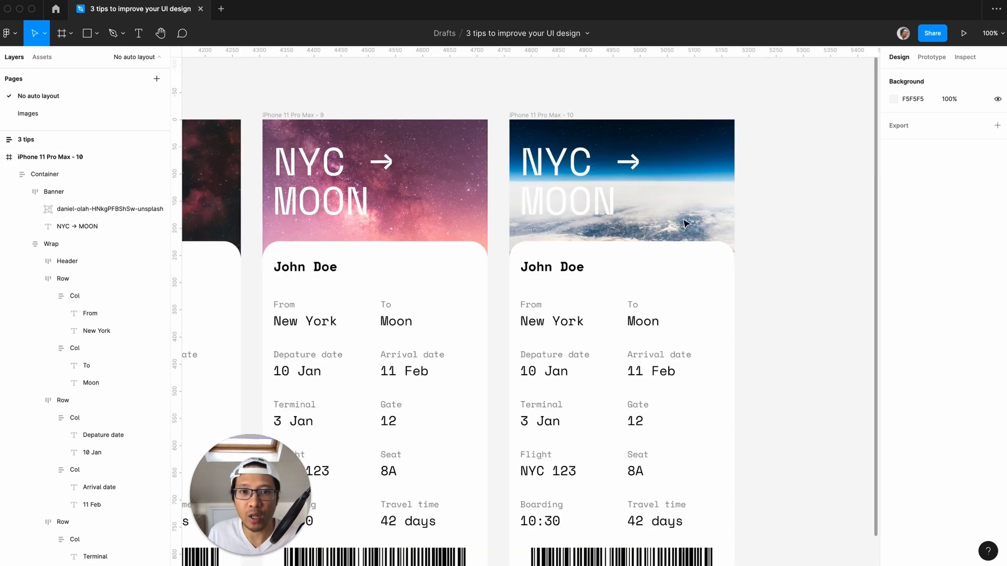
pyautogui.click(599, 206)
pyautogui.doubleClick(601, 212)
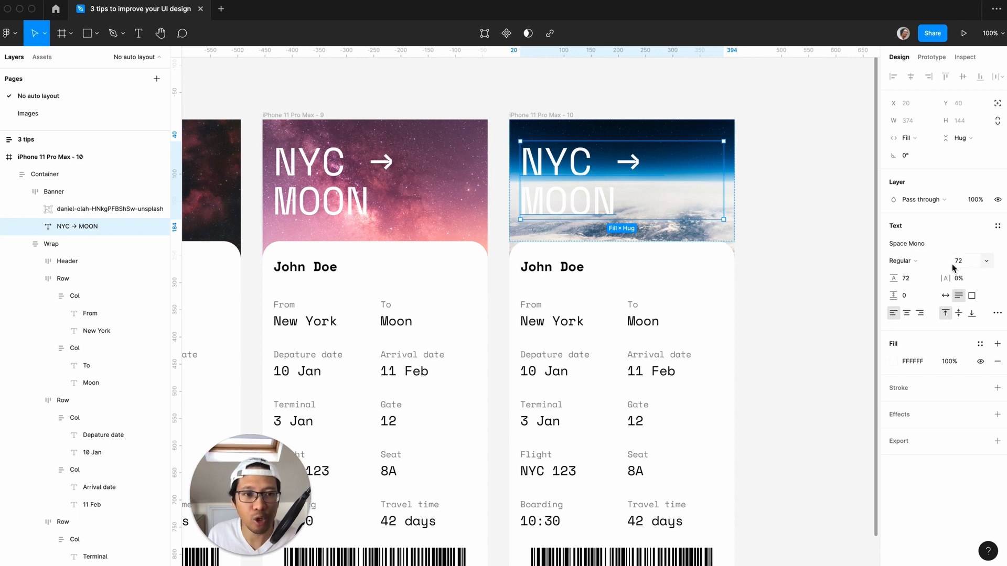
pyautogui.click(926, 203)
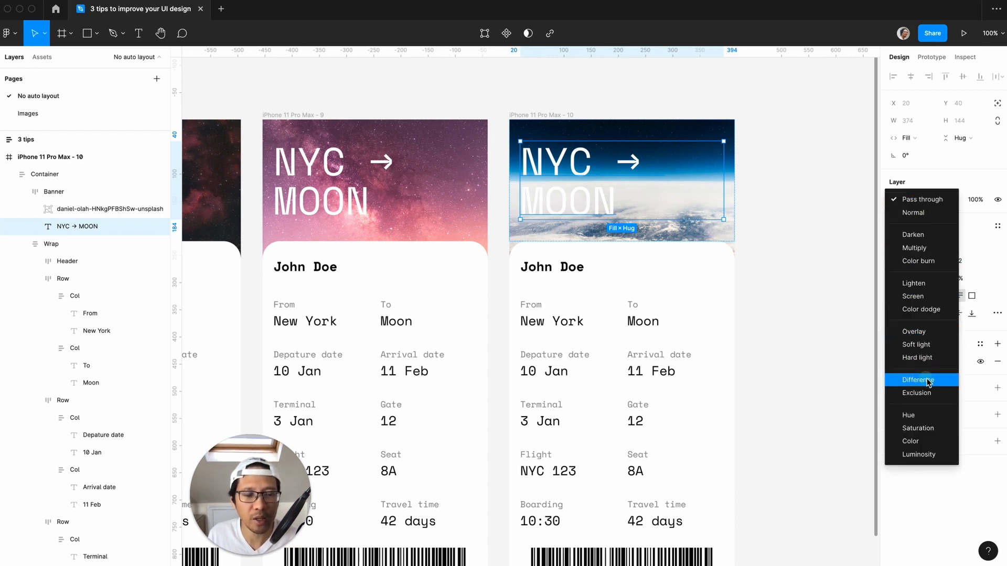
pyautogui.click(926, 381)
pyautogui.click(914, 209)
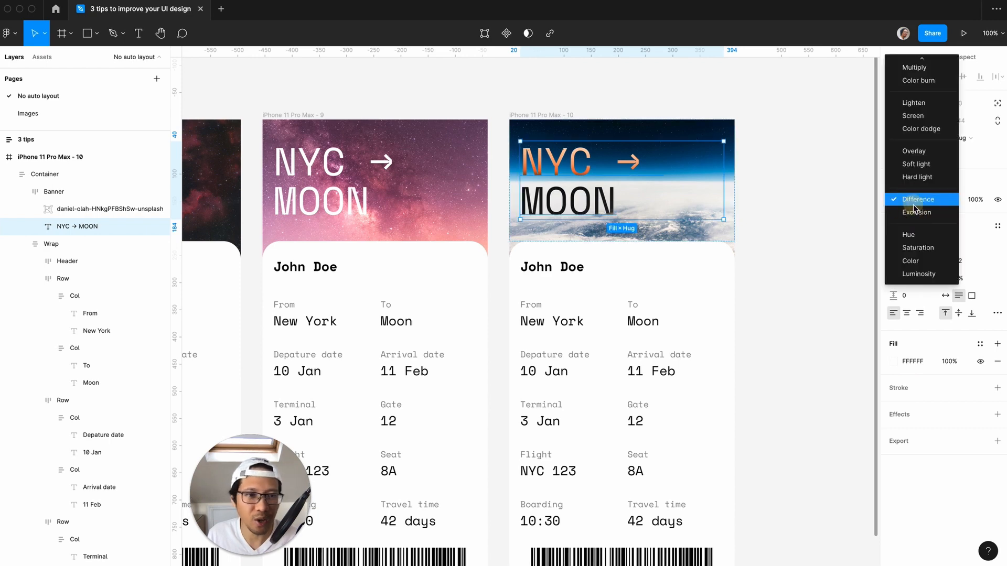
pyautogui.click(837, 202)
pyautogui.click(838, 203)
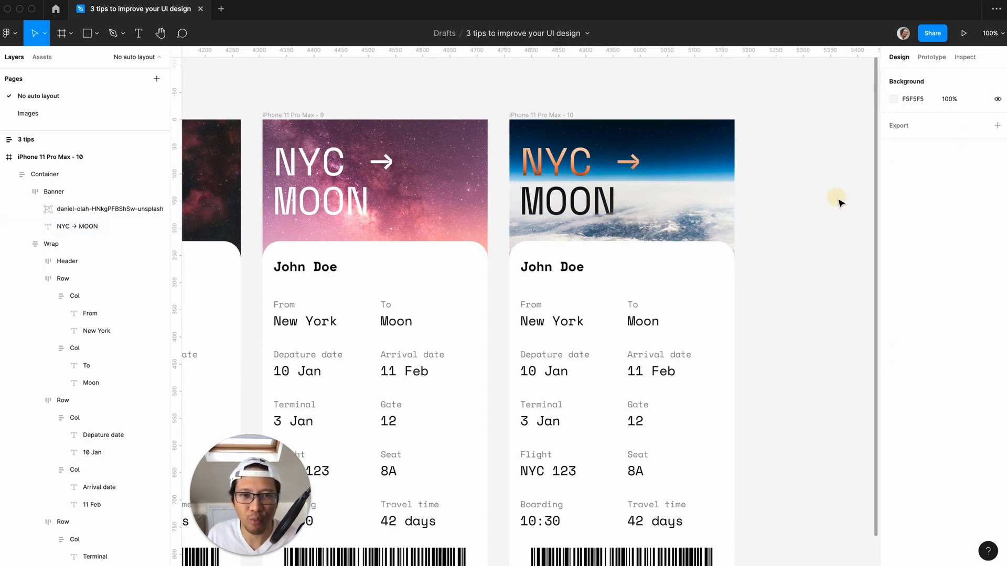
# - Set the font weight of the NYC → MOON text over the Earth image to Bold
pyautogui.doubleClick(583, 199)
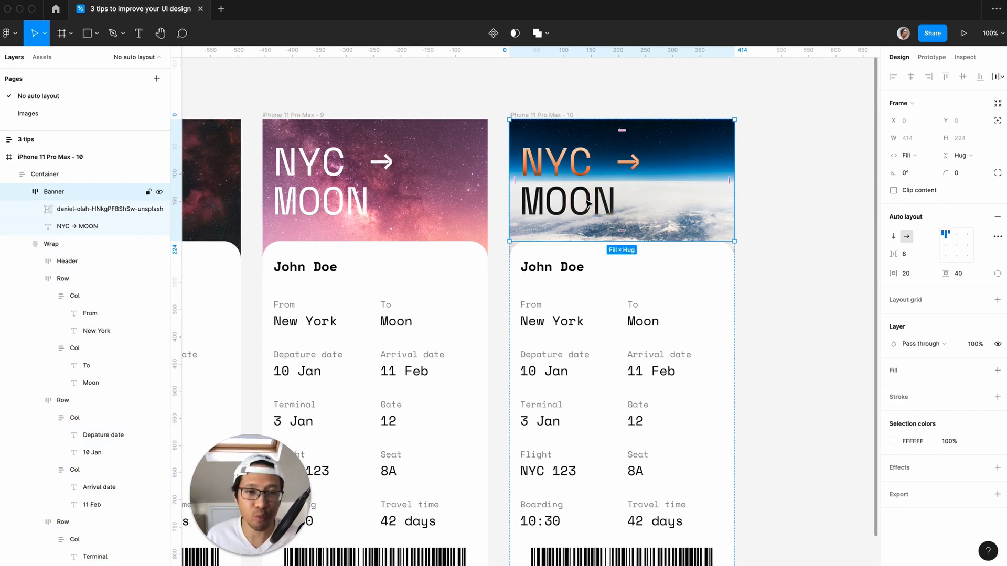
pyautogui.click(587, 204)
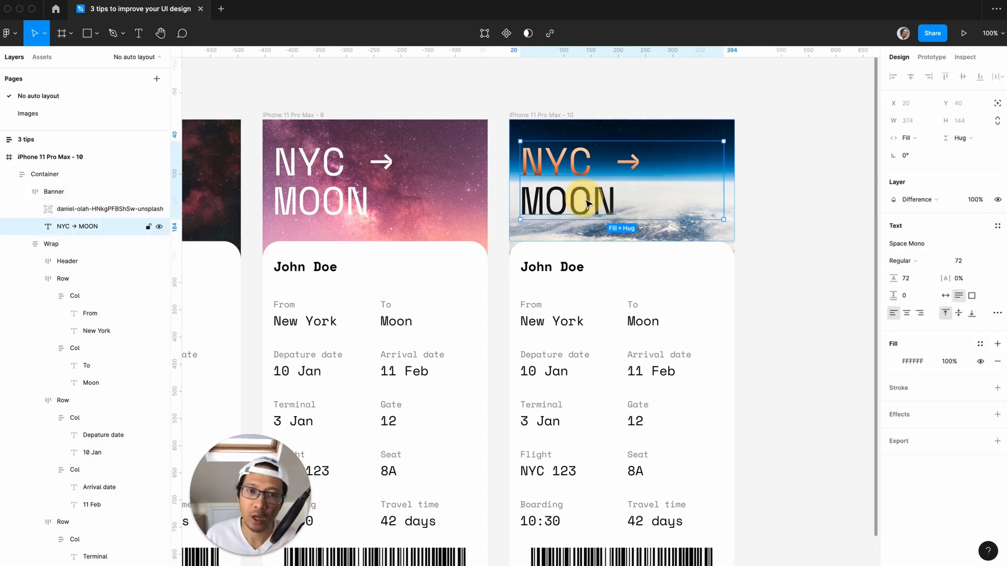
pyautogui.click(906, 262)
pyautogui.click(907, 272)
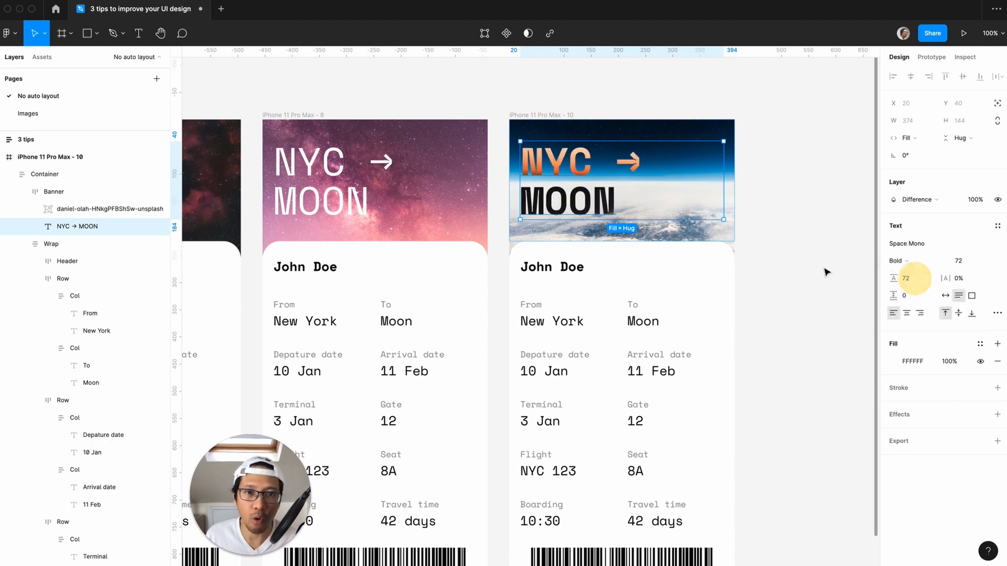
pyautogui.click(827, 272)
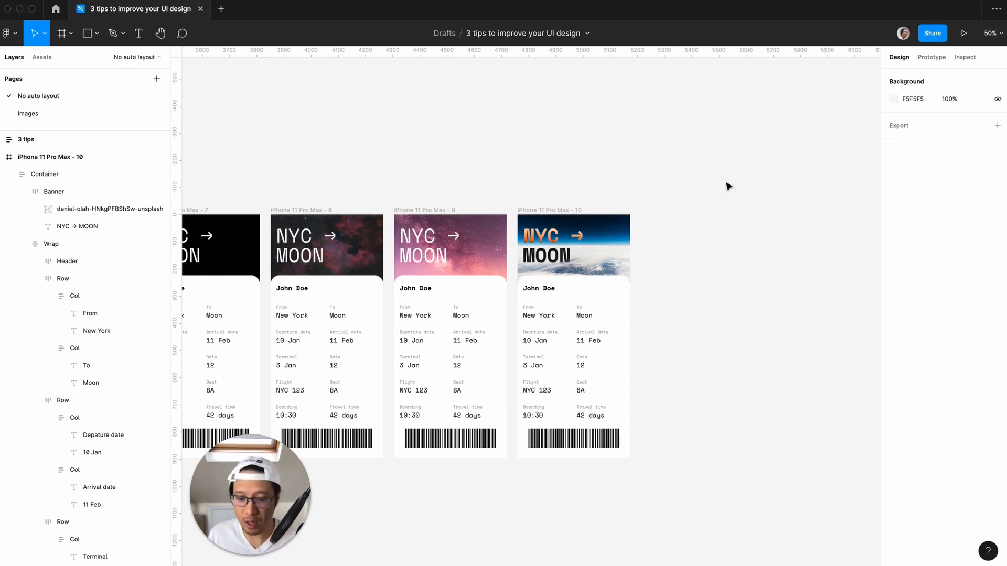
# - Review the 3 tips notes and compare all boarding pass variants from the first to the last frame
pyautogui.hscroll(-20, 728, 186)
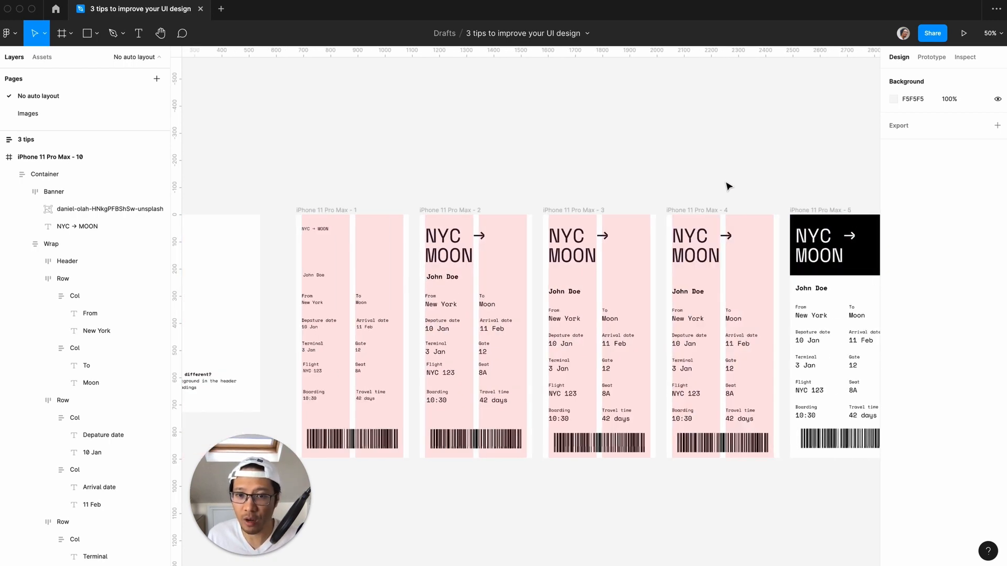
pyautogui.hscroll(8, 728, 186)
pyautogui.hscroll(-2, 728, 186)
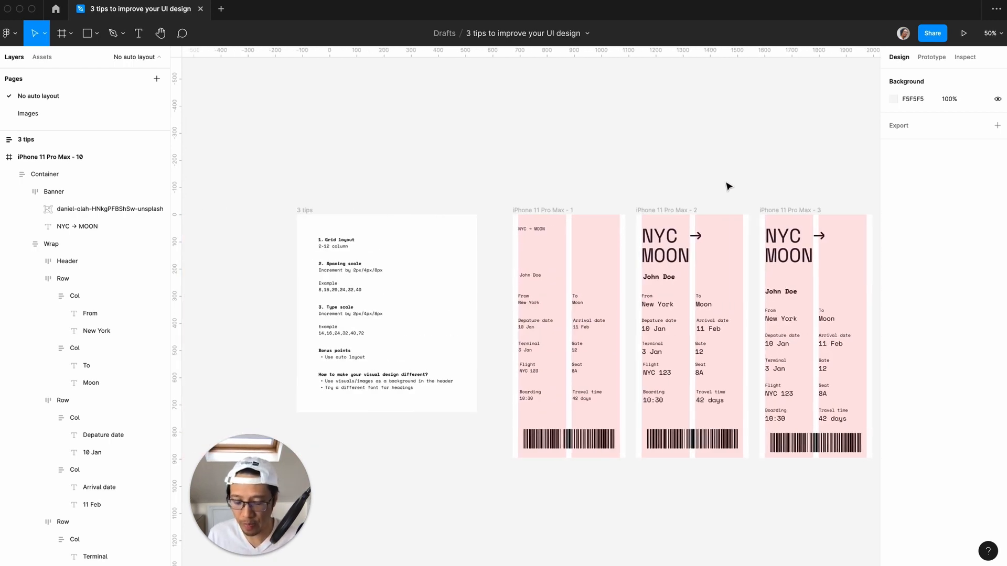
pyautogui.hotkey('shift', '0')
pyautogui.press('-')
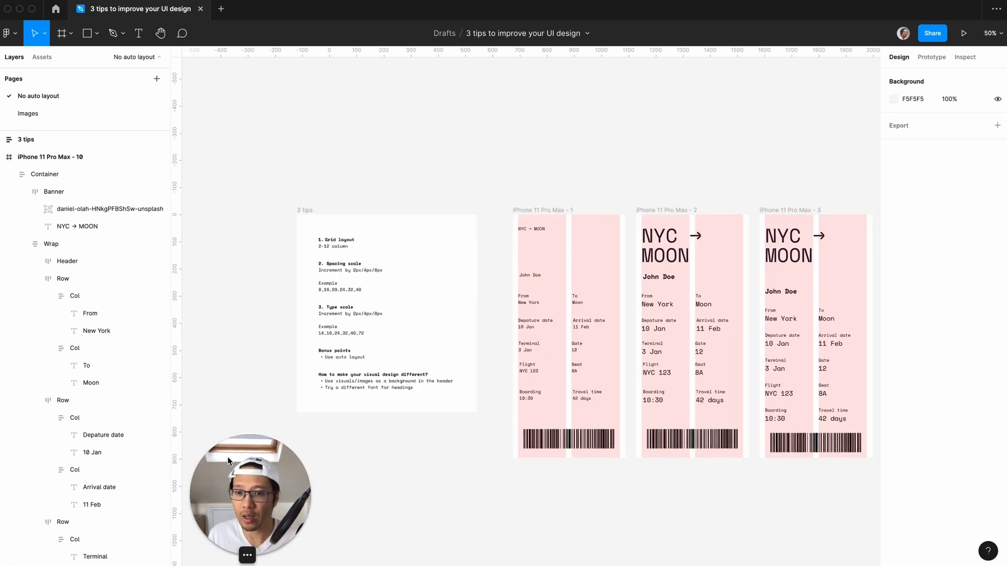
pyautogui.hscroll(20, 452, 477)
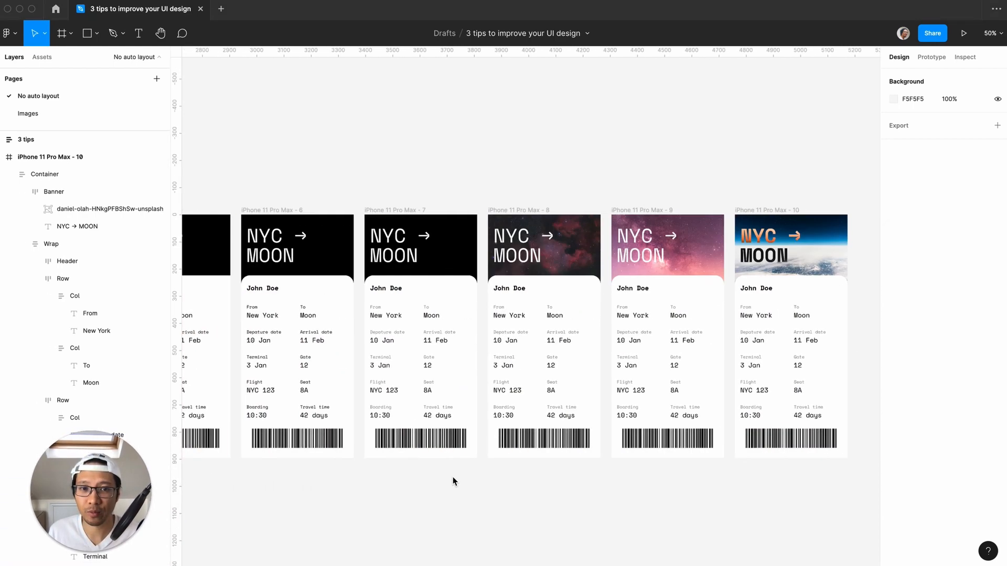
pyautogui.hscroll(-5, 452, 477)
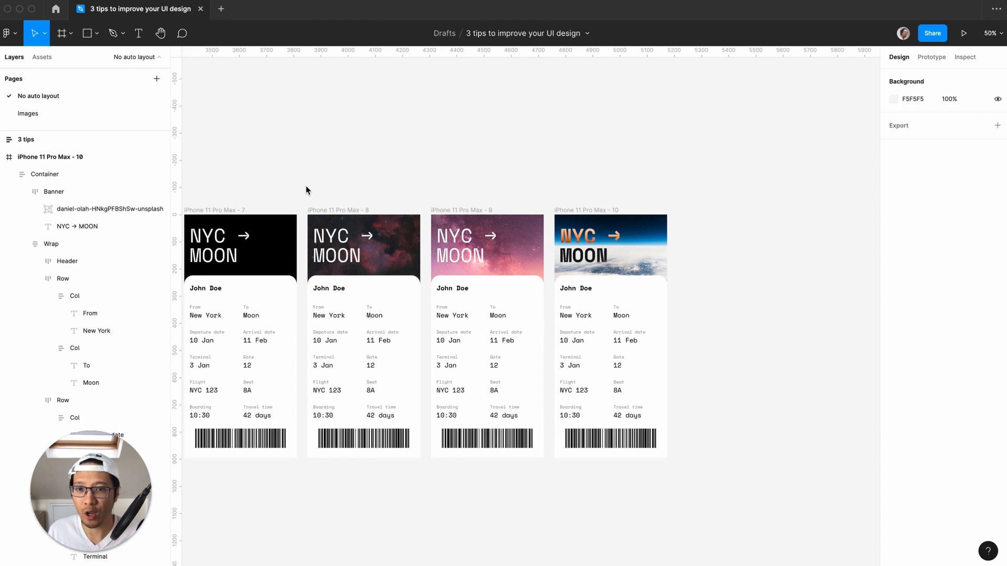
pyautogui.press('-')
pyautogui.press('-')
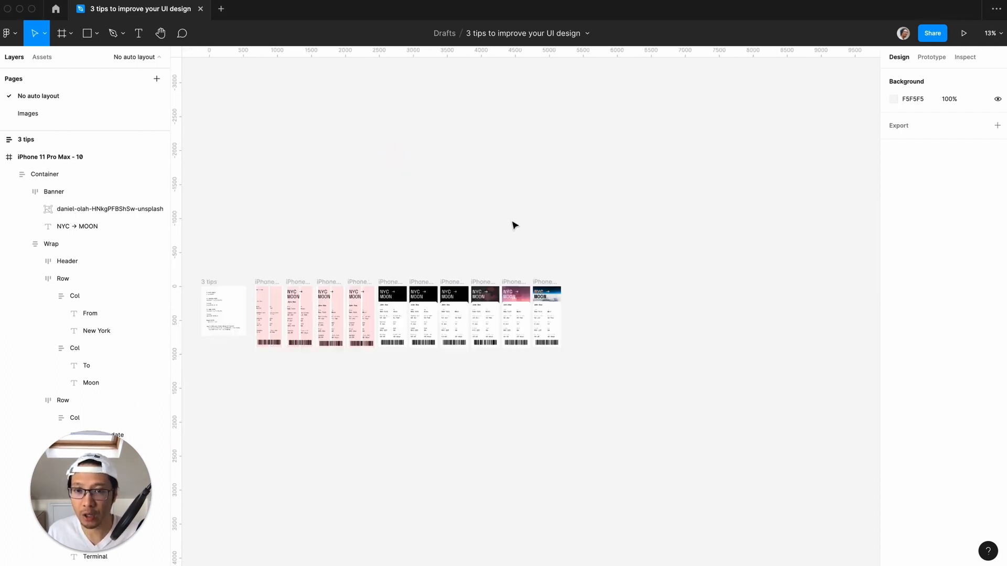
# - Duplicate the frames iPhone 11 Pro Max - 7 to 10 and place the copies in a row directly below the originals
pyautogui.press('+')
pyautogui.moveTo(645, 245); pyautogui.dragTo(367, 414)
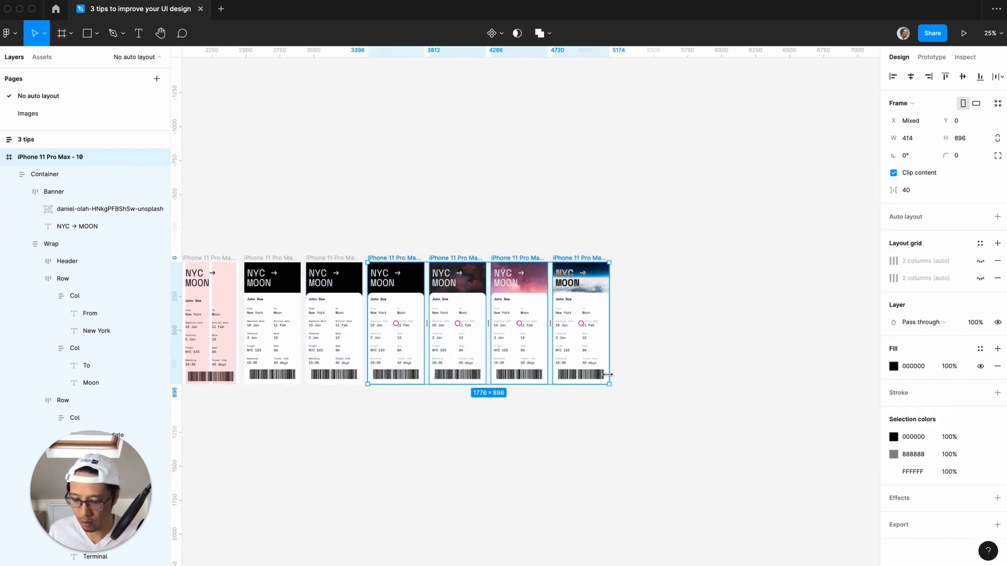
pyautogui.press('super+d')
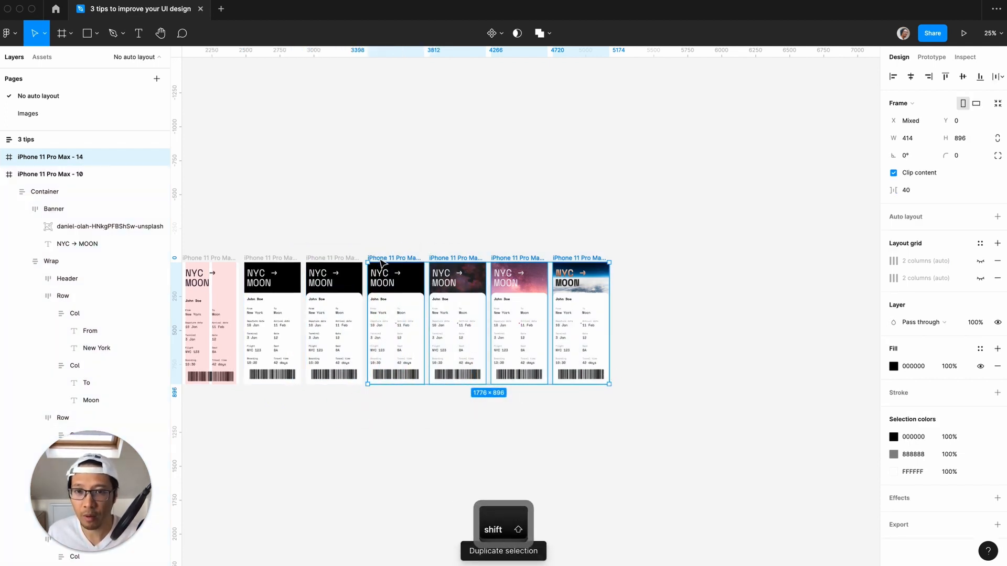
pyautogui.moveTo(374, 262); pyautogui.dragTo(382, 401)
pyautogui.click(331, 403)
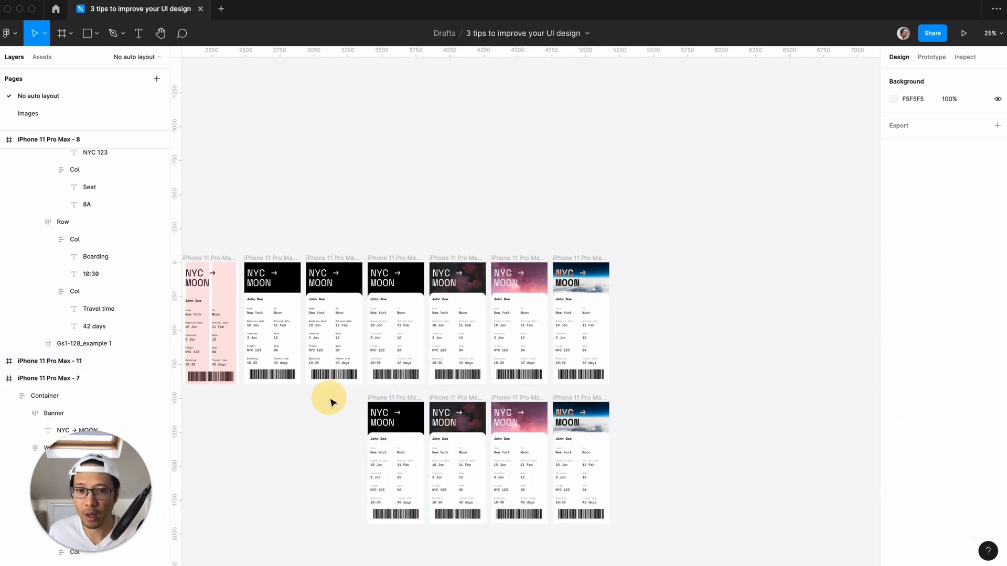
# - Change the font of the NYC → MOON heading in iPhone 11 Pro Max - 11 to BT Super
pyautogui.scroll(-3, 331, 402)
pyautogui.press('+')
pyautogui.scroll(-2, 351, 363)
pyautogui.hscroll(-2, 351, 362)
pyautogui.scroll(-1, 348, 363)
pyautogui.hscroll(-1, 348, 363)
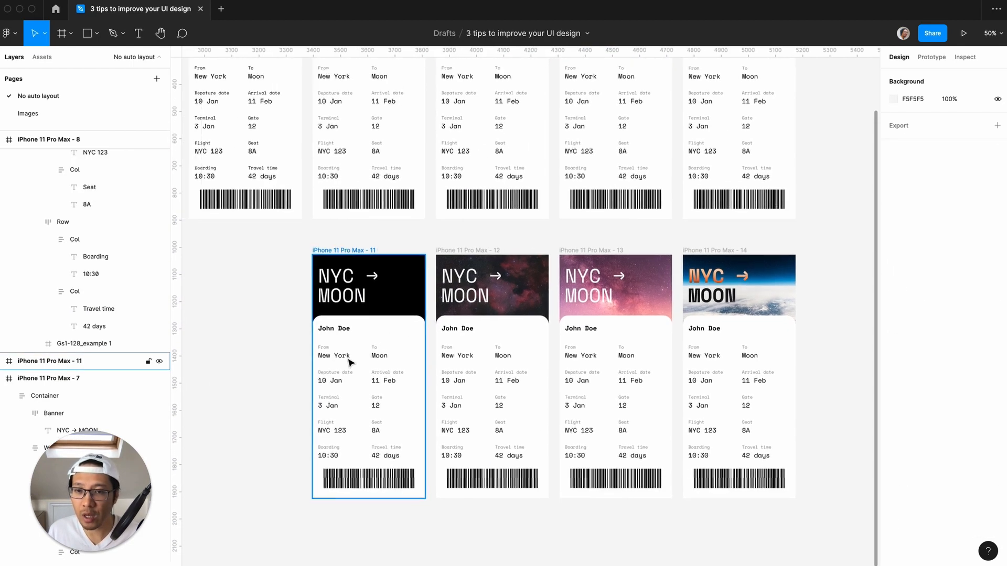
pyautogui.click(347, 295)
pyautogui.click(347, 295)
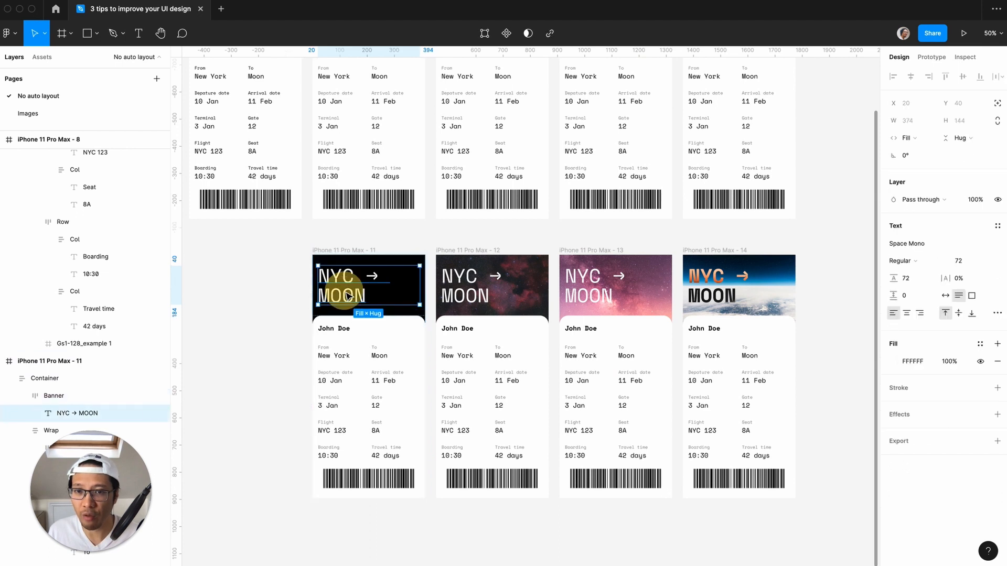
pyautogui.click(919, 244)
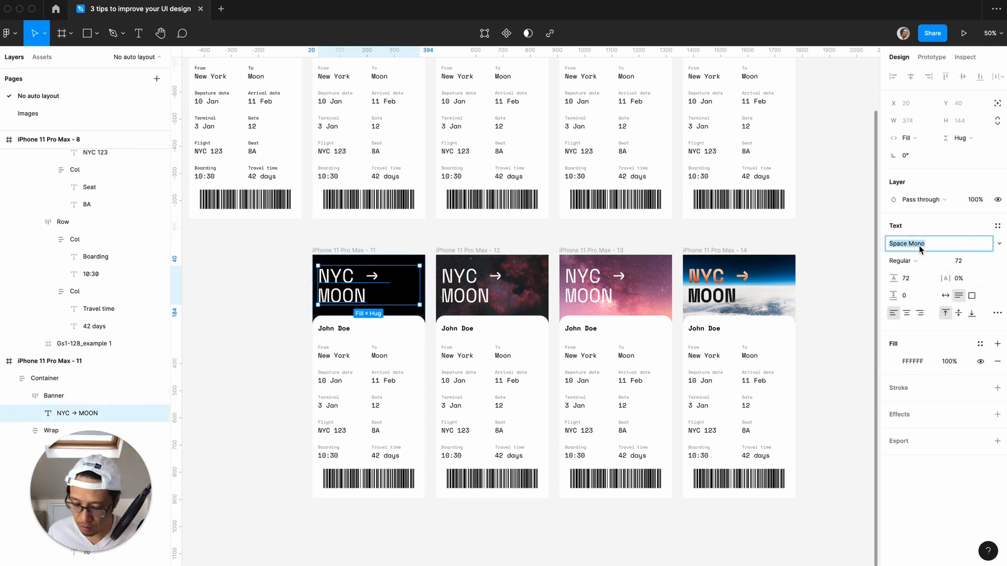
pyautogui.write('BT Super')
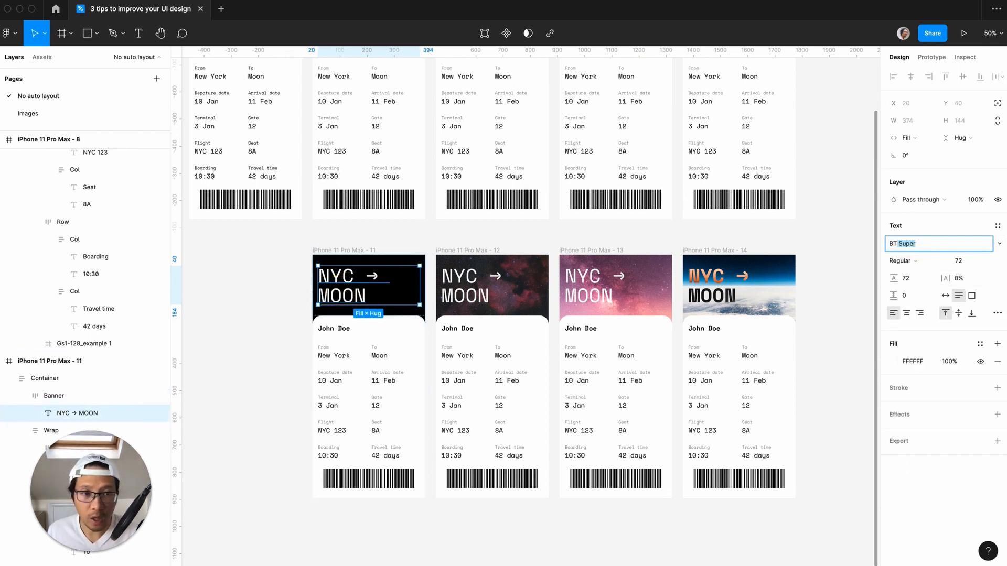
pyautogui.press('Return')
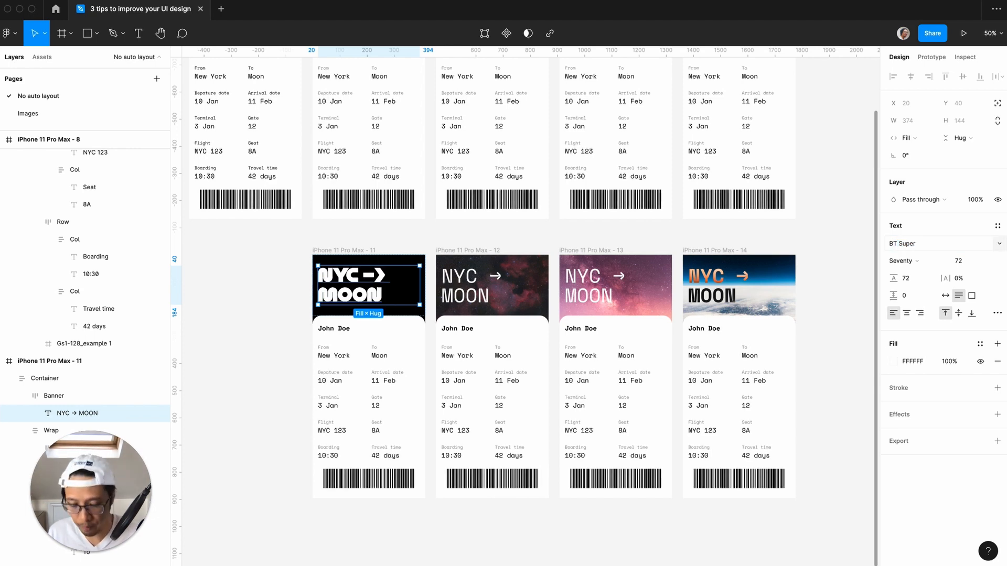
pyautogui.click(273, 298)
# - Try replacing the arrow in the NYC → MOON heading of iPhone 11 Pro Max - 11 with a > character
pyautogui.hscroll(-2, 273, 298)
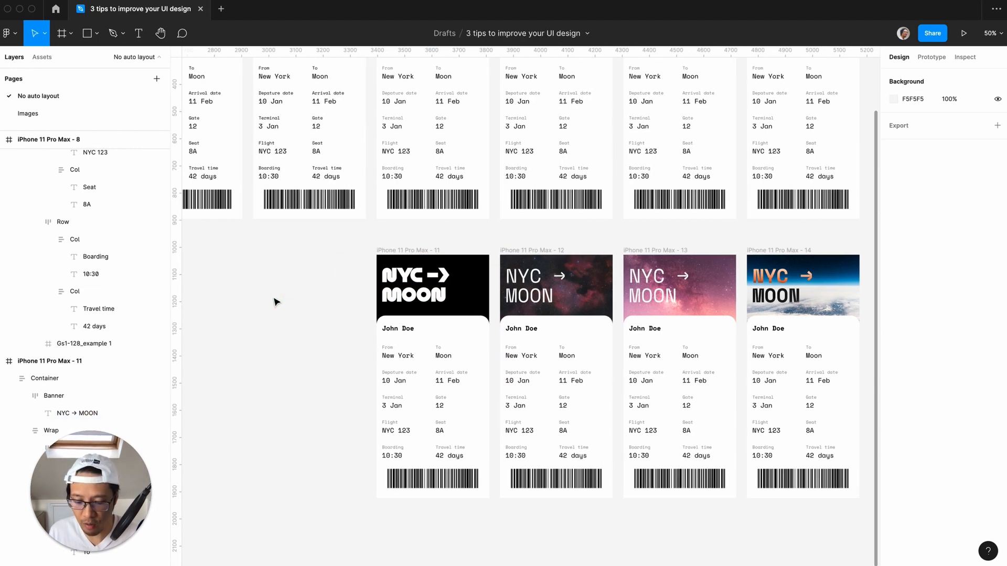
pyautogui.press('+')
pyautogui.hscroll(-2, 273, 298)
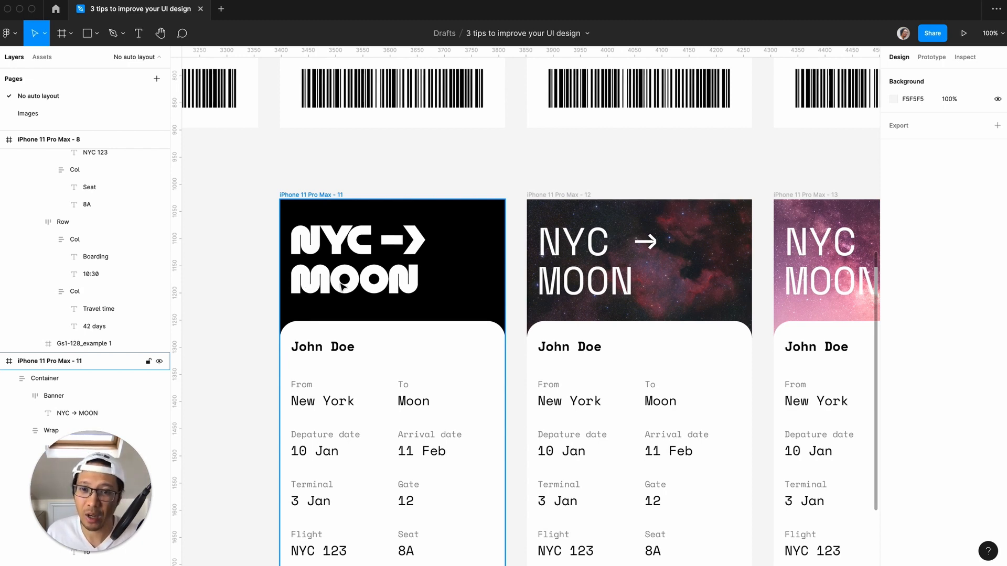
pyautogui.click(227, 275)
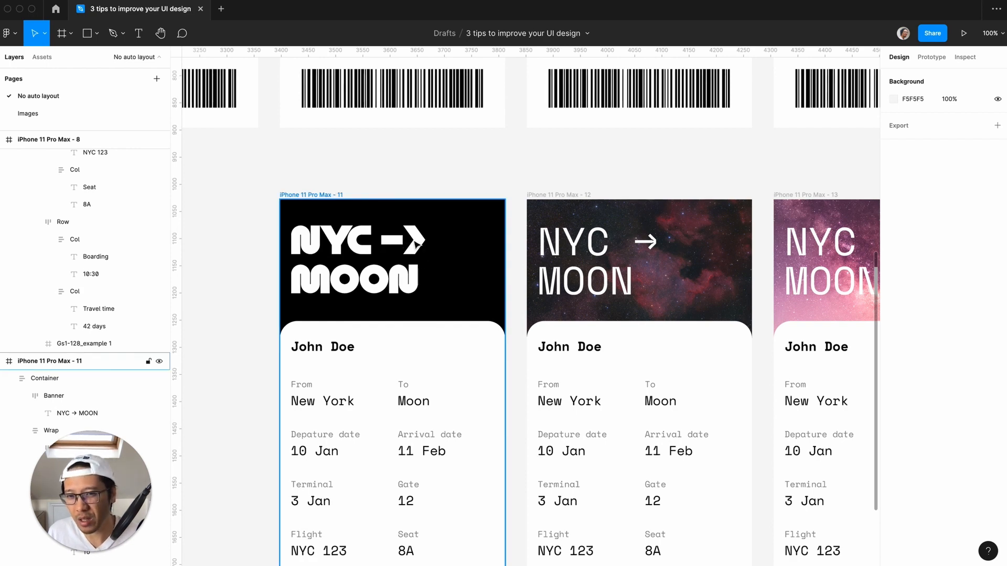
pyautogui.click(400, 245)
pyautogui.doubleClick(404, 241)
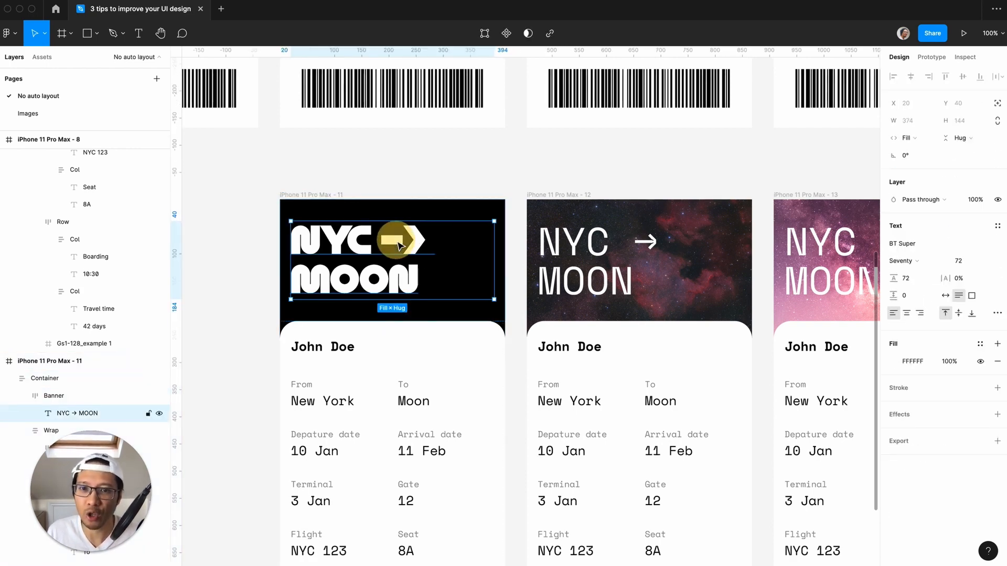
pyautogui.write('>')
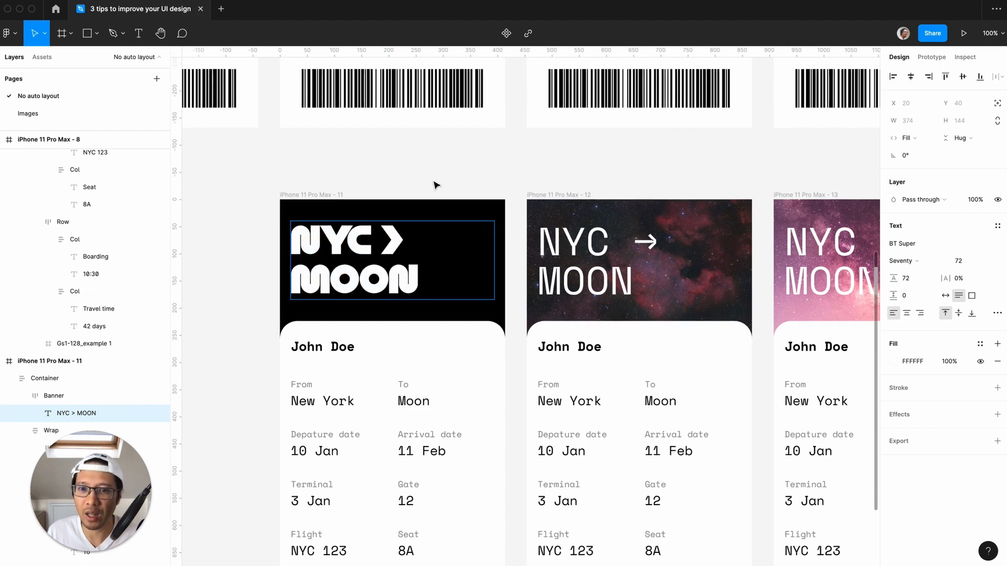
pyautogui.press('super+z')
pyautogui.press('Escape')
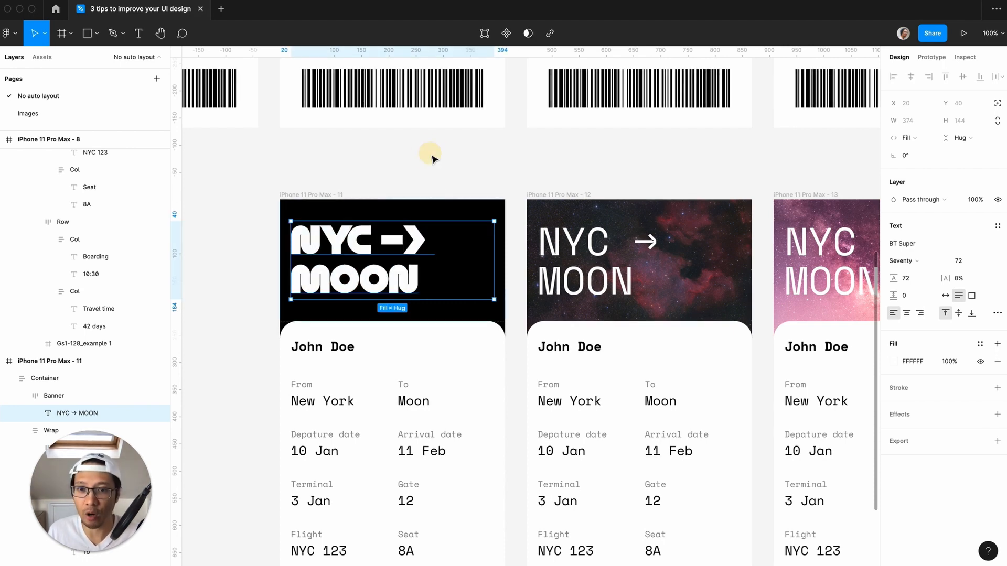
pyautogui.press('Escape')
pyautogui.press('-')
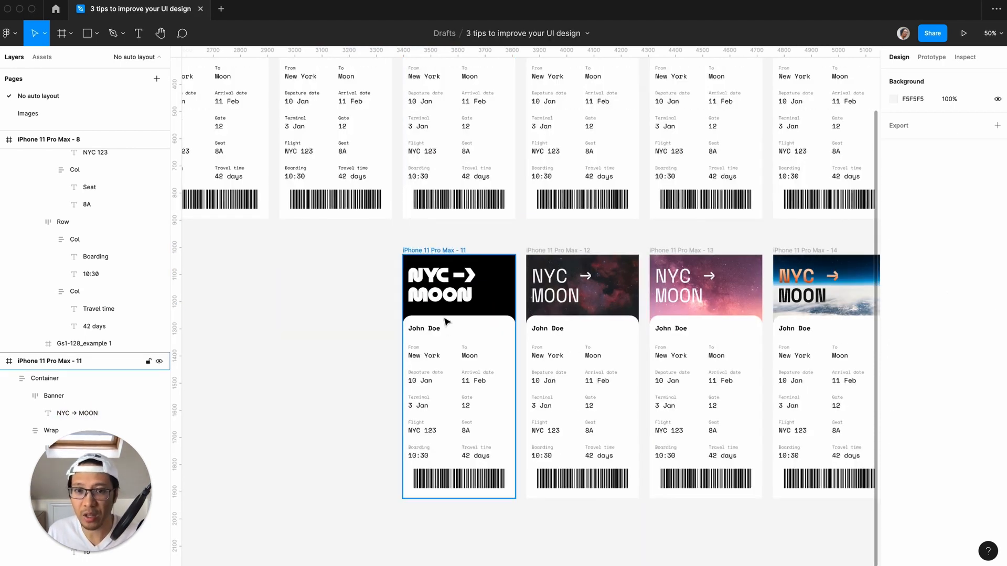
# - Change the font of the NYC → MOON heading in iPhone 11 Pro Max - 12 to BT Super
pyautogui.scroll(1, 342, 318)
pyautogui.scroll(3, 342, 318)
pyautogui.scroll(-5, 341, 316)
pyautogui.hscroll(2, 342, 316)
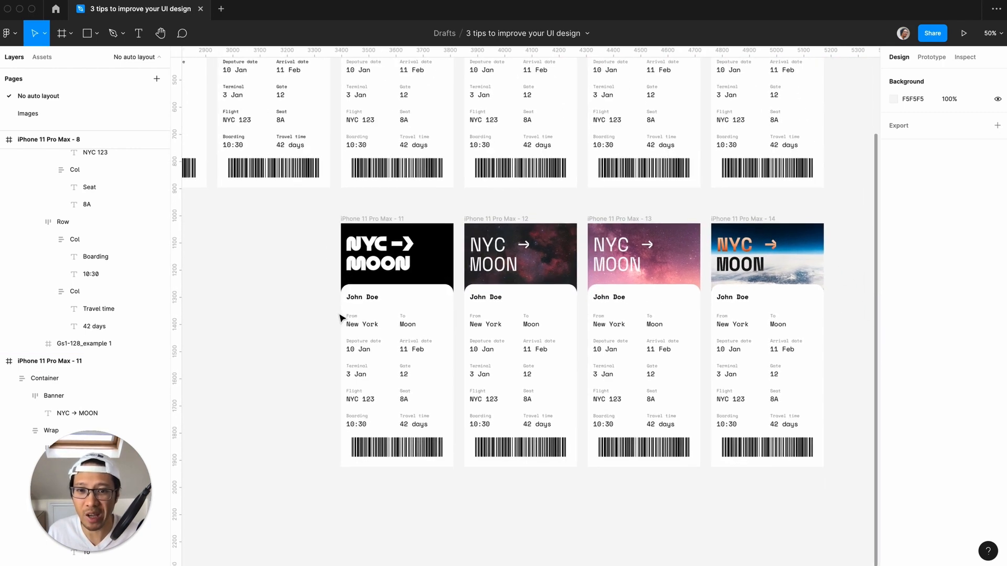
pyautogui.press('+')
pyautogui.click(478, 220)
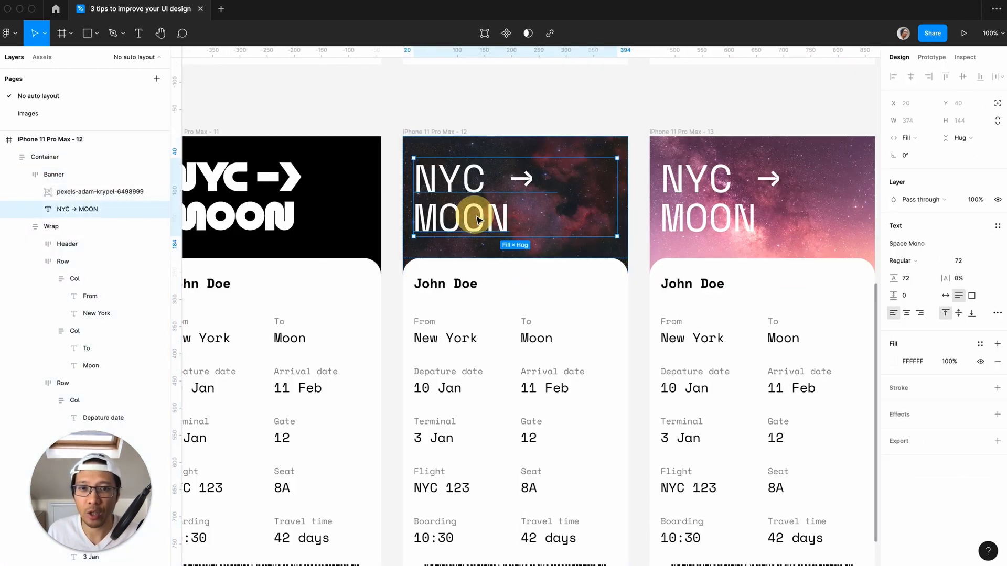
pyautogui.click(910, 245)
pyautogui.write('b')
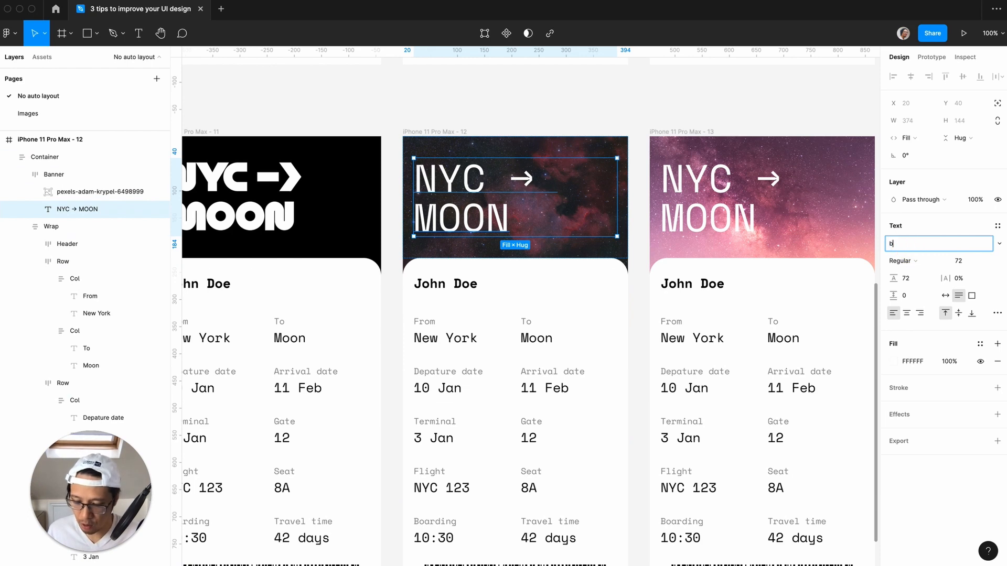
pyautogui.write('T Super')
pyautogui.press('Return')
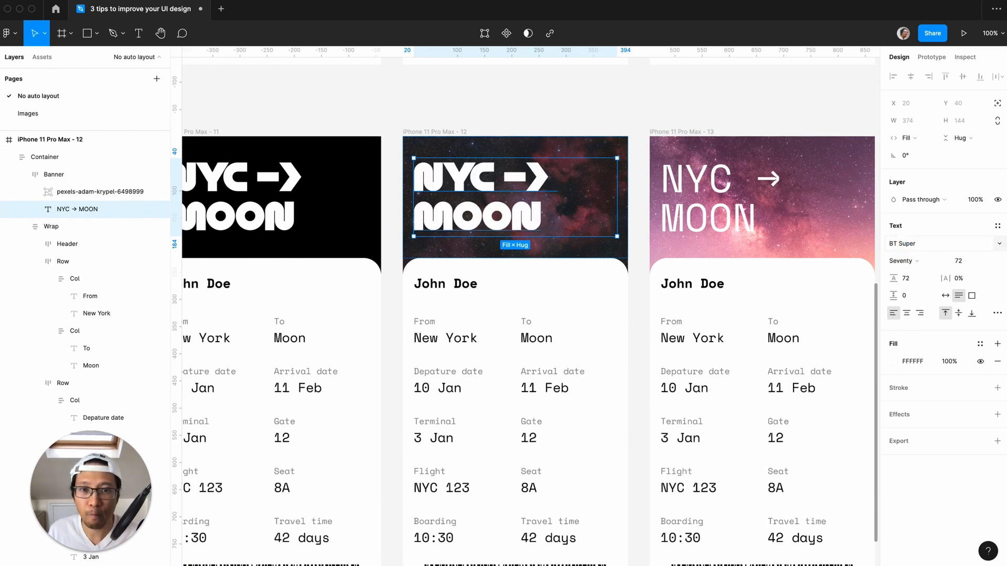
pyautogui.click(629, 112)
# - Apply the BT Super font to the NYC → MOON heading in iPhone 11 Pro Max - 13
pyautogui.hscroll(5, 503, 218)
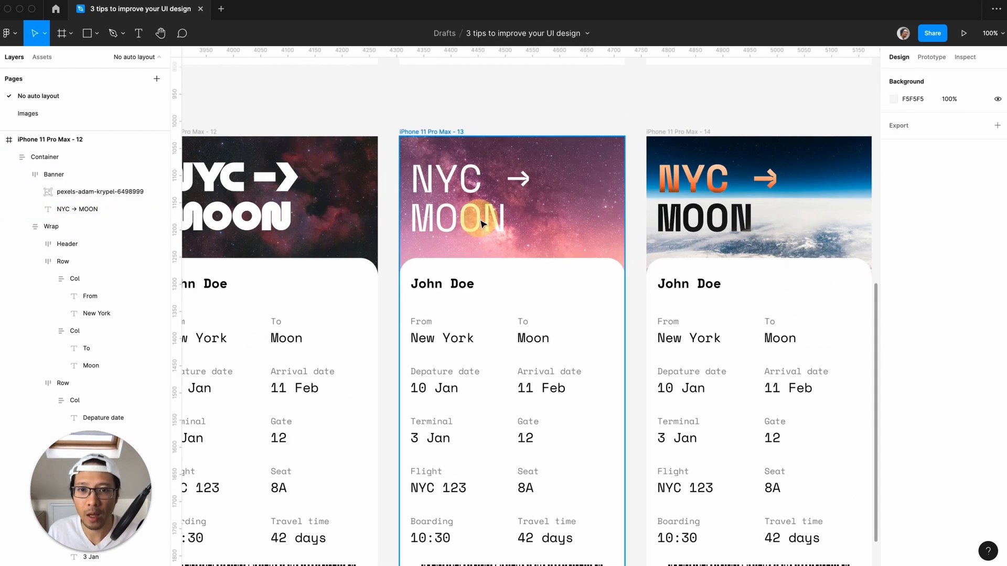
pyautogui.click(482, 223)
pyautogui.click(911, 244)
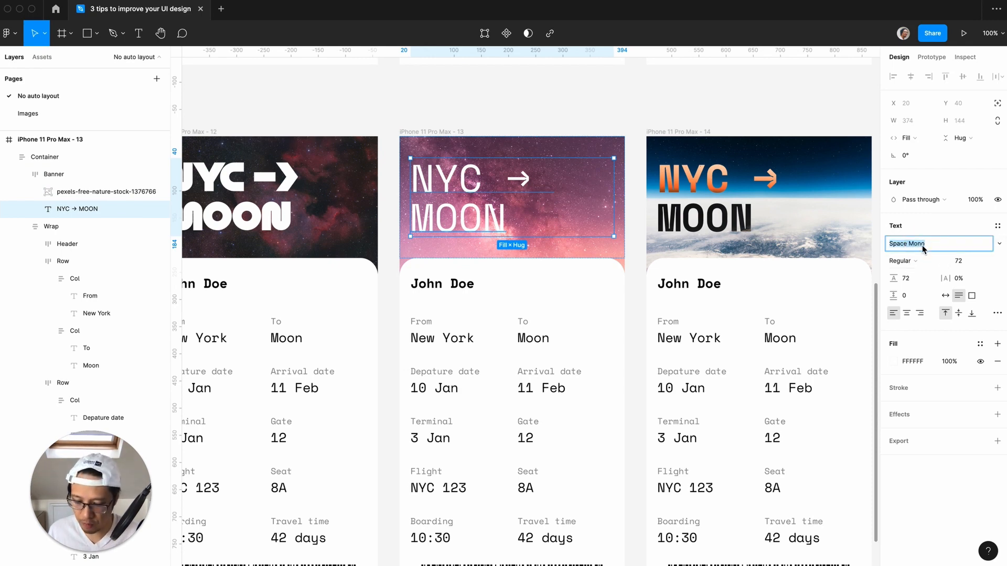
pyautogui.write('bt Super')
pyautogui.press('Return')
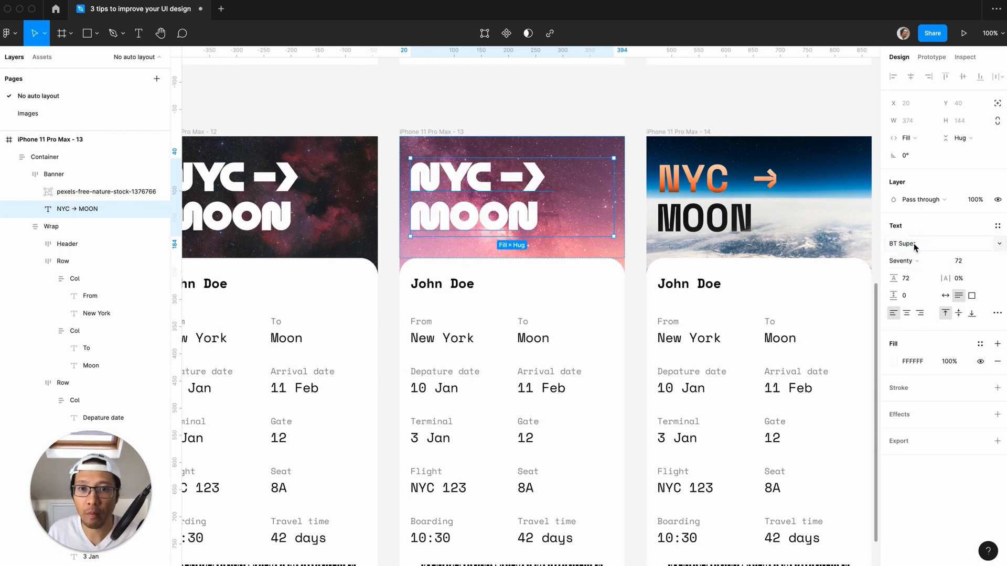
# - Apply the BT Super font to the NYC → MOON heading over the Earth image in iPhone 11 Pro Max - 14
pyautogui.click(717, 180)
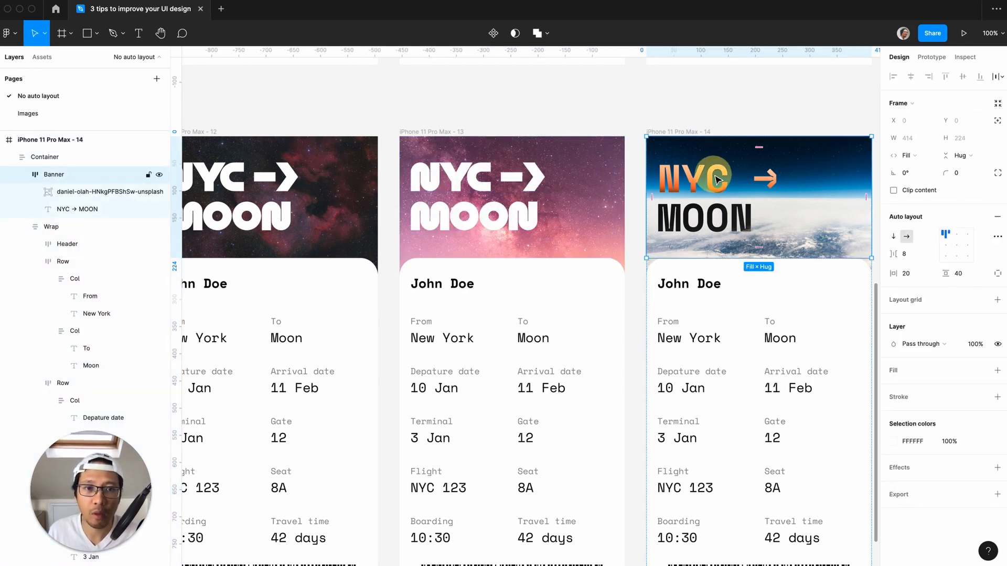
pyautogui.doubleClick(717, 180)
pyautogui.click(916, 250)
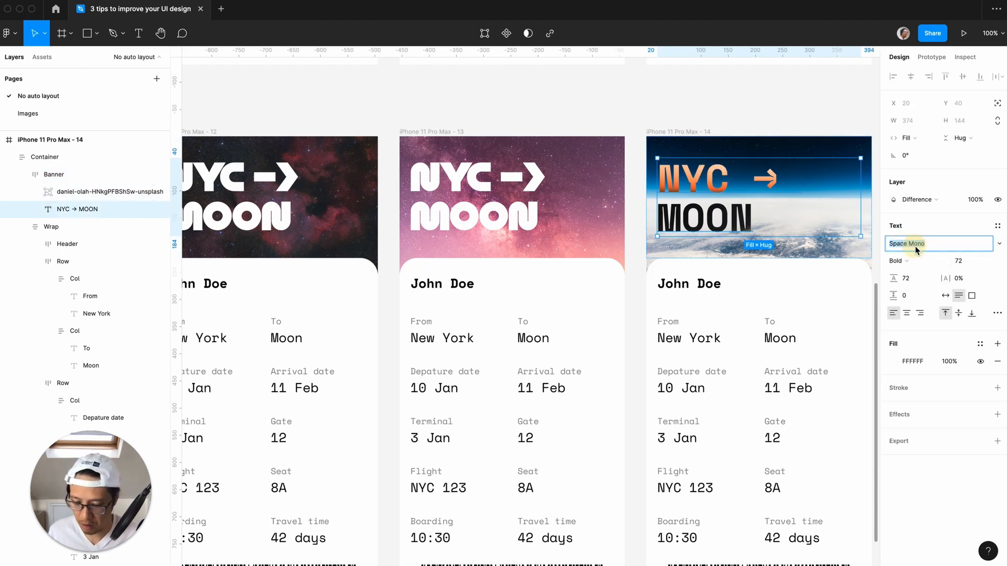
pyautogui.write('bt Su')
pyautogui.press('Return')
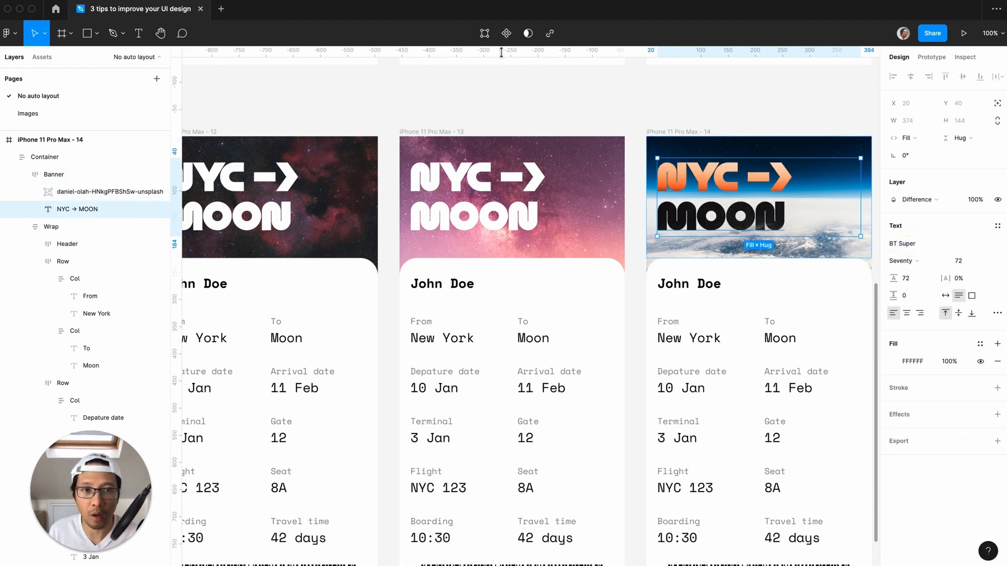
pyautogui.click(541, 107)
pyautogui.press('-')
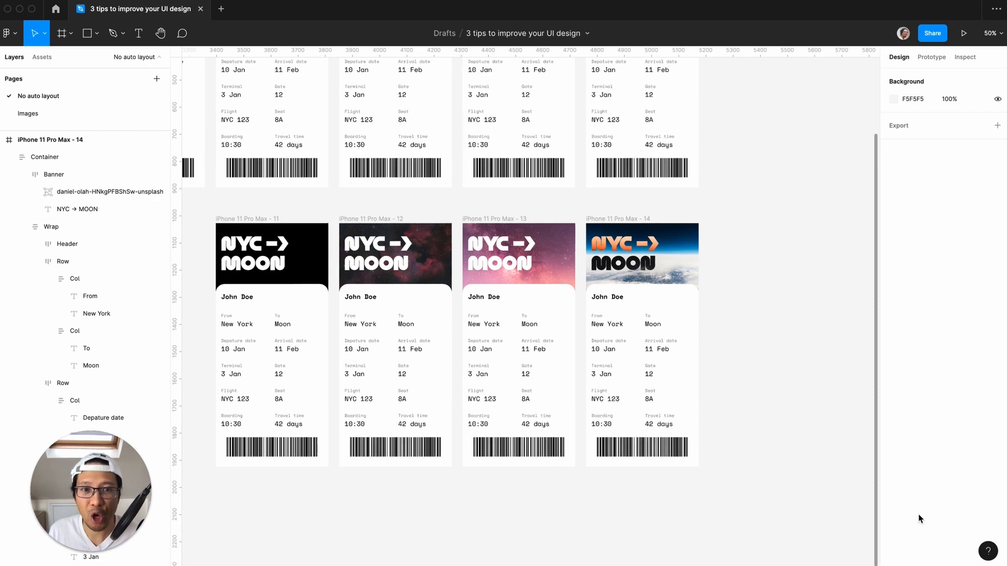
# - Compare the row of BT Super boarding passes with the earlier Space Mono variants above it
pyautogui.press('+')
pyautogui.hscroll(3, 785, 434)
pyautogui.press('-')
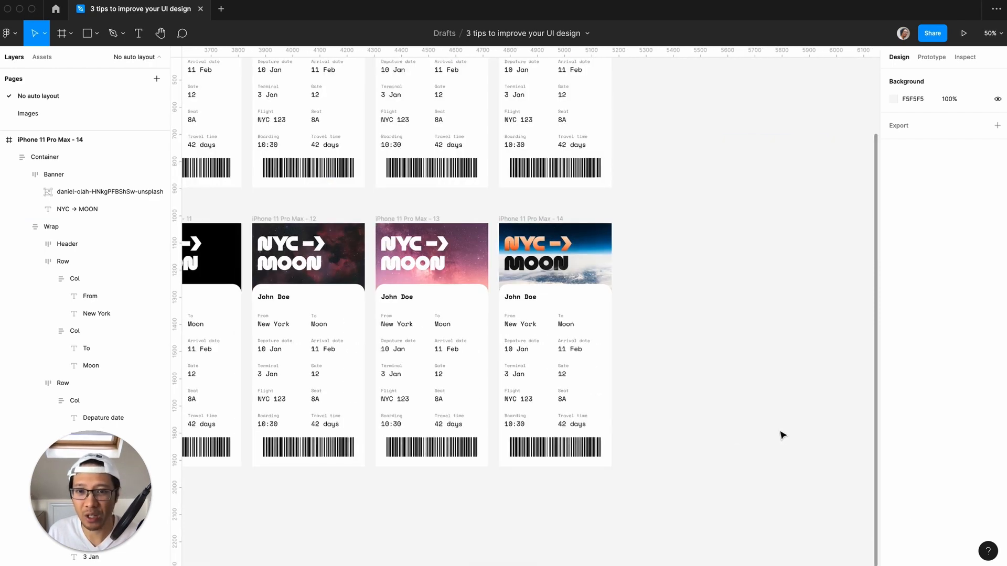
pyautogui.scroll(-2, 784, 434)
pyautogui.hscroll(-5, 785, 435)
pyautogui.scroll(4, 783, 435)
pyautogui.hscroll(-5, 783, 436)
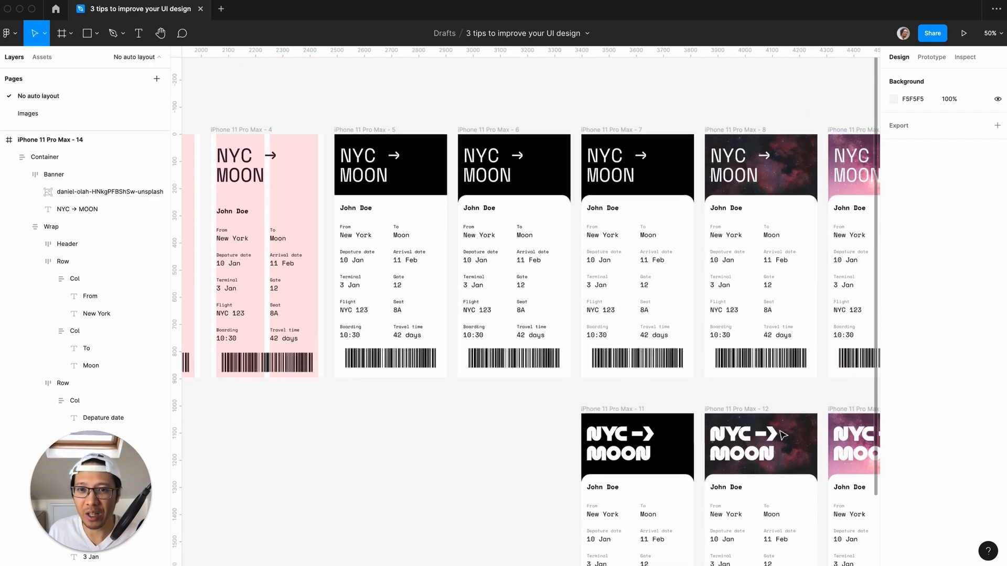
pyautogui.hscroll(6, 564, 328)
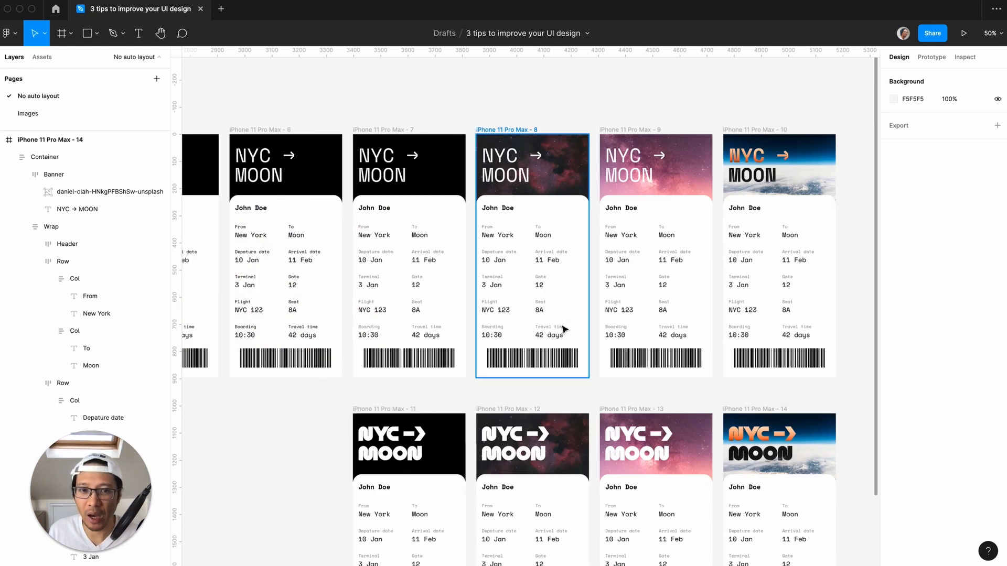
pyautogui.scroll(-2, 563, 329)
pyautogui.hscroll(2, 563, 329)
# - Examine the BT Super heading over the Earth image up close, then across the other variants in the same row
pyautogui.hotkey('shift', '0')
pyautogui.scroll(-3, 593, 296)
pyautogui.hscroll(2, 593, 296)
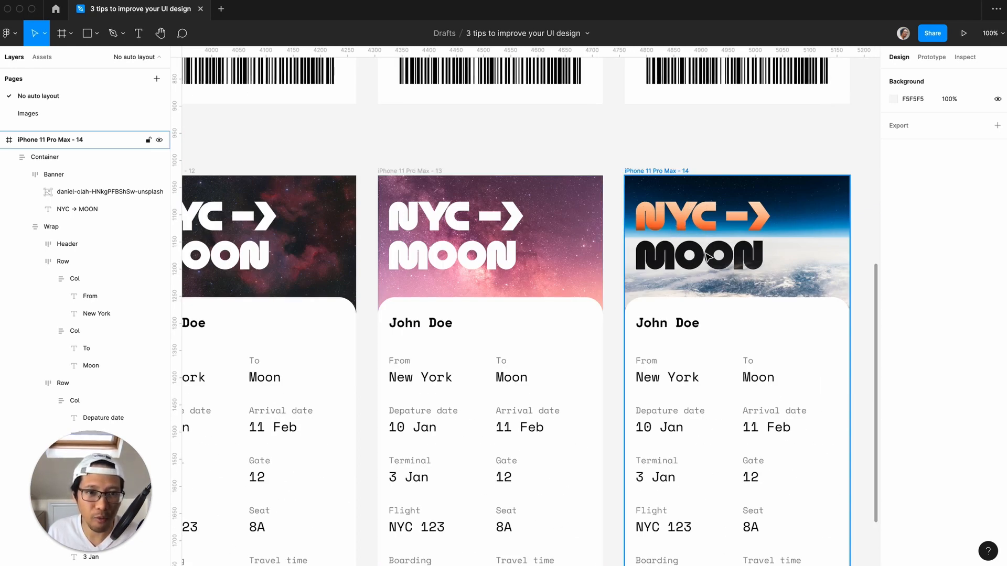
pyautogui.hscroll(4, 705, 258)
pyautogui.scroll(-1, 706, 256)
pyautogui.press('+')
pyautogui.scroll(2, 705, 256)
pyautogui.hscroll(-1, 705, 256)
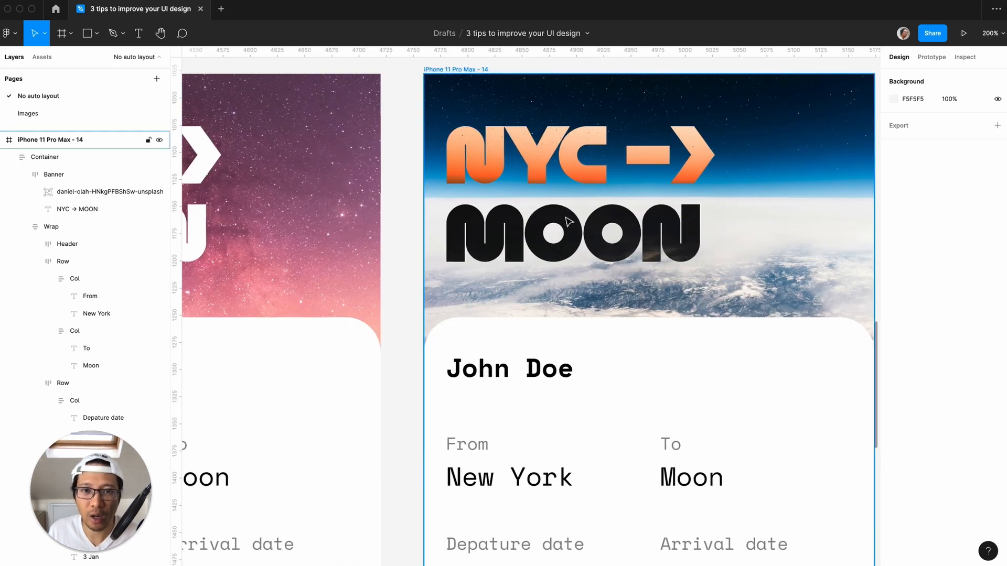
pyautogui.press('-')
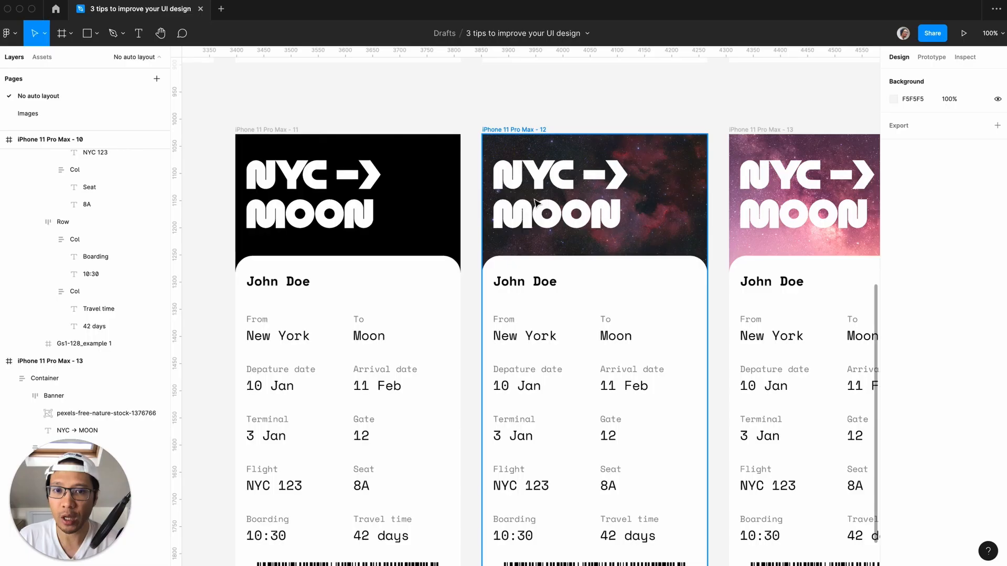
pyautogui.hscroll(3, 678, 200)
pyautogui.hscroll(4, 678, 199)
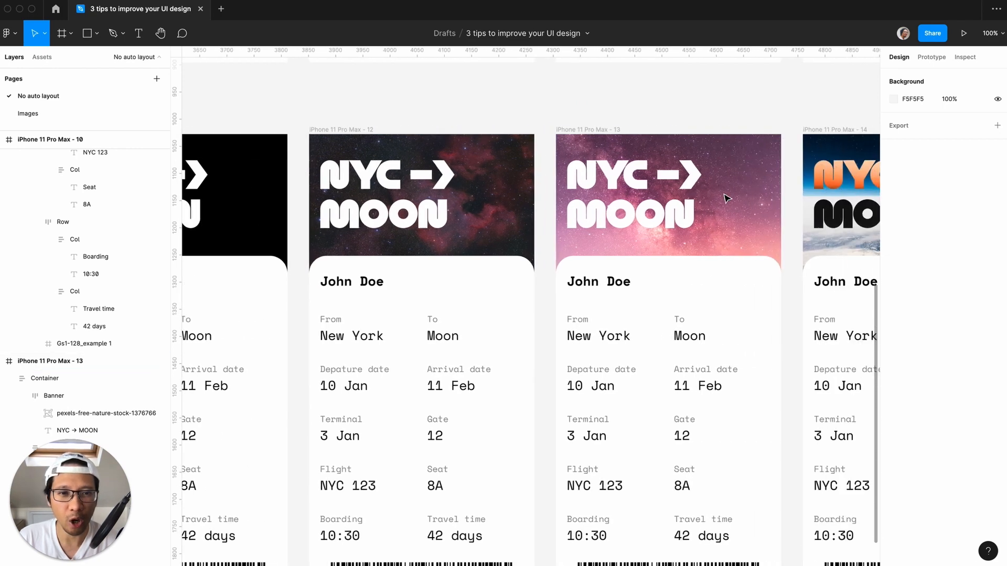
pyautogui.hscroll(3, 670, 203)
pyautogui.press('-')
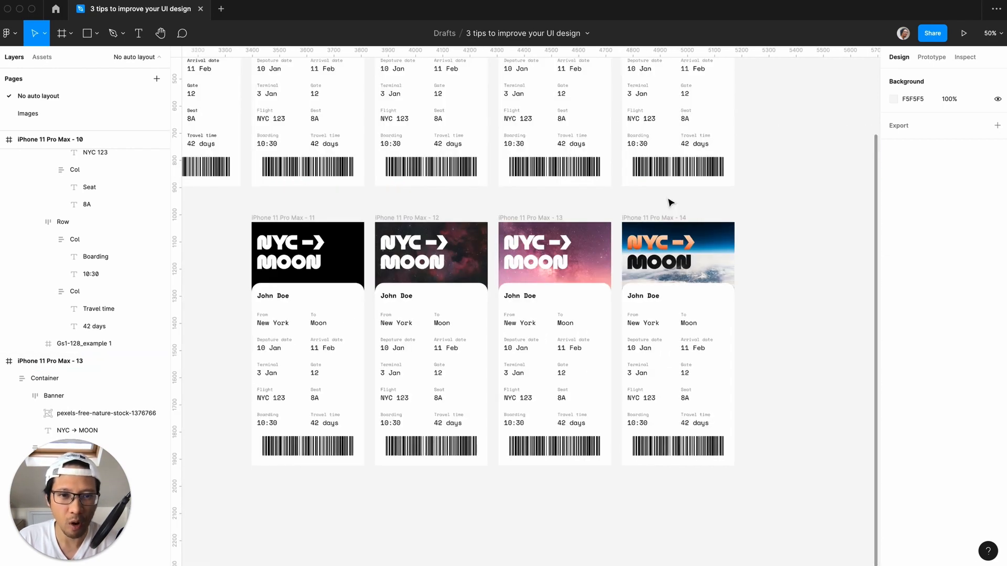
pyautogui.press('+')
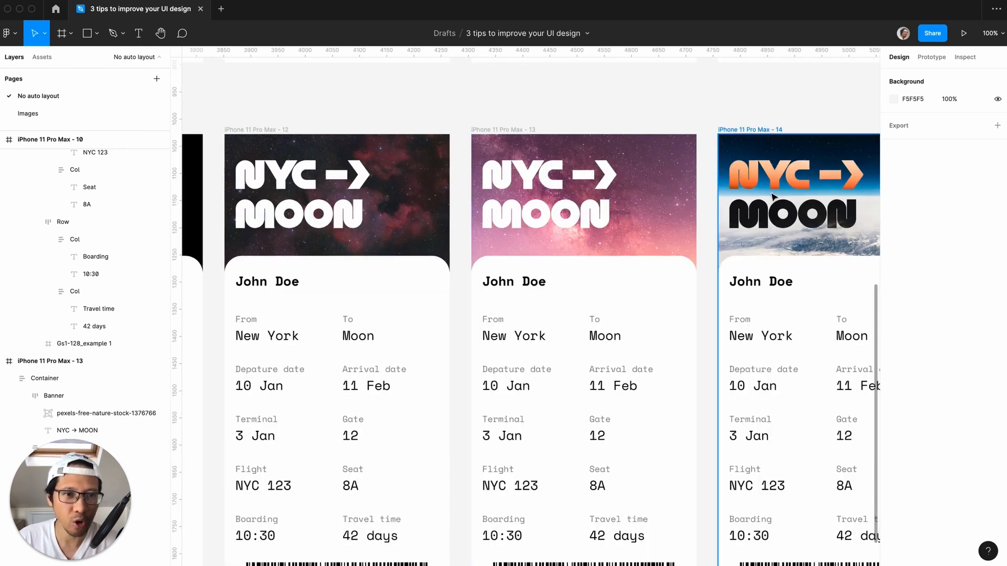
pyautogui.press('-')
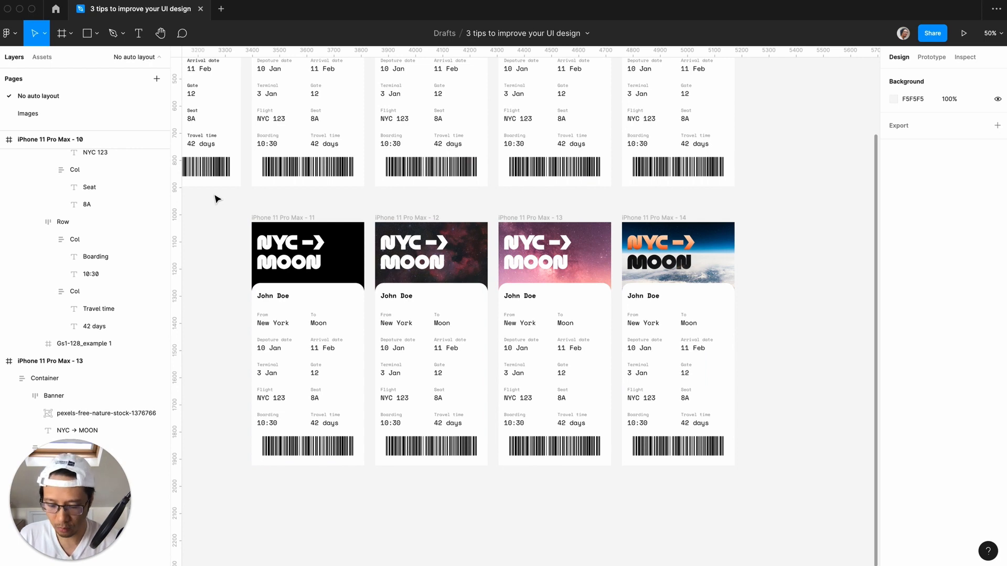
# - Duplicate the frames iPhone 11 Pro Max - 11 to 14 and place the copies in a row directly below them
pyautogui.press('-')
pyautogui.moveTo(649, 257); pyautogui.dragTo(357, 409)
pyautogui.press('super+d')
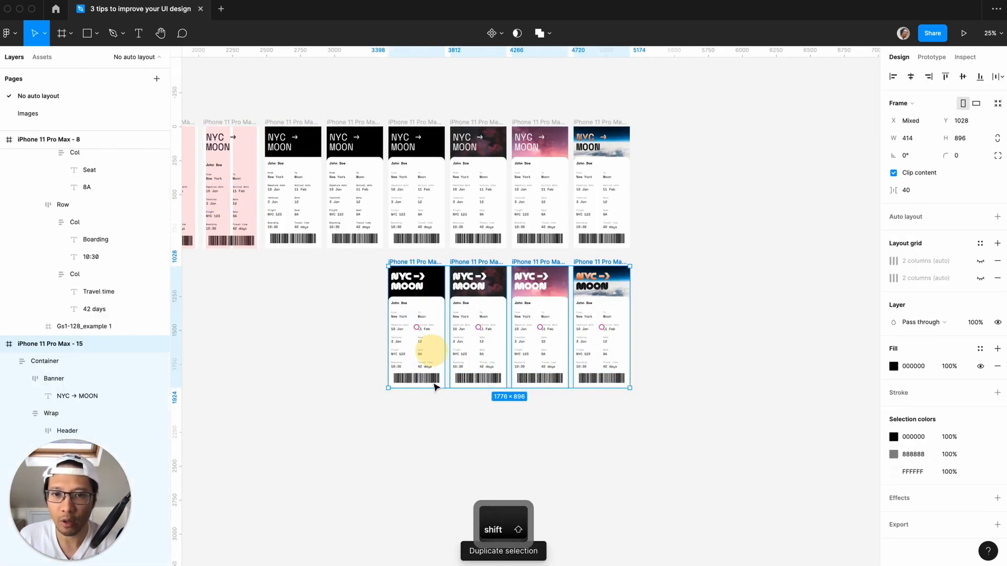
pyautogui.moveTo(434, 387); pyautogui.dragTo(435, 422)
pyautogui.click(358, 412)
pyautogui.scroll(-3, 357, 412)
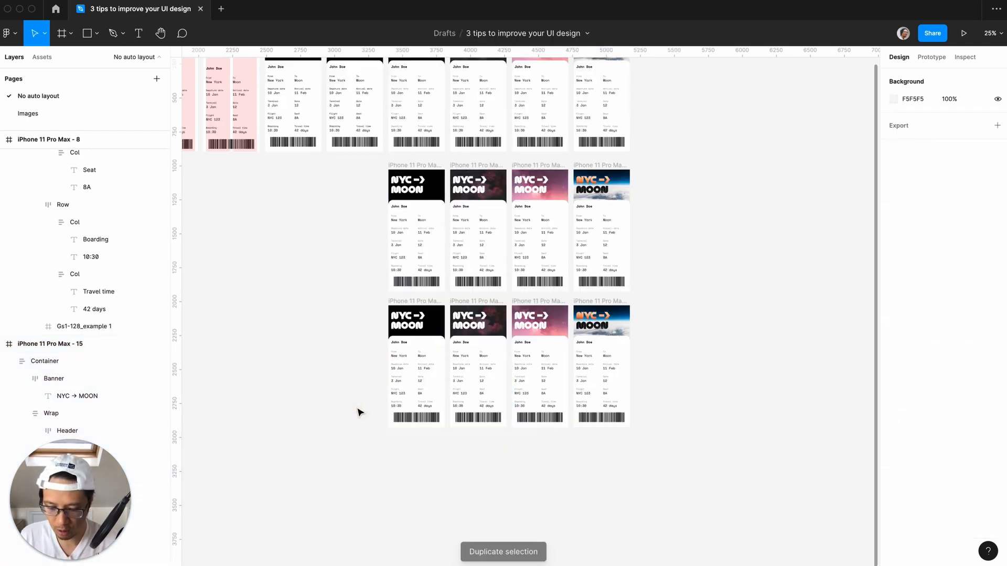
# - Set the line height of the NYC → MOON heading in iPhone 11 Pro Max - 15 to 64
pyautogui.hotkey('shift', '0')
pyautogui.click(365, 231)
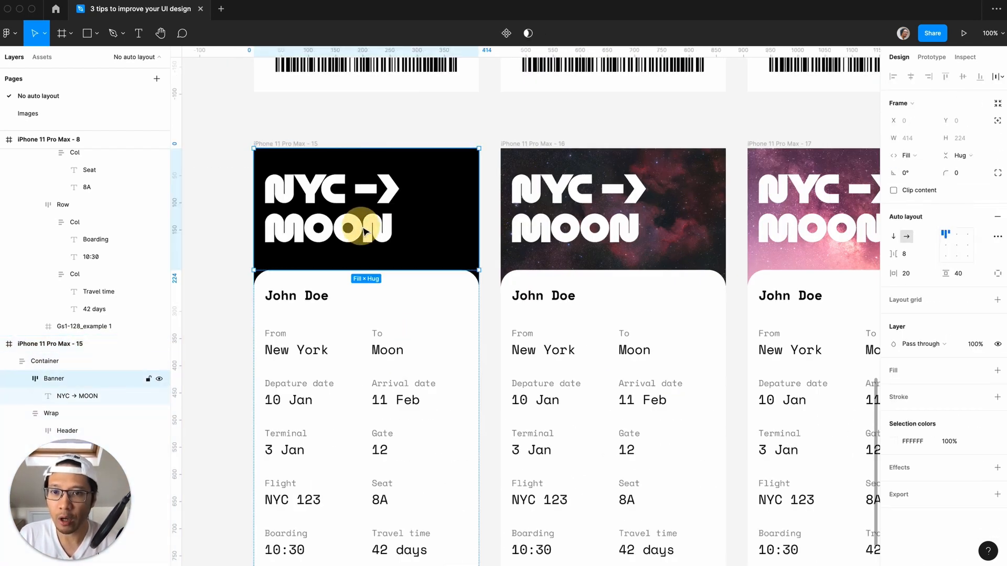
pyautogui.doubleClick(366, 231)
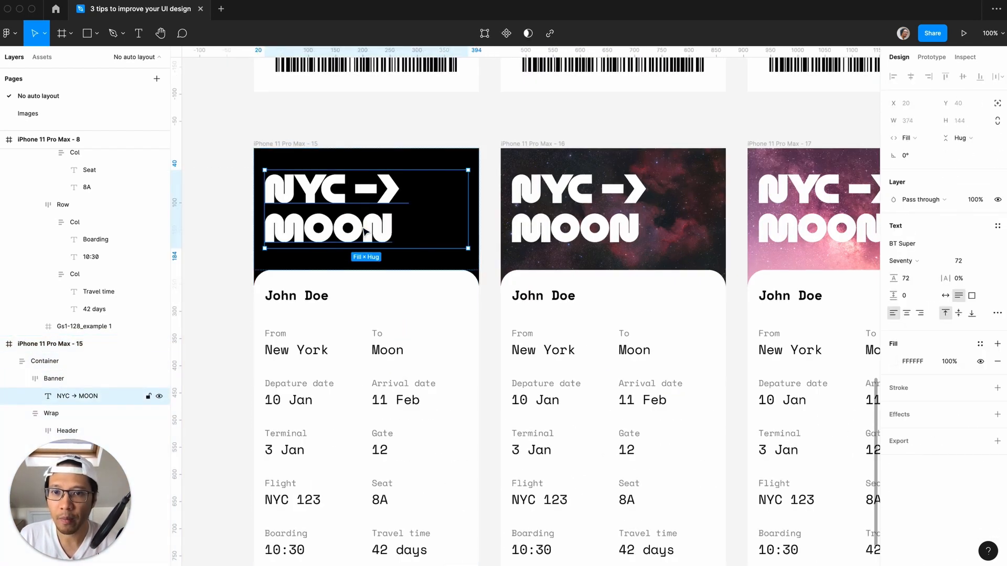
pyautogui.click(907, 282)
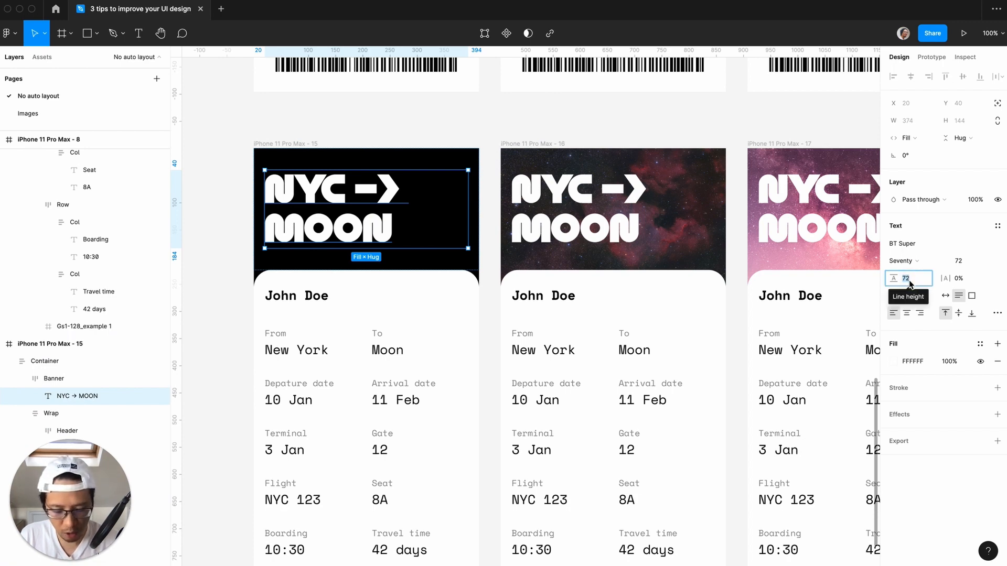
pyautogui.press('shift')
pyautogui.hotkey('shift', 'Down')
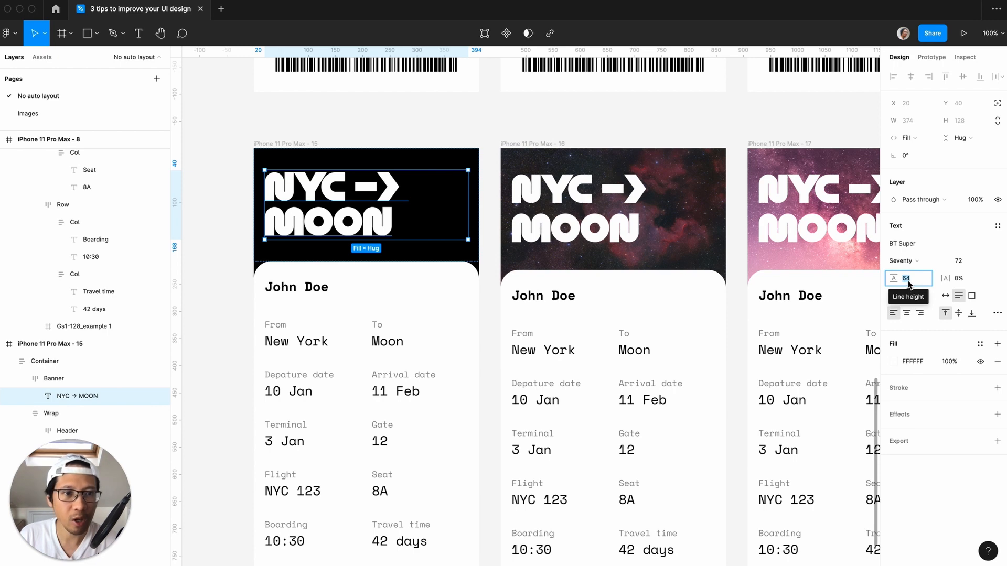
pyautogui.hotkey('shift', 'Down')
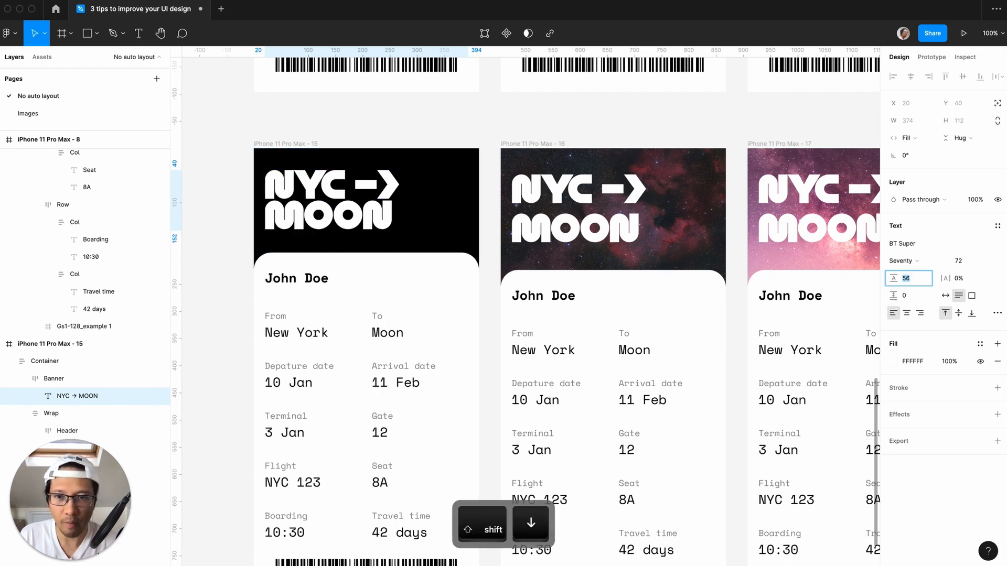
pyautogui.hotkey('shift', 'Up')
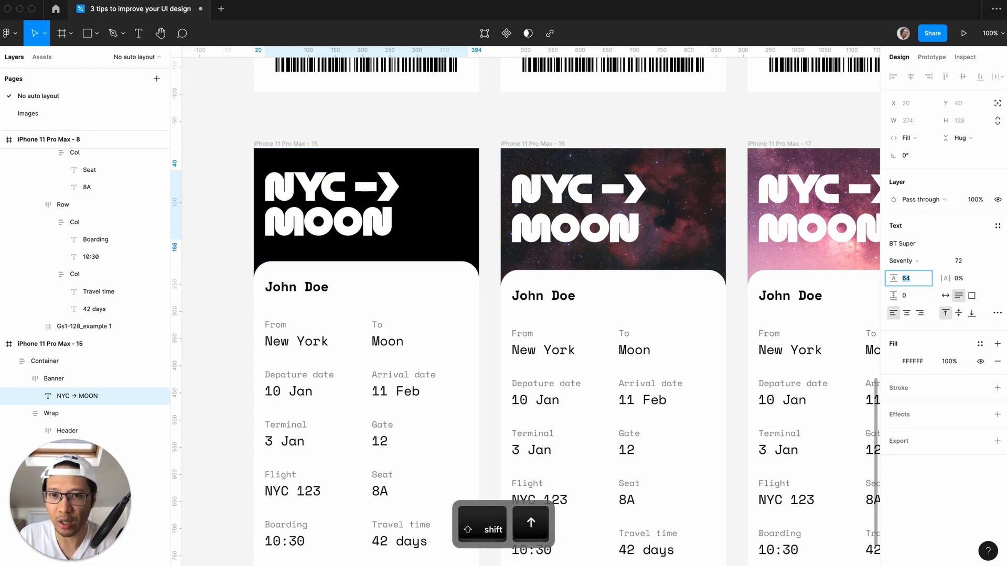
# - Set the line height of the NYC → MOON heading in iPhone 11 Pro Max - 16 to 64
pyautogui.click(582, 243)
pyautogui.click(583, 244)
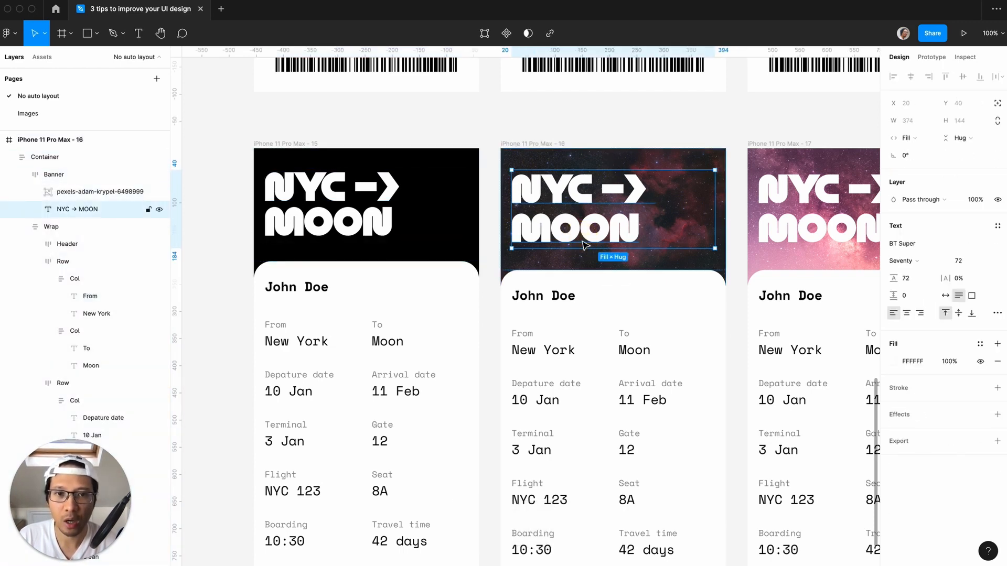
pyautogui.click(898, 283)
pyautogui.hotkey('shift', 'Down')
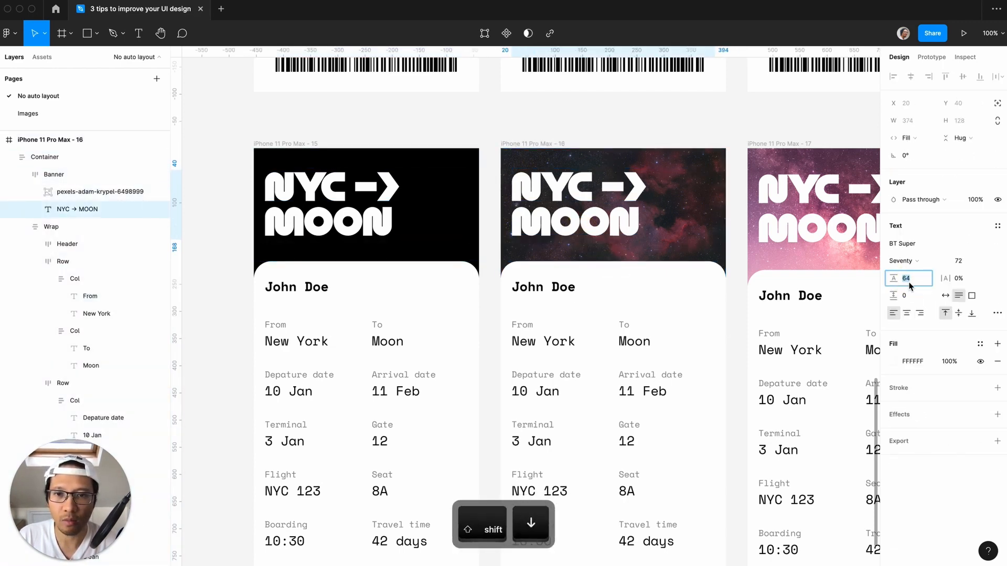
pyautogui.click(229, 231)
pyautogui.scroll(-5, 230, 231)
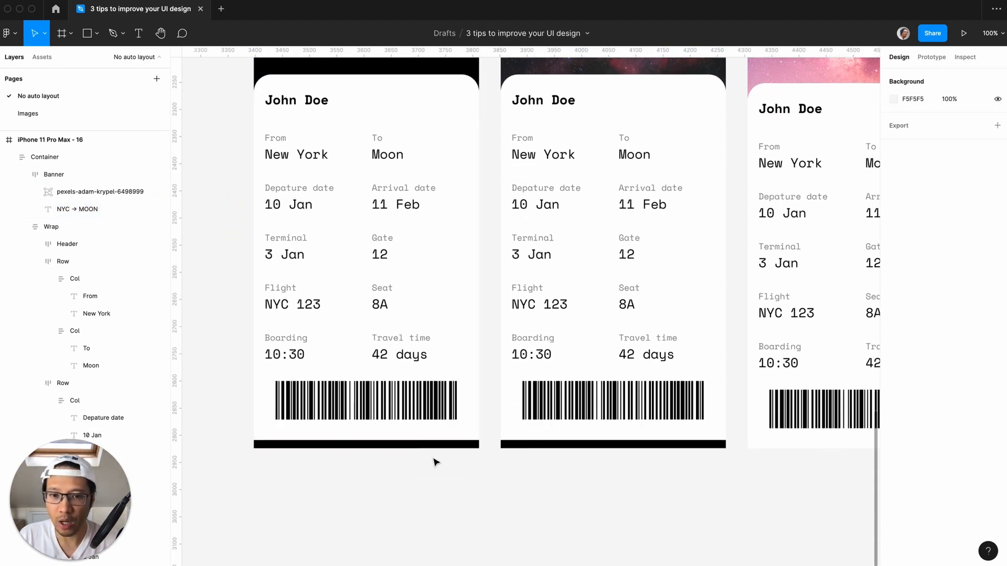
pyautogui.press('-')
pyautogui.scroll(2, 552, 489)
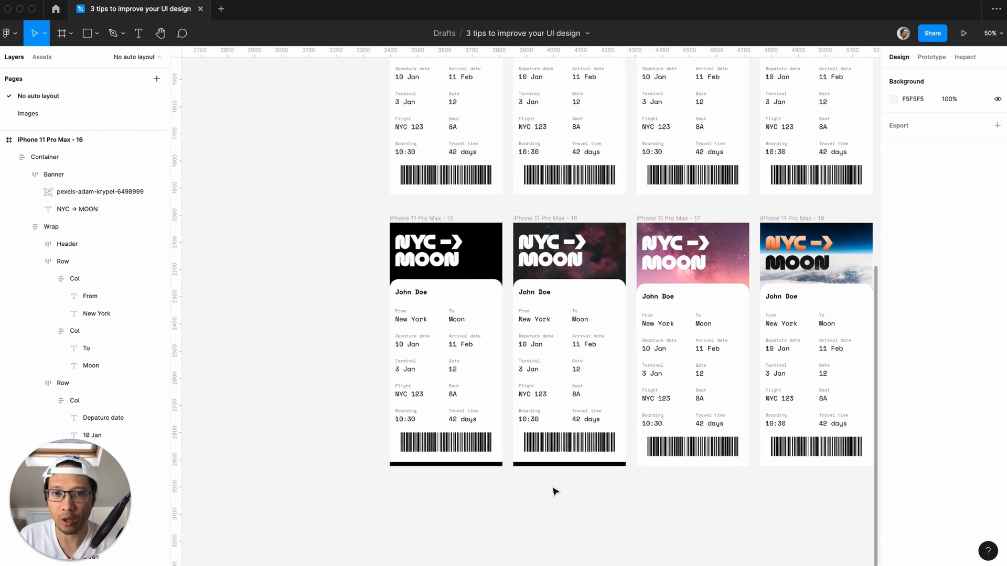
pyautogui.press('+')
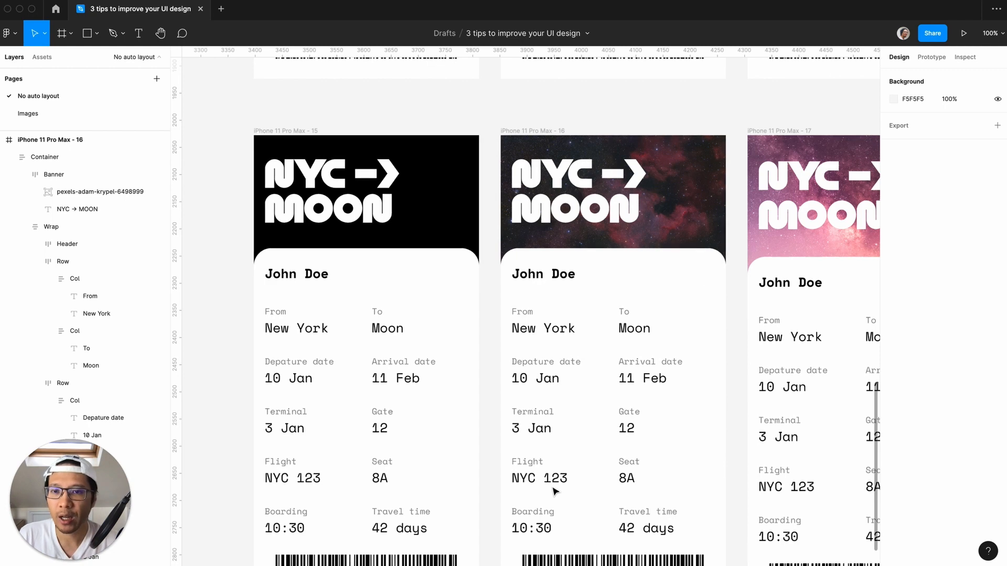
# - Check the small and big nudge amounts in the preferences
pyautogui.click(215, 149)
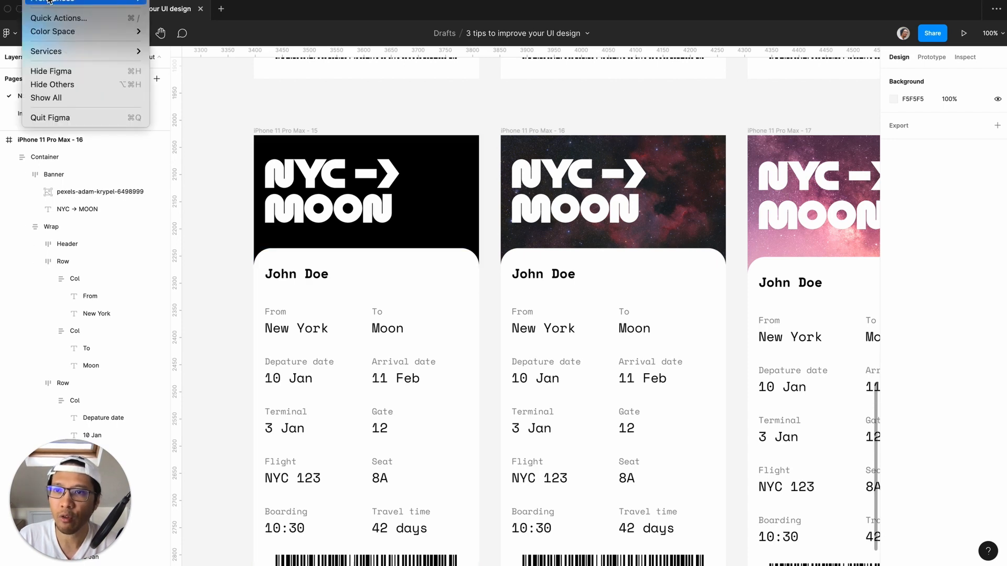
pyautogui.moveTo(50, 2)
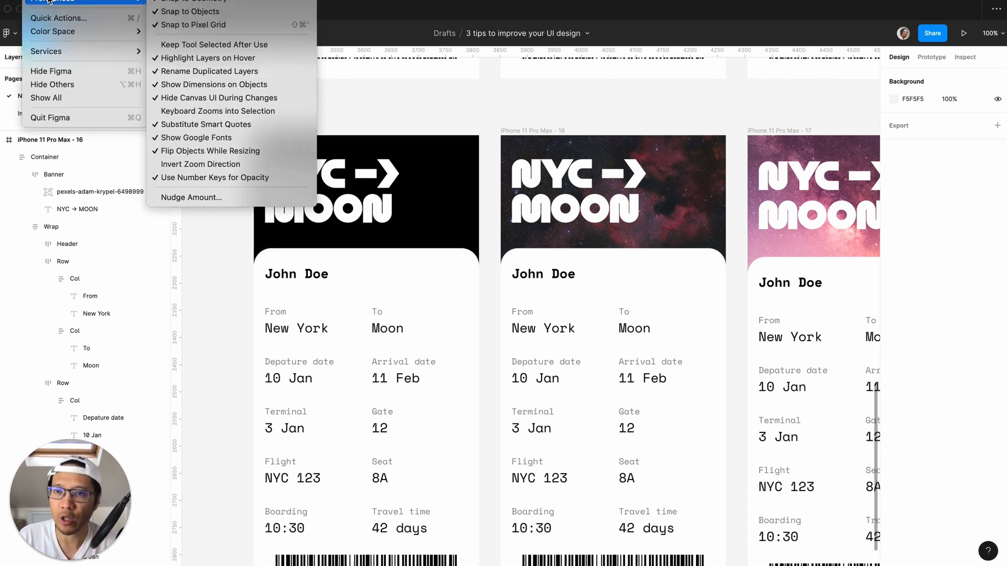
pyautogui.click(199, 202)
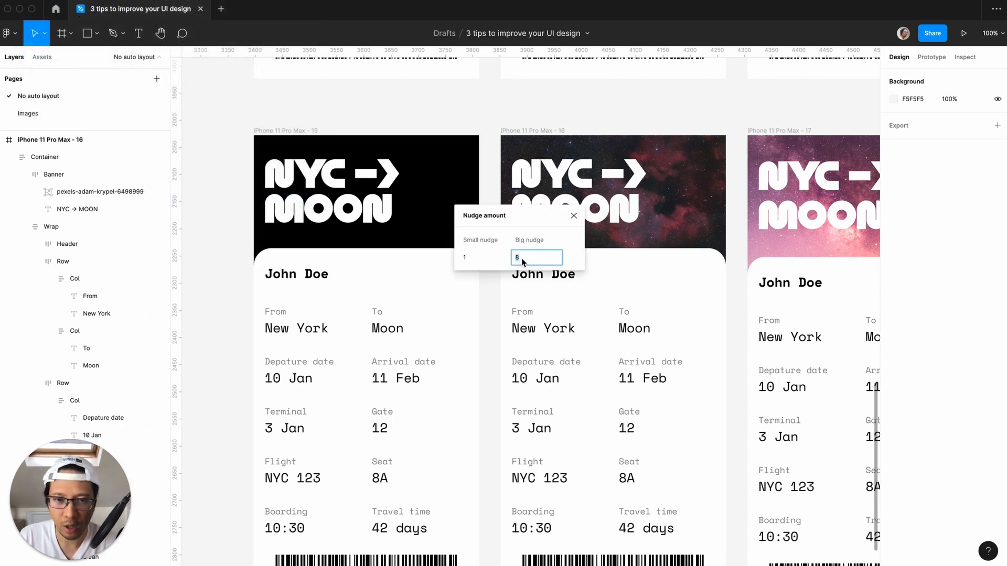
pyautogui.click(574, 216)
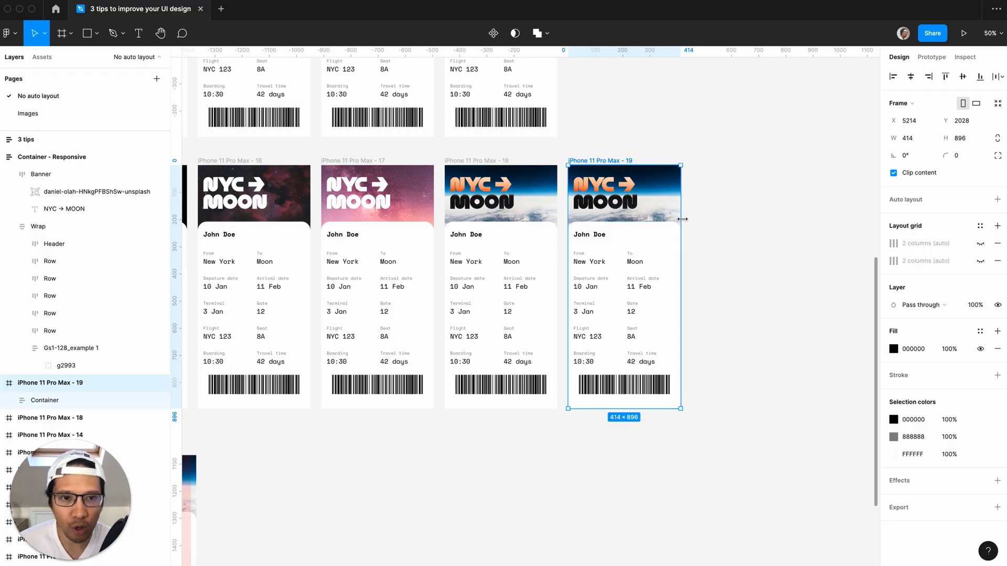
# - Try to resize the width of the frame iPhone 11 Pro Max - 19
pyautogui.moveTo(682, 220)
pyautogui.mouseDown()
pyautogui.moveTo(804, 218)
pyautogui.moveTo(618, 221)
pyautogui.moveTo(772, 218)
pyautogui.moveTo(682, 219)
pyautogui.mouseUp()
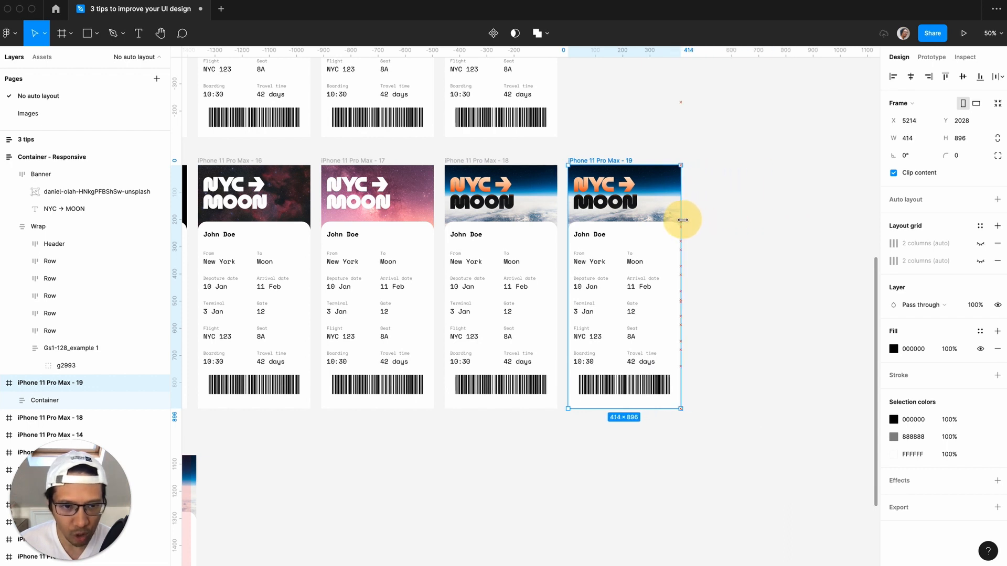
pyautogui.click(711, 227)
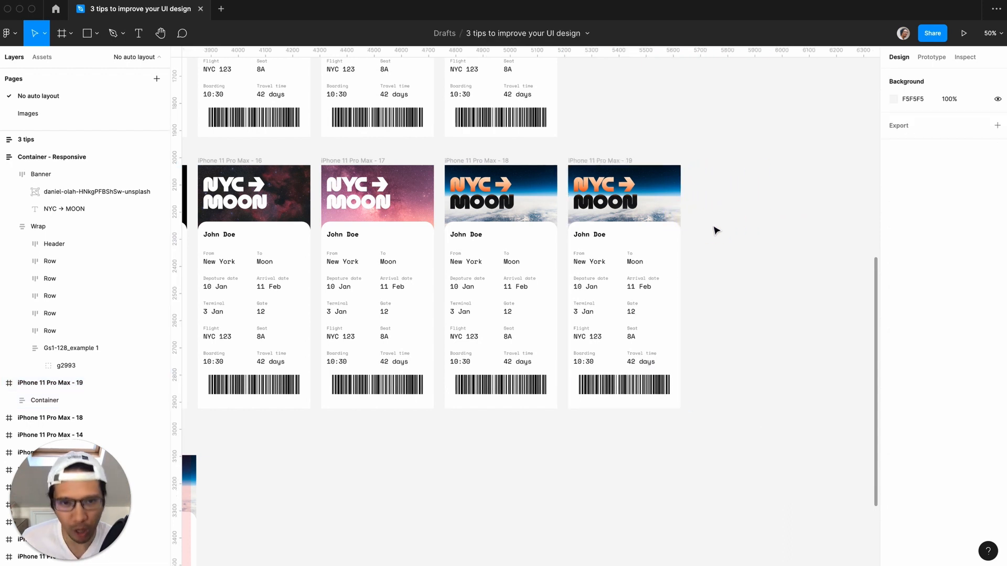
pyautogui.hscroll(4, 716, 230)
pyautogui.scroll(2, 715, 231)
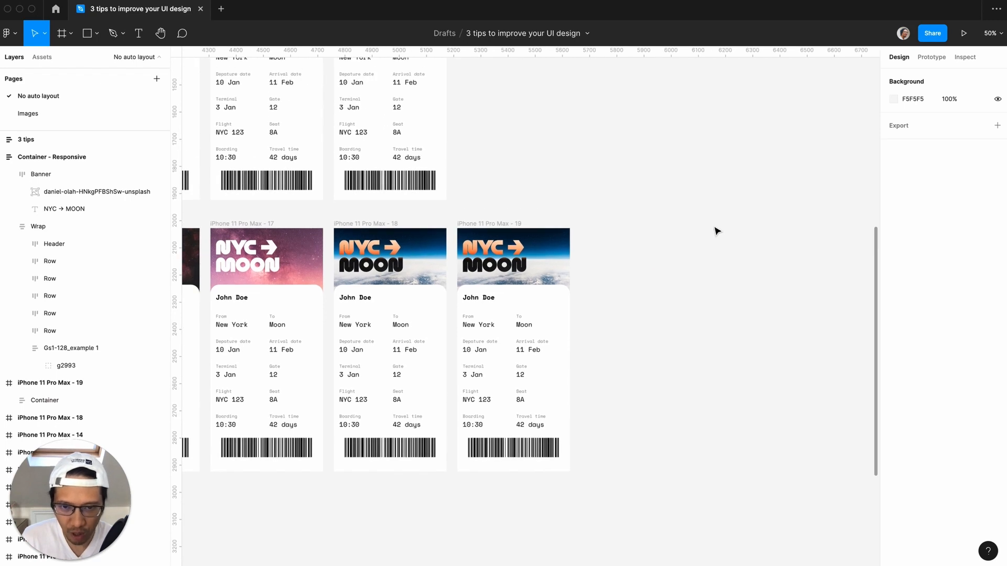
# - Widen the Container - Responsive frame below the boarding pass rows to 614
pyautogui.hscroll(-4, 715, 231)
pyautogui.scroll(-3, 714, 230)
pyautogui.press('-')
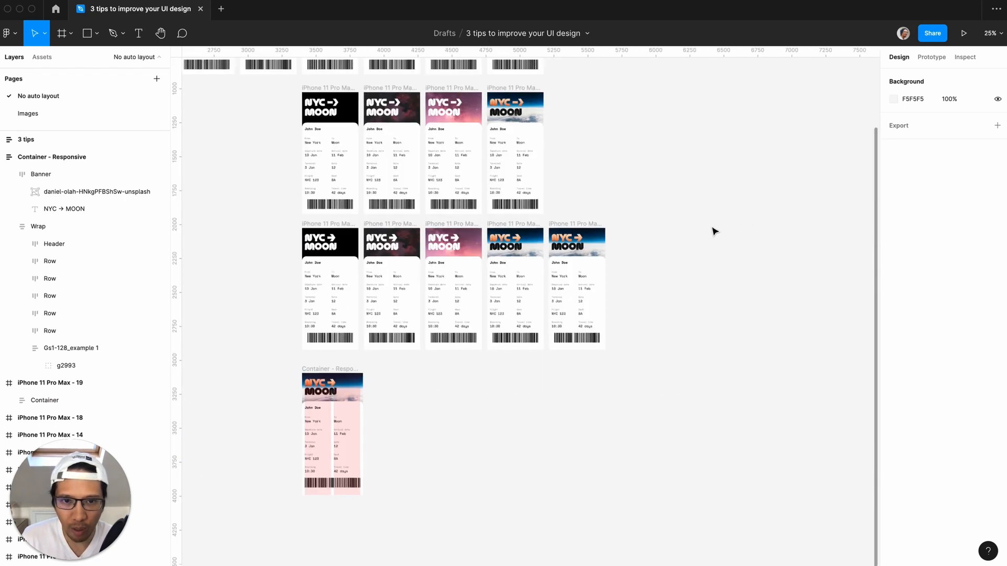
pyautogui.hscroll(-2, 712, 230)
pyautogui.scroll(-1, 712, 230)
pyautogui.press('+')
pyautogui.hscroll(-6, 499, 367)
pyautogui.scroll(-3, 499, 367)
pyautogui.click(390, 280)
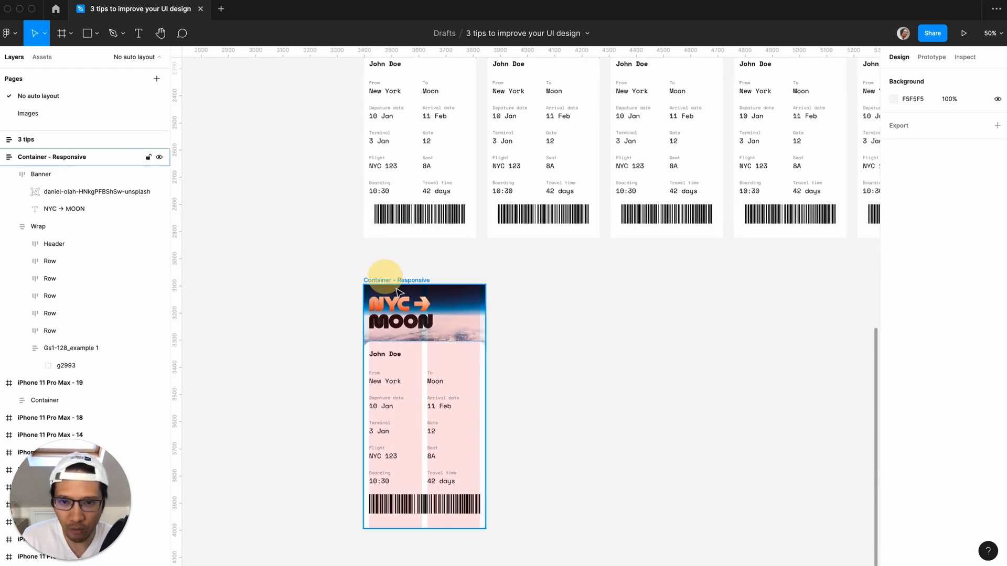
pyautogui.moveTo(486, 342); pyautogui.dragTo(531, 339)
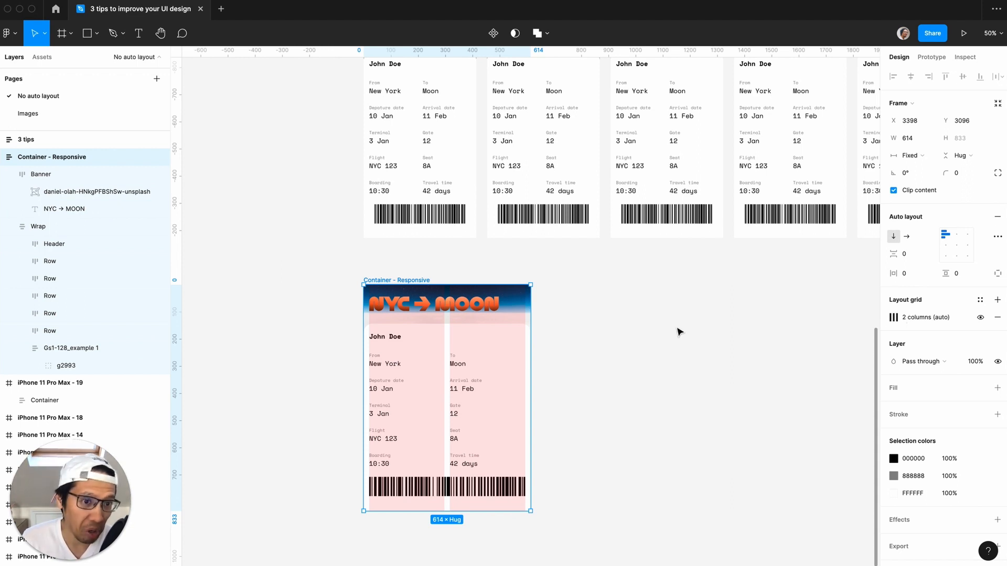
pyautogui.click(643, 329)
# - Duplicate iPhone 11 Pro Max - 19 and move the copy's Container out of its frame onto the empty canvas beside it
pyautogui.scroll(5, 643, 328)
pyautogui.hscroll(8, 643, 328)
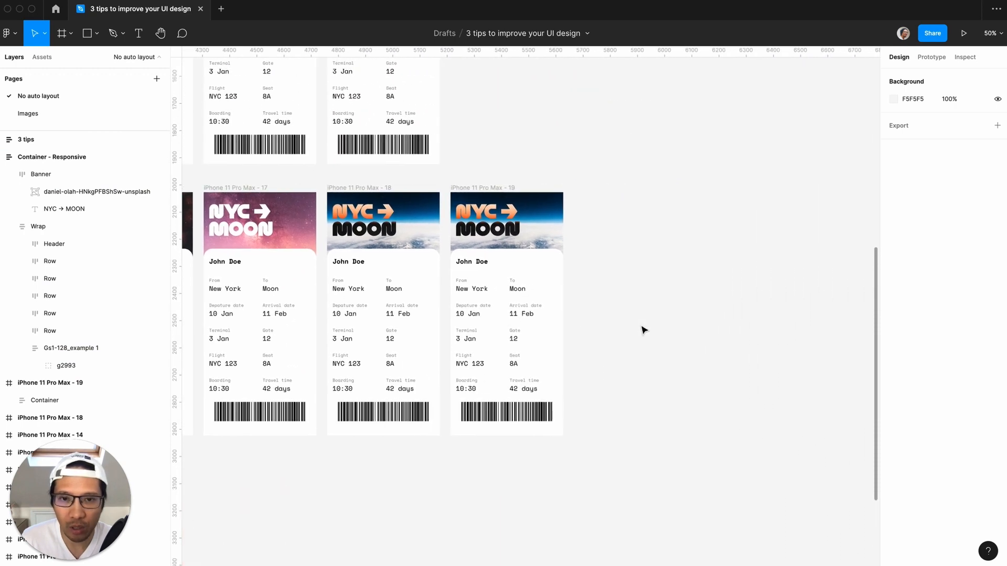
pyautogui.click(463, 188)
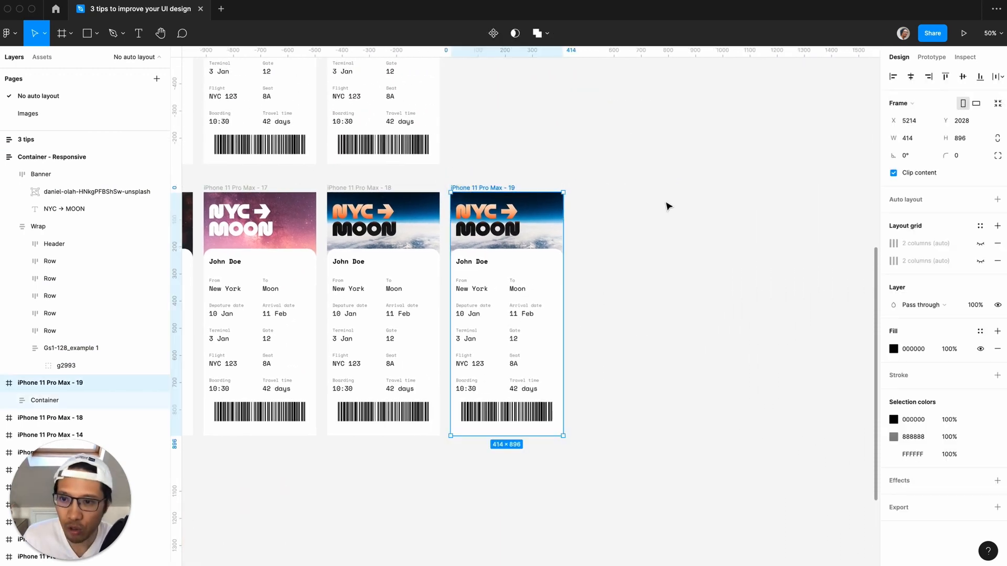
pyautogui.press('super+d')
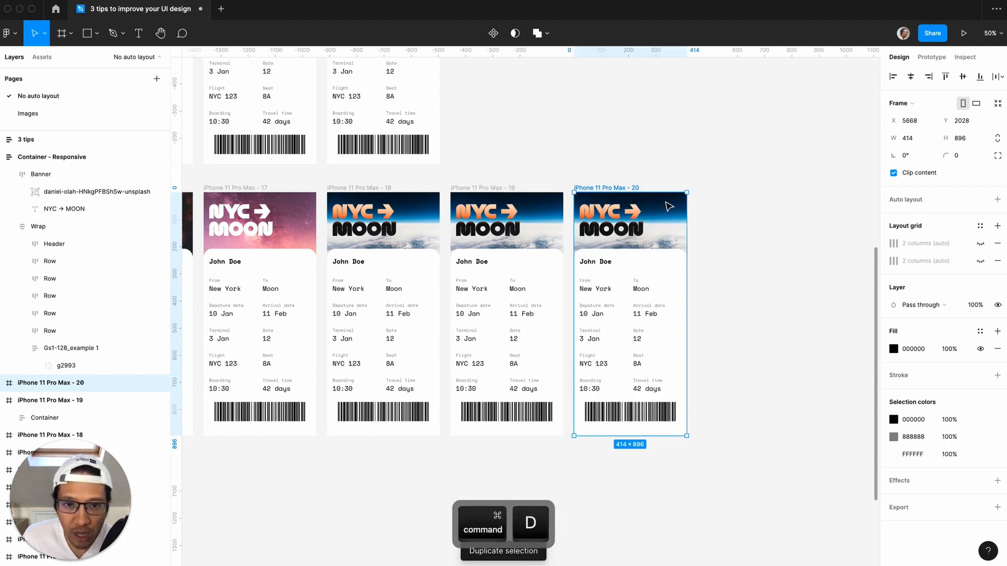
pyautogui.click(1, 383)
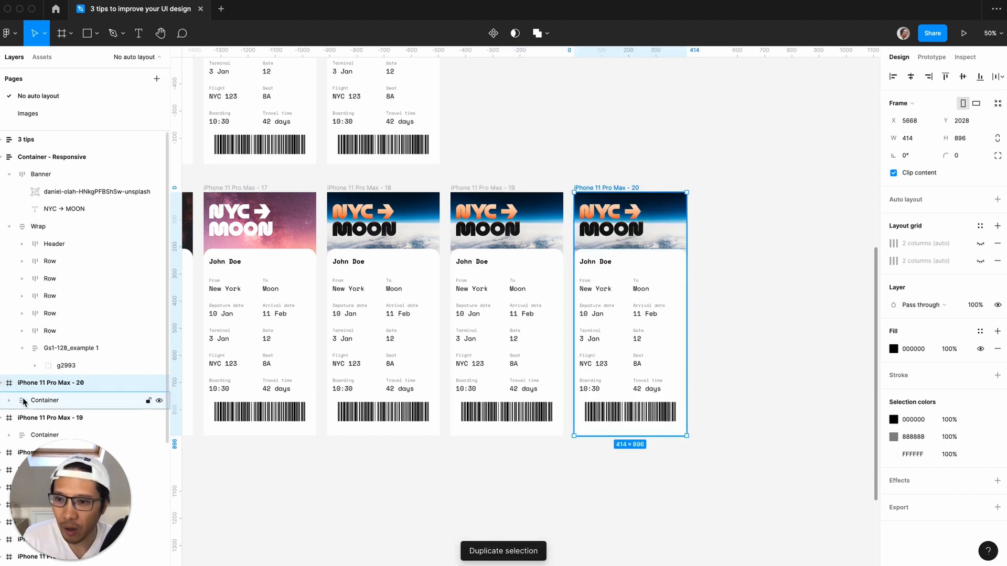
pyautogui.click(22, 400)
pyautogui.moveTo(635, 244); pyautogui.dragTo(773, 236)
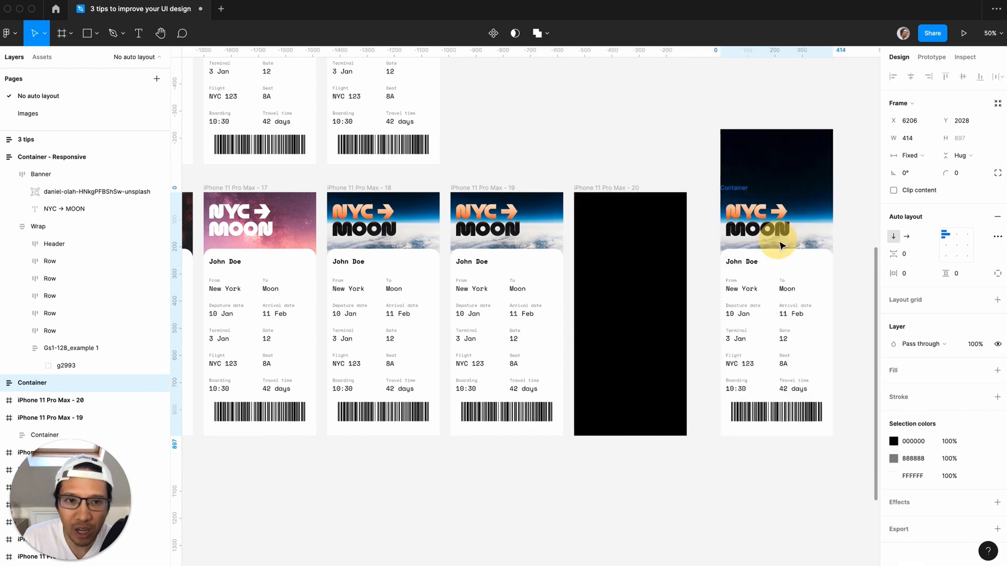
# - Delete the emptied black frame iPhone 11 Pro Max - 20
pyautogui.click(649, 155)
pyautogui.click(599, 195)
pyautogui.press('Delete')
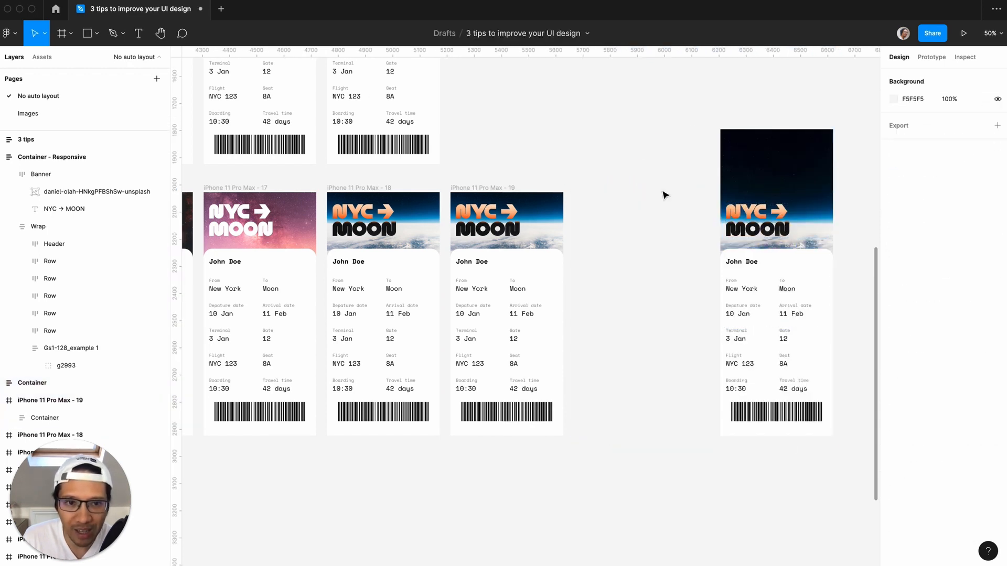
# - Turn on Clip content for the standalone Container so the Earth image is cropped to its bounds
pyautogui.click(560, 91)
pyautogui.click(812, 174)
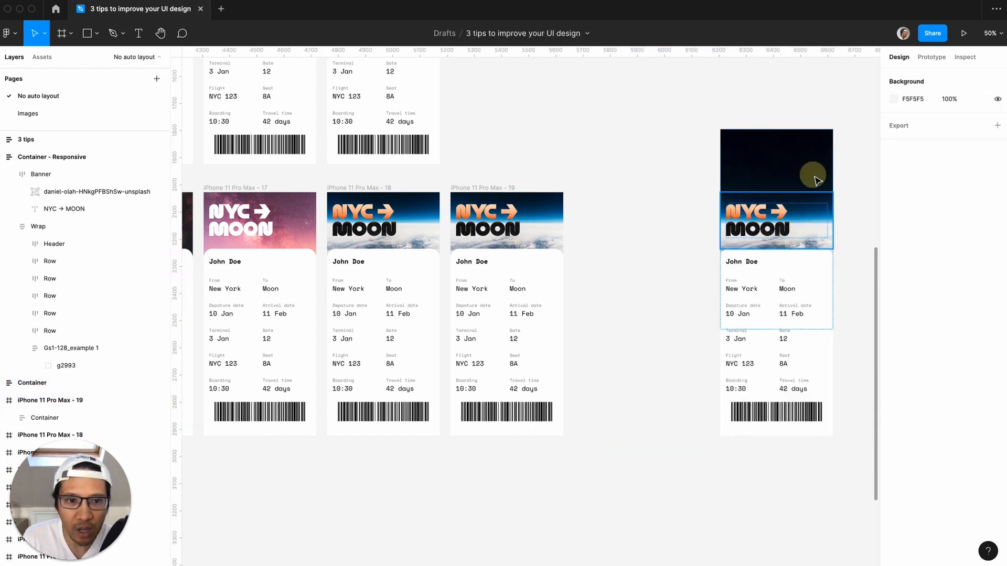
pyautogui.click(616, 183)
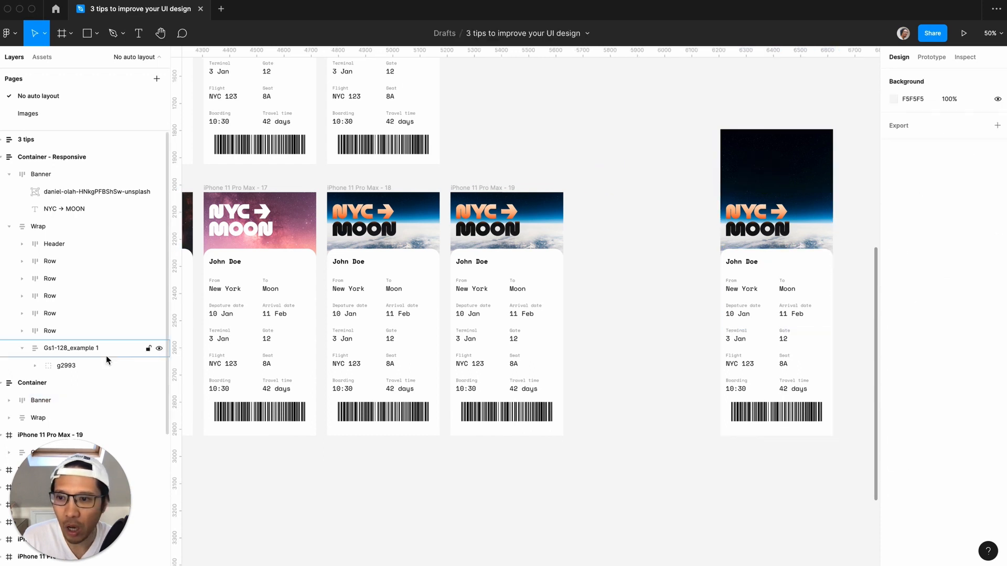
pyautogui.click(105, 382)
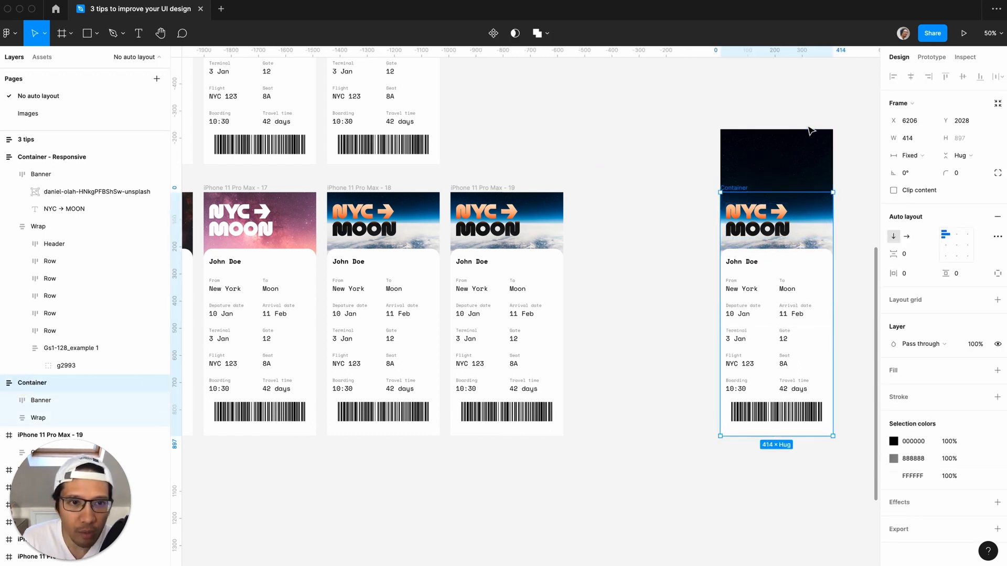
pyautogui.click(893, 190)
pyautogui.click(860, 196)
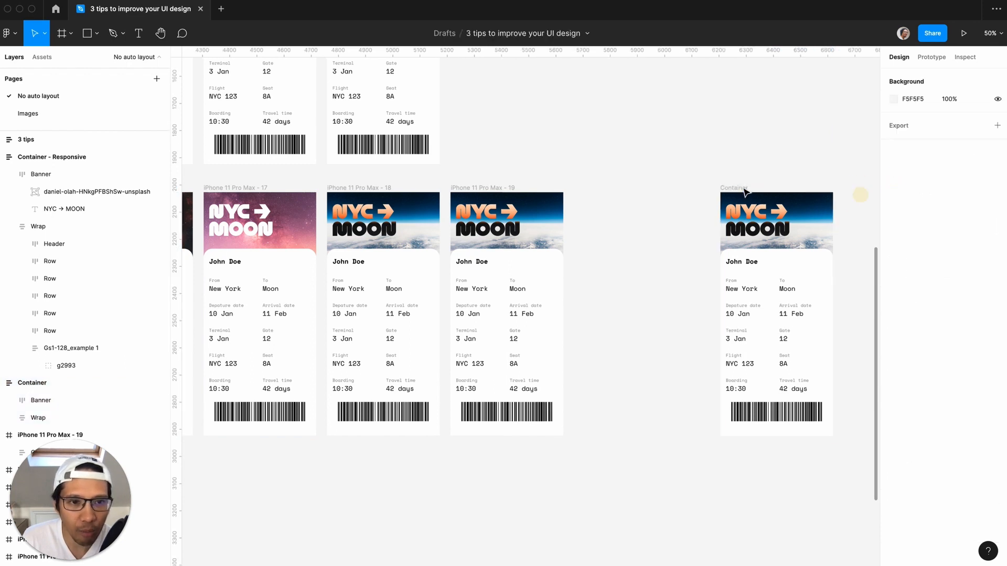
# - Move the standalone Container closer to iPhone 11 Pro Max - 19 and widen it to 664
pyautogui.moveTo(741, 190); pyautogui.dragTo(637, 189)
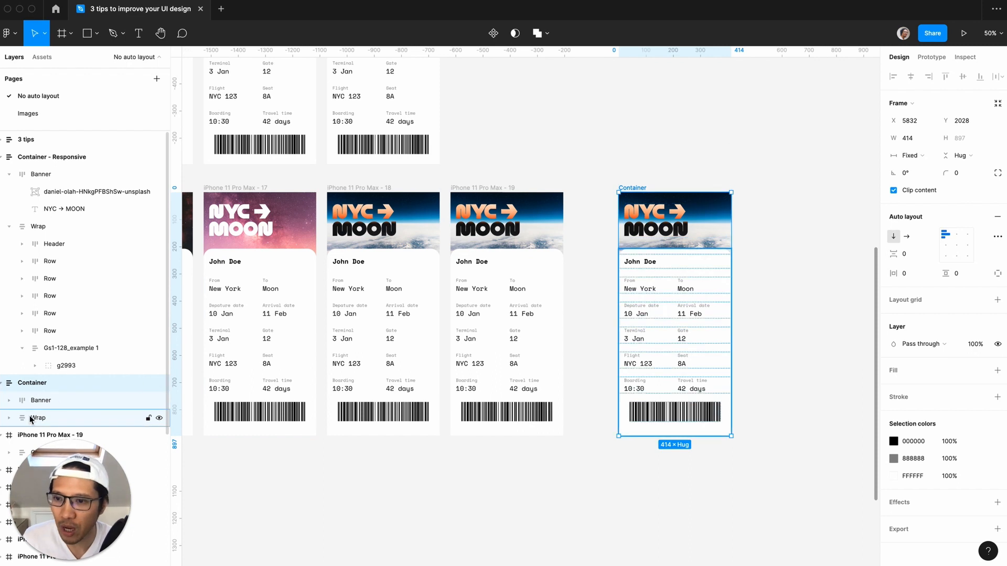
pyautogui.click(613, 162)
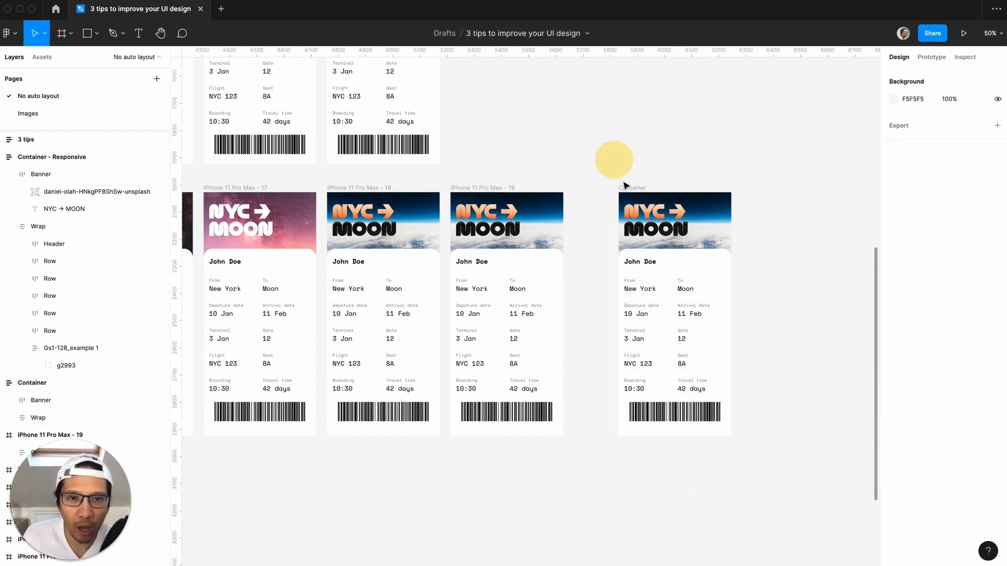
pyautogui.click(632, 189)
pyautogui.moveTo(732, 237); pyautogui.dragTo(799, 232)
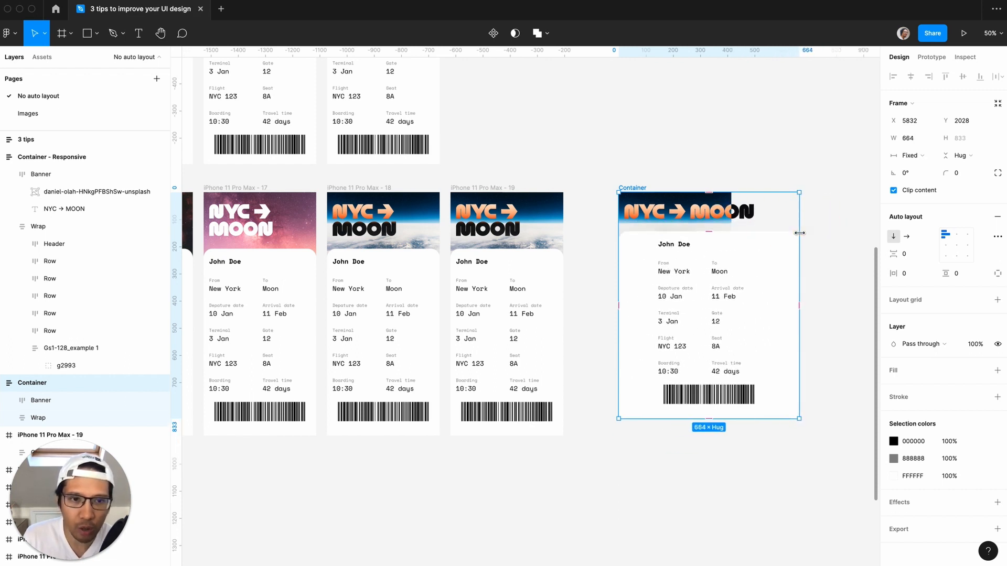
pyautogui.click(753, 268)
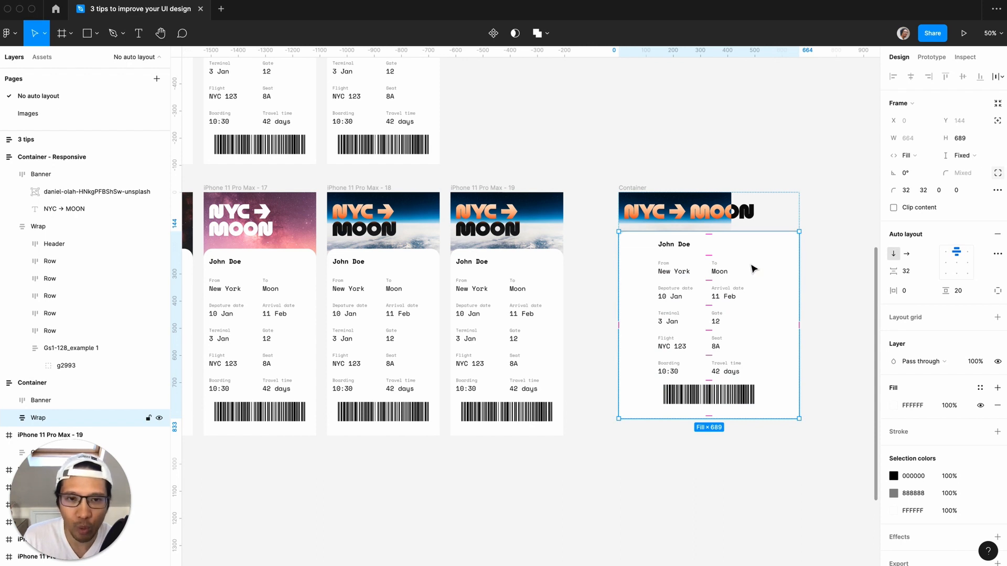
# - Set the header, all rows and the barcode inside the standalone Container's Wrap to Fill container width
pyautogui.press('Return')
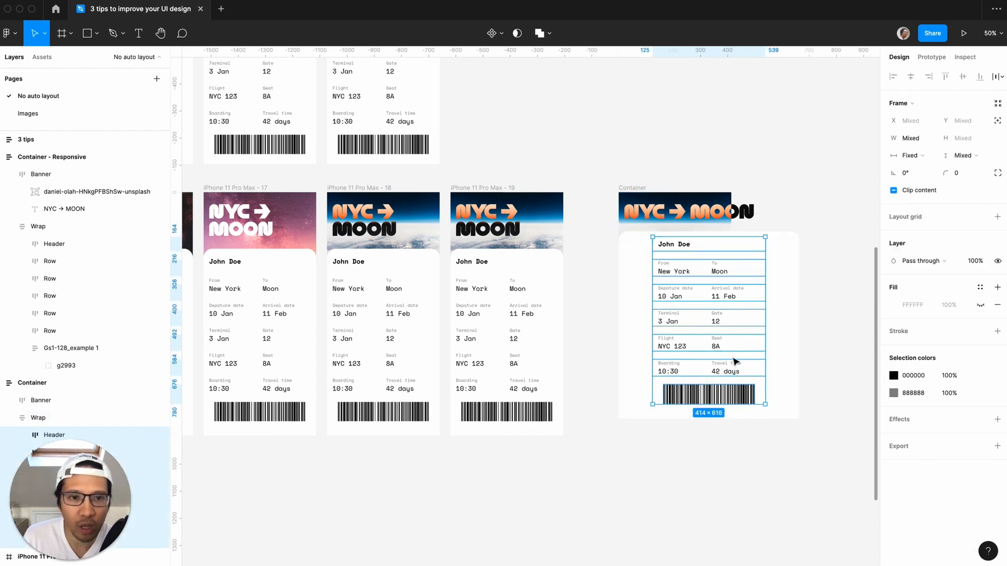
pyautogui.click(912, 156)
pyautogui.click(921, 177)
pyautogui.click(844, 283)
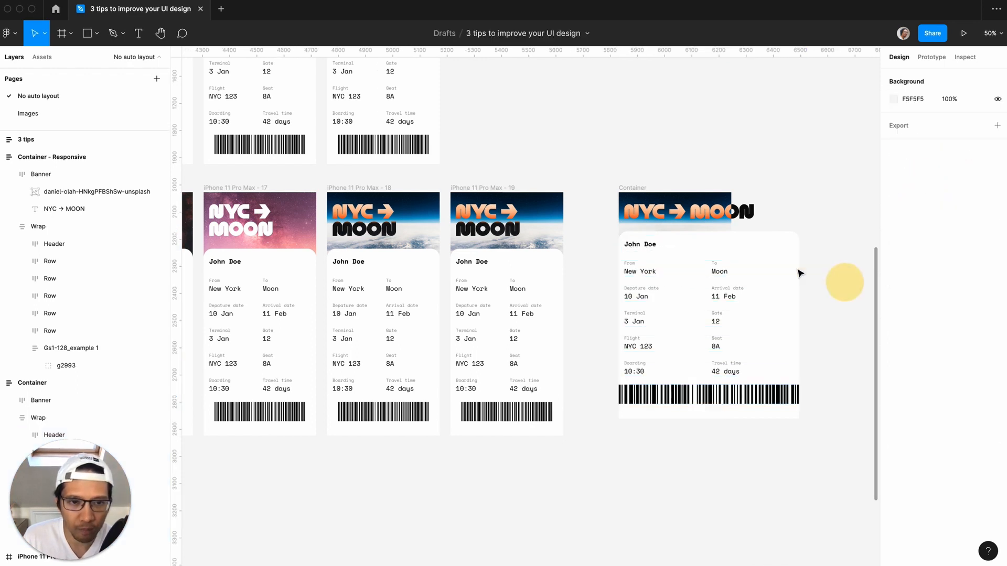
# - Narrow the standalone Container to a width of 540
pyautogui.click(631, 188)
pyautogui.moveTo(798, 272); pyautogui.dragTo(766, 264)
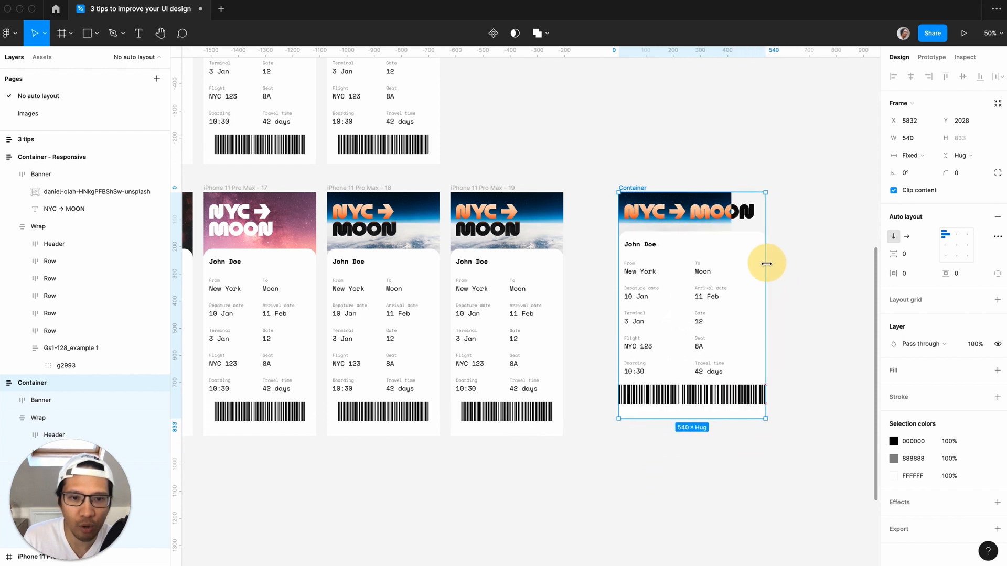
pyautogui.click(760, 264)
# - Compare the barcode frame with the one in Container - Responsive and add auto layout to the standalone Container's Gs1-128_example 1
pyautogui.click(710, 393)
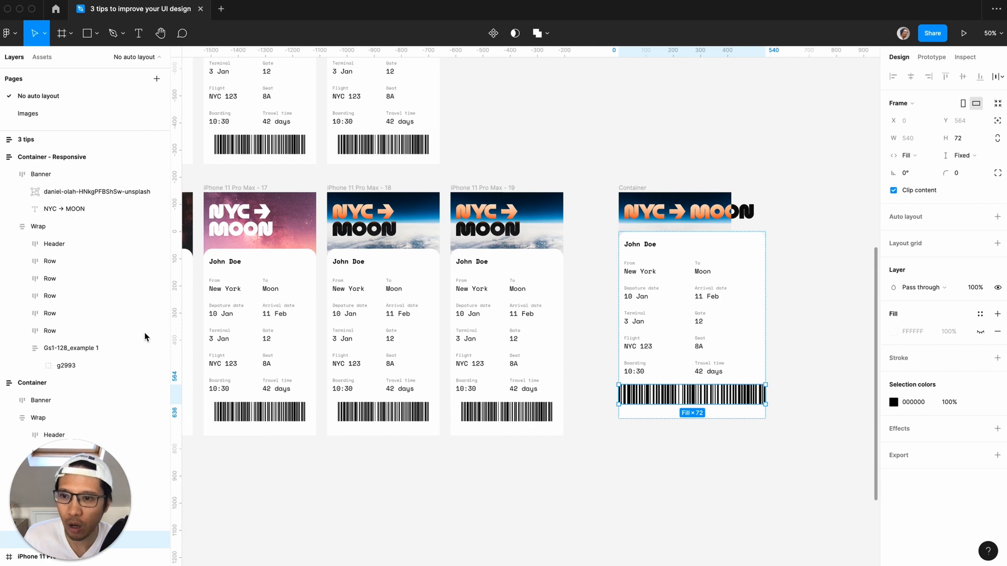
pyautogui.click(71, 348)
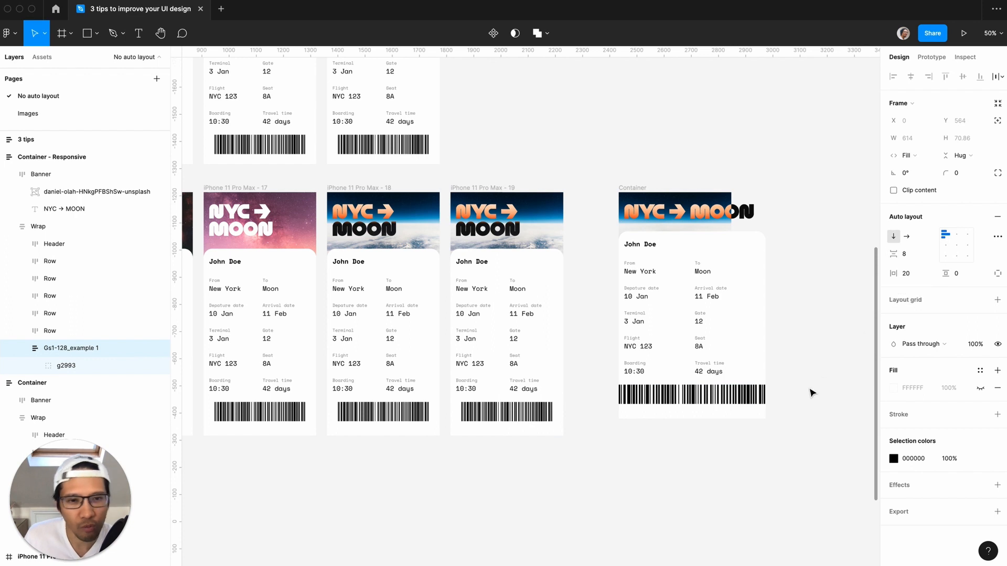
pyautogui.click(723, 394)
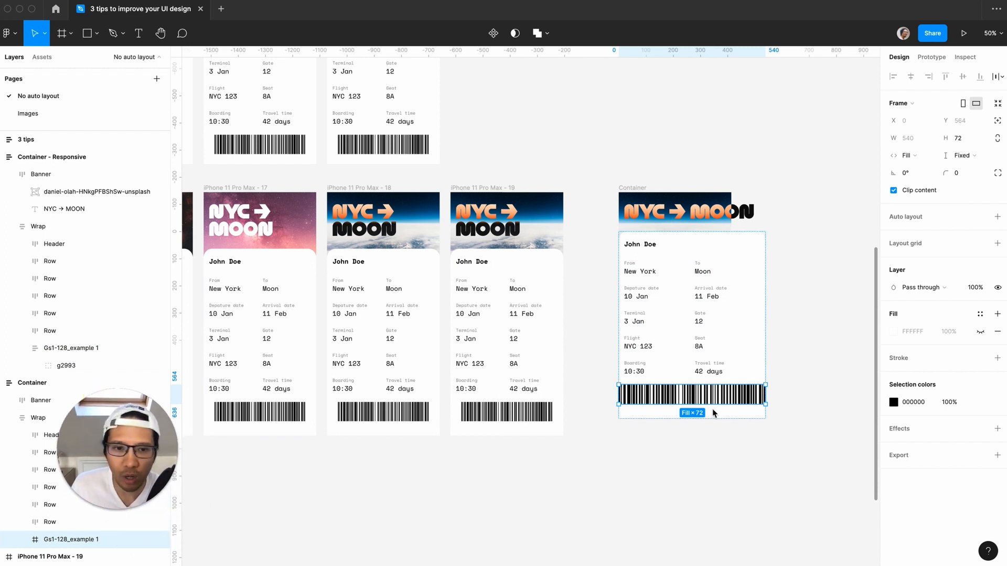
pyautogui.press('shift')
pyautogui.hotkey('shift', 'a')
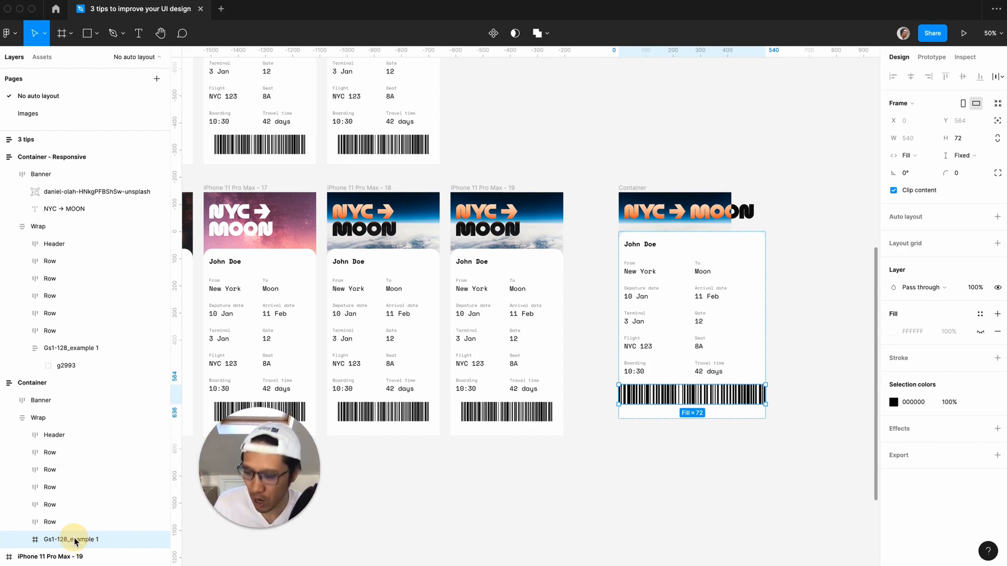
pyautogui.hotkey('shift', 'a')
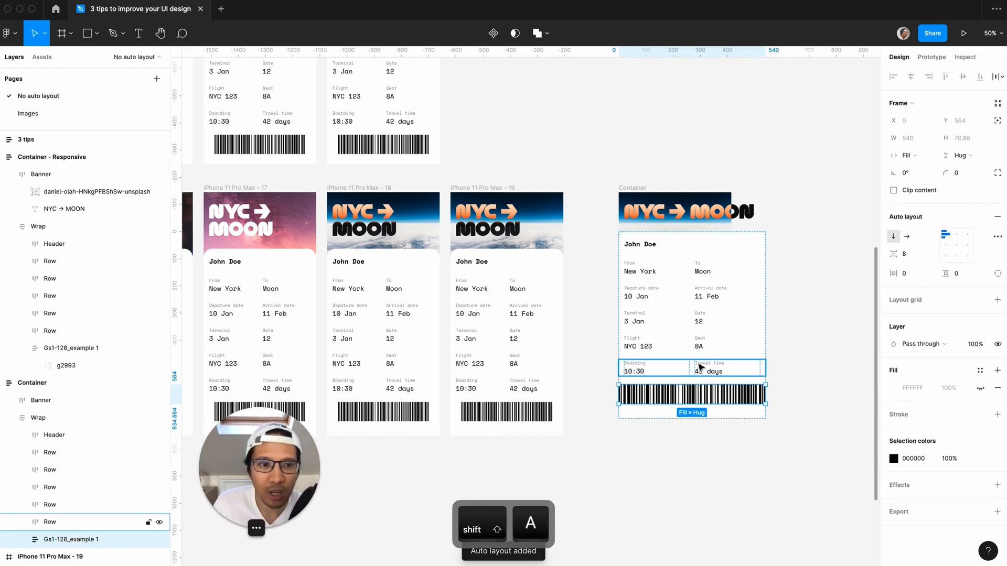
# - Set the horizontal padding of the Gs1-128_example 1 barcode frame to 20
pyautogui.click(922, 282)
pyautogui.write('20')
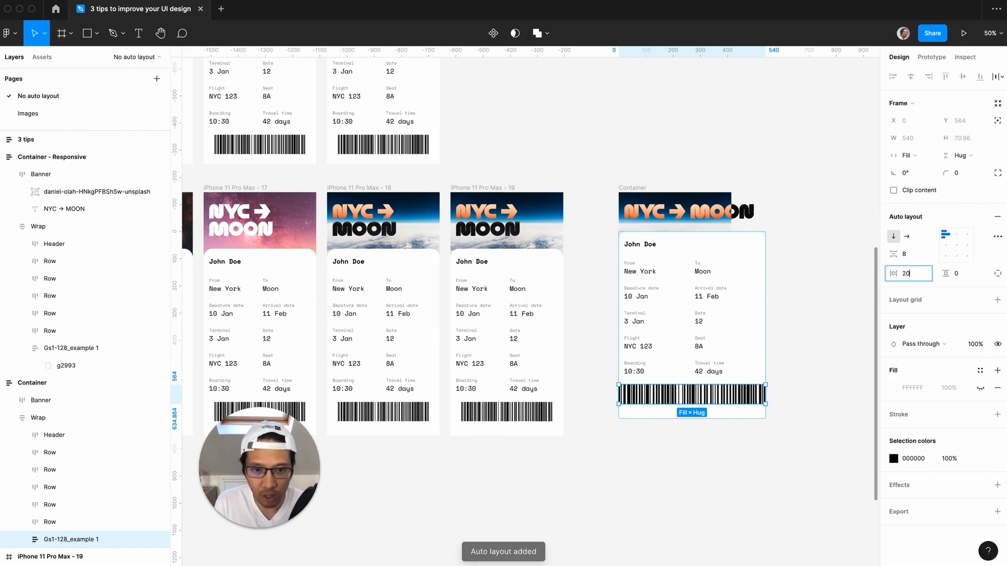
pyautogui.press('Return')
pyautogui.click(825, 284)
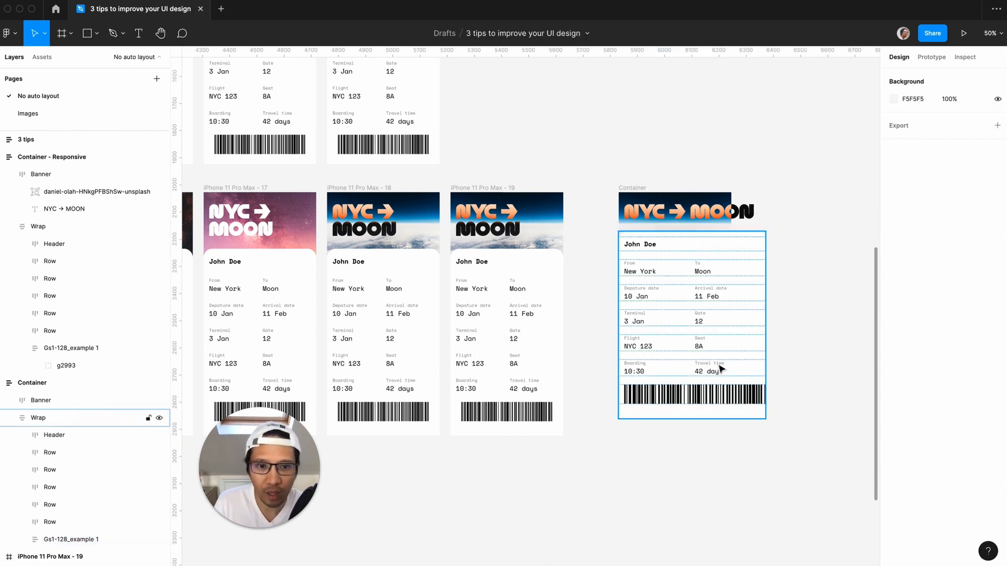
# - Set the barcode group g2993 inside Gs1-128_example 1 to Fill container width
pyautogui.doubleClick(713, 391)
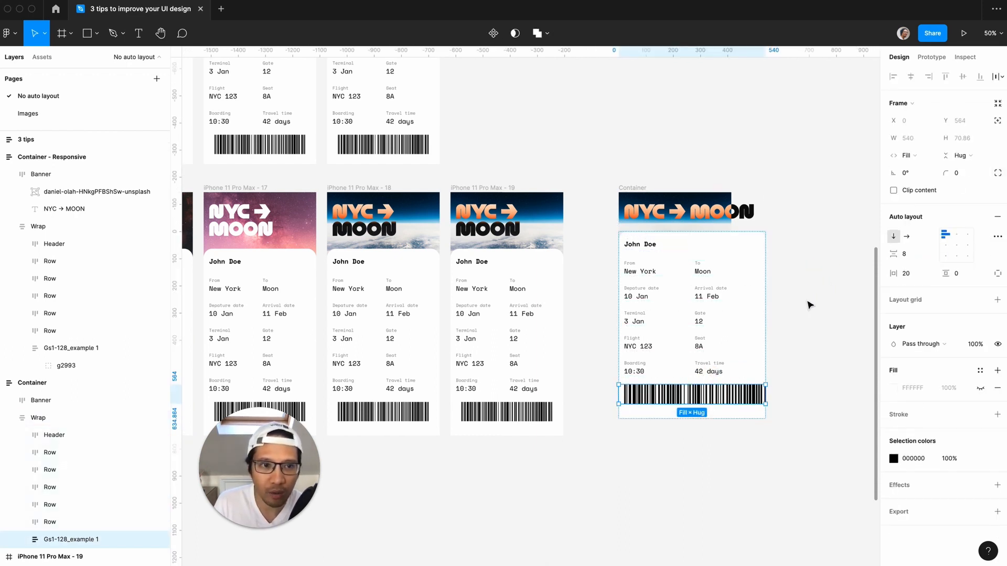
pyautogui.press('Return')
pyautogui.click(910, 156)
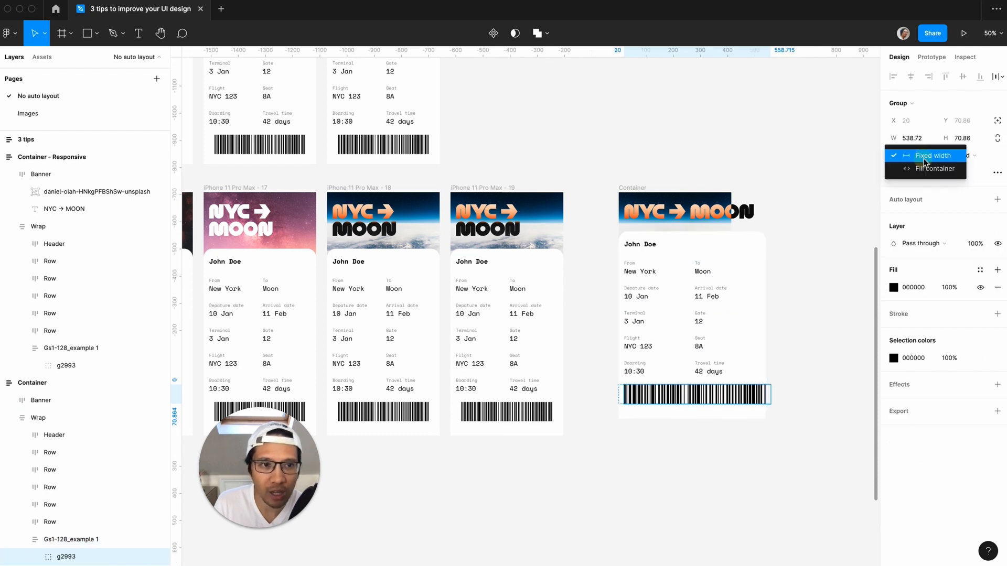
pyautogui.click(923, 167)
pyautogui.click(818, 347)
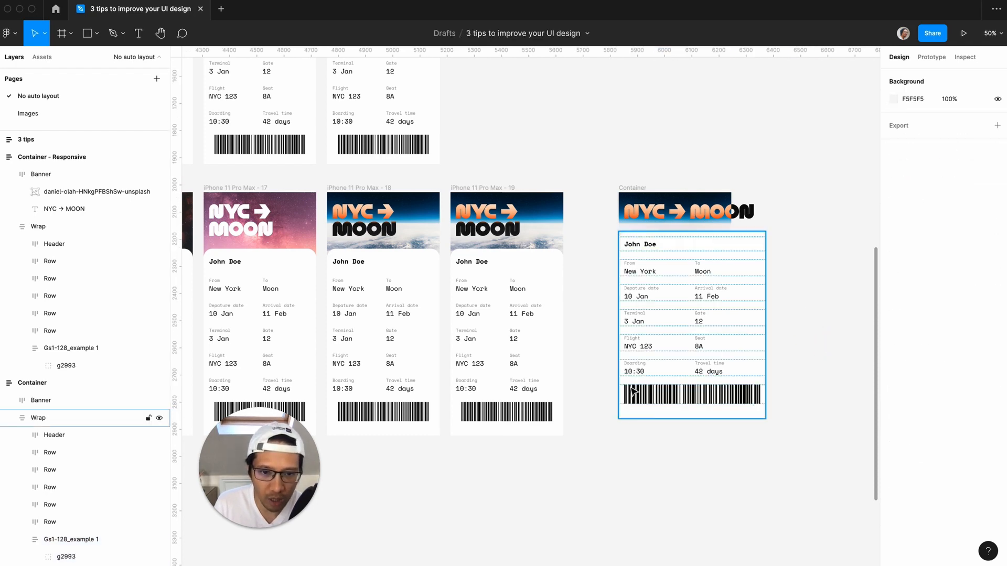
# - Check the barcode's side margins up close and widen the standalone Container to 592
pyautogui.keyDown('ctrl'); pyautogui.scroll(5, 683, 433); pyautogui.keyUp('ctrl')
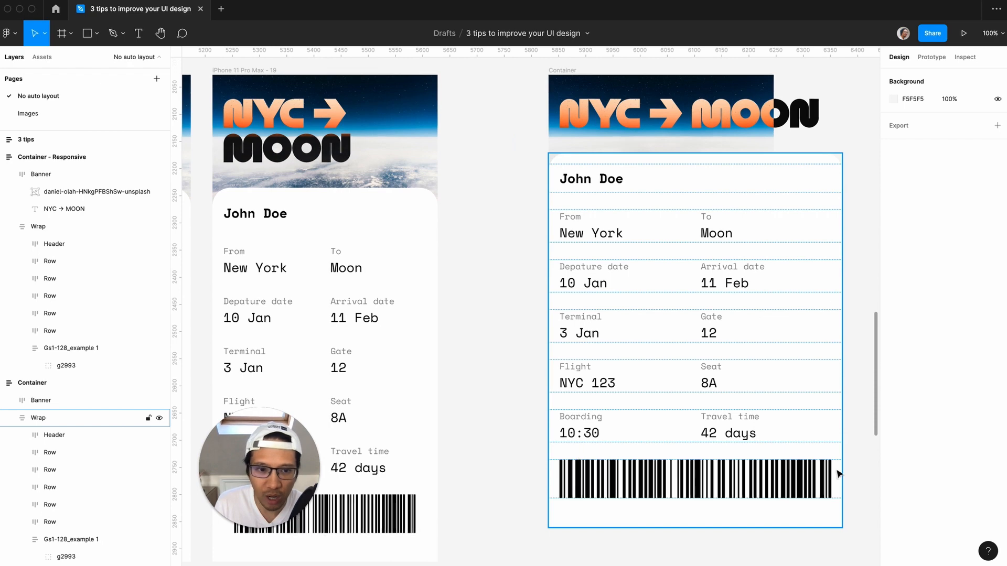
pyautogui.press('-')
pyautogui.click(549, 189)
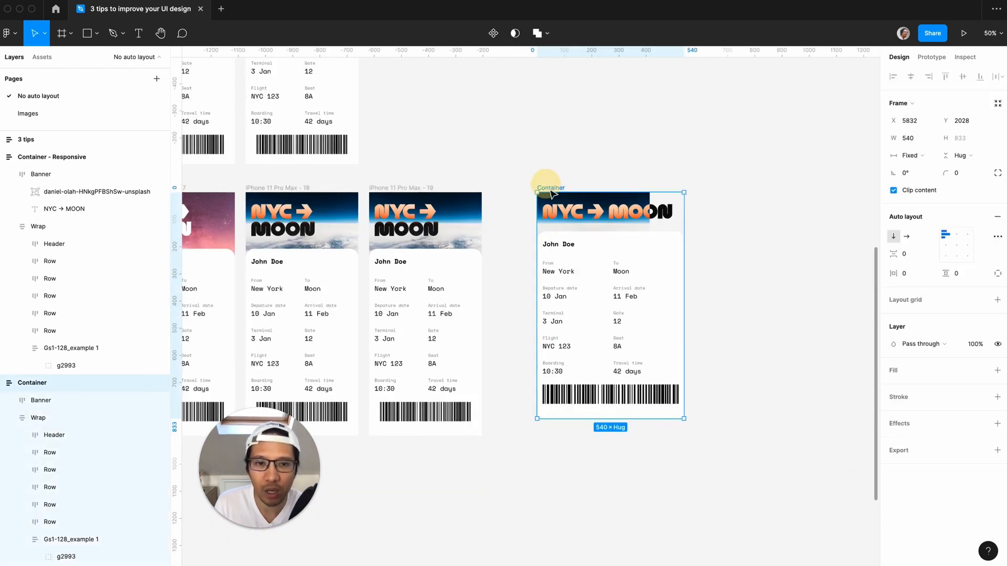
pyautogui.moveTo(684, 247)
pyautogui.mouseDown()
pyautogui.moveTo(639, 245)
pyautogui.moveTo(697, 245)
pyautogui.mouseUp()
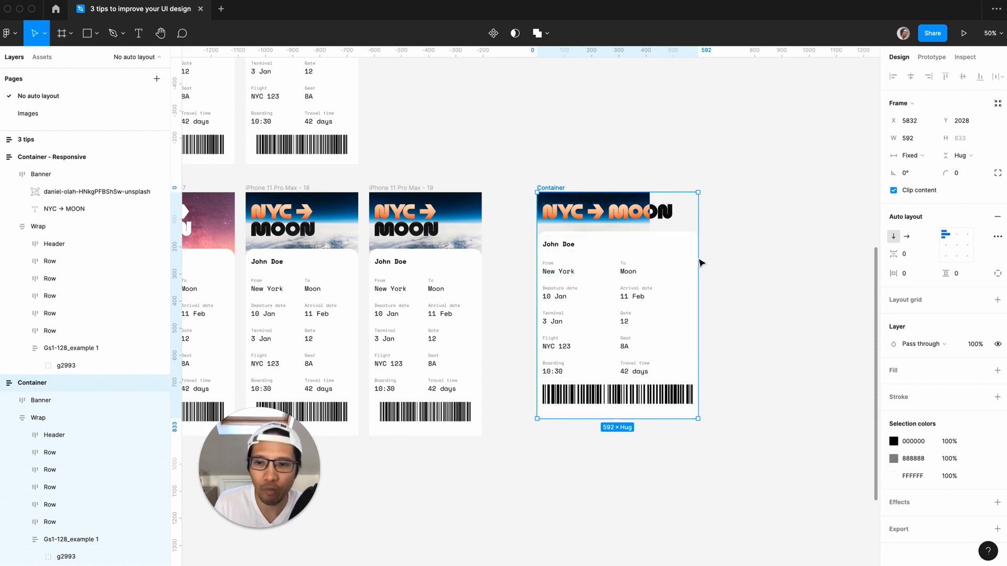
# - Expand the standalone Container's Banner layer and select the Earth image inside it
pyautogui.click(43, 401)
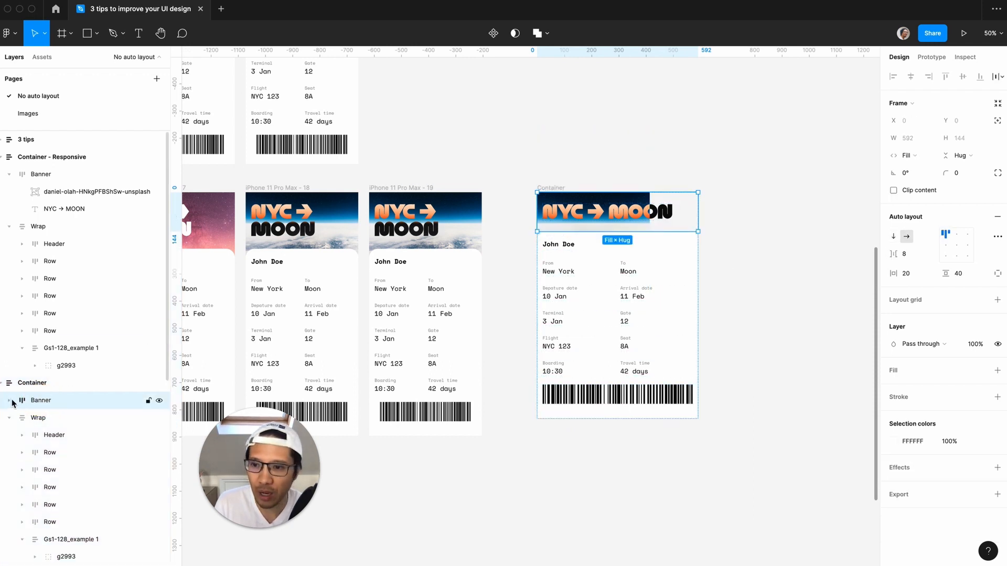
pyautogui.click(9, 400)
pyautogui.click(53, 419)
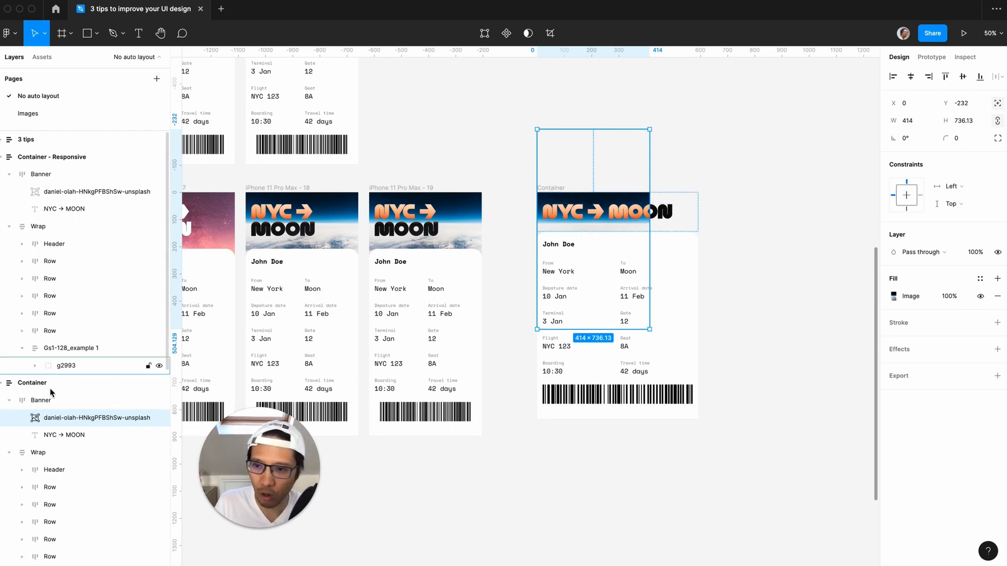
# - Try adding a fill to the Banner, look through its fill types, and remove the fill again
pyautogui.click(42, 400)
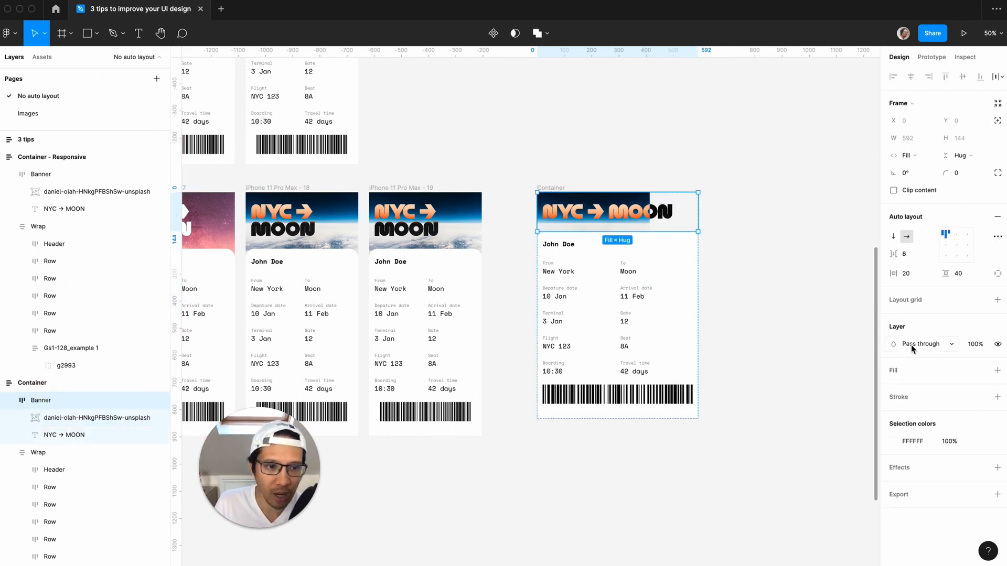
pyautogui.click(997, 371)
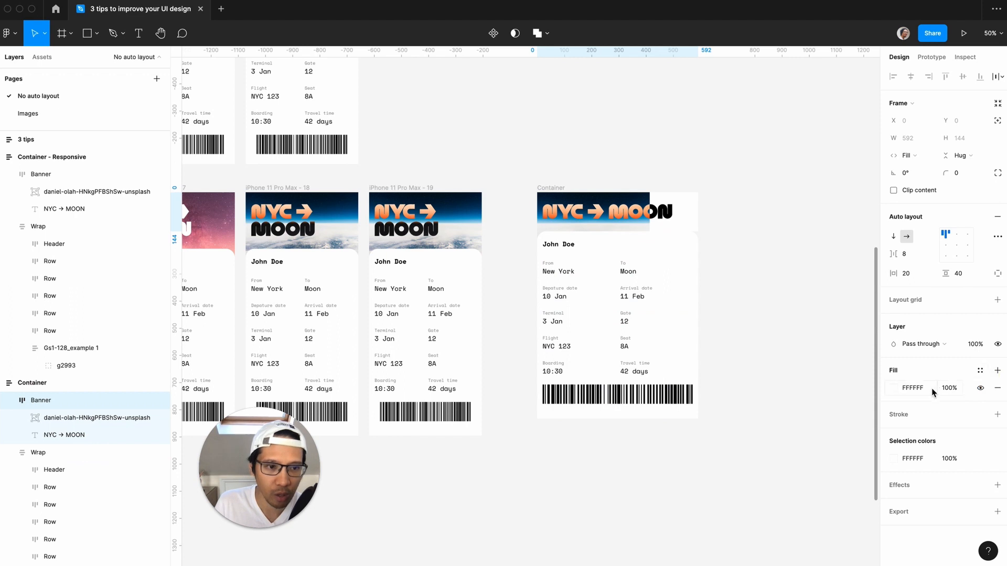
pyautogui.click(980, 370)
pyautogui.press('Escape')
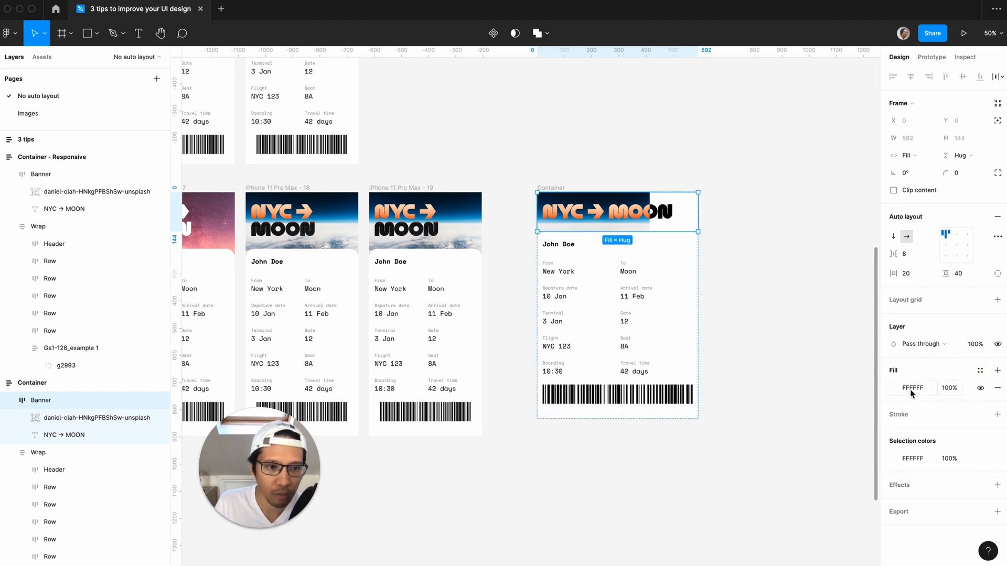
pyautogui.click(893, 388)
pyautogui.click(778, 290)
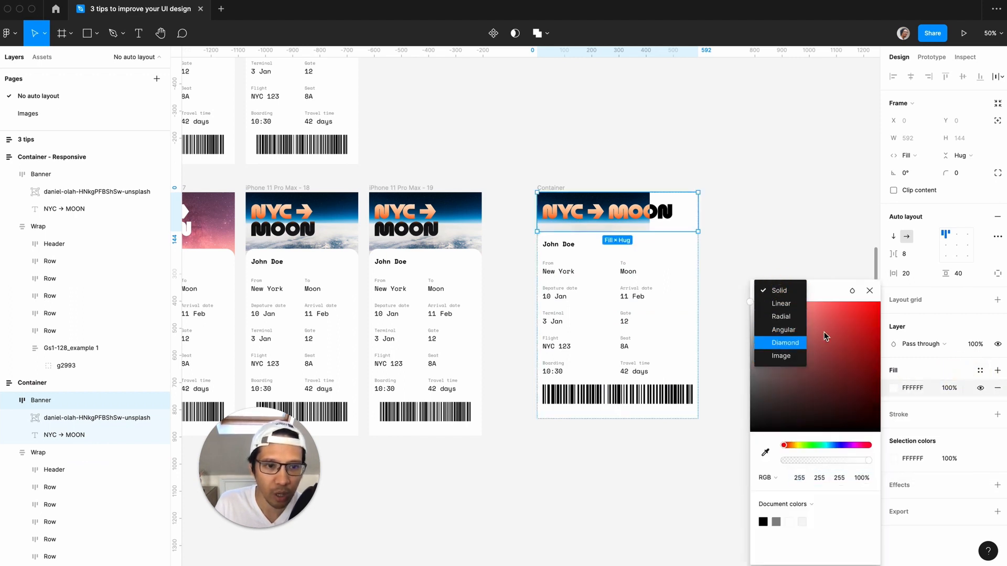
pyautogui.click(870, 290)
pyautogui.click(870, 291)
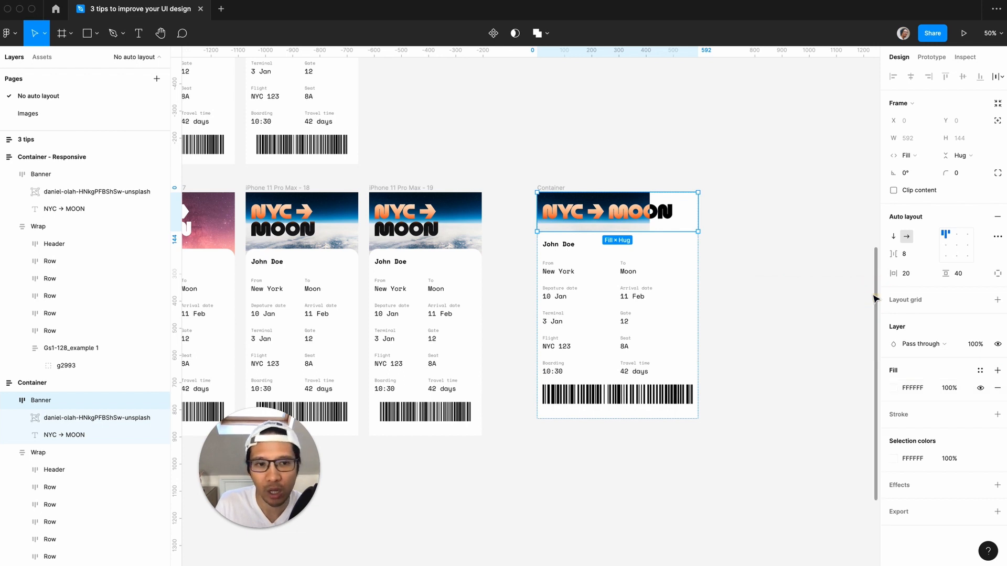
pyautogui.click(997, 388)
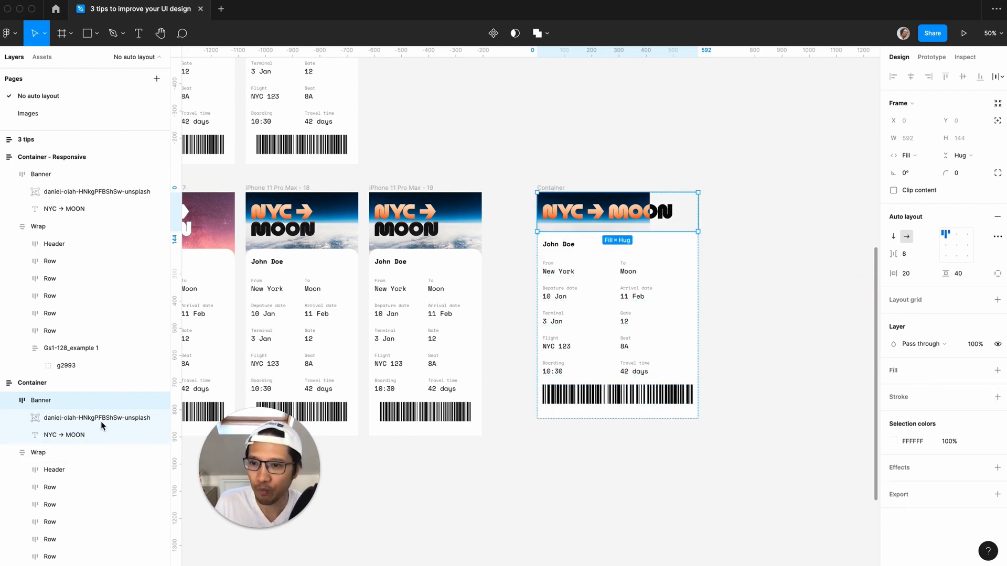
# - Widen the Banner's Earth image so it spans the full width of the standalone Container
pyautogui.click(62, 418)
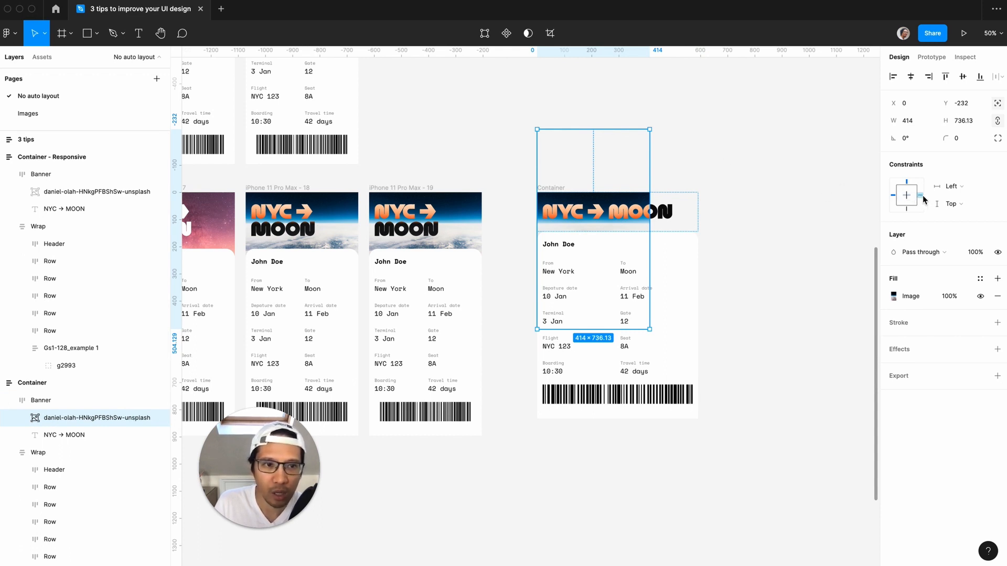
pyautogui.press('shift')
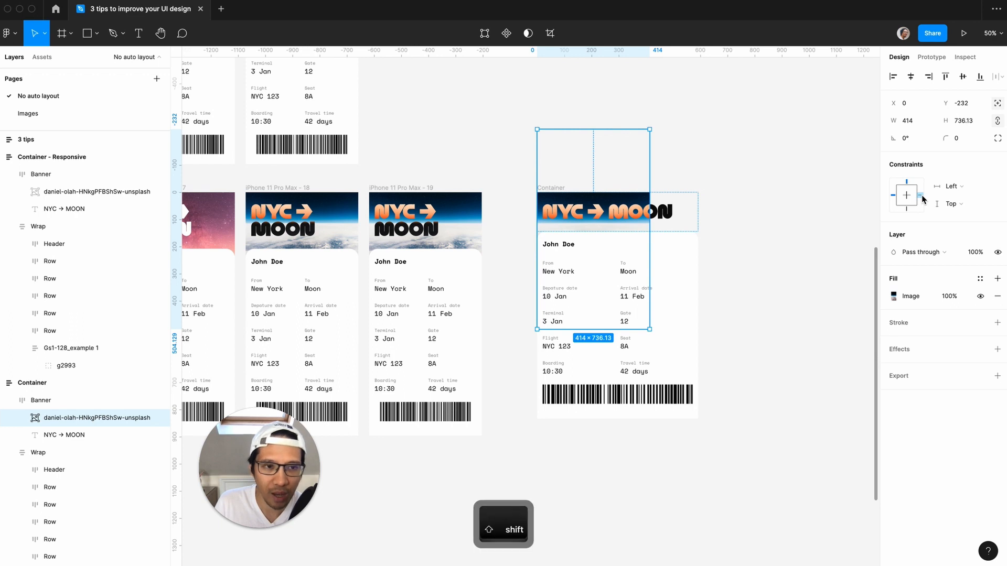
pyautogui.click(765, 184)
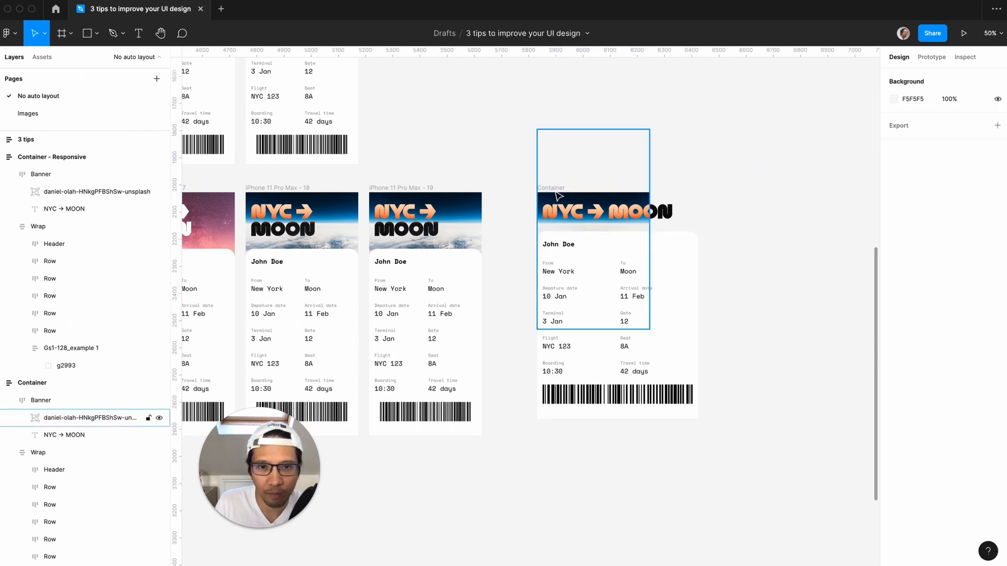
pyautogui.click(45, 418)
pyautogui.moveTo(650, 164); pyautogui.dragTo(697, 164)
pyautogui.click(785, 238)
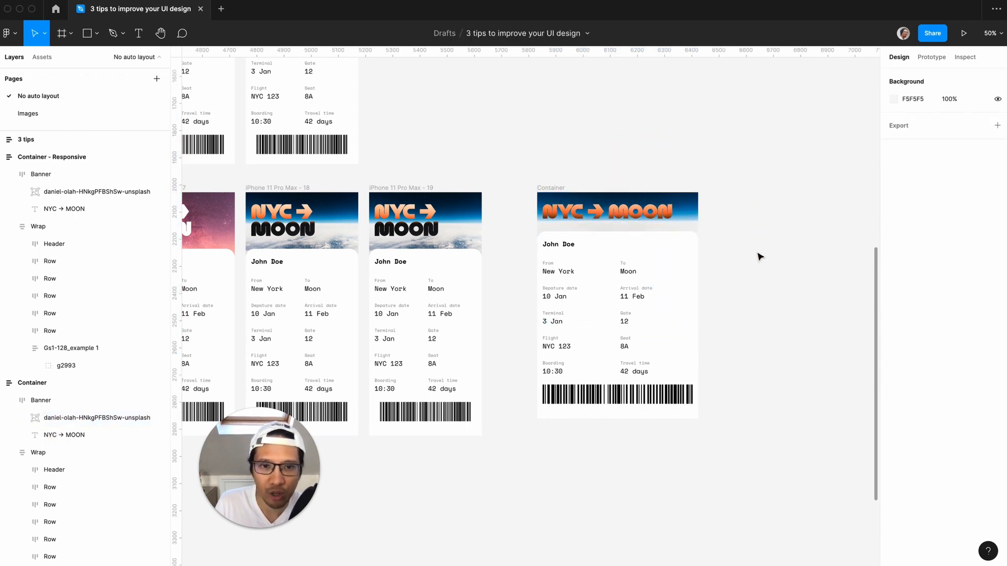
# - Narrow the standalone Container to test how its banner and contents adapt
pyautogui.click(546, 187)
pyautogui.moveTo(701, 256); pyautogui.dragTo(663, 255)
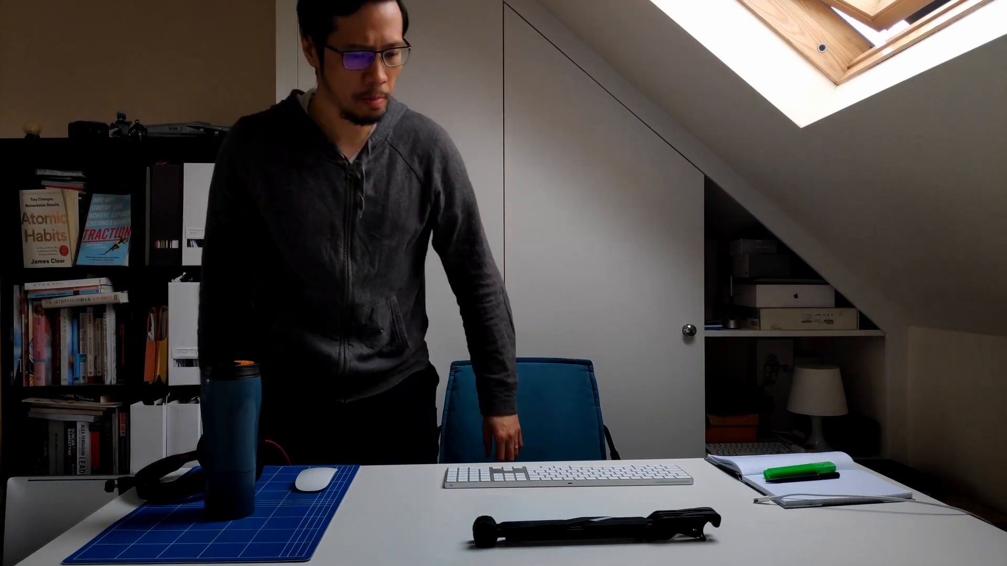